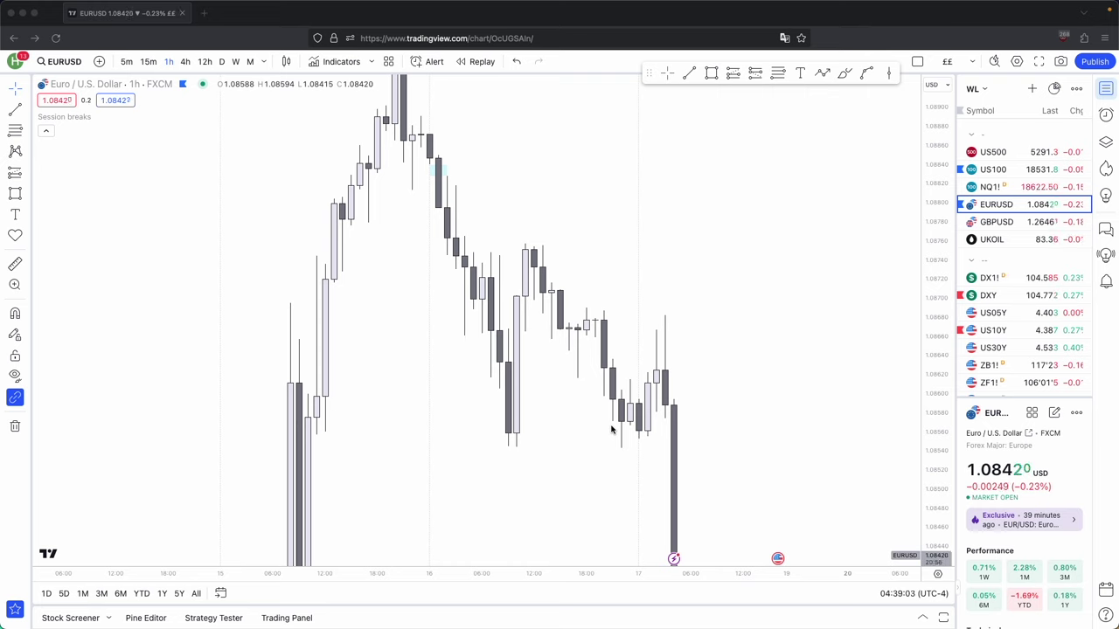
- Draw a zone rectangle at about 1.0883 to 1.0884 from the 16 May 00:00 candle and extend it to about 13:00
click(934, 214)
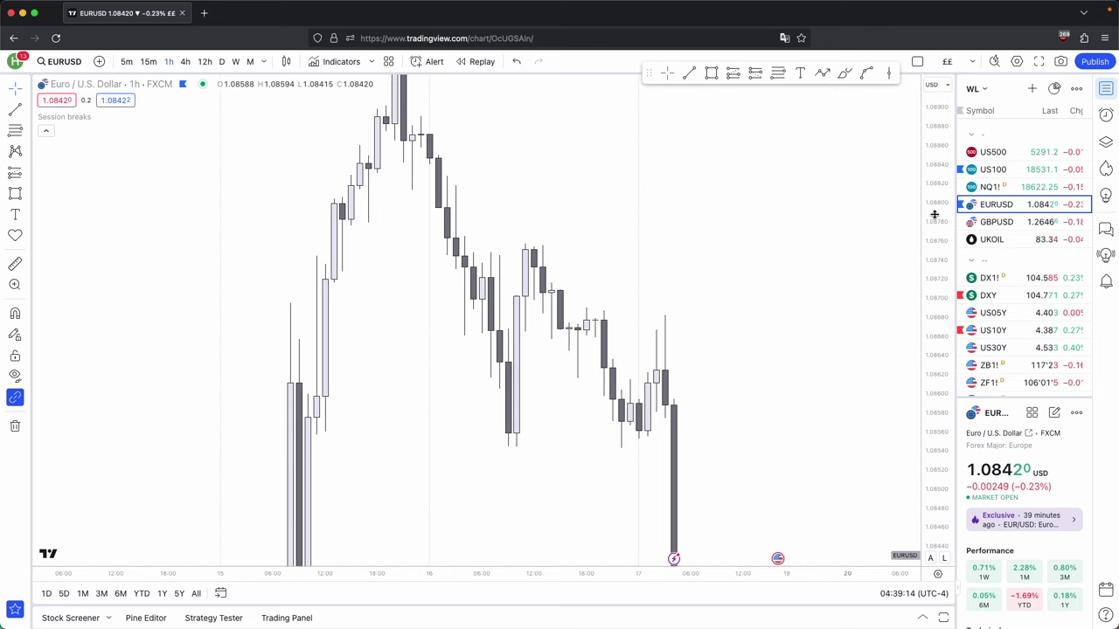
drag(647, 205, 695, 261)
scroll(527, 213, up, 2)
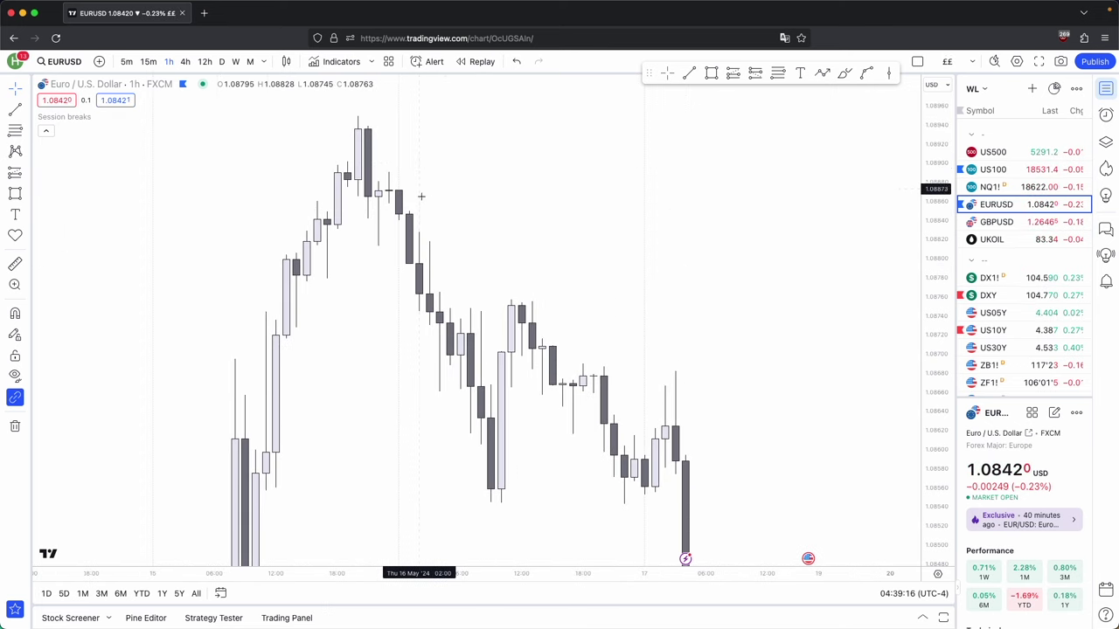
scroll(420, 197, up, 5)
drag(933, 309, 933, 293)
drag(710, 299, 846, 337)
drag(537, 255, 562, 277)
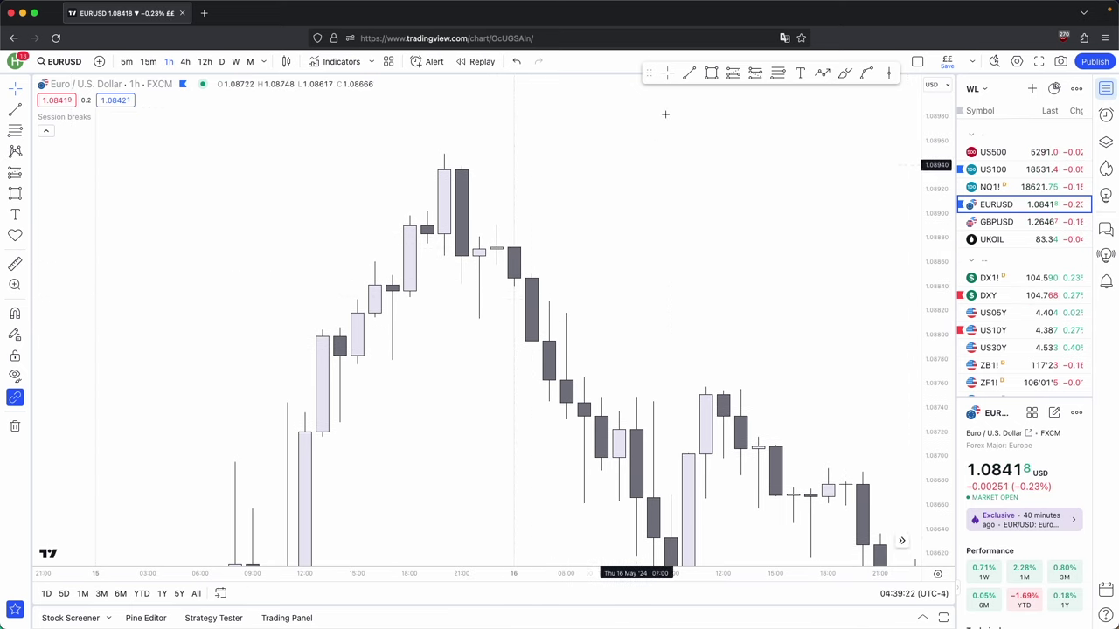
click(711, 72)
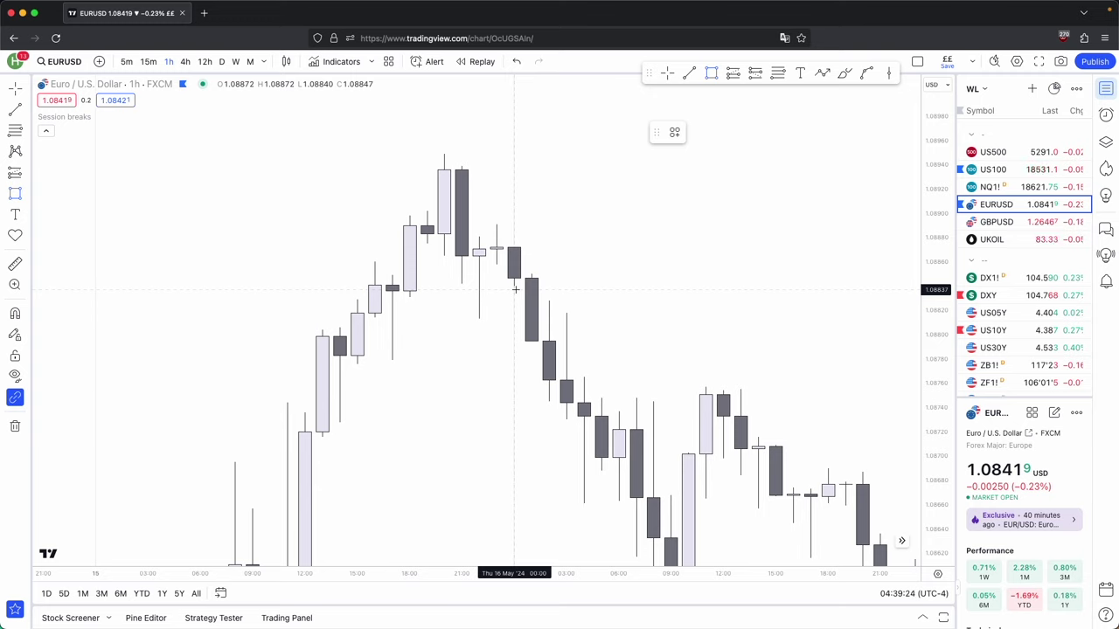
drag(515, 287, 549, 301)
click(583, 301)
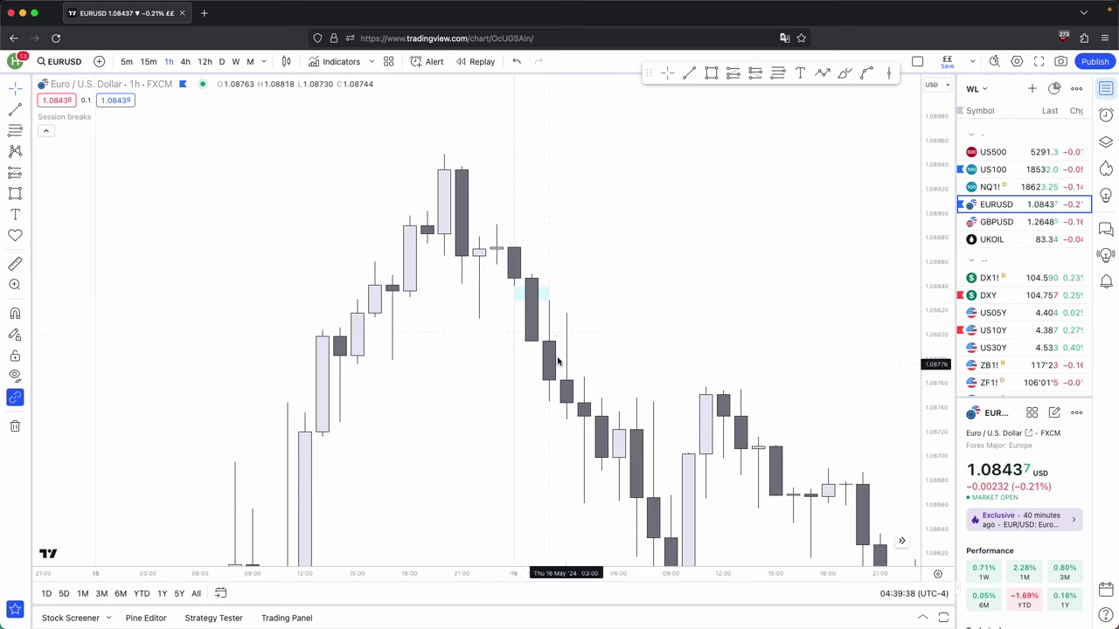
drag(549, 294, 739, 295)
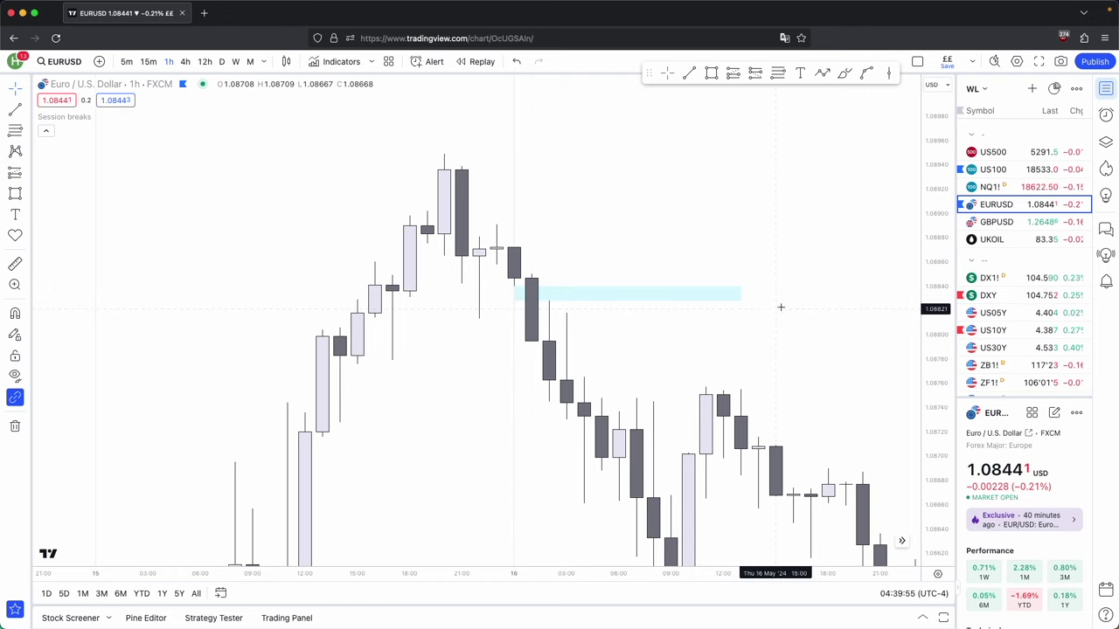
- Delete the zone rectangle that starts at the first candle of 16 May
scroll(743, 304, right, 3)
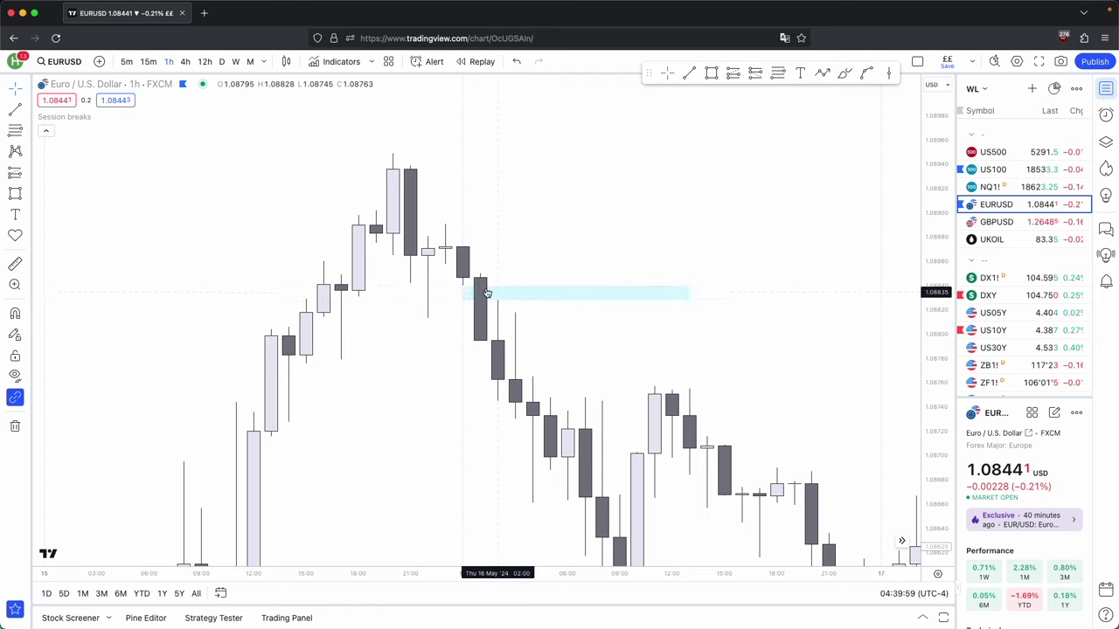
drag(645, 319, 610, 304)
click(619, 282)
click(848, 132)
- Draw a zone rectangle from 1.08659 to 1.08638 over the gap at the 16 May 20:00 candle and extend it to 17 May 07:00
drag(788, 299, 561, 152)
click(711, 73)
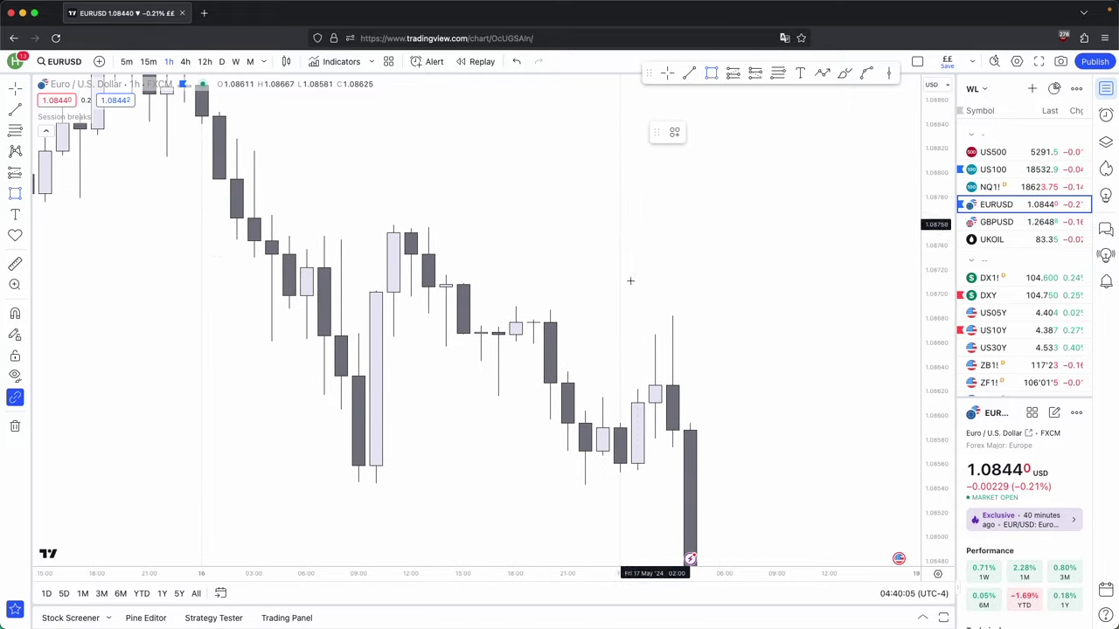
click(535, 350)
click(533, 348)
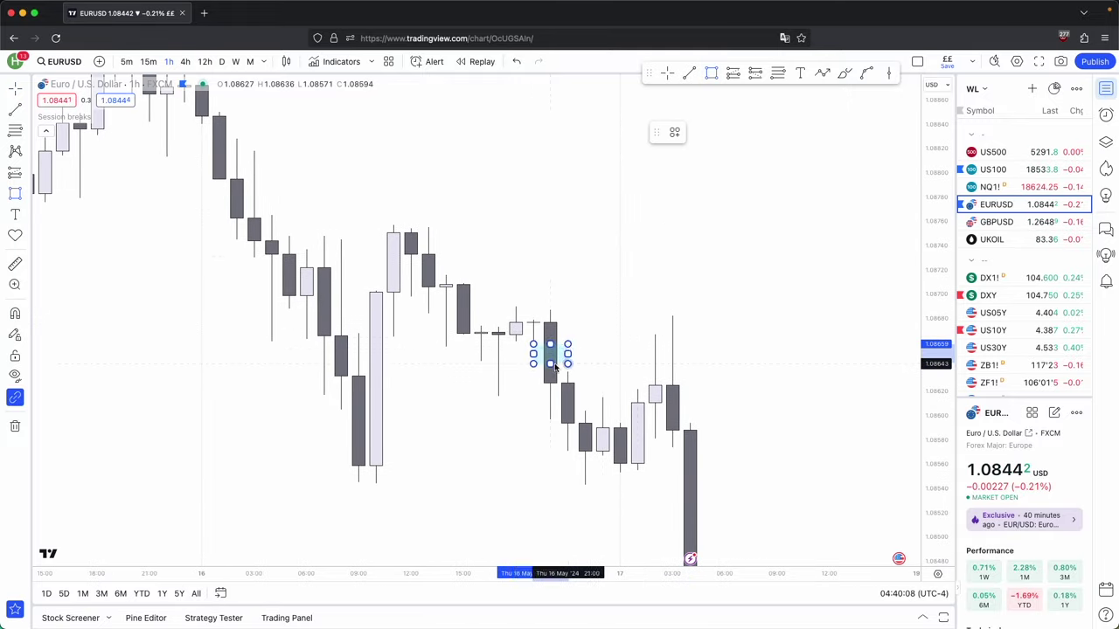
click(567, 371)
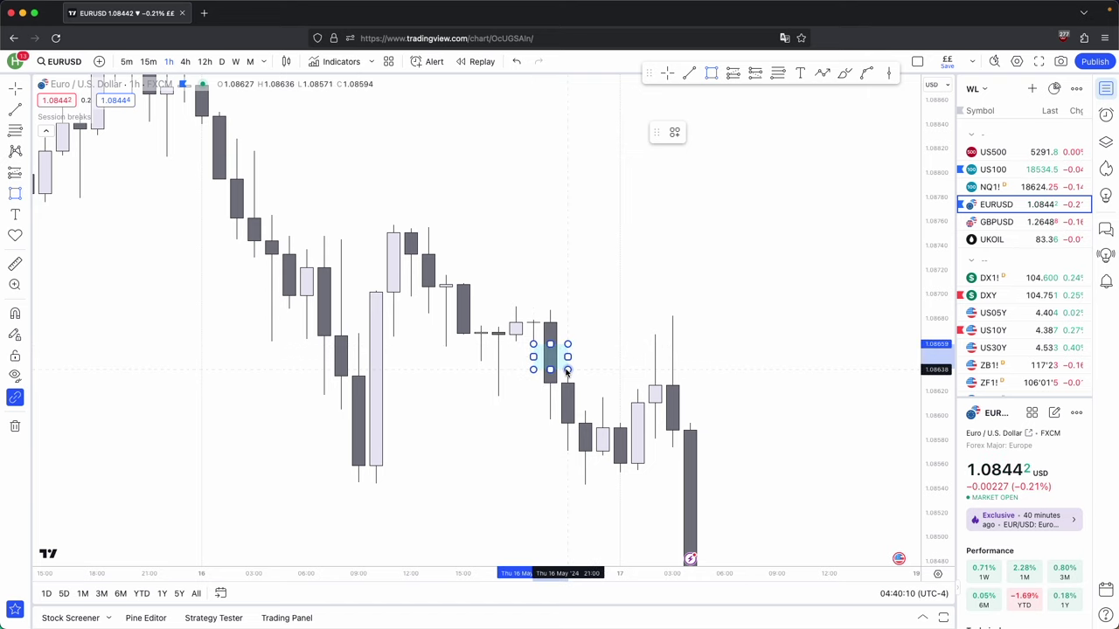
drag(567, 371, 711, 362)
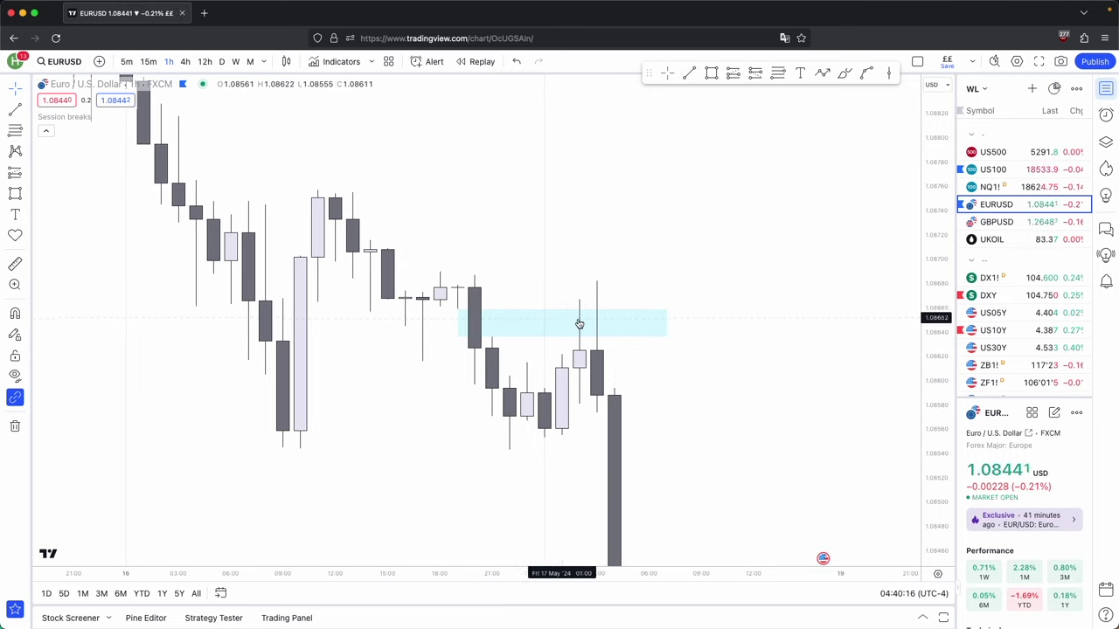
- Draw a horizontal trend line along the 16 May 22:00 low at 1.08543, ending at 17 May 02:00
click(688, 75)
click(508, 449)
click(579, 449)
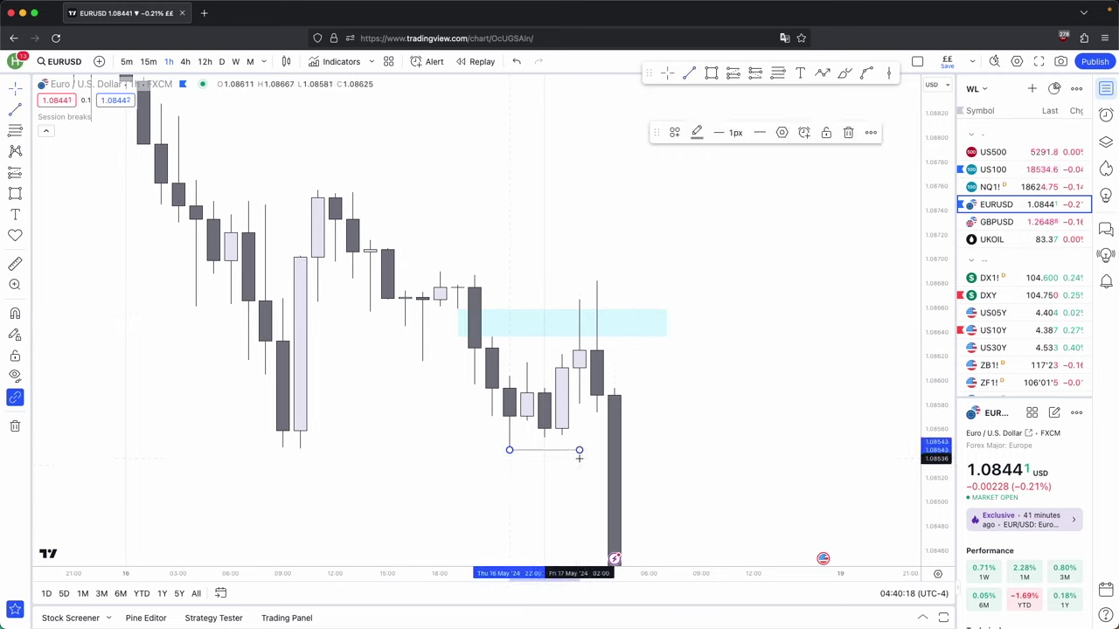
click(677, 142)
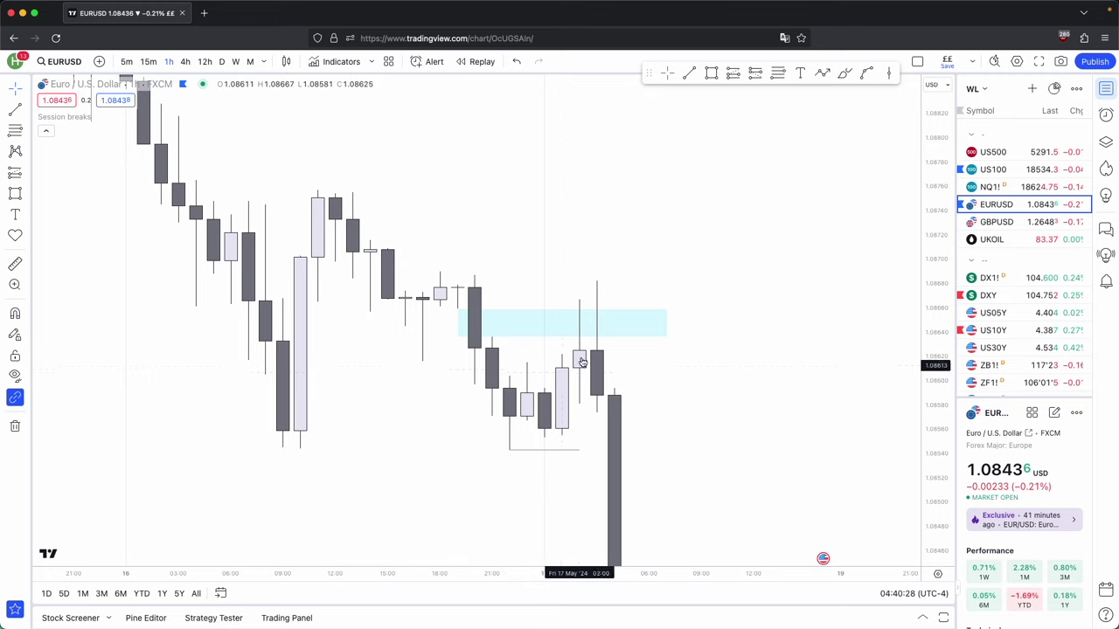
- Shorten the zone rectangle so its start sits at the 16 May 20:00 candle
click(458, 323)
drag(458, 324, 482, 323)
click(533, 350)
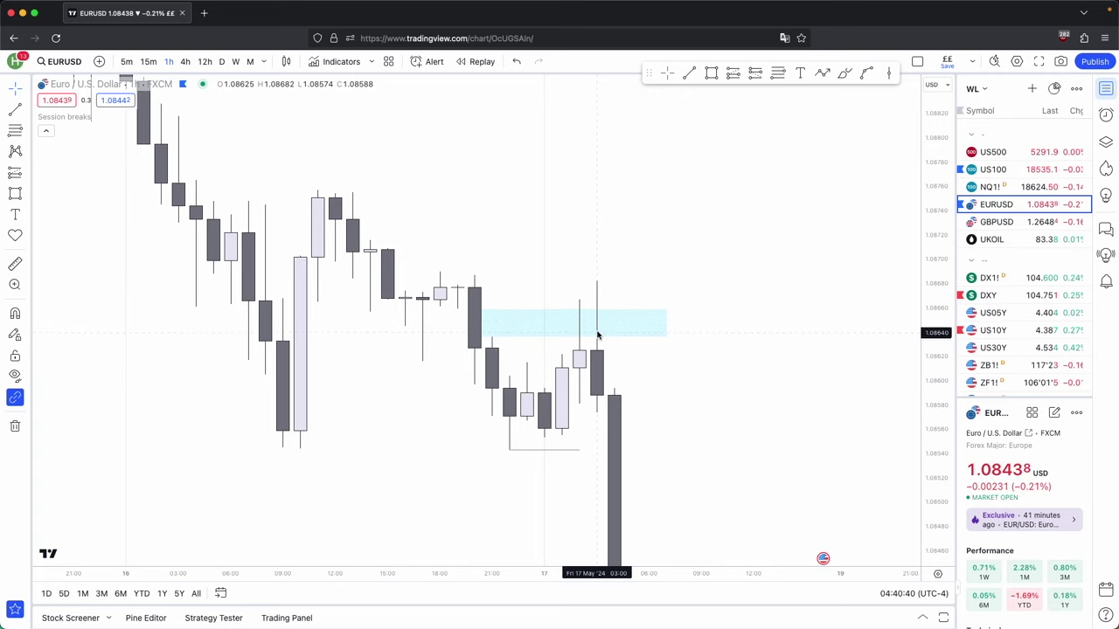
- Start bar replay from the 16 May 22:00 candle and extend the start of the zone rectangle back by one bar
click(472, 61)
click(509, 372)
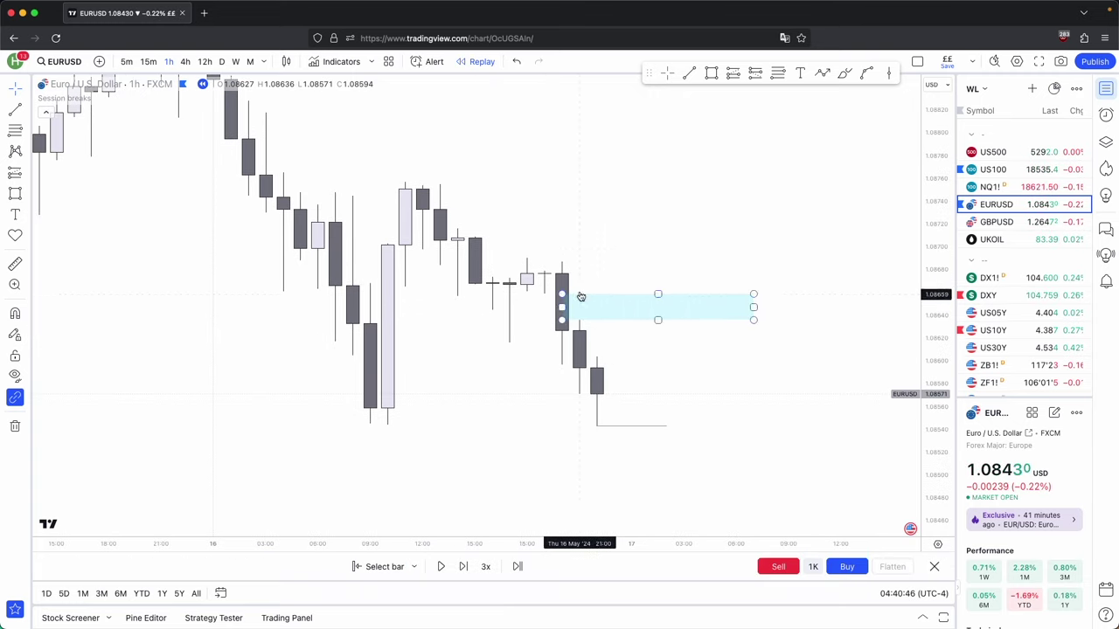
click(579, 304)
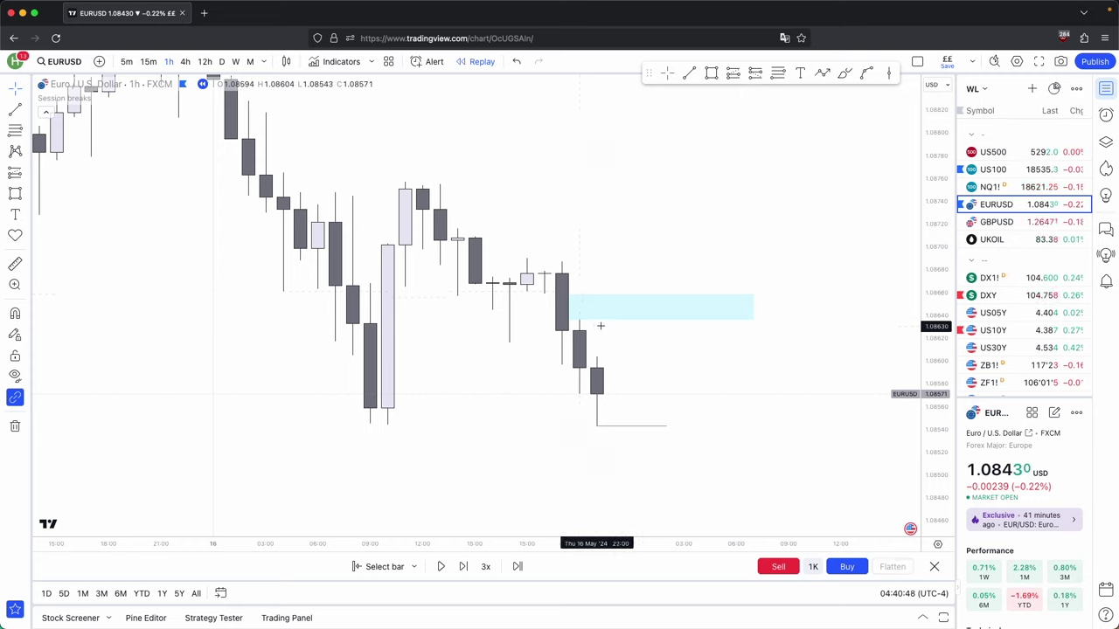
drag(562, 308, 544, 307)
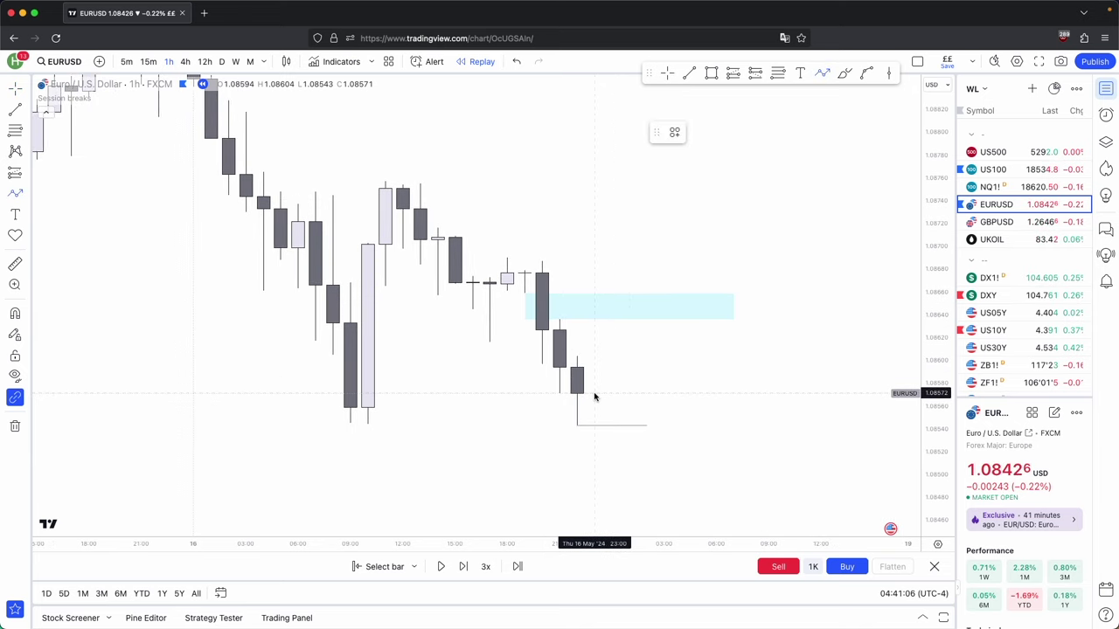
- Draw a path from the last close at 1.08571 up into the zone at 1.08645 and down below the low line
click(594, 395)
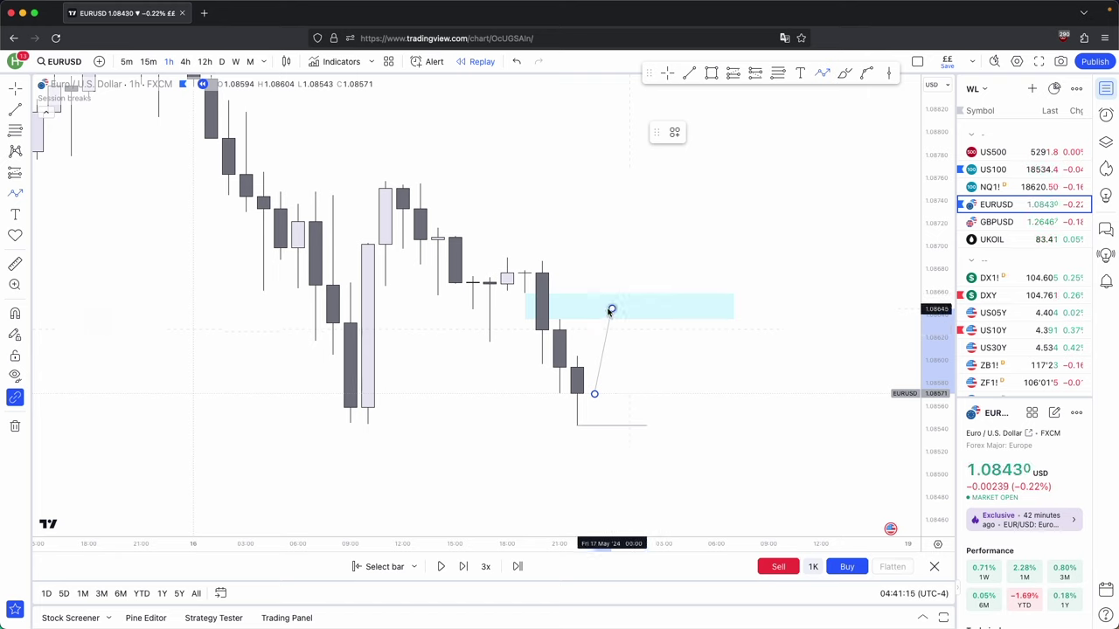
click(647, 461)
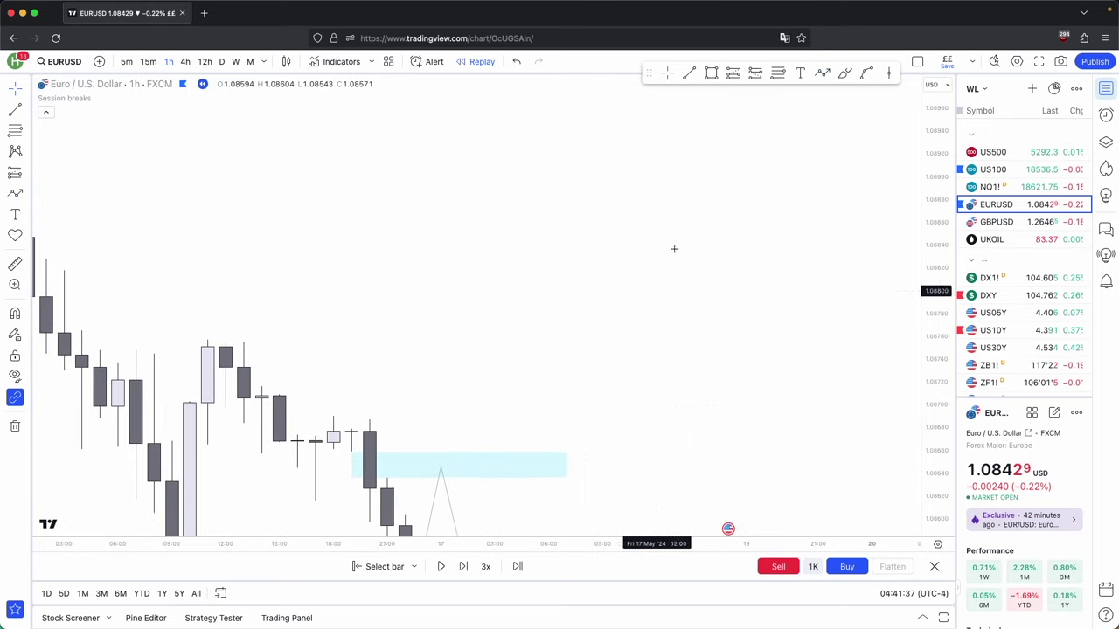
- Sketch a schematic bearish path in the empty chart area: a drop, a pullback to about 1.0909 and a lower drop to about 1.0890
drag(817, 116, 526, 366)
click(823, 74)
click(347, 141)
click(417, 356)
click(491, 213)
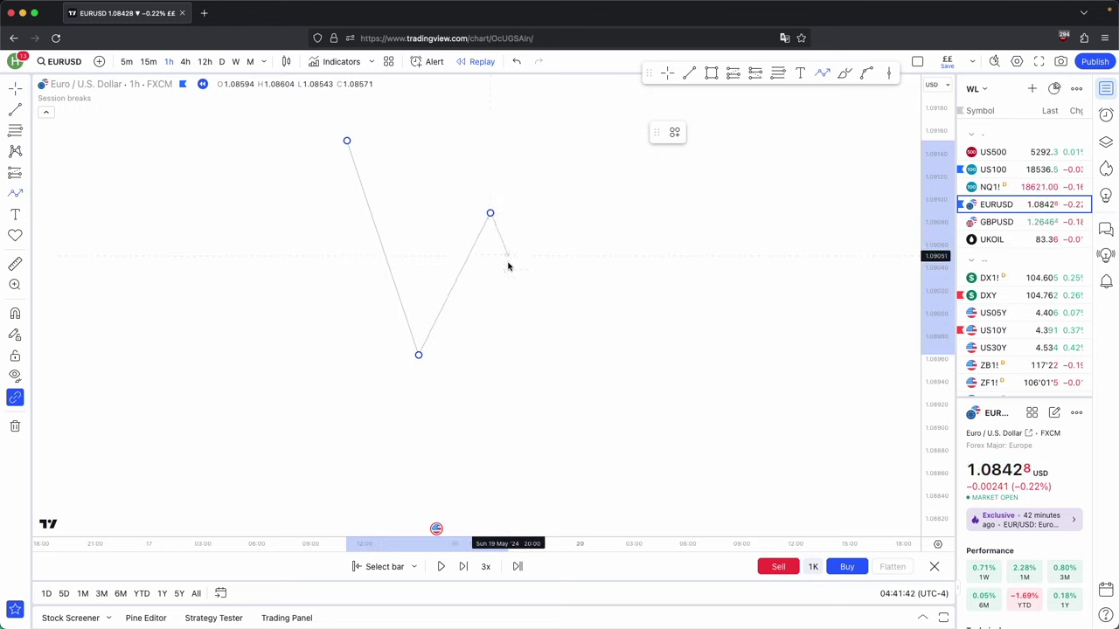
click(580, 428)
- Draw a zone rectangle from about 1.0906 to 1.0910 over the pullback peak of the schematic path
click(711, 73)
drag(527, 246, 365, 197)
click(440, 162)
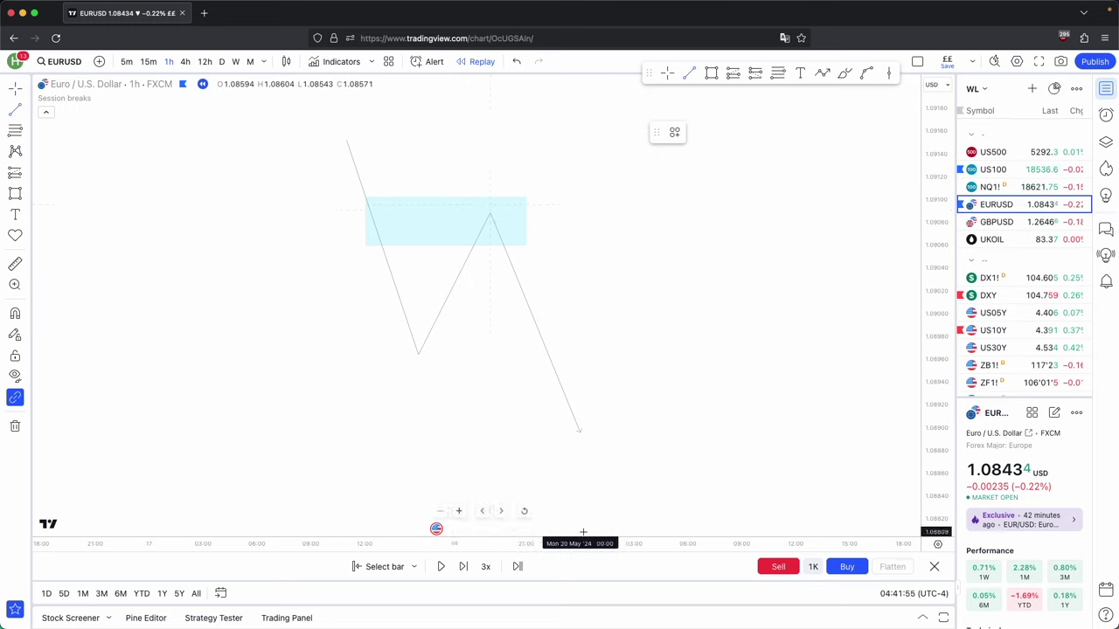
- Draw a horizontal trend line from the schematic path's first low and give it a darker colour
click(415, 361)
click(525, 356)
click(674, 132)
click(697, 132)
click(706, 192)
click(723, 196)
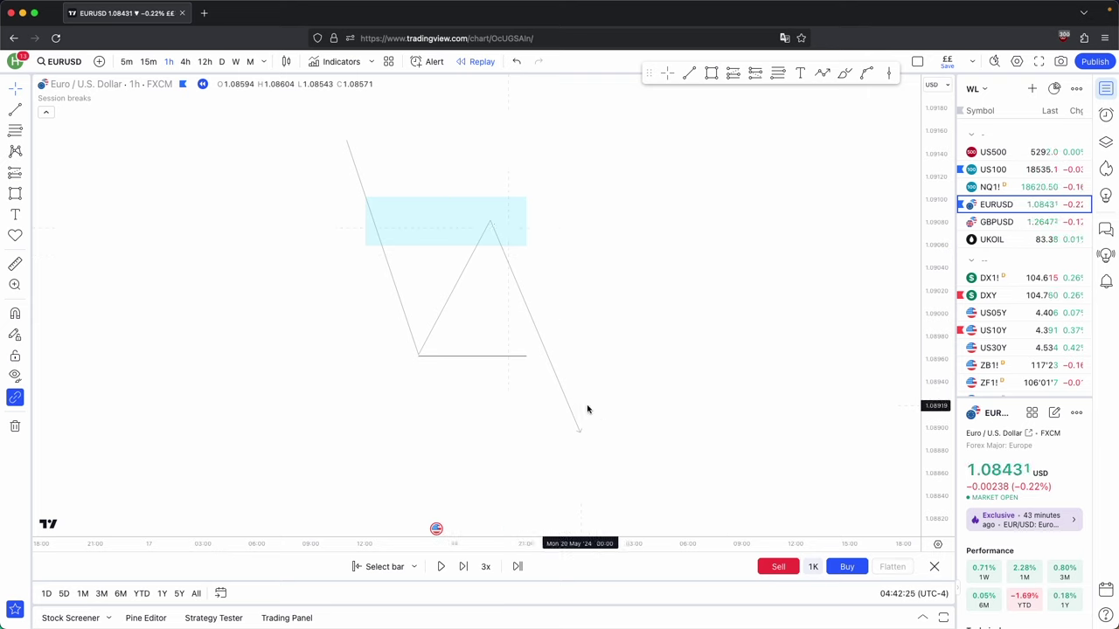
- Delete the schematic drawing, along with the zone, low line and path beside the latest replay candles
click(345, 133)
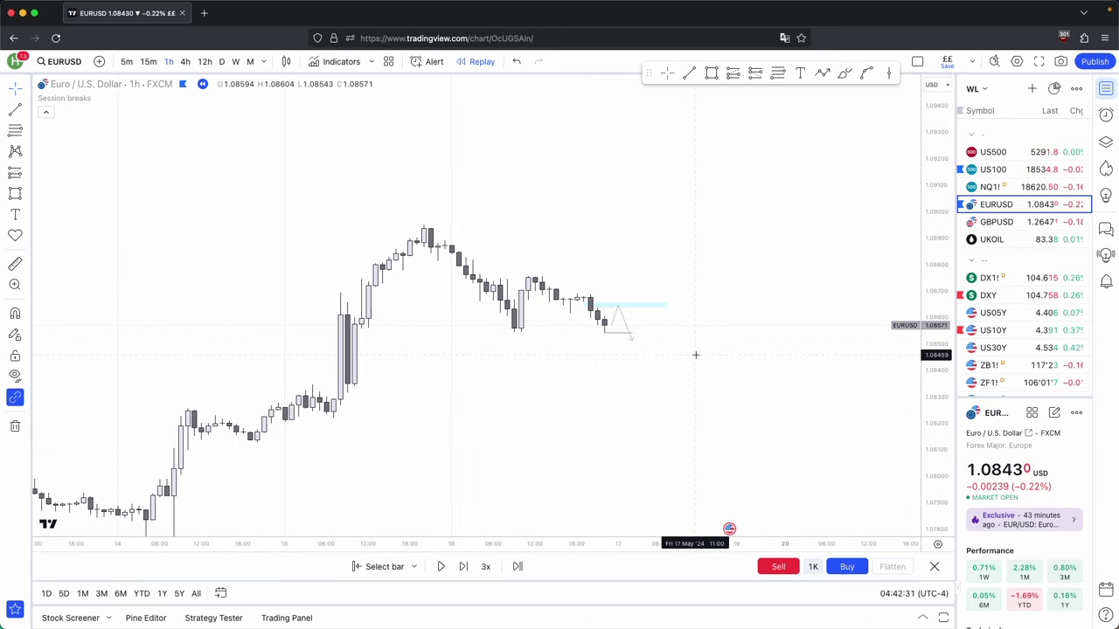
click(638, 305)
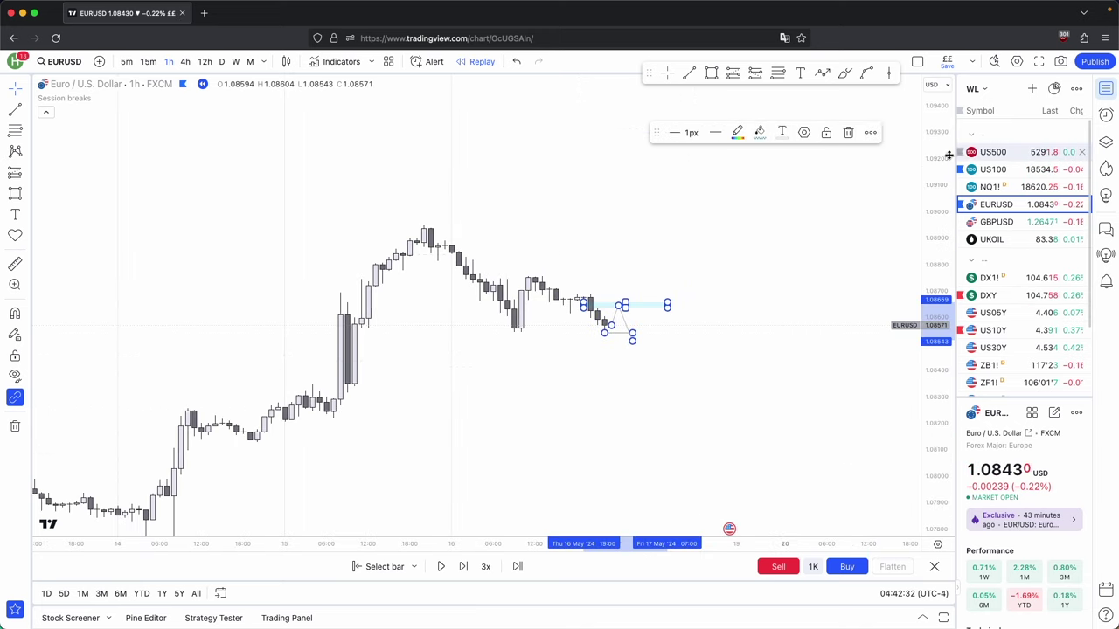
click(845, 134)
- Draw a narrow zone rectangle at about 1.0883 from the first candle of 16 May and extend it to about 17 May 01:00
drag(943, 347, 545, 251)
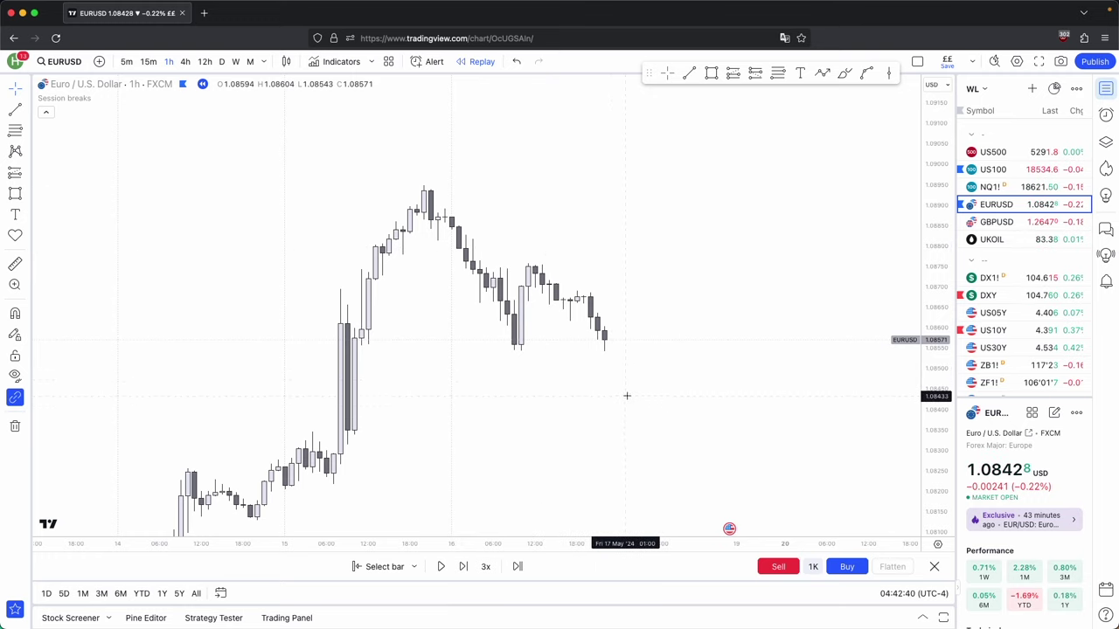
drag(626, 396, 626, 371)
drag(479, 319, 502, 346)
click(711, 73)
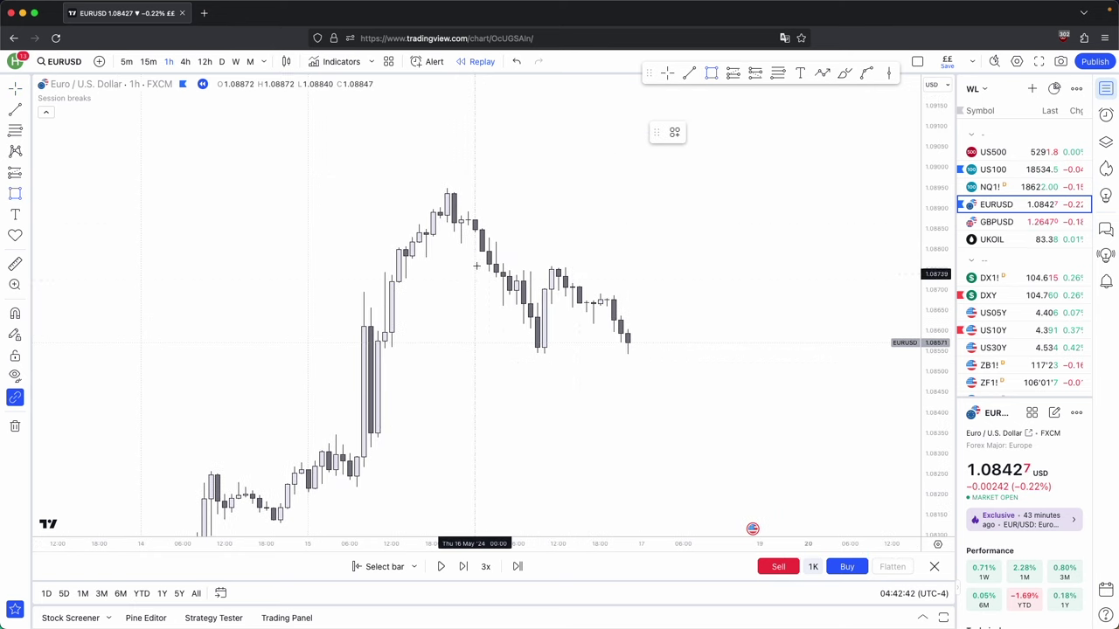
click(475, 234)
click(491, 238)
key(Delete)
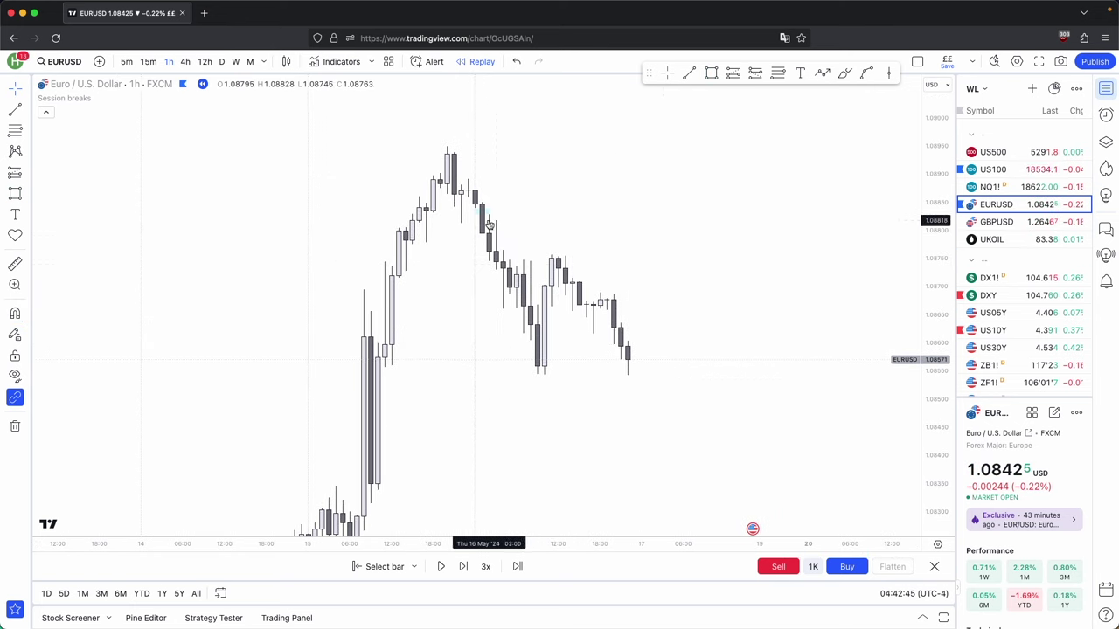
click(475, 215)
click(491, 212)
drag(492, 212, 664, 202)
- Draw a path from about 1.0869 up into the 16 May zone and down to about 1.0849
click(815, 73)
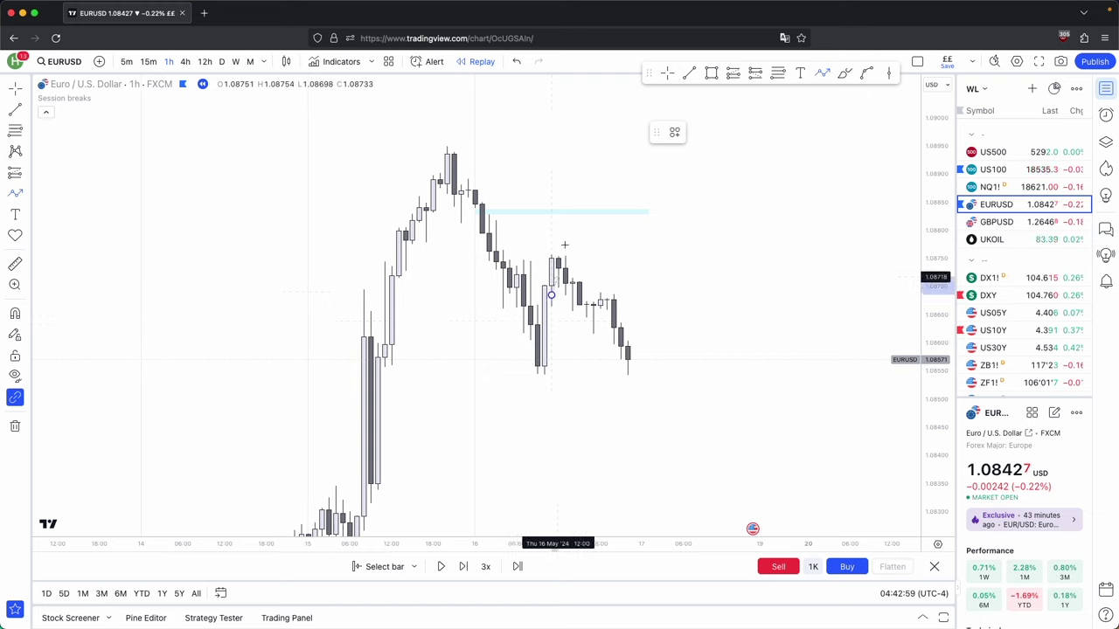
click(550, 295)
click(571, 211)
click(649, 404)
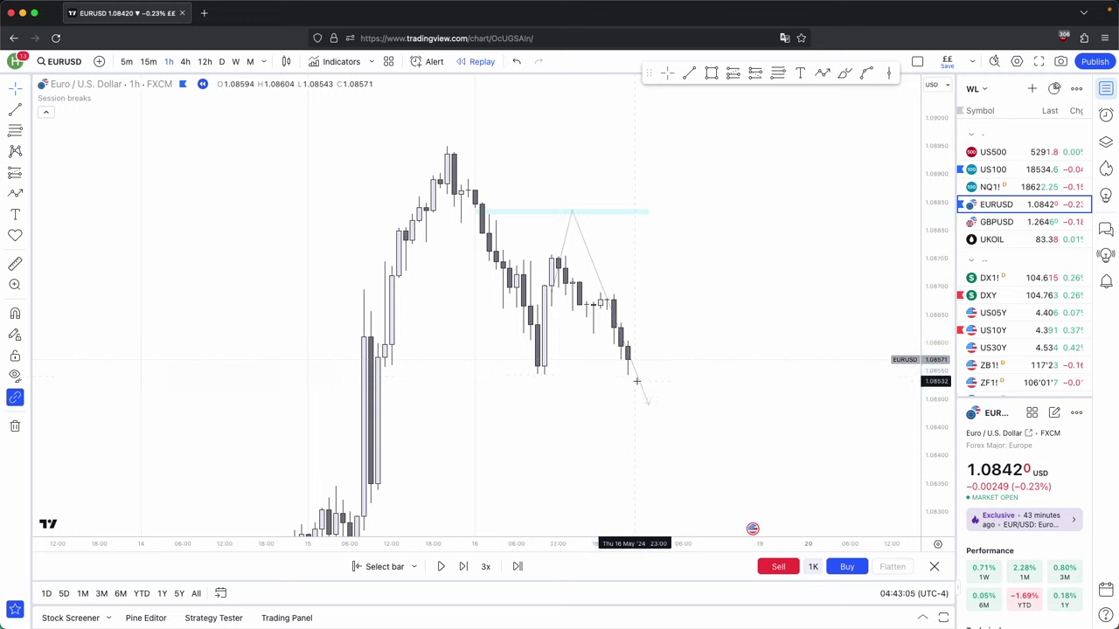
- Delete the path drawn from the 16 May zone to below the latest low
double_click(640, 382)
click(649, 267)
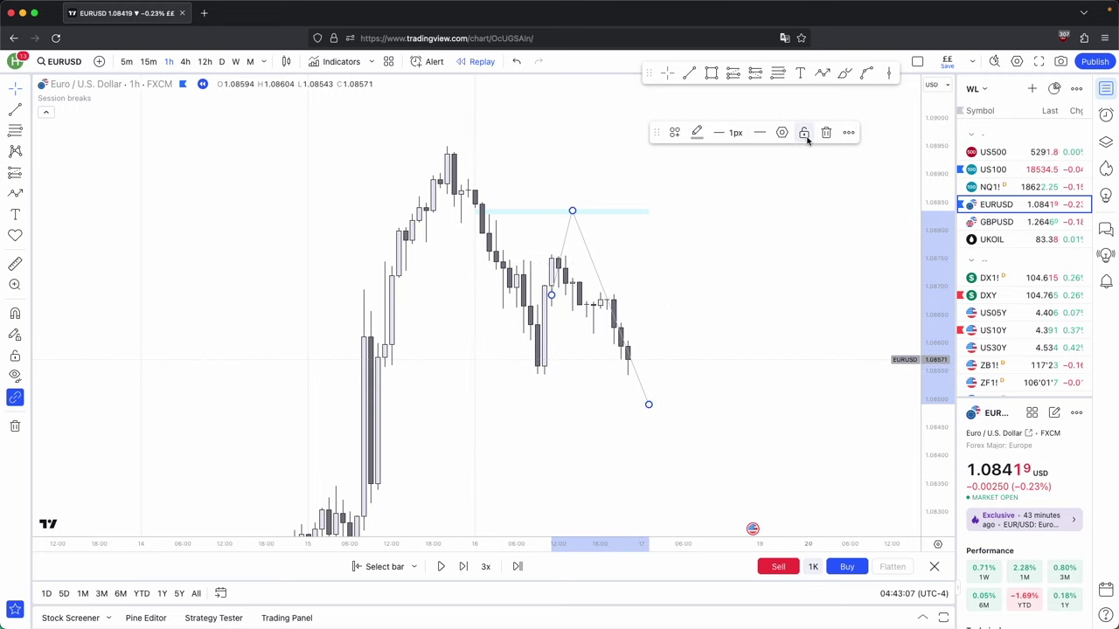
click(827, 132)
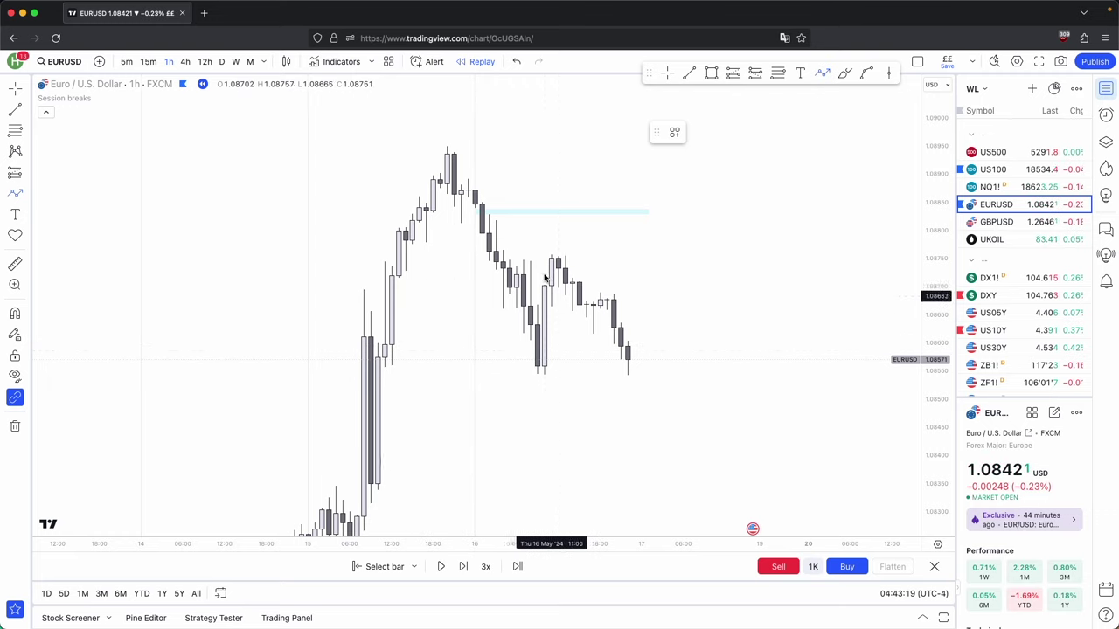
click(579, 231)
double_click(593, 250)
click(826, 134)
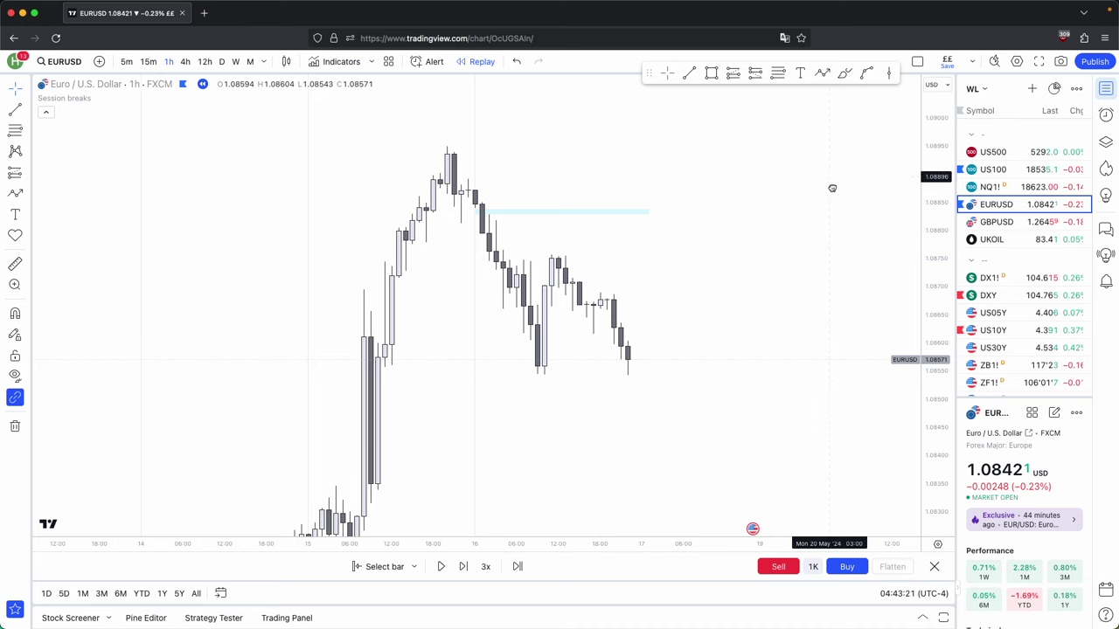
- Draw a small zone rectangle over the bullish gap at the 15 May 18:00 candle, just before the swing high
drag(829, 180, 859, 210)
click(711, 73)
click(456, 232)
click(469, 216)
drag(526, 222, 606, 244)
drag(931, 328, 848, 136)
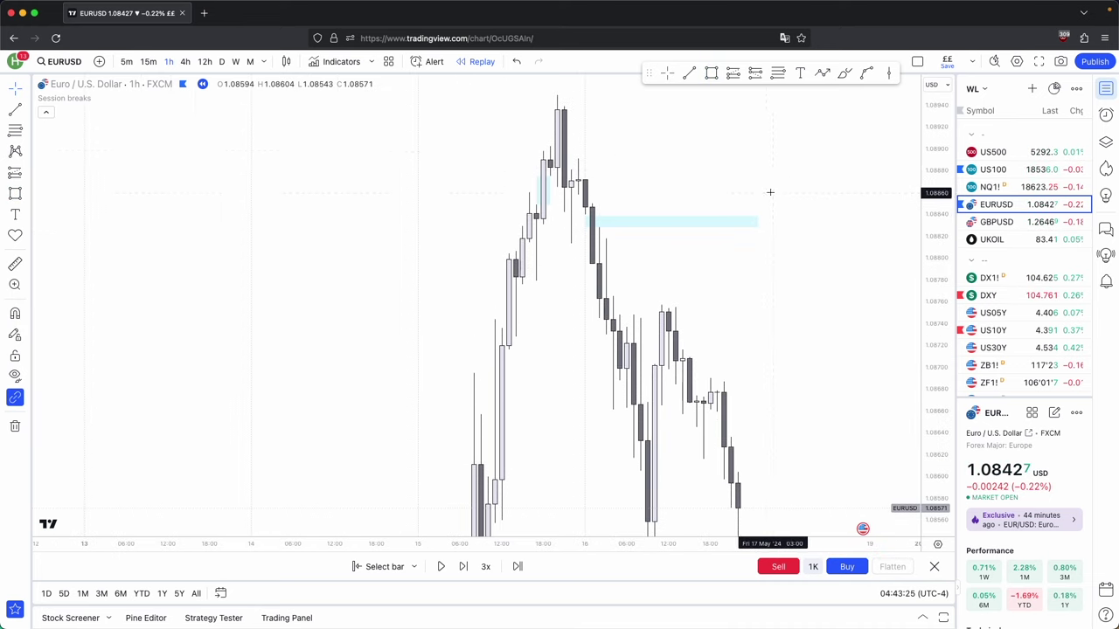
- Delete the extended zone rectangle on the 16 May bearish gap
scroll(769, 192, up, 3)
drag(630, 189, 912, 283)
scroll(909, 283, up, 3)
drag(827, 393, 672, 282)
click(848, 134)
- Extend the zone rectangle on the 15 May 18:00 bullish gap to about 14:00 on 16 May
scroll(855, 283, up, 4)
drag(474, 300, 477, 305)
click(490, 332)
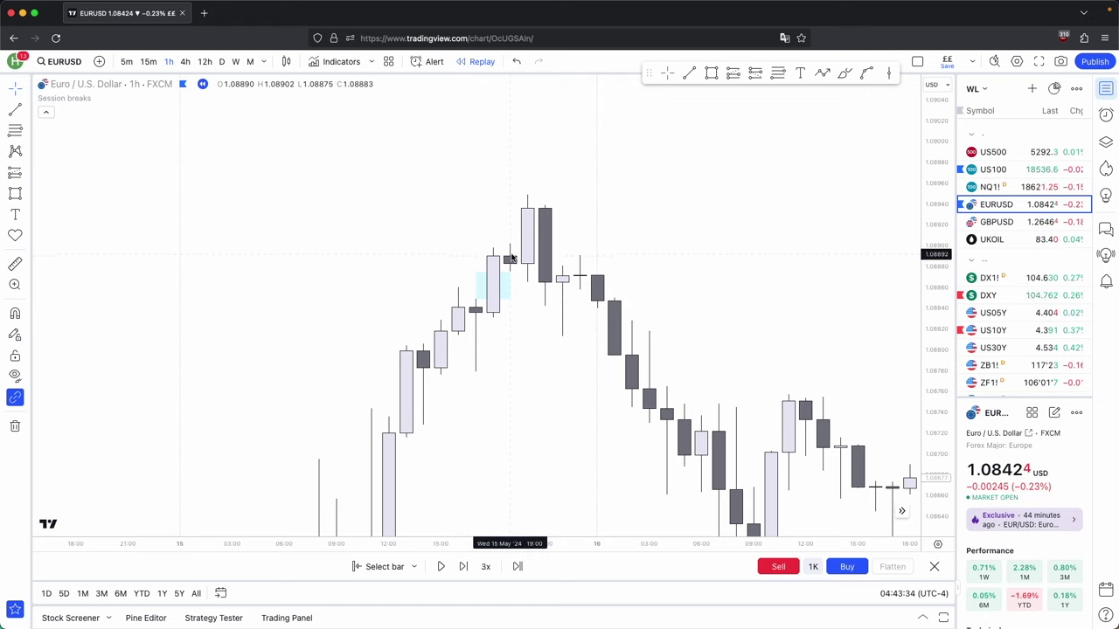
click(509, 298)
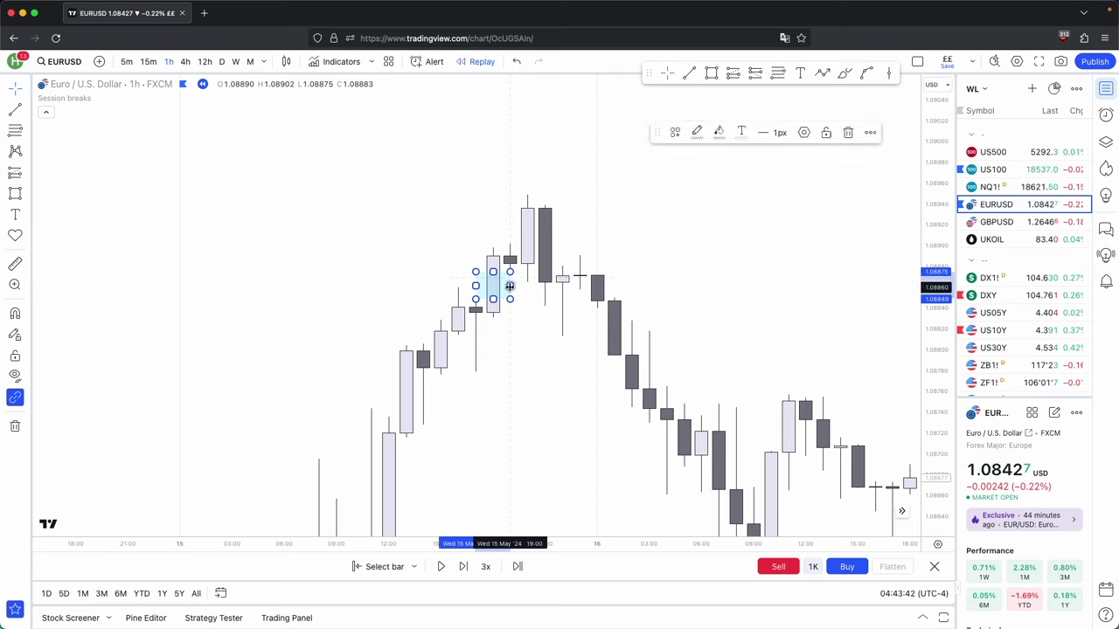
drag(510, 285, 839, 288)
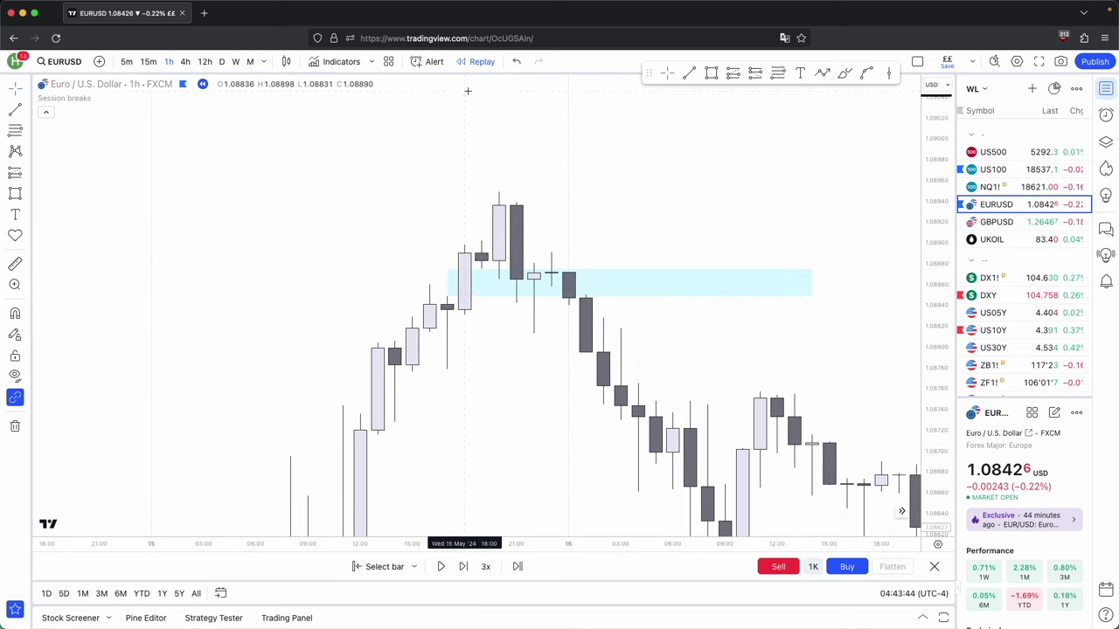
- Rewind the bar replay to the tall bullish candle at the 15 May swing high and exit Bar Replay mode
click(399, 568)
click(517, 386)
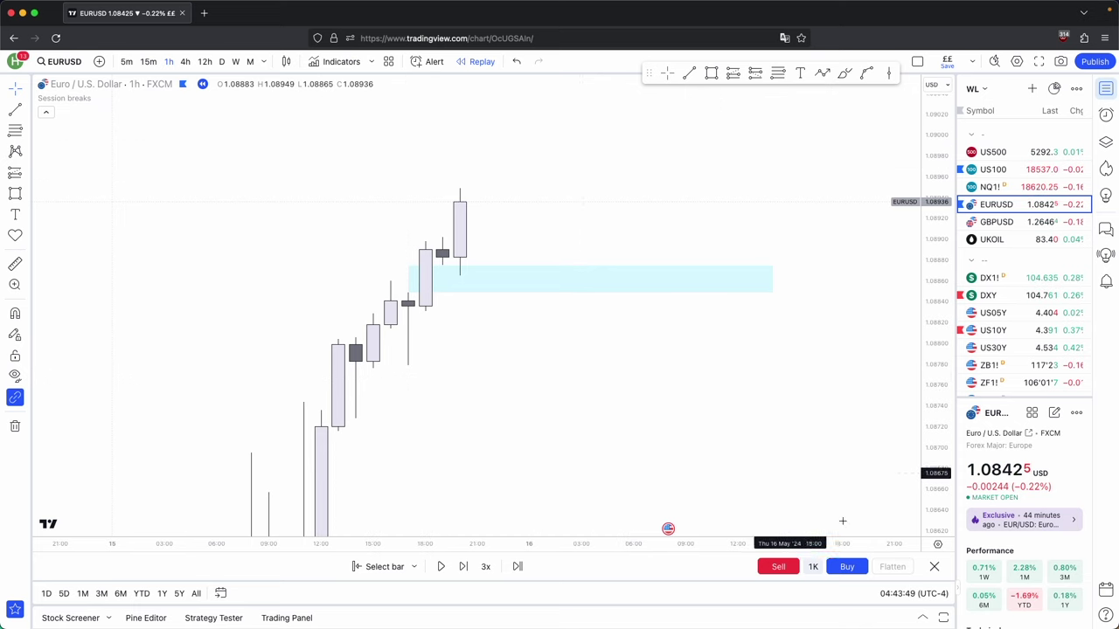
click(933, 567)
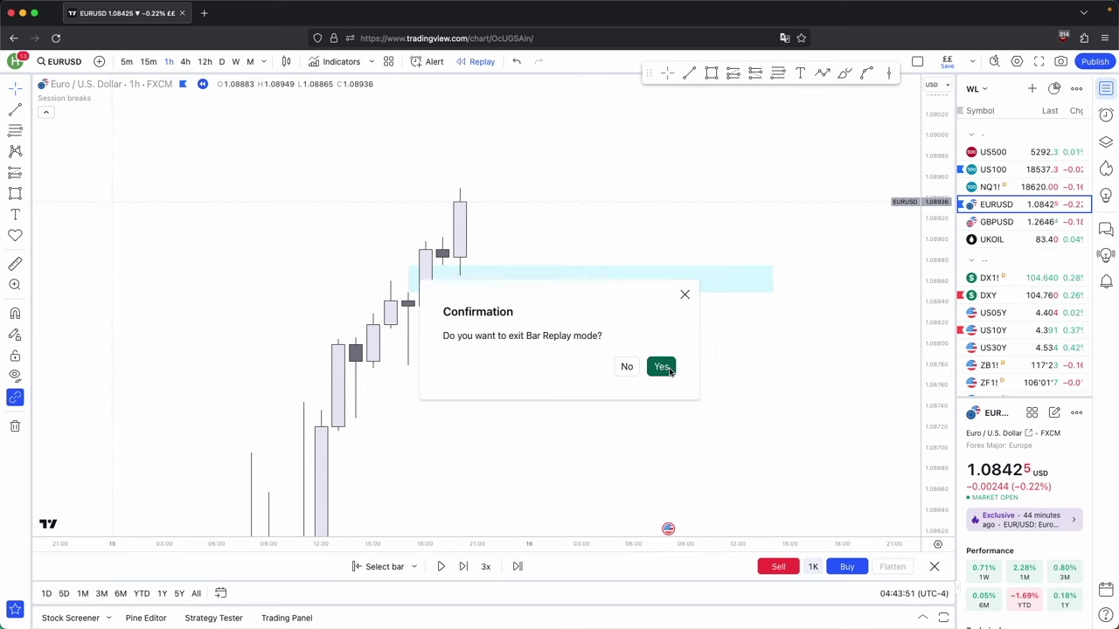
click(662, 367)
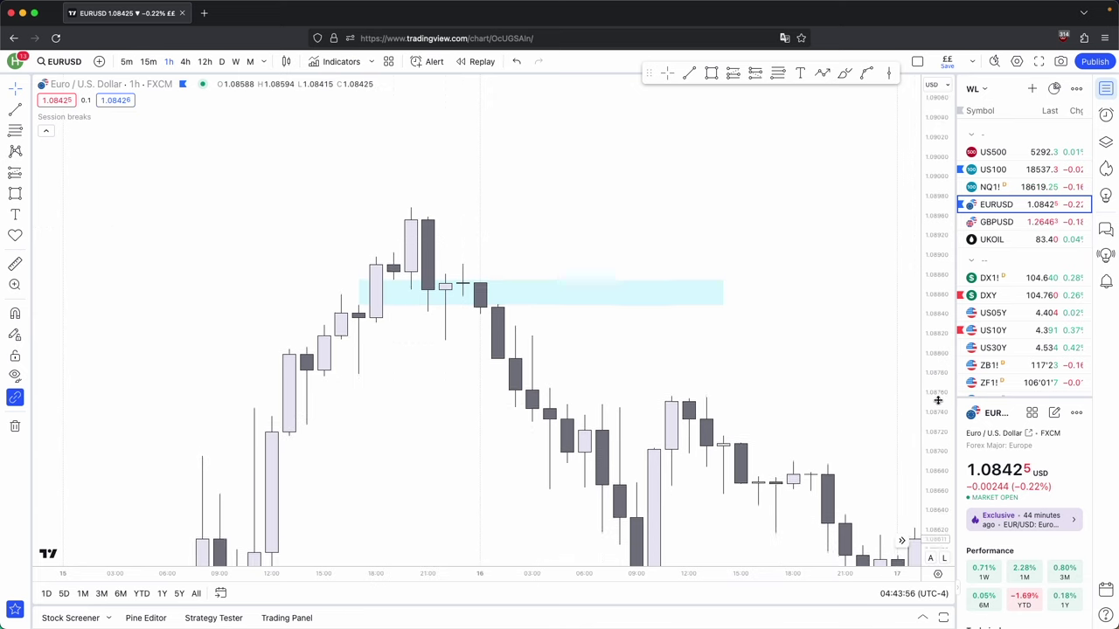
- Draw a short horizontal line at about 1.0881 from the 15 May 22:00 candle's low to 00:00 on 16 May
drag(938, 399, 938, 450)
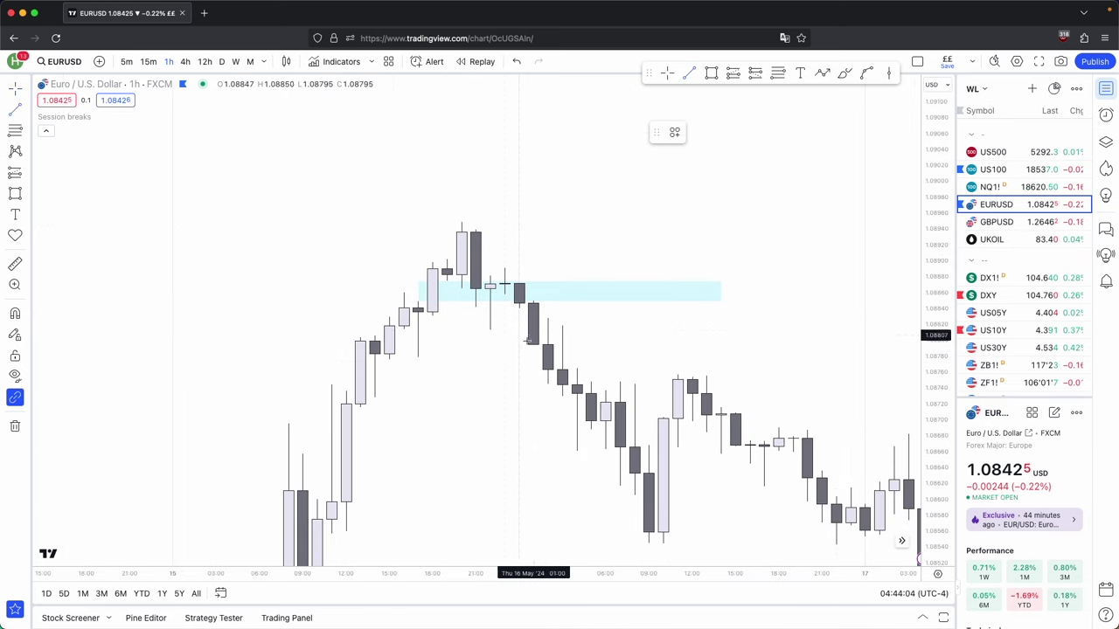
click(491, 331)
click(519, 330)
click(595, 339)
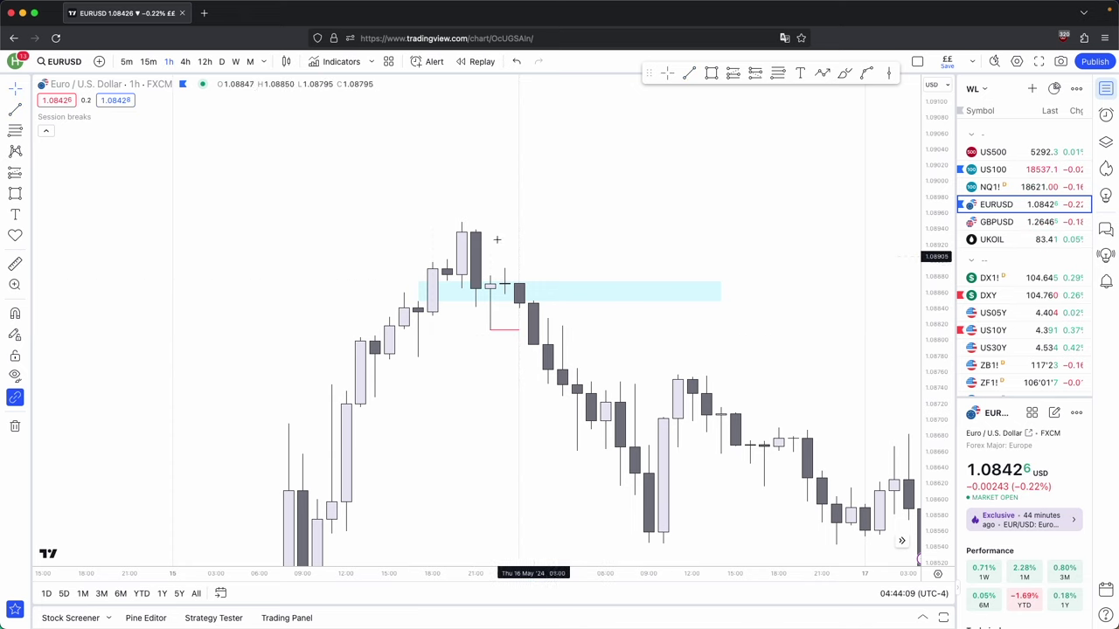
- Draw a thin zone rectangle over the bullish gap at the 15 May 15:00 candle, at about 1.0881
drag(631, 367, 610, 332)
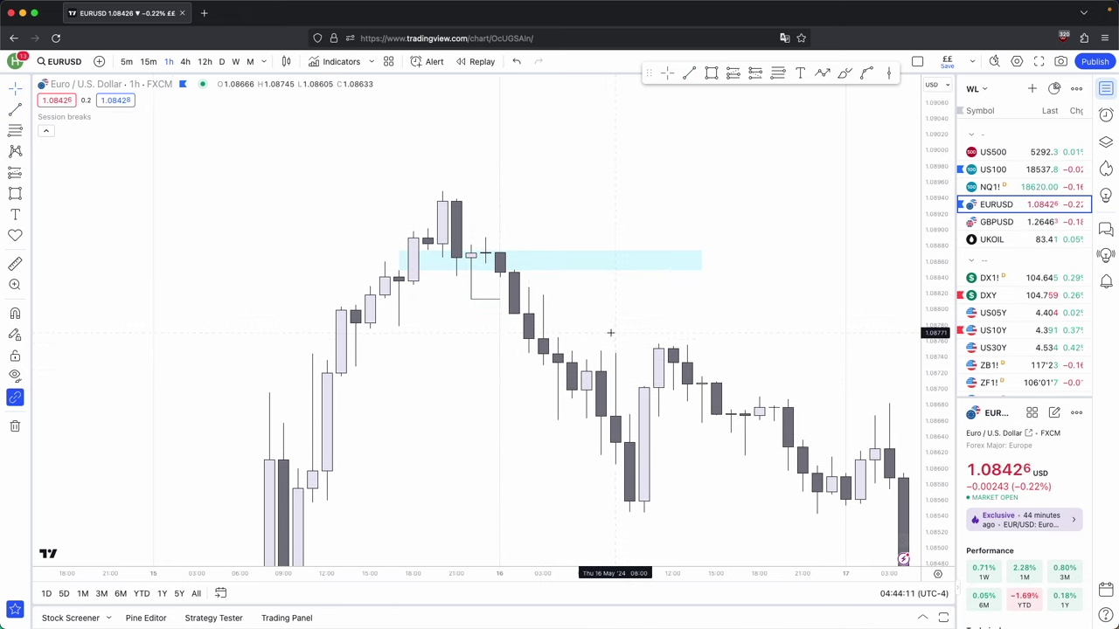
scroll(612, 333, down, 1)
drag(936, 389, 936, 466)
scroll(787, 451, down, 3)
drag(766, 450, 741, 444)
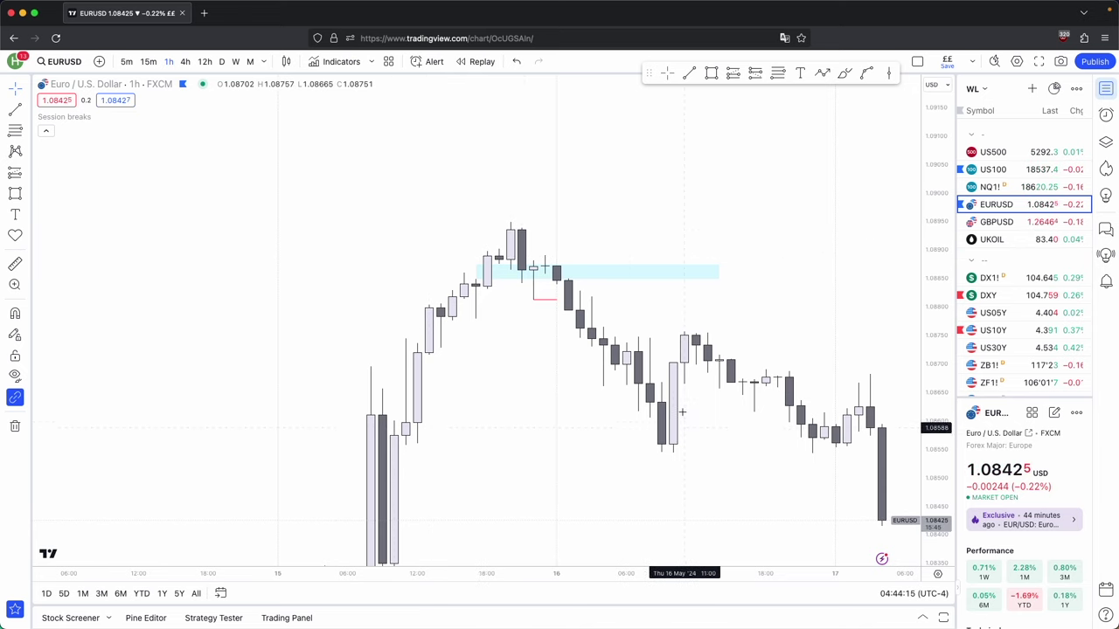
drag(861, 348, 803, 320)
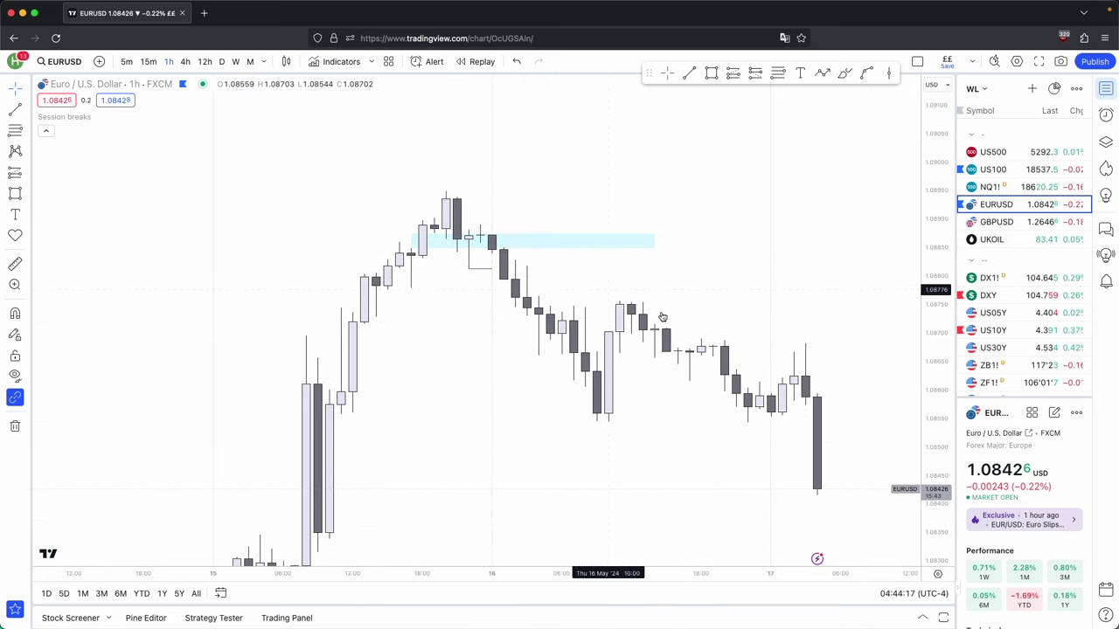
click(710, 73)
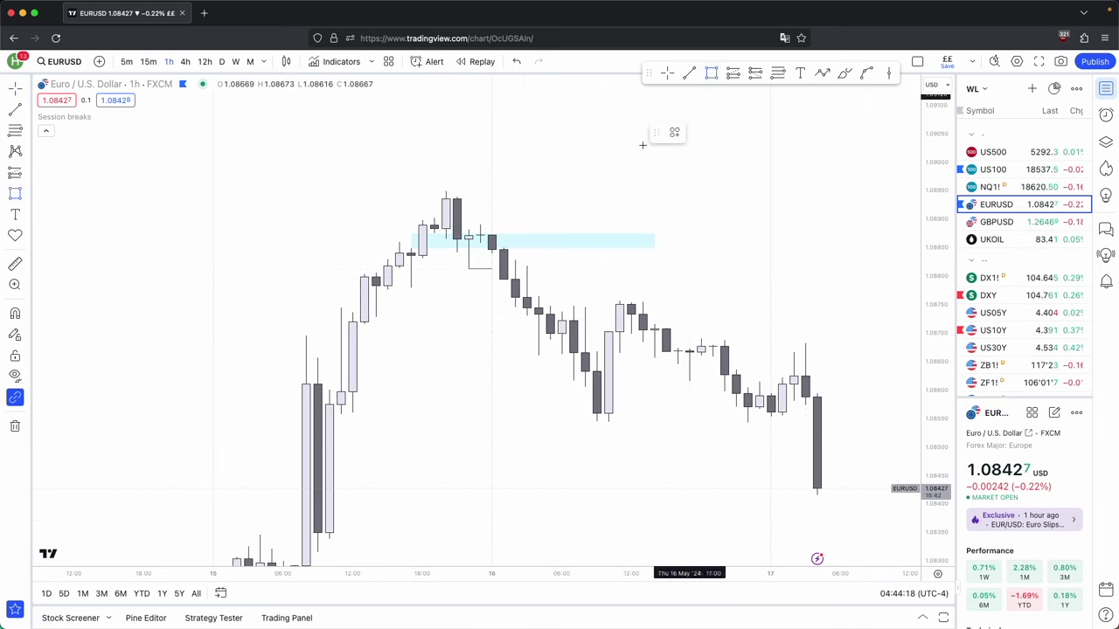
super+click(374, 273)
super+click(400, 268)
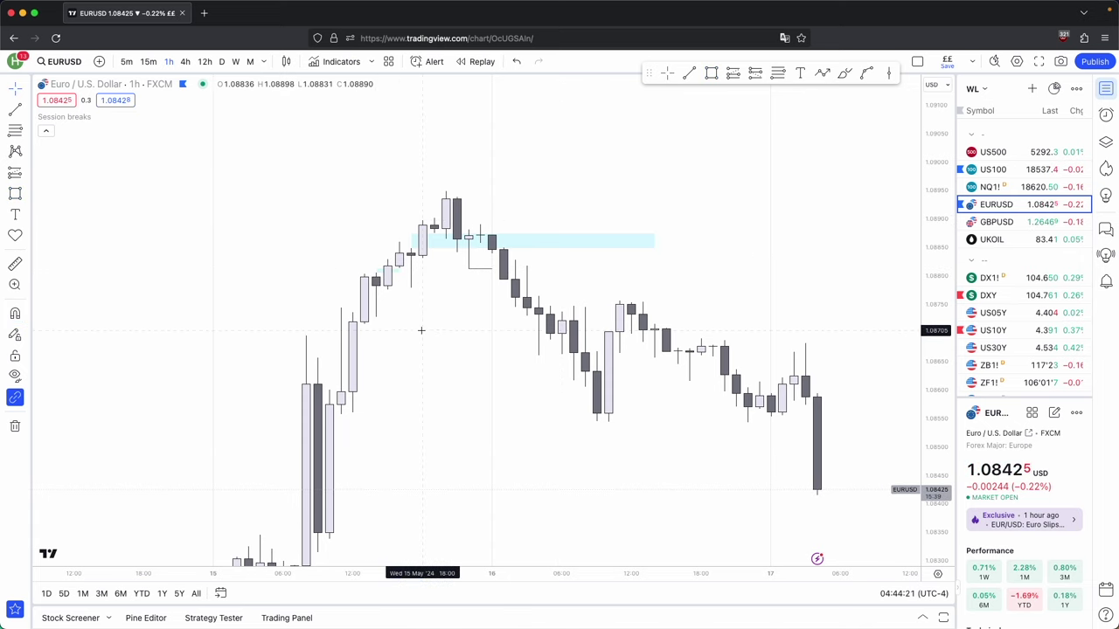
- Extend the thin 15 May 15:00 zone to about 02:00 on 16 May and readjust its lower edge
drag(421, 331, 570, 369)
drag(956, 512, 912, 405)
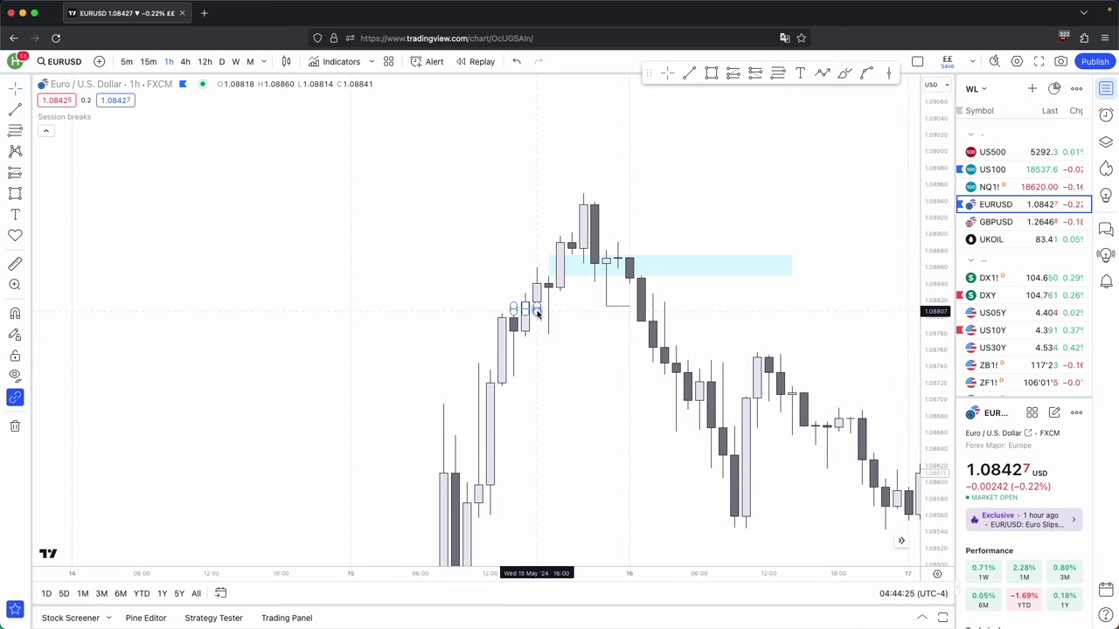
drag(538, 312, 653, 315)
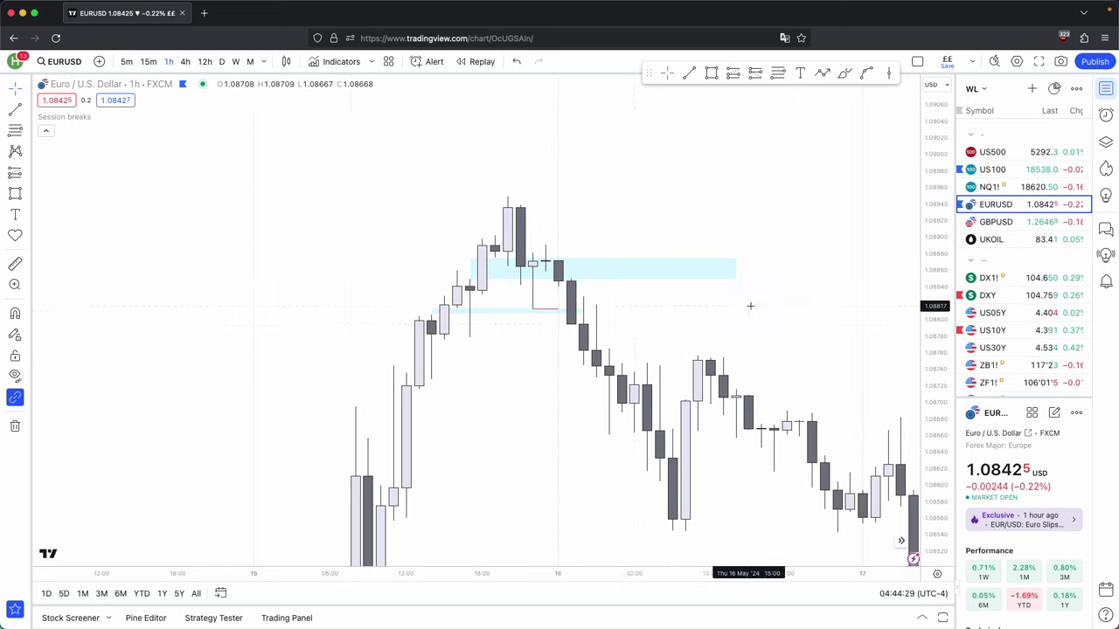
drag(433, 315, 432, 320)
click(742, 315)
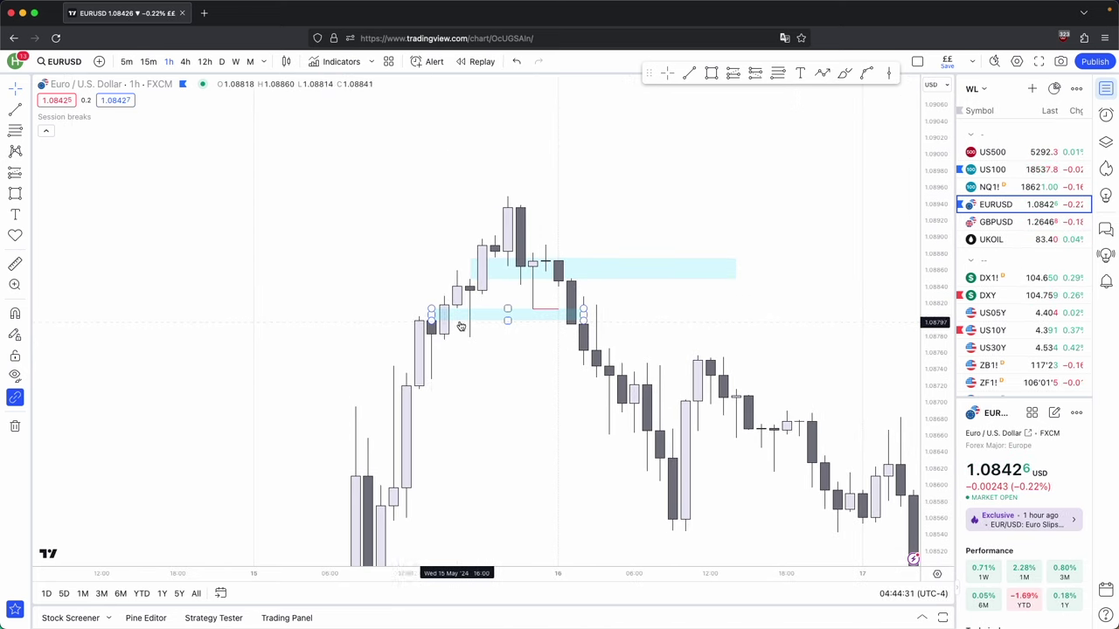
click(432, 316)
click(544, 343)
- Draw a rising zigzag path in the empty future area through about 1.0770, 1.0803, 1.0786, 1.0840, 1.0818 and 1.0860
drag(709, 492, 659, 427)
scroll(613, 473, down, 3)
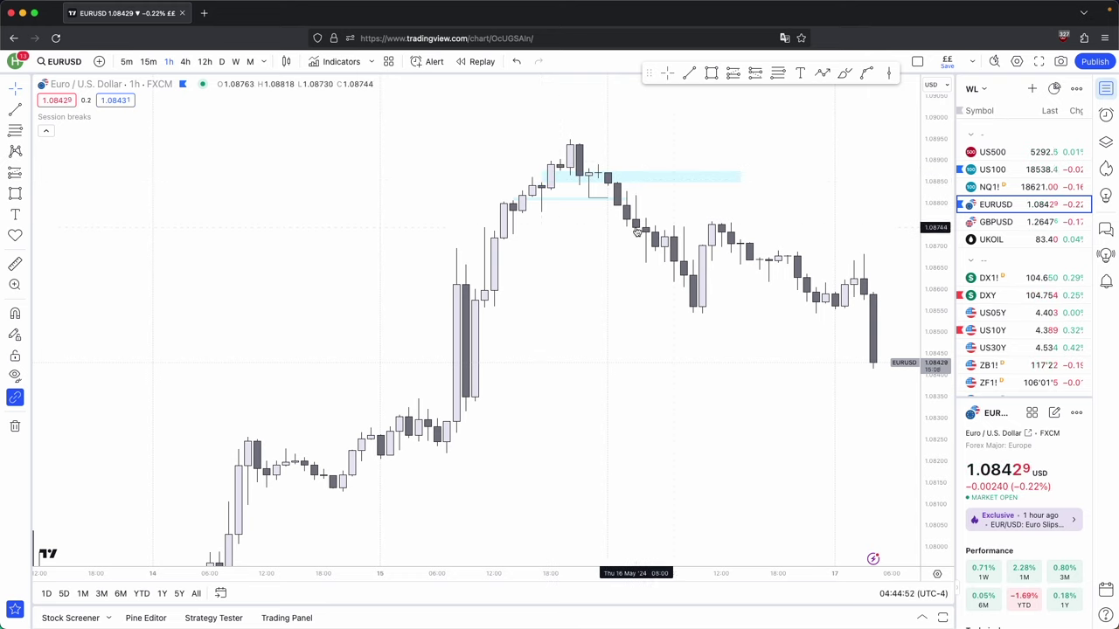
drag(700, 205, 600, 232)
scroll(623, 215, down, 1)
drag(787, 538, 66, 338)
click(823, 76)
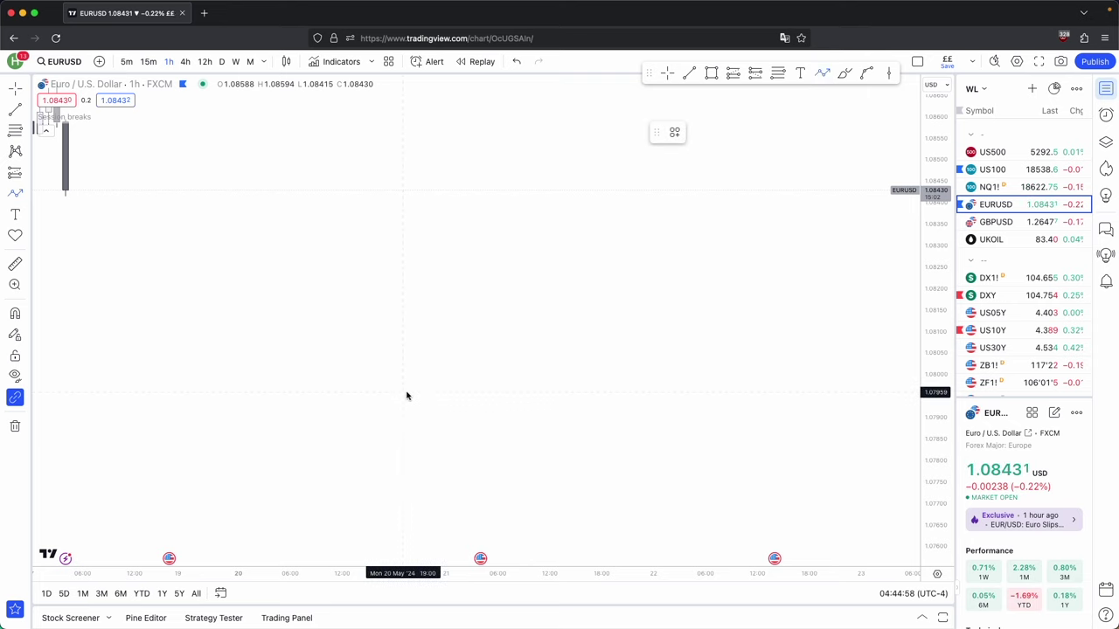
click(299, 504)
click(350, 360)
click(429, 434)
click(515, 201)
click(591, 299)
click(688, 113)
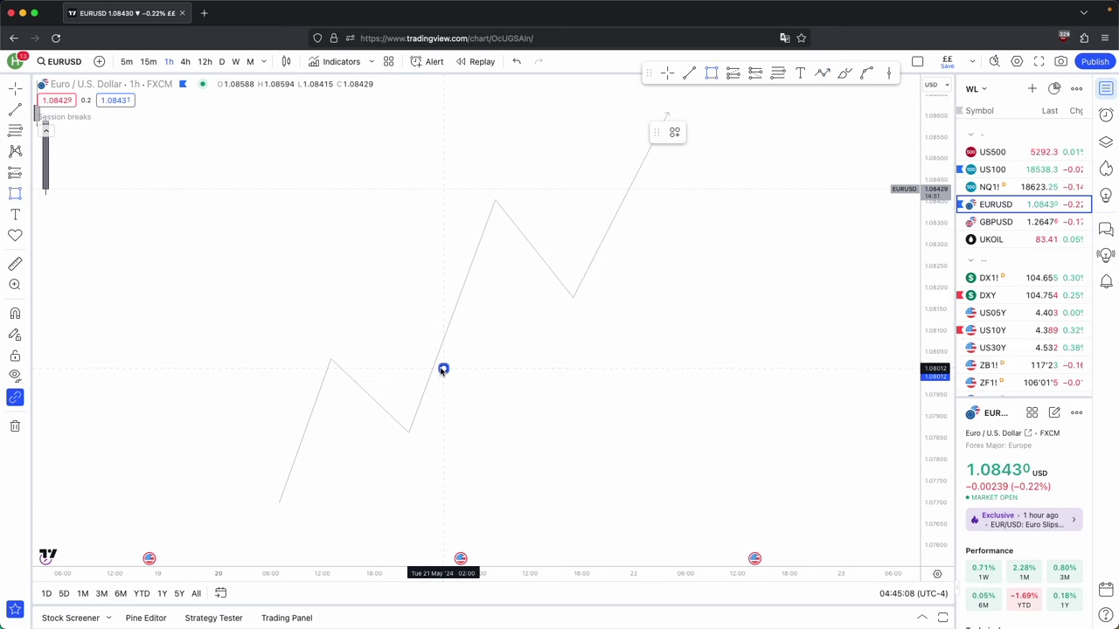
- Draw zone rectangles over the path's second and third rising legs, at about 1.0801–1.0818 and 1.0834–1.0844
click(409, 294)
mouse_move(490, 342)
mouse_down()
mouse_move(803, 365)
mouse_move(645, 347)
mouse_up()
click(710, 72)
click(591, 180)
drag(636, 201, 762, 213)
click(763, 267)
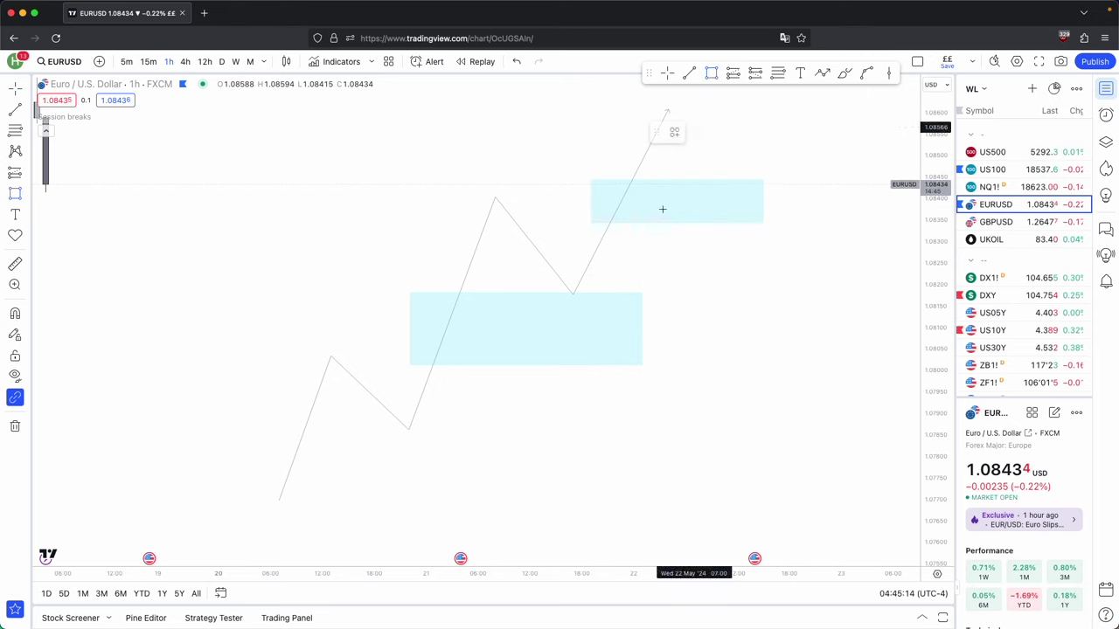
- Draw a zone rectangle over the first rising leg at about 1.0778–1.0787 and lower the path's second dip to about 1.0813
click(358, 466)
click(288, 427)
drag(357, 446, 425, 446)
click(462, 444)
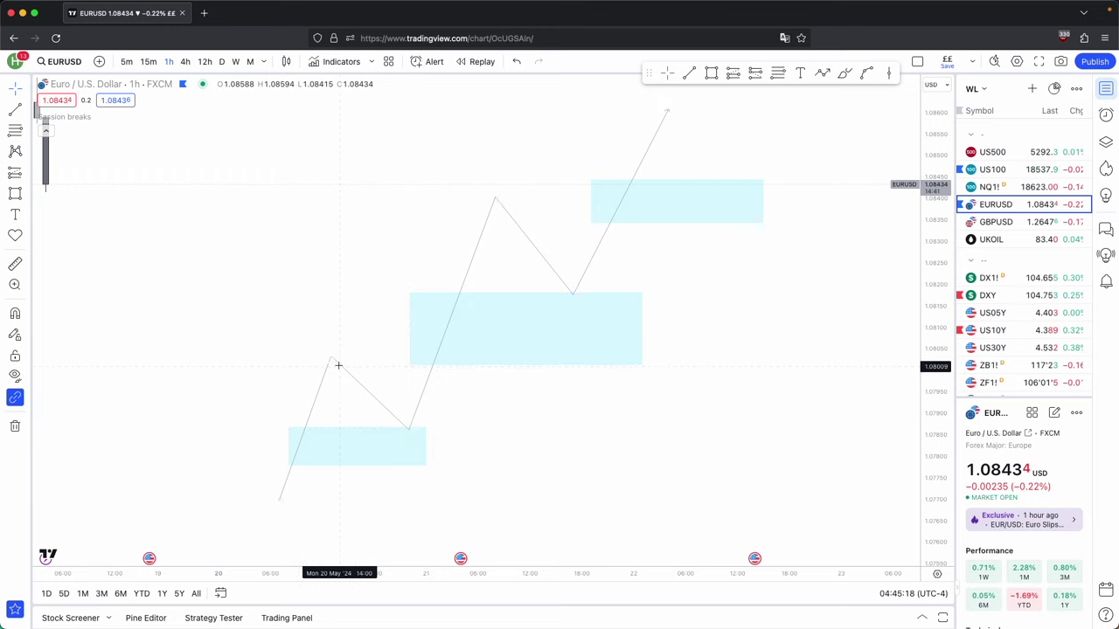
drag(572, 294, 571, 317)
- Draw a second path from the peak at about 1.0861 to 1.0848, up to 1.0859, and down through the top zone to 1.0824
drag(926, 214, 922, 394)
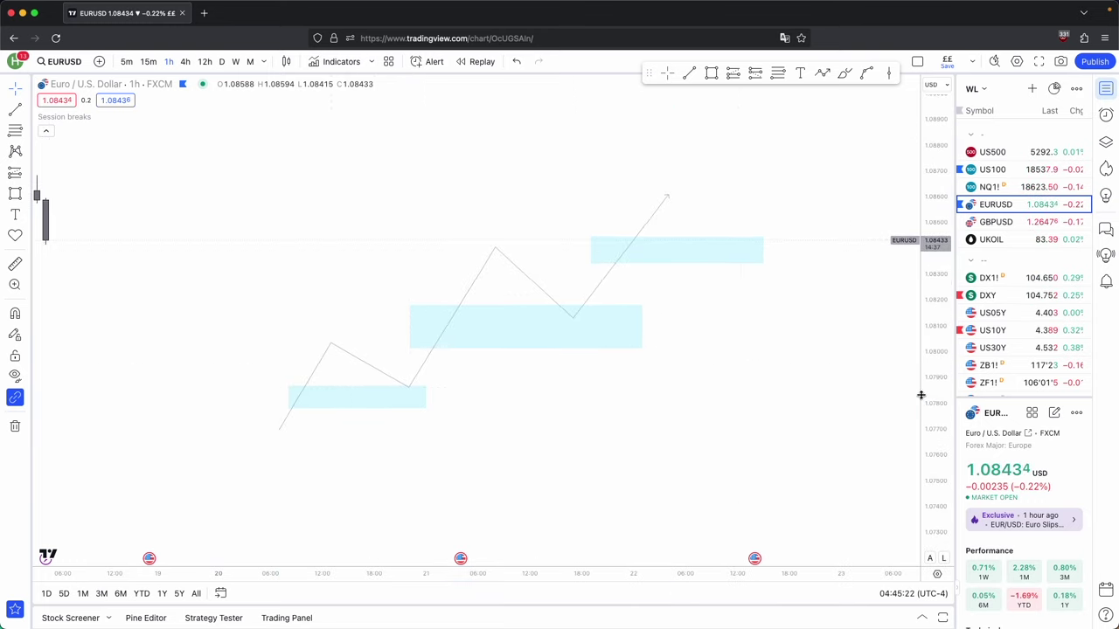
scroll(813, 386, down, 3)
drag(808, 385, 563, 363)
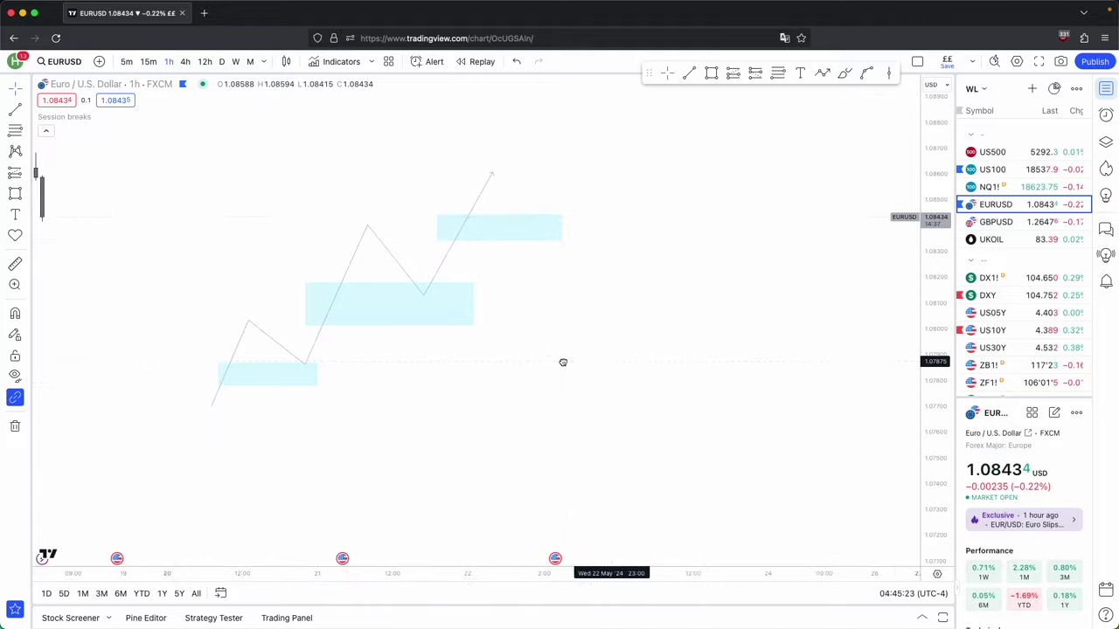
click(499, 172)
click(523, 205)
click(543, 177)
double_click(600, 267)
click(621, 233)
- Extend the middle zone to about 03:00 and the top zone to about 18:00 on 22 May, where the falling path crosses it
click(563, 229)
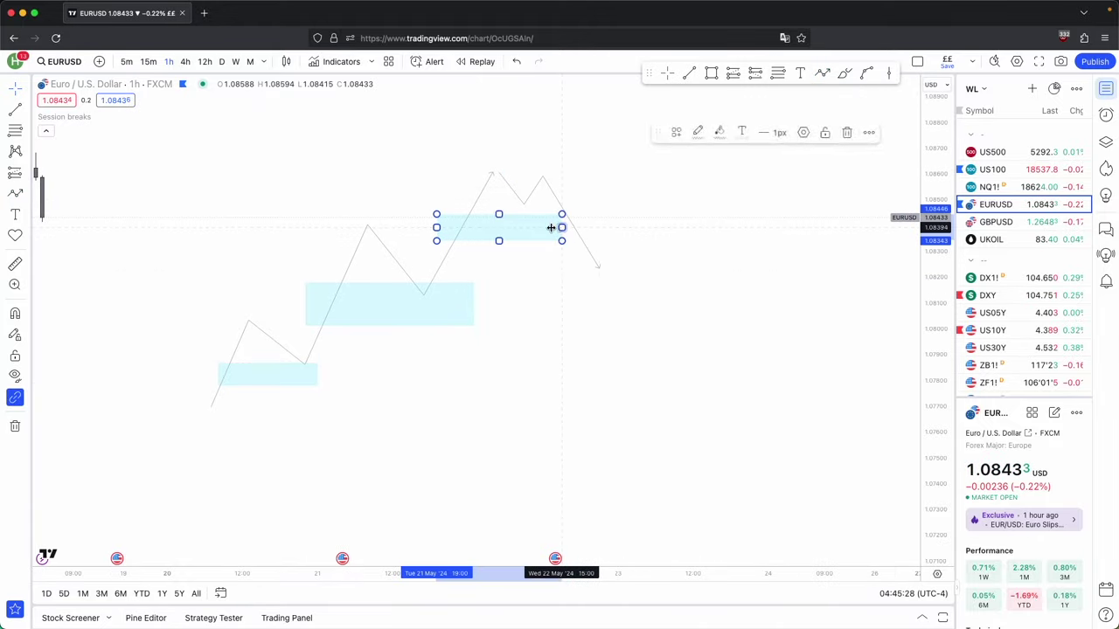
drag(563, 228, 512, 229)
click(504, 315)
click(472, 304)
drag(472, 303, 487, 303)
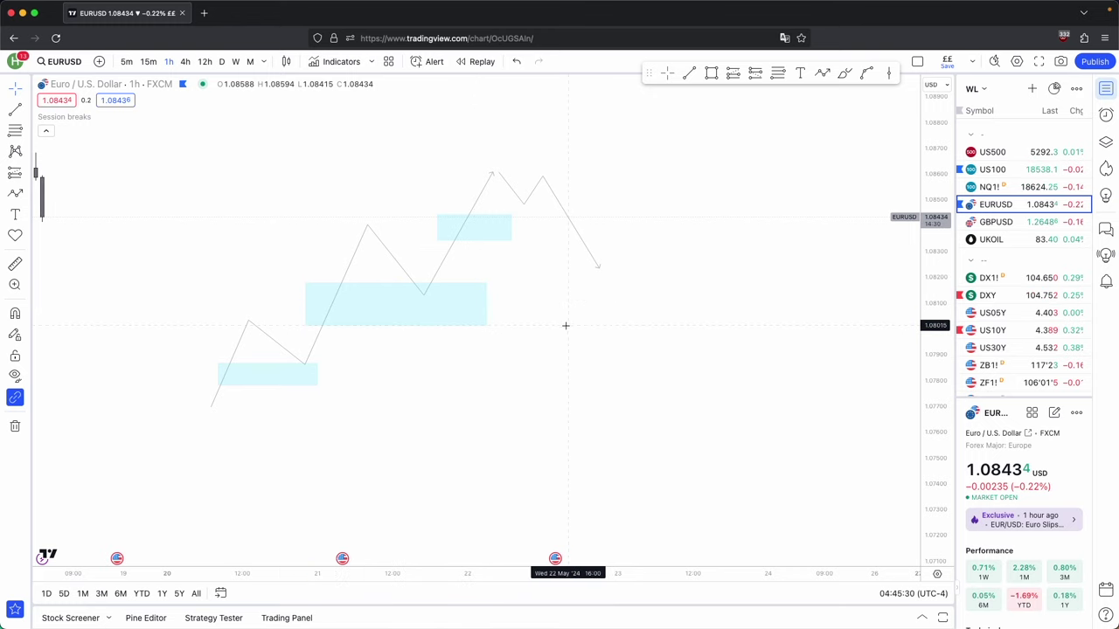
click(511, 227)
drag(510, 227, 580, 228)
- Continue the decline with a falling zigzag path through about 1.0823, 1.0808, 1.0826, 1.0782, 1.0805 and 1.0775
click(822, 73)
click(599, 270)
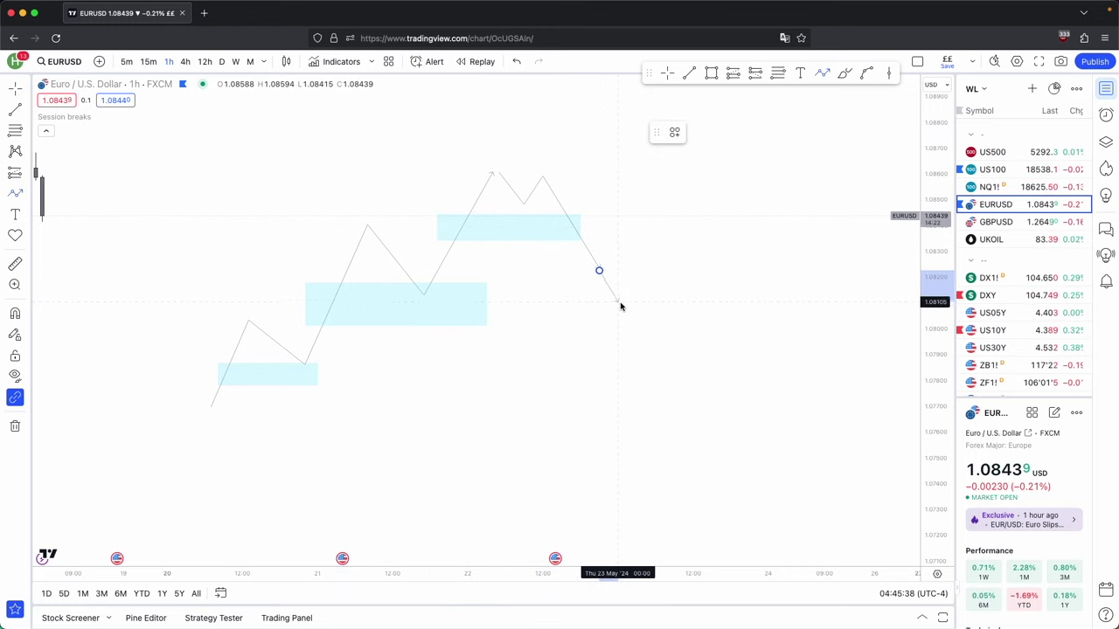
click(617, 308)
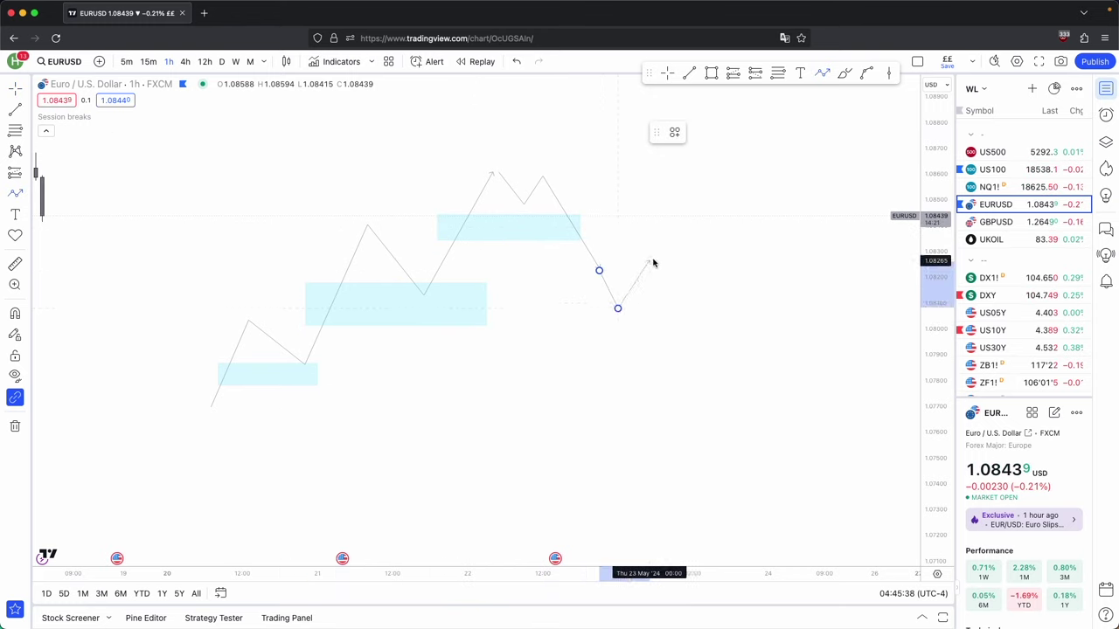
click(655, 260)
click(724, 375)
click(755, 315)
double_click(804, 393)
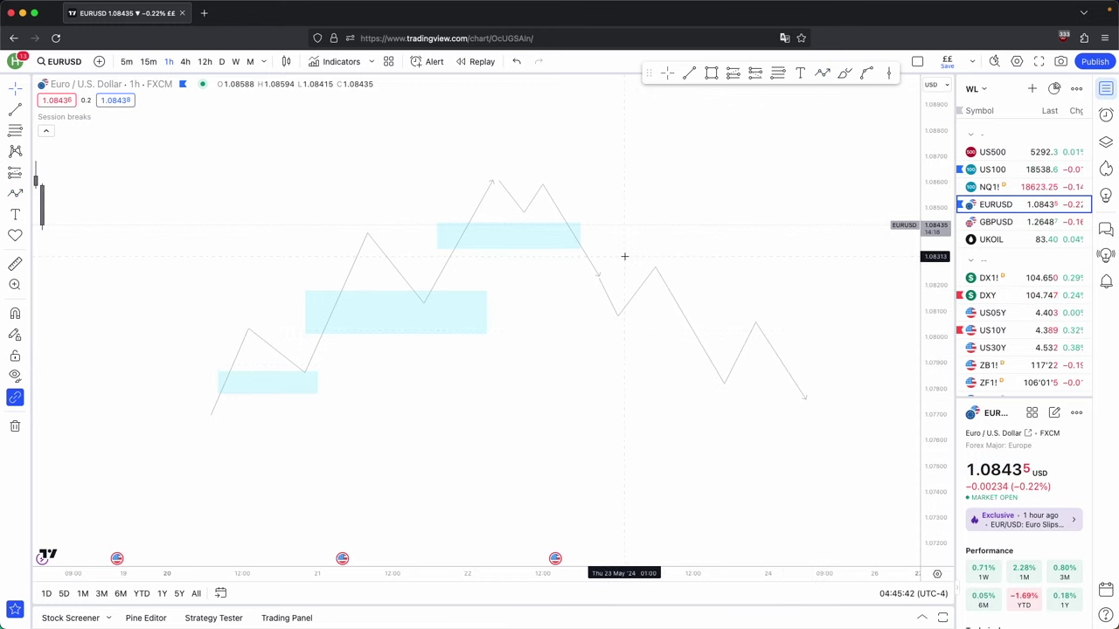
- Draw zone rectangles over the two falling legs, at about 1.0819–1.0831 and 1.0793–1.0807
click(712, 72)
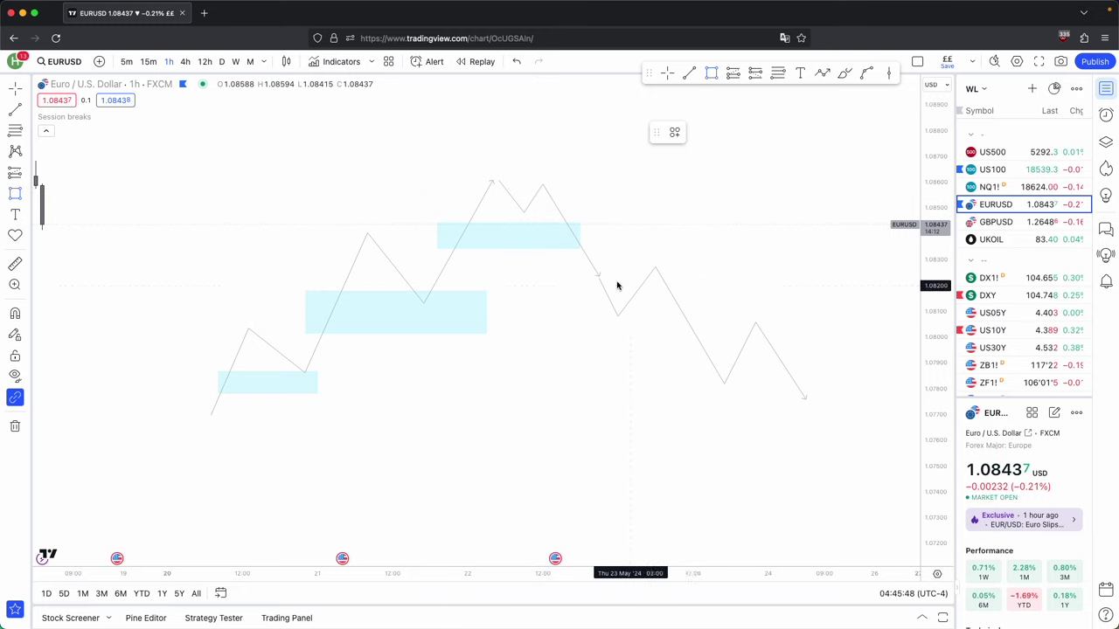
click(574, 257)
drag(605, 273, 717, 274)
click(780, 236)
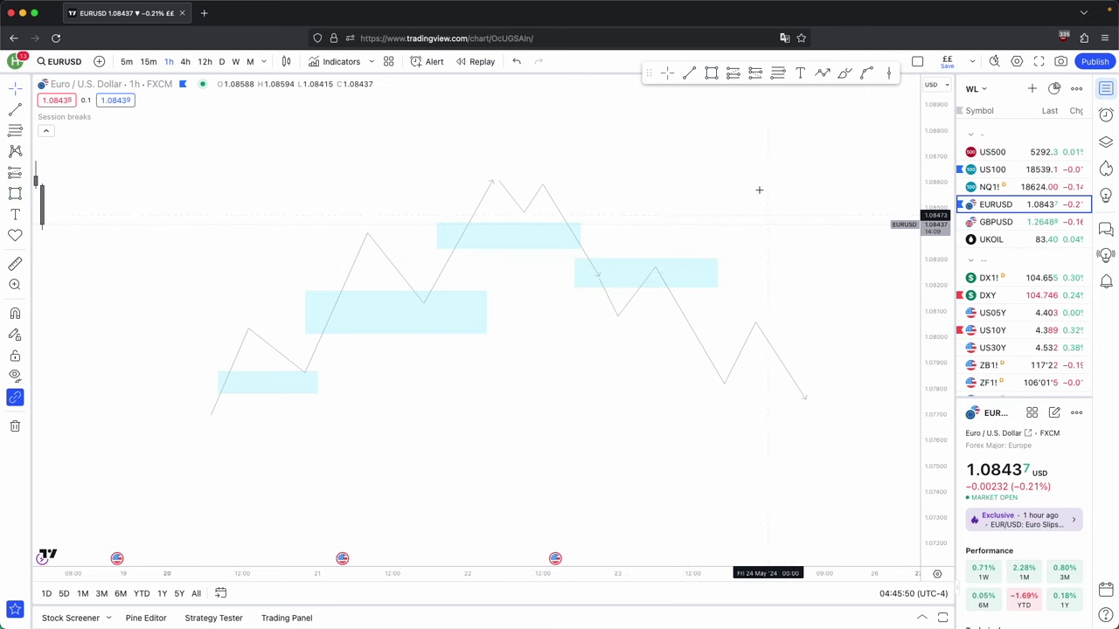
click(709, 73)
mouse_move(718, 354)
mouse_down()
mouse_move(693, 324)
mouse_move(799, 336)
mouse_up()
click(829, 307)
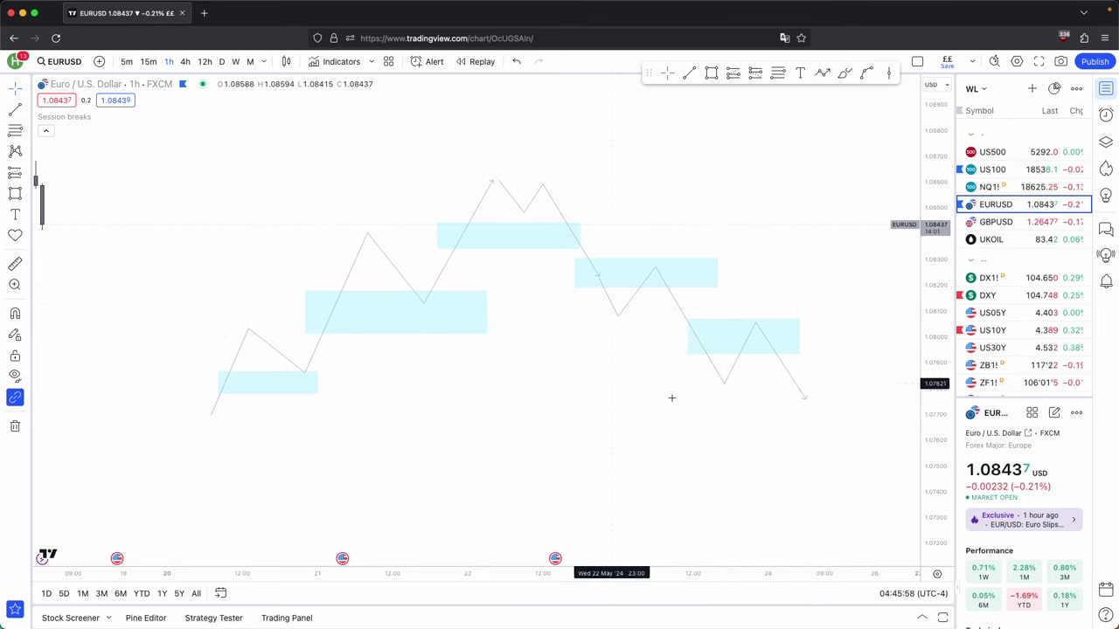
- Delete all the illustrative paths and zone rectangles in the empty future area
click(654, 272)
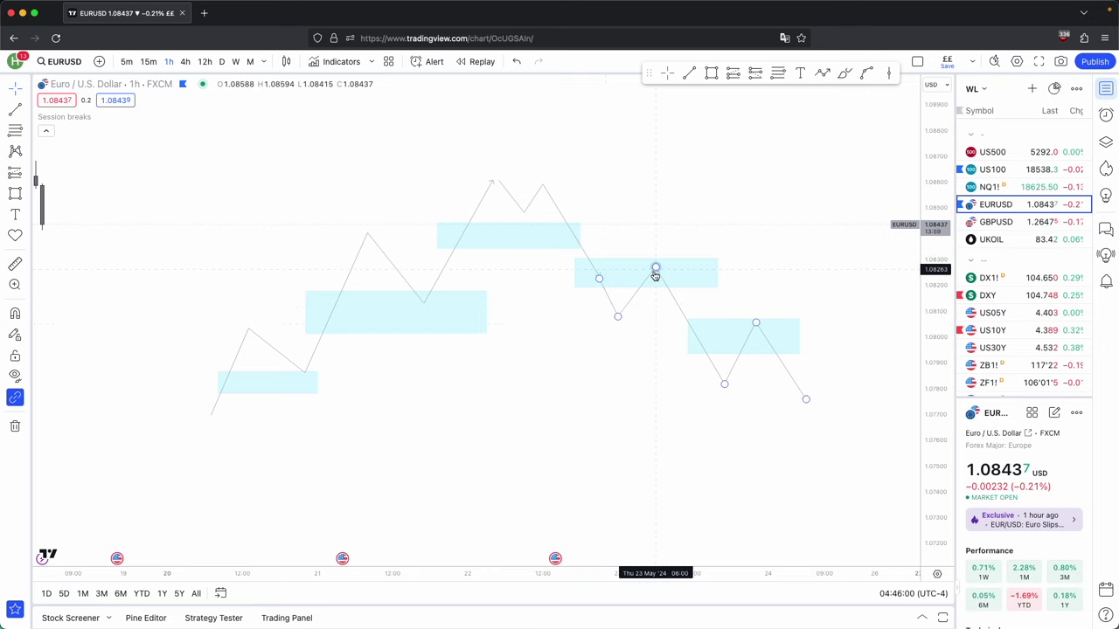
drag(853, 458, 35, 144)
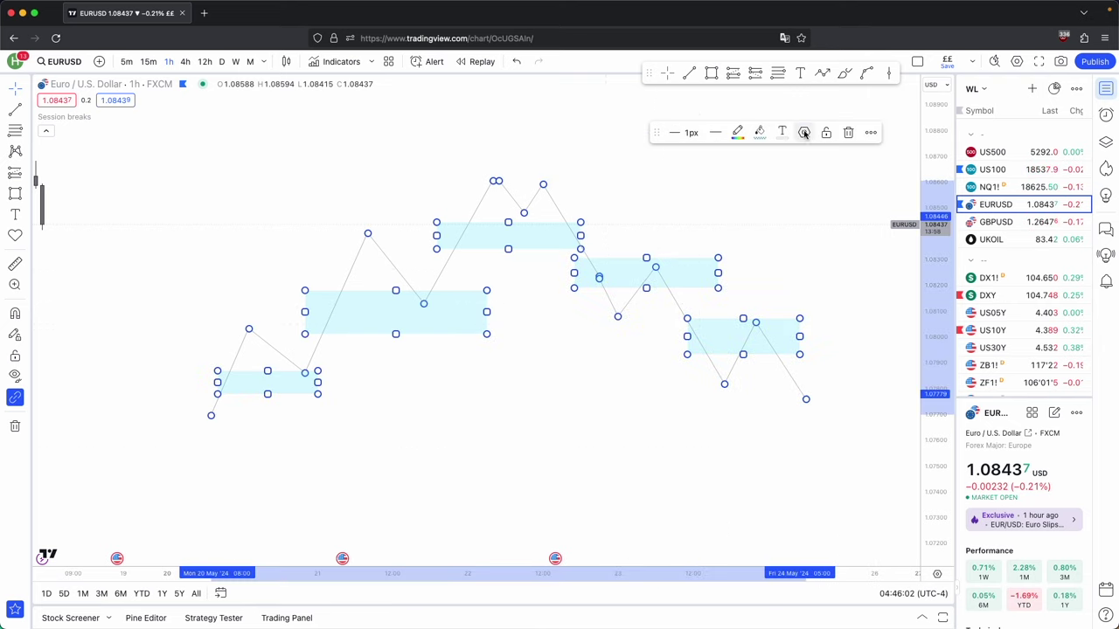
click(848, 132)
- Delete the remaining zone rectangles and the short line around the 15 May swing high
scroll(609, 202, left, 10)
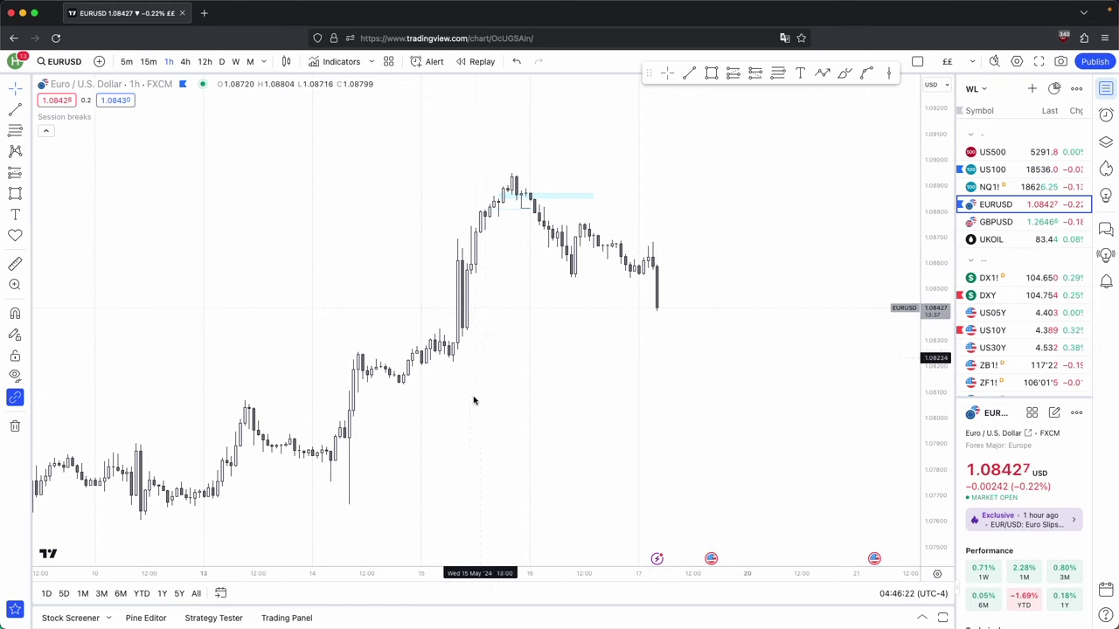
drag(631, 230, 295, 140)
click(847, 132)
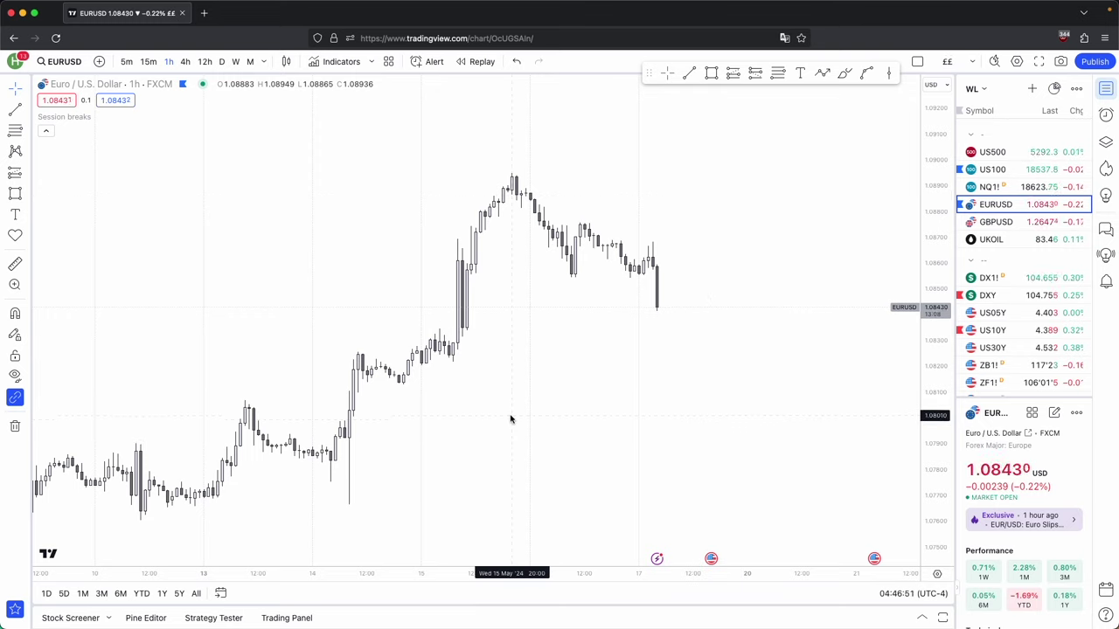
- Switch the chart to the daily timeframe and start a bar replay from the 10 May 2024 candle
click(221, 61)
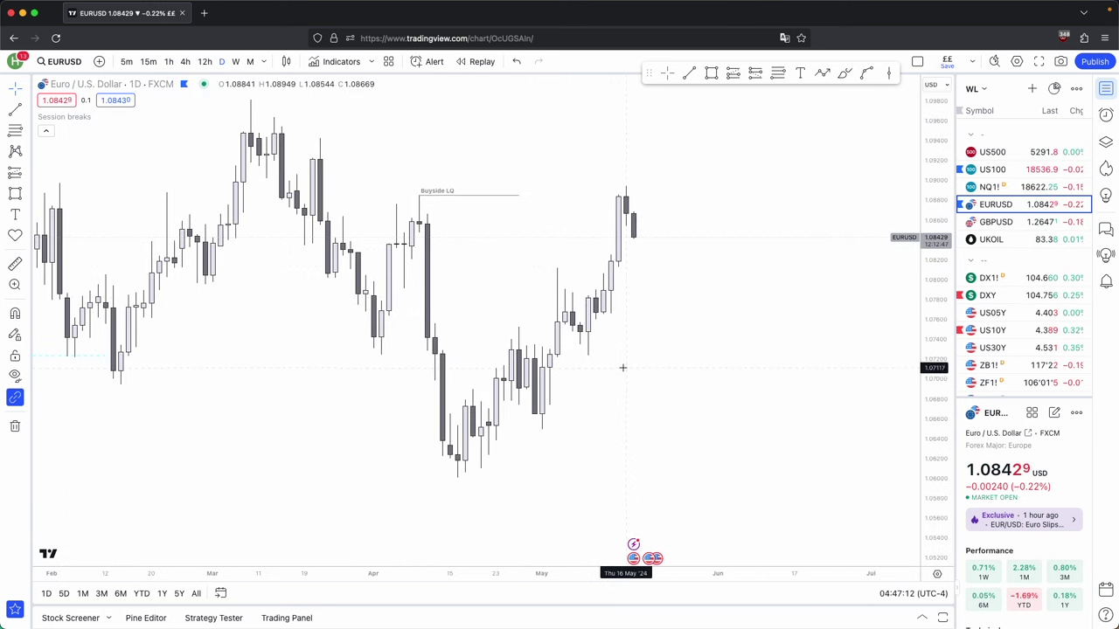
click(480, 61)
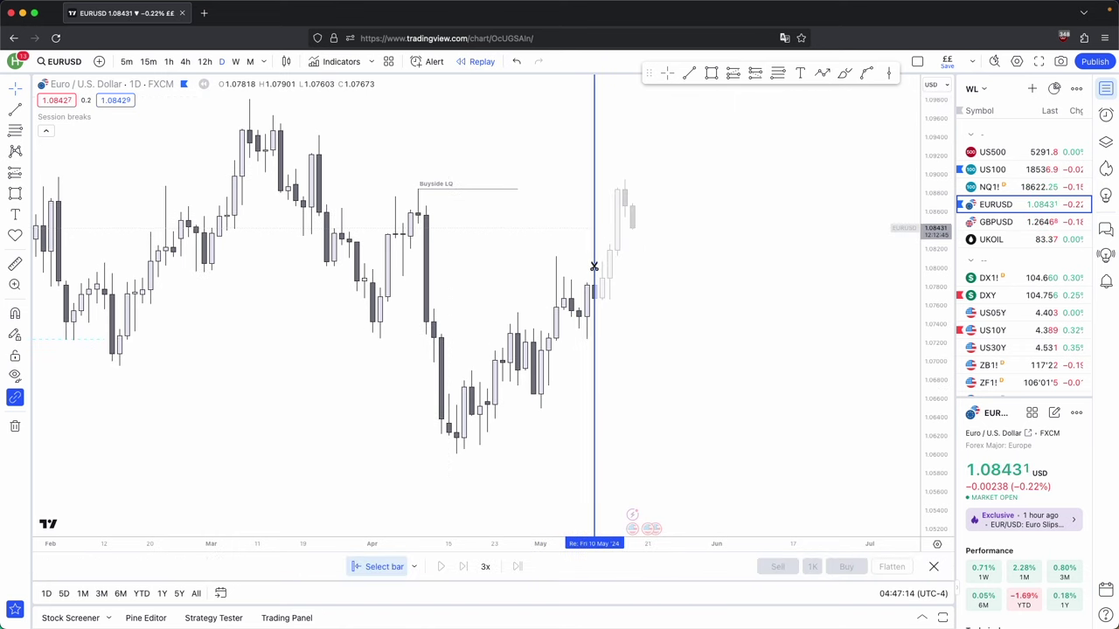
click(593, 266)
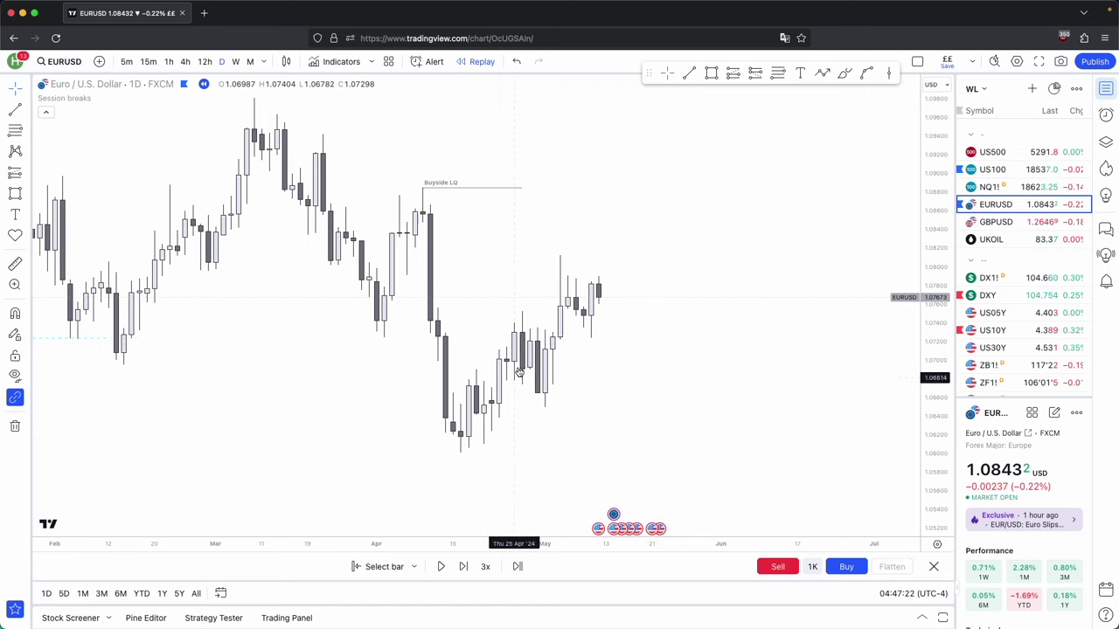
- Draw a zone rectangle over the late-April gap at about 1.0643–1.0672 and extend it to around 8 May
click(715, 79)
click(476, 386)
click(484, 416)
click(481, 396)
drag(483, 400, 583, 400)
click(673, 387)
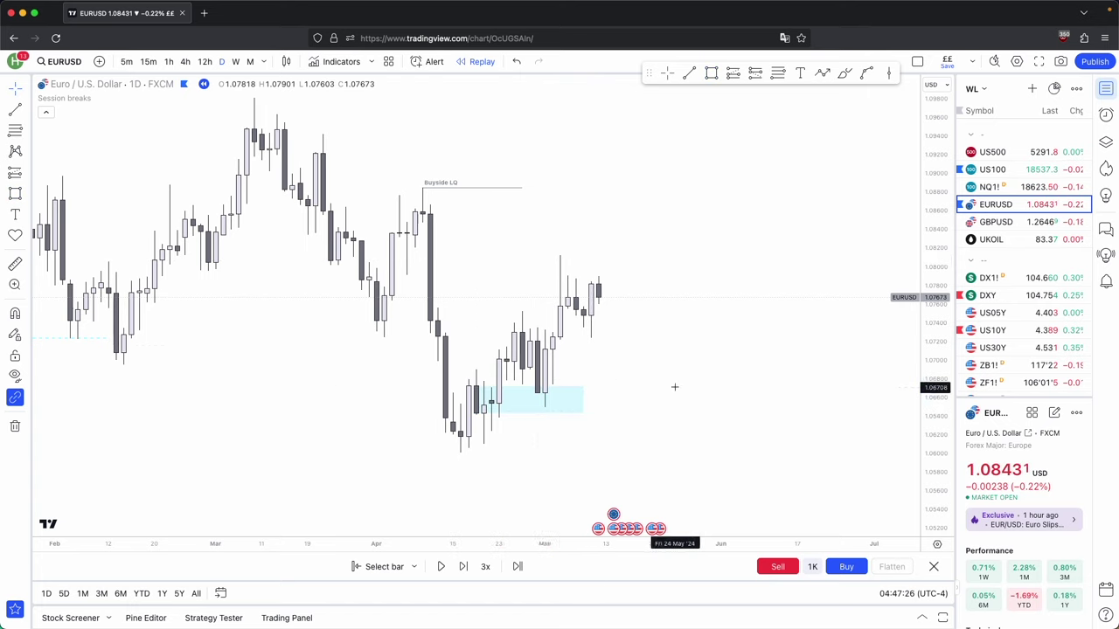
- Draw a short horizontal line from the 26 April swing high at 1.07528 to the early-May rally
click(689, 74)
key(super)
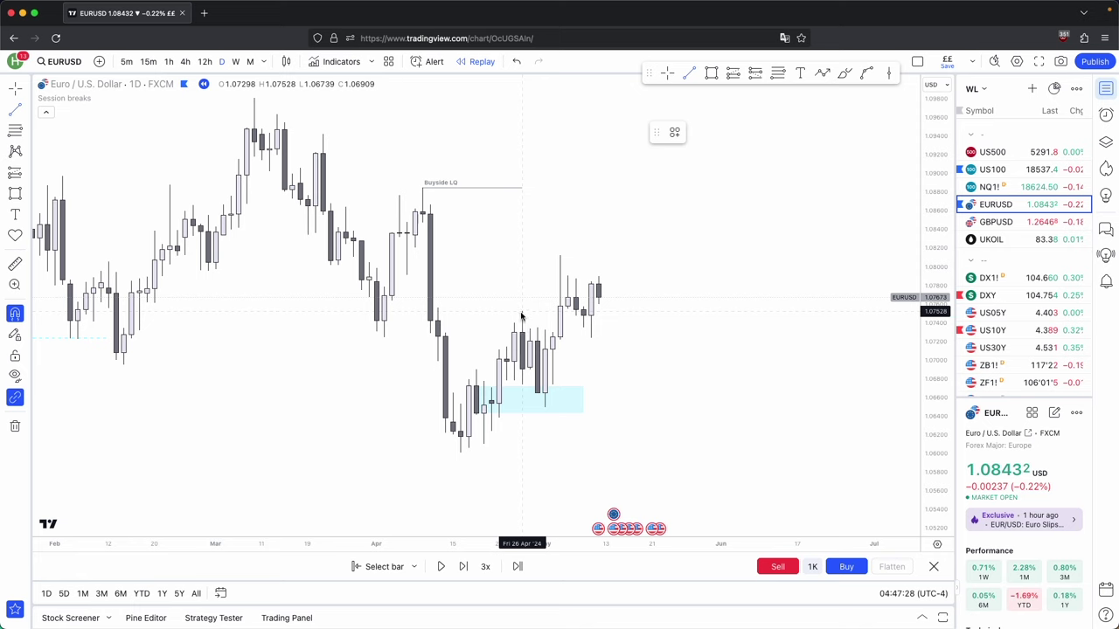
click(553, 312)
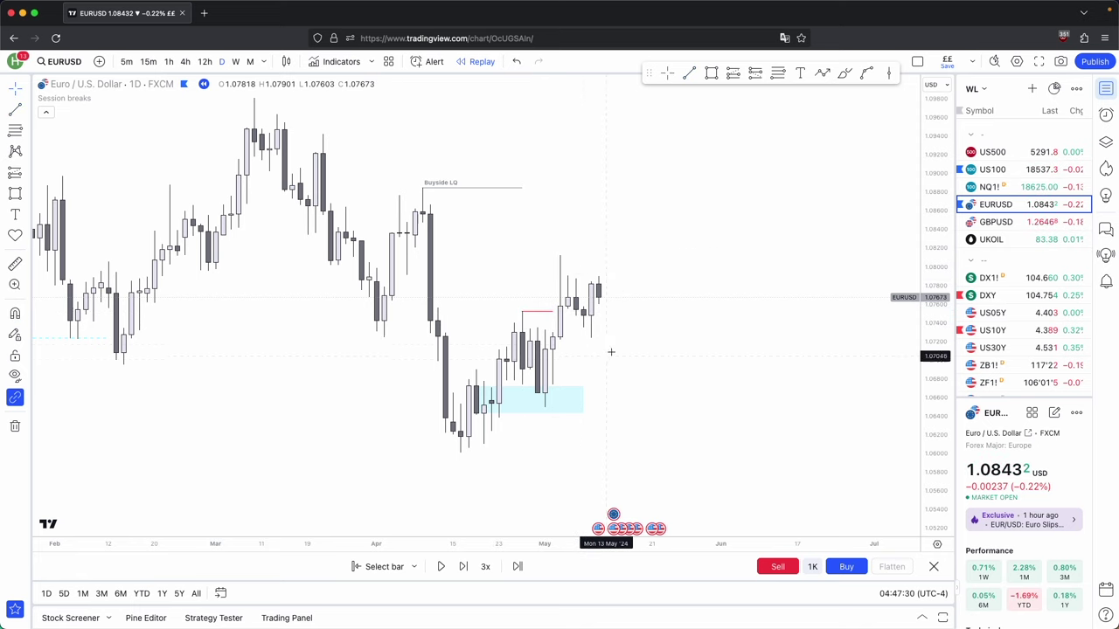
scroll(606, 312, up, 1)
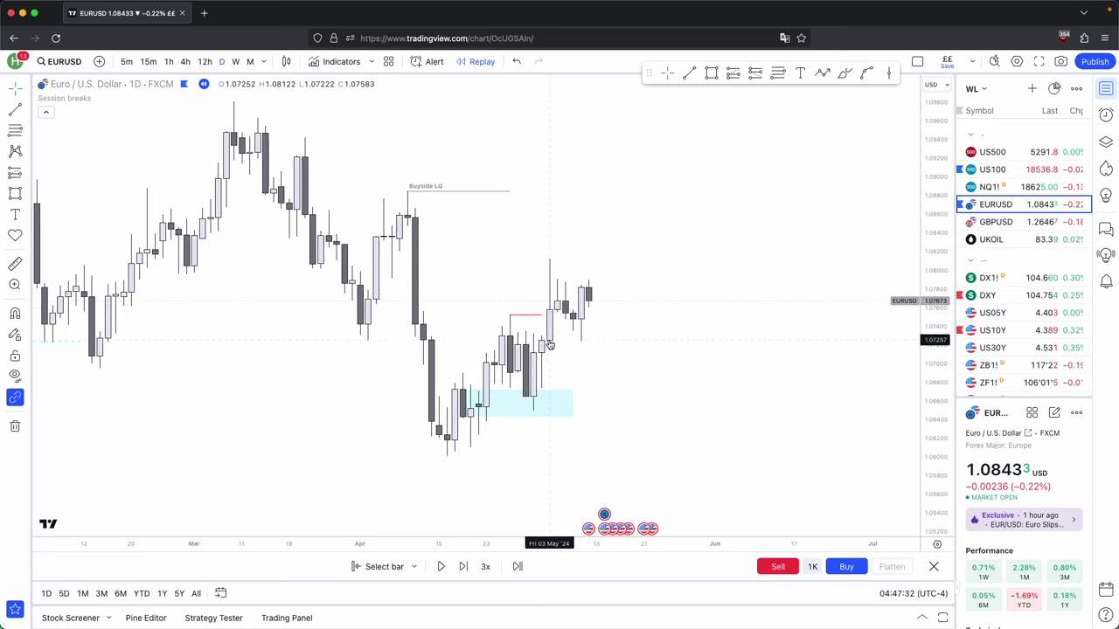
- Draw a zone rectangle over the 3 May rally gap at about 1.0730–1.0754 and extend it past the last candle
click(711, 72)
click(558, 313)
drag(558, 324, 635, 327)
drag(678, 283, 669, 291)
drag(626, 332, 611, 332)
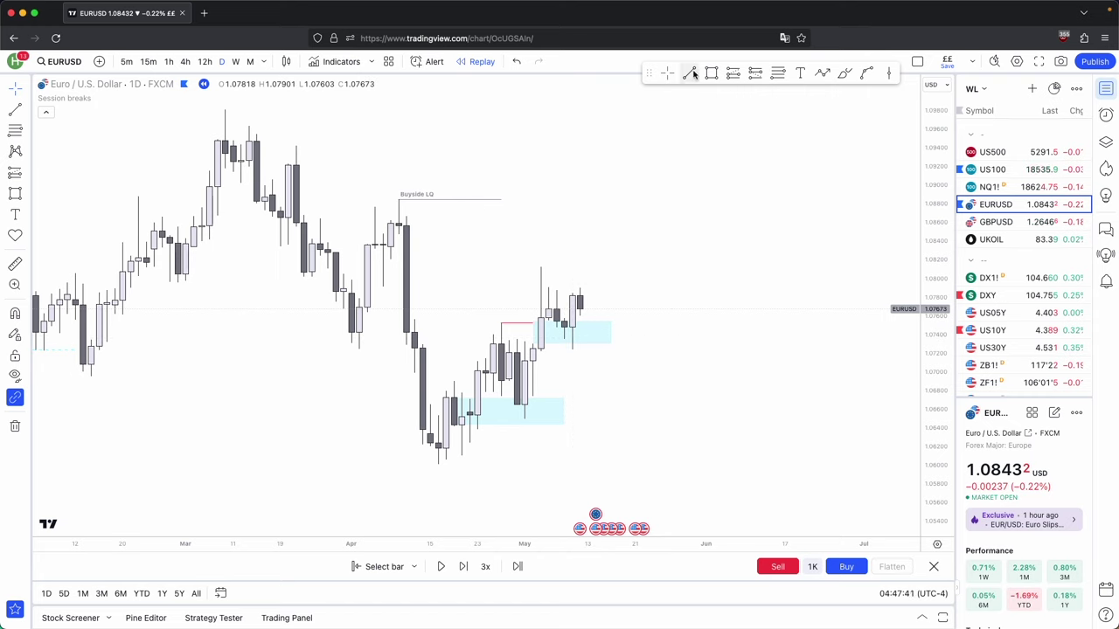
- Draw a line from the 3 May high at 1.08122 to 15 May and apply the Buyside LQ (L) template
drag(540, 267, 603, 266)
click(674, 132)
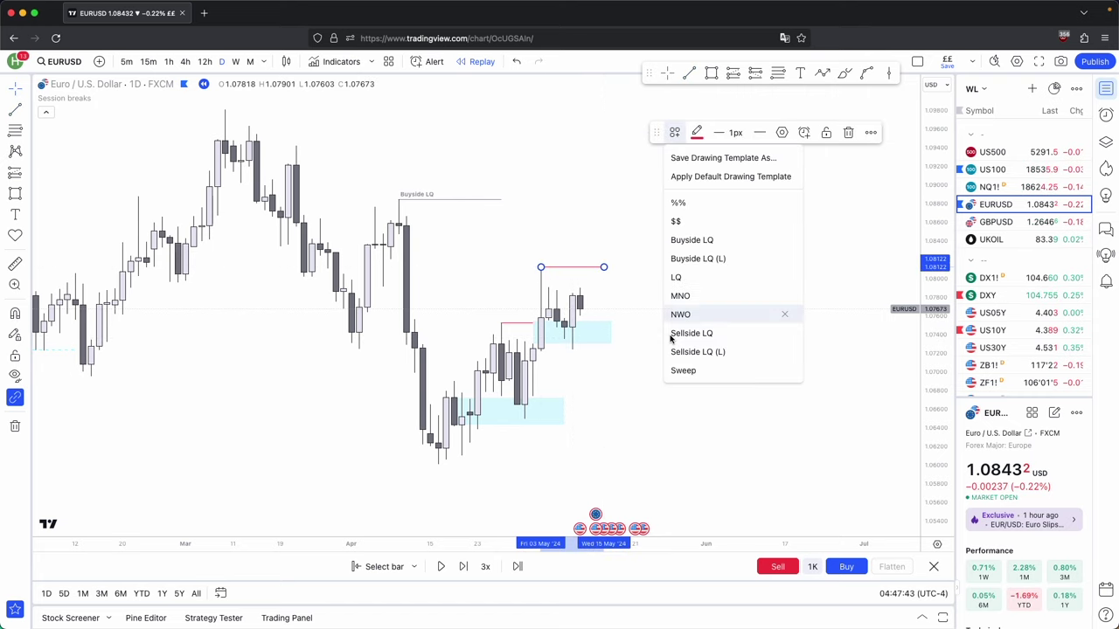
click(697, 259)
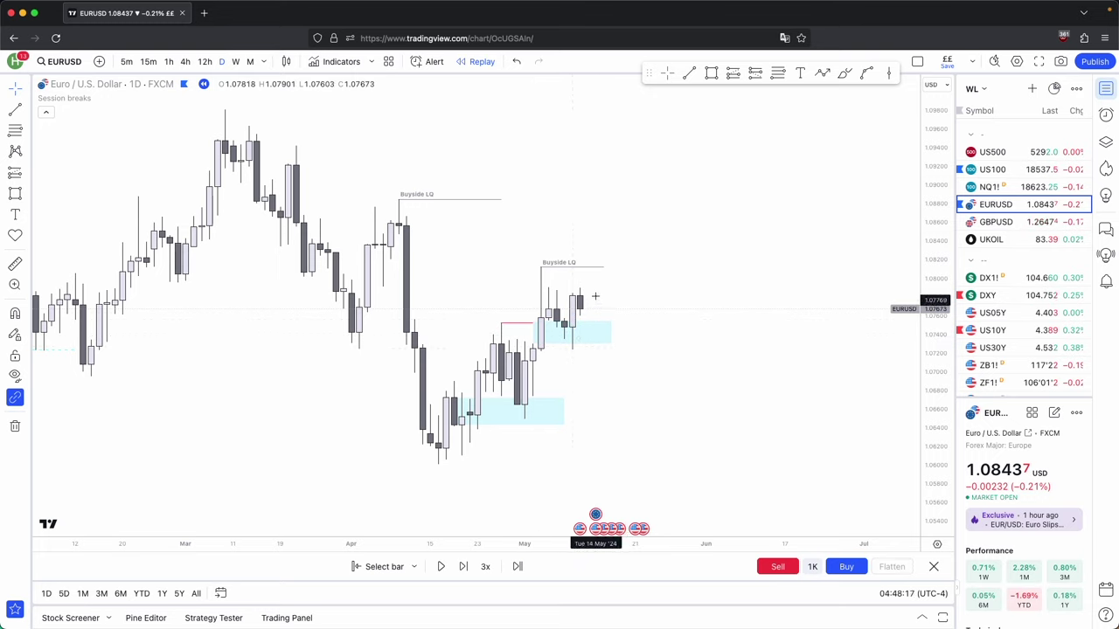
- On the 4-hour timeframe, move the upper zone rectangle's start to the 3 May rally candle
click(185, 63)
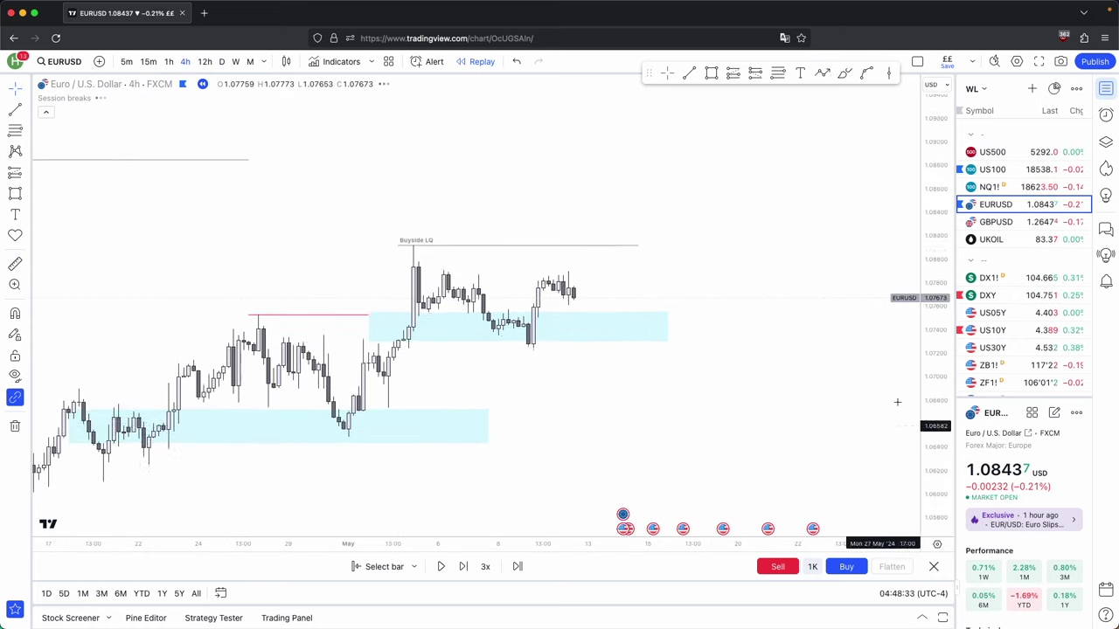
drag(935, 381, 935, 236)
drag(693, 302, 802, 267)
scroll(769, 269, up, 3)
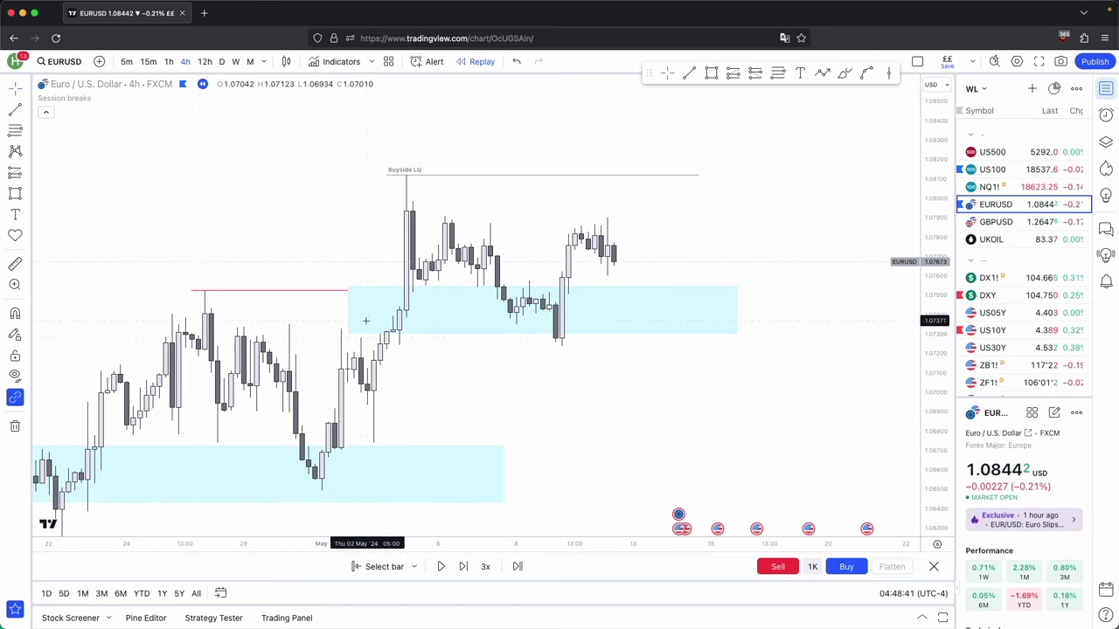
drag(348, 310, 400, 309)
key(Escape)
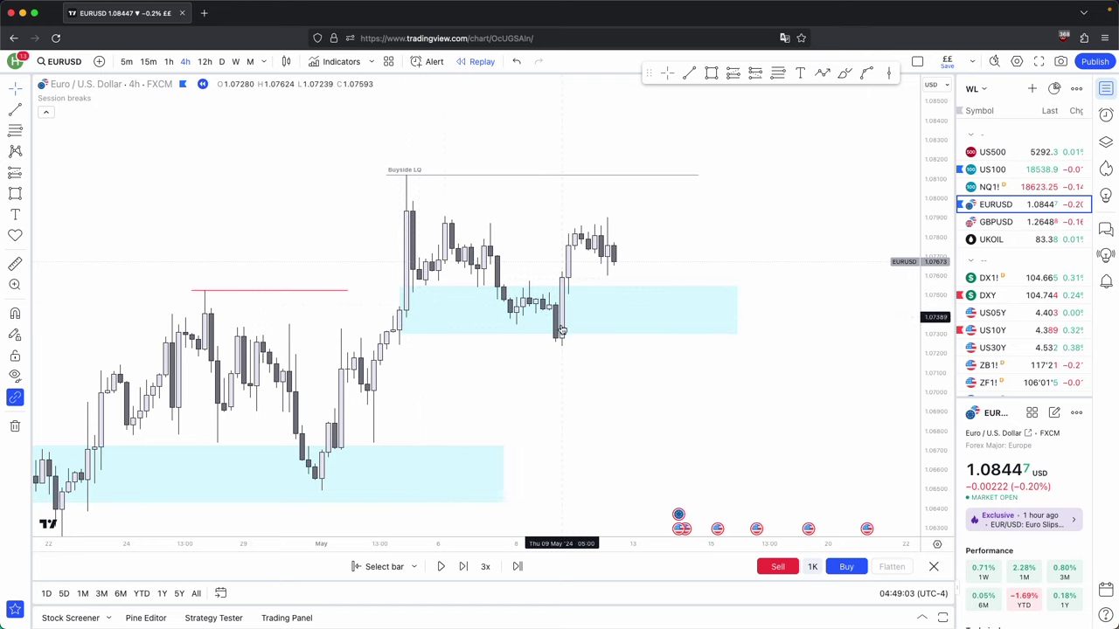
- Compare the marked zones on the daily timeframe with the 4-hour view
drag(644, 155, 634, 161)
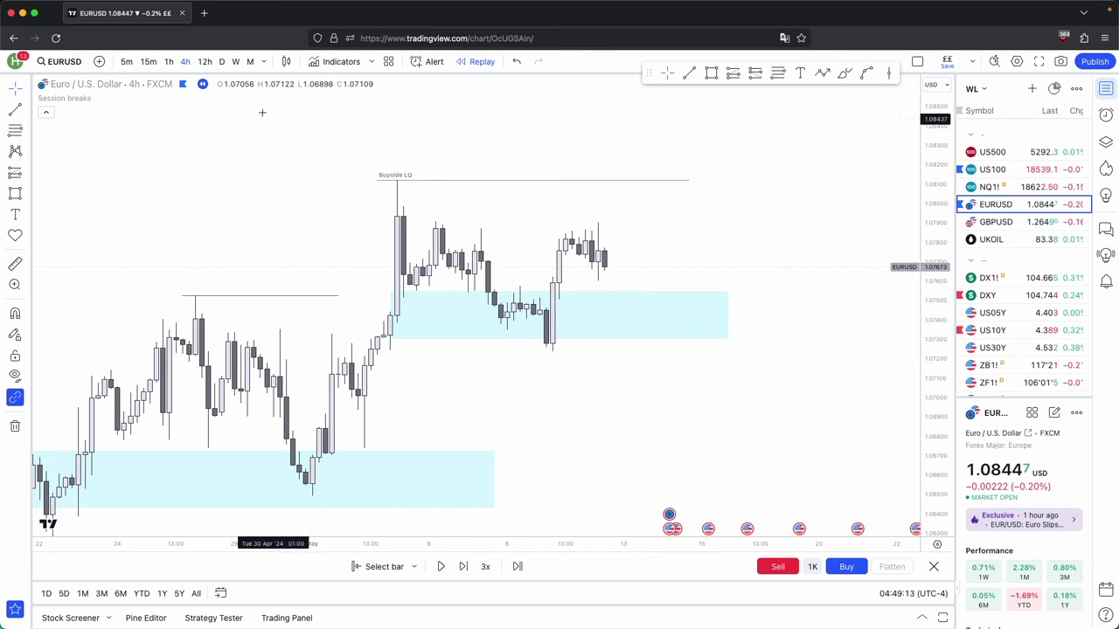
click(221, 62)
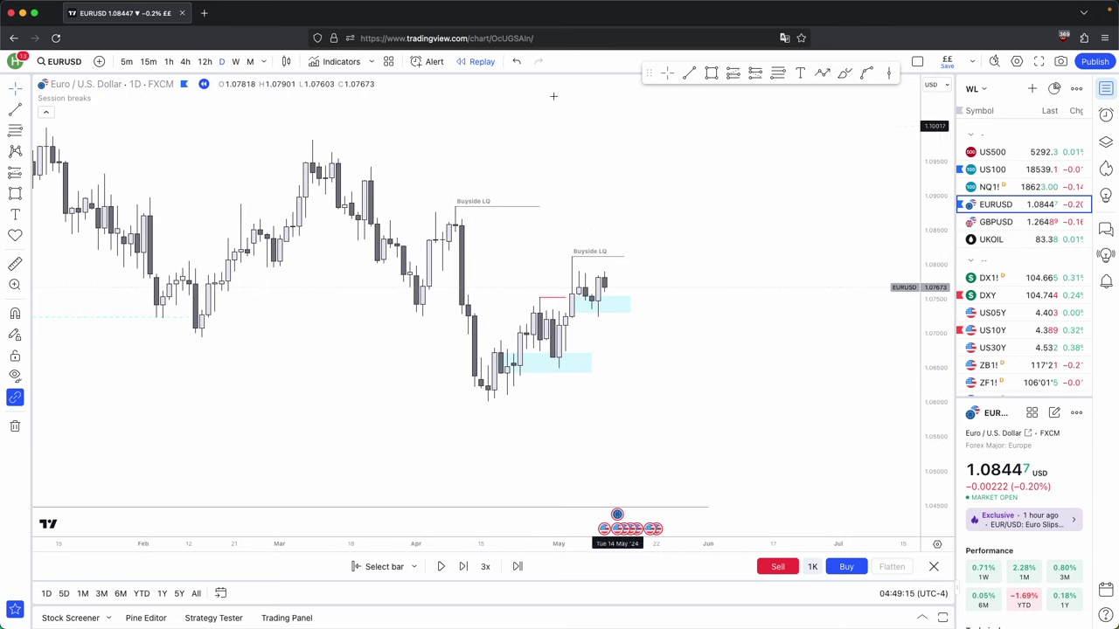
click(183, 62)
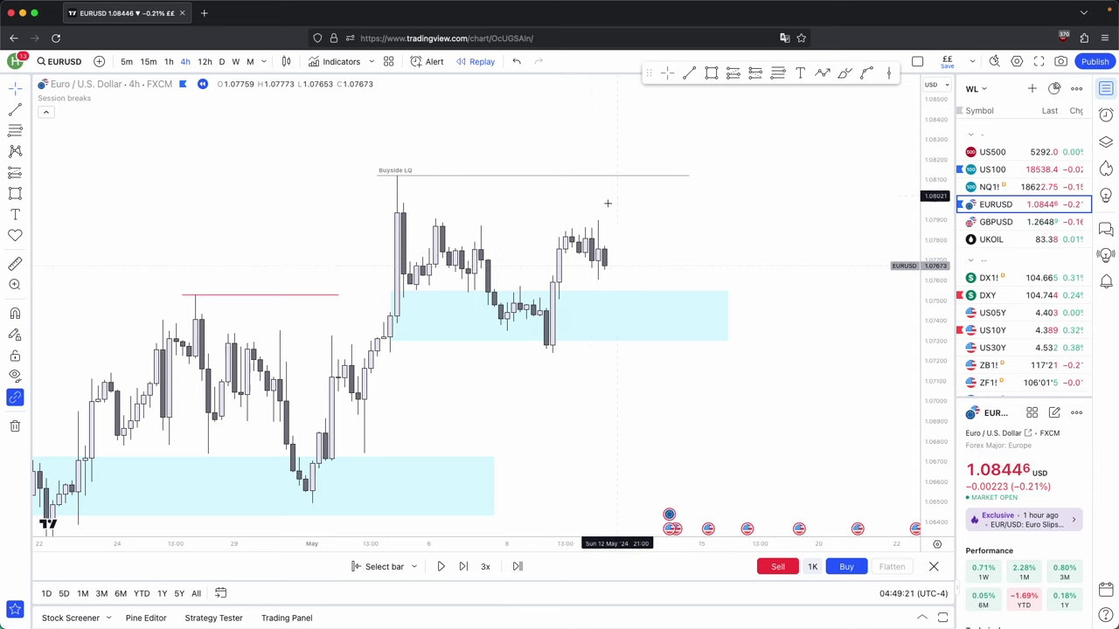
- Sketch a rising zigzag path after the last candle through about 1.0767, 1.0805, 1.0784 and 1.0828, and delete it
click(824, 74)
click(624, 267)
click(664, 188)
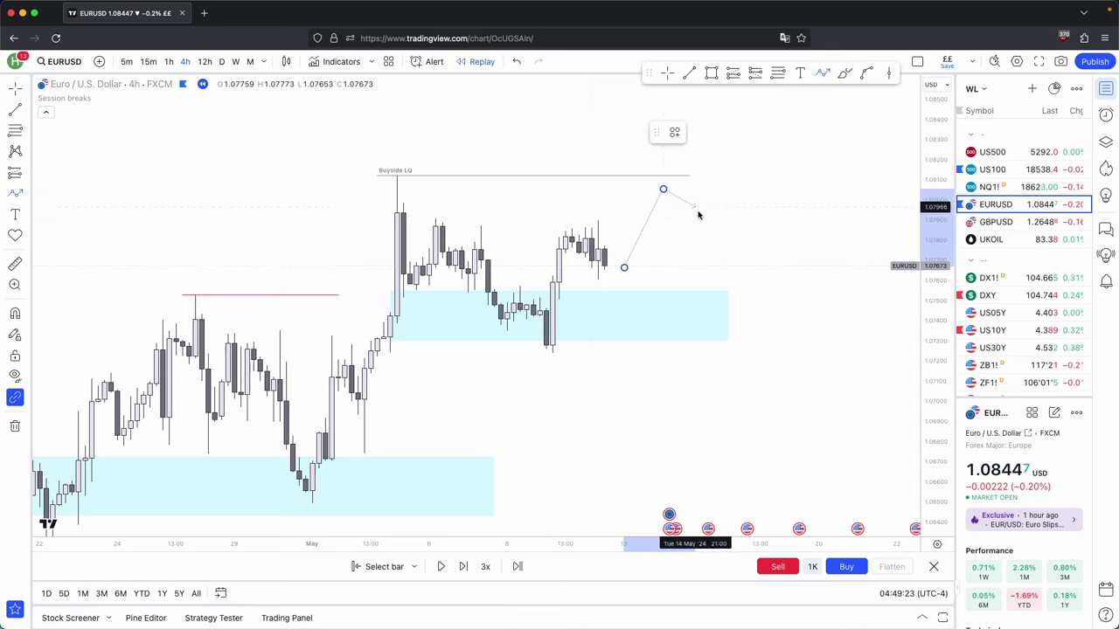
click(702, 233)
click(740, 142)
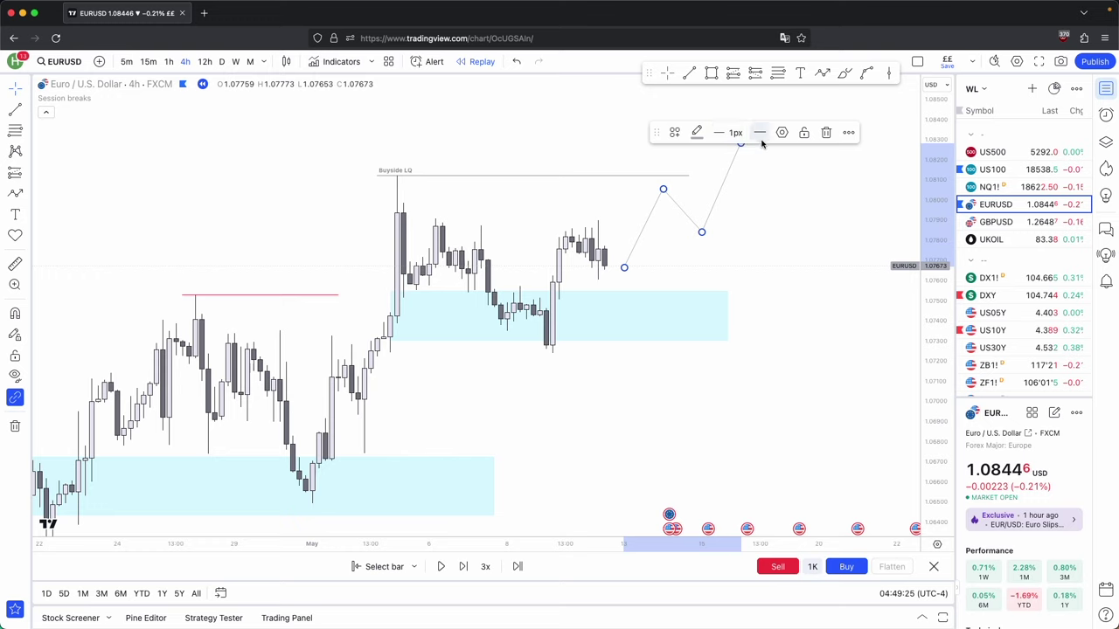
click(825, 133)
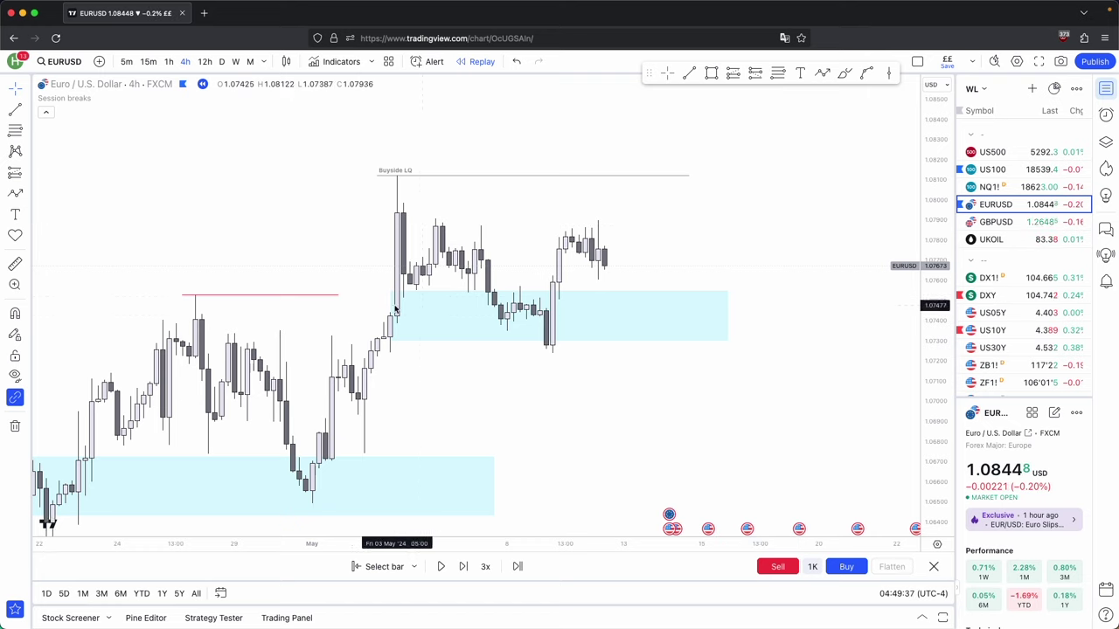
- On the daily timeframe, draw a straight rising path from about 1.0608 to 1.0903 in the empty future area
click(222, 61)
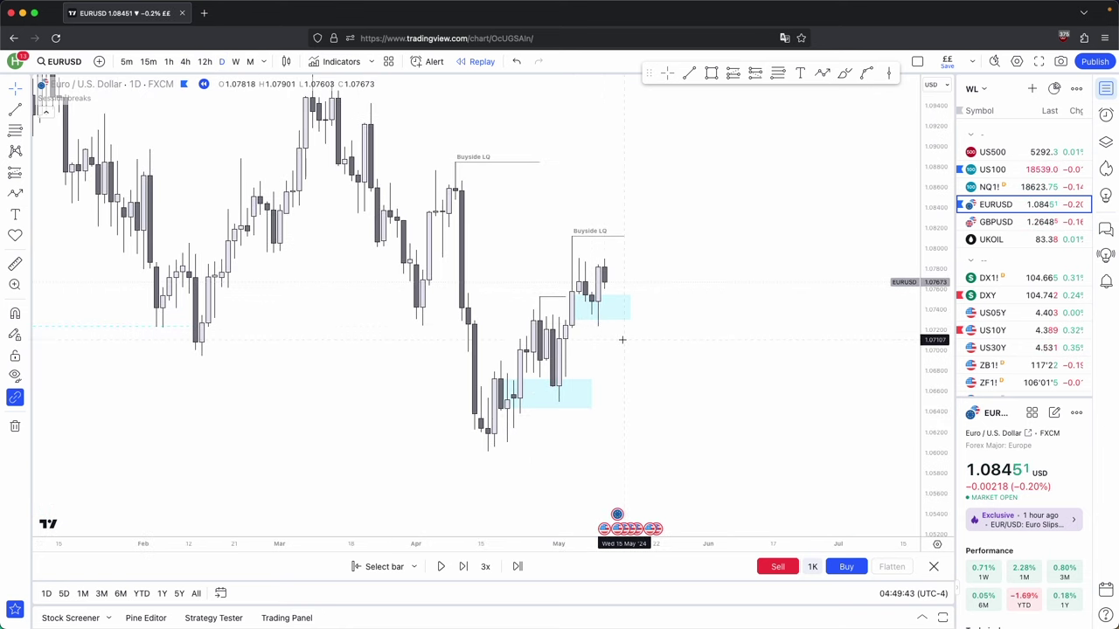
scroll(622, 340, up, 1)
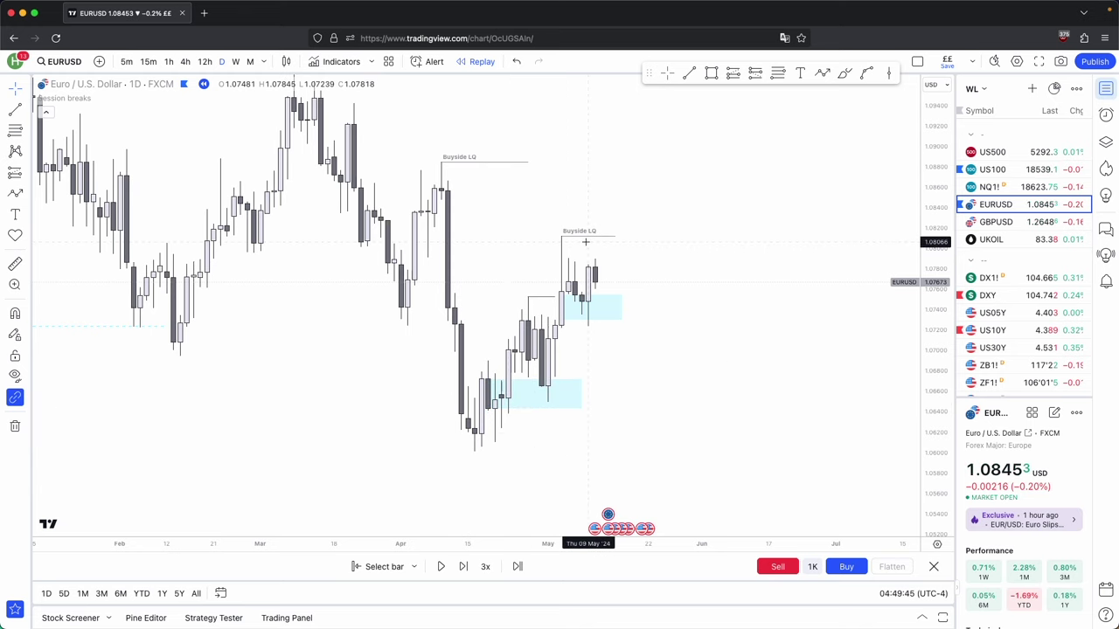
click(609, 445)
click(754, 143)
click(771, 194)
drag(503, 140, 503, 165)
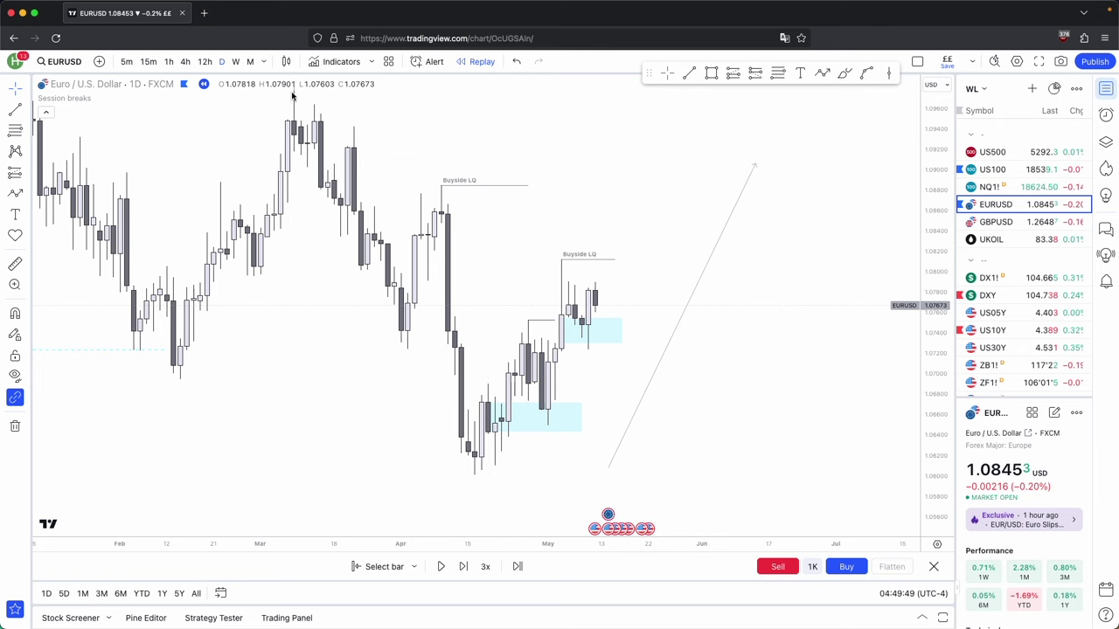
- Add a second path from the rising path's tip down to about 1.0756 and up to about 1.0948
drag(658, 178, 602, 157)
key(alt+t)
click(690, 142)
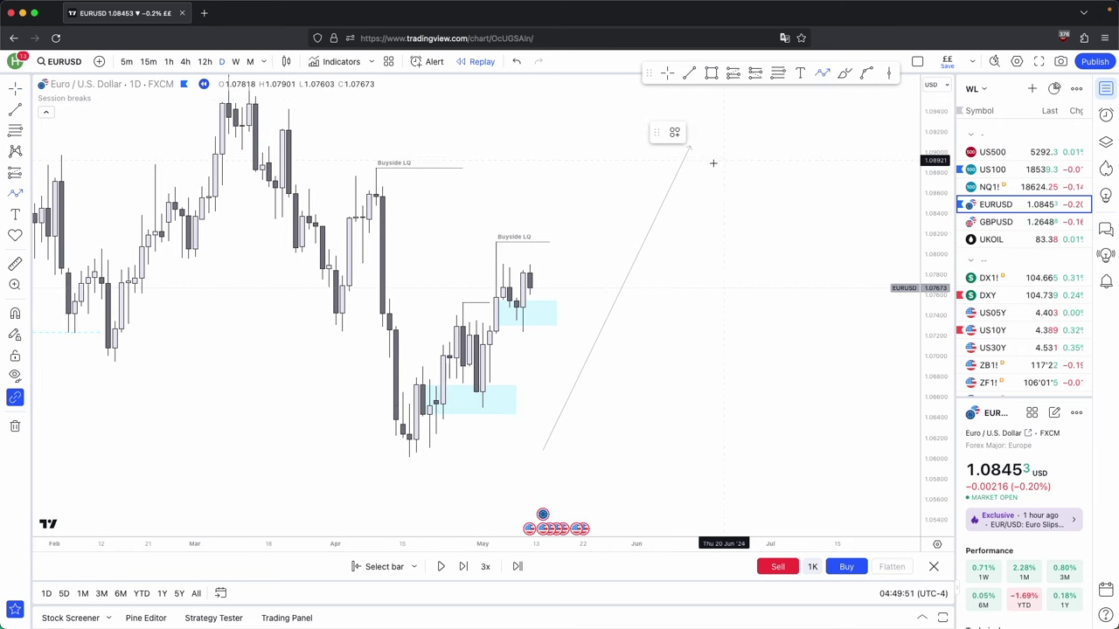
click(737, 299)
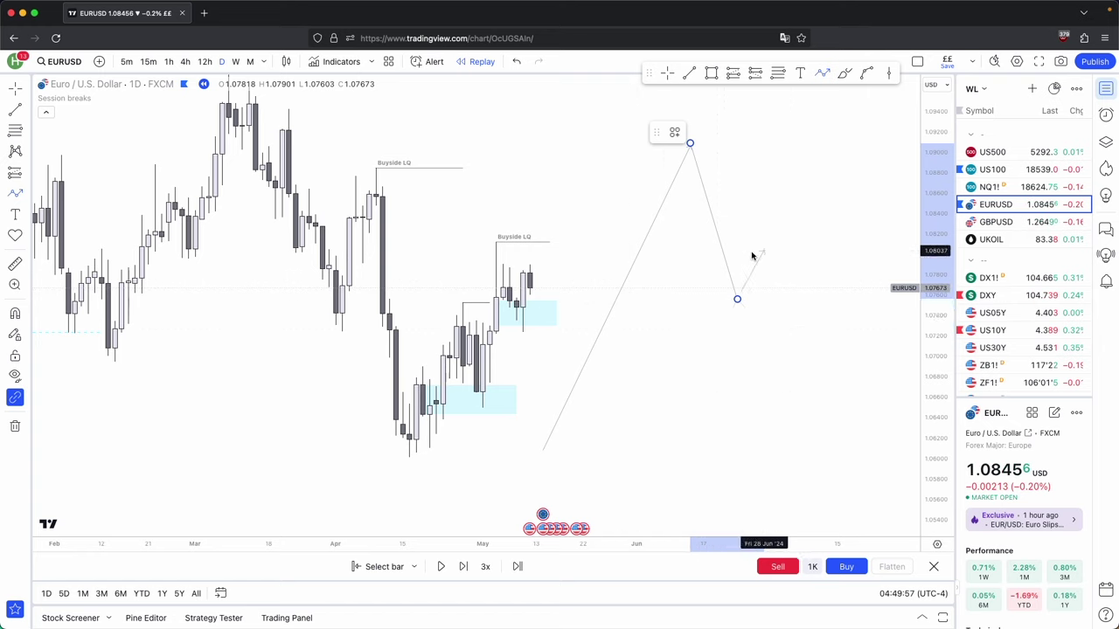
click(804, 103)
drag(838, 158, 735, 163)
scroll(707, 174, up, 1)
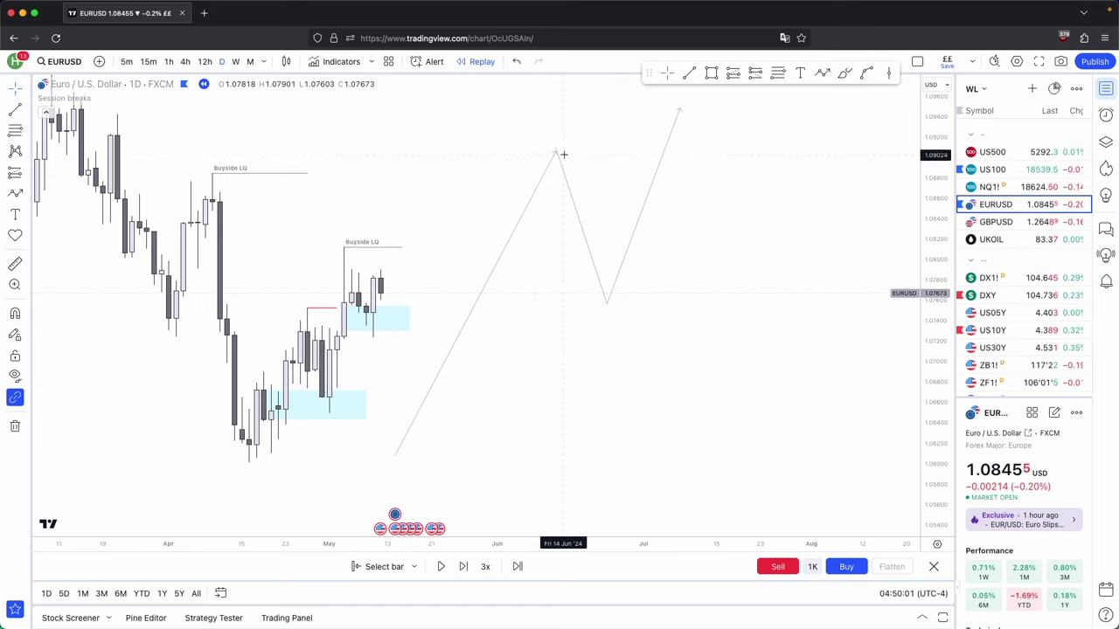
- Delete both illustrative paths from the empty future area of the daily chart
click(590, 256)
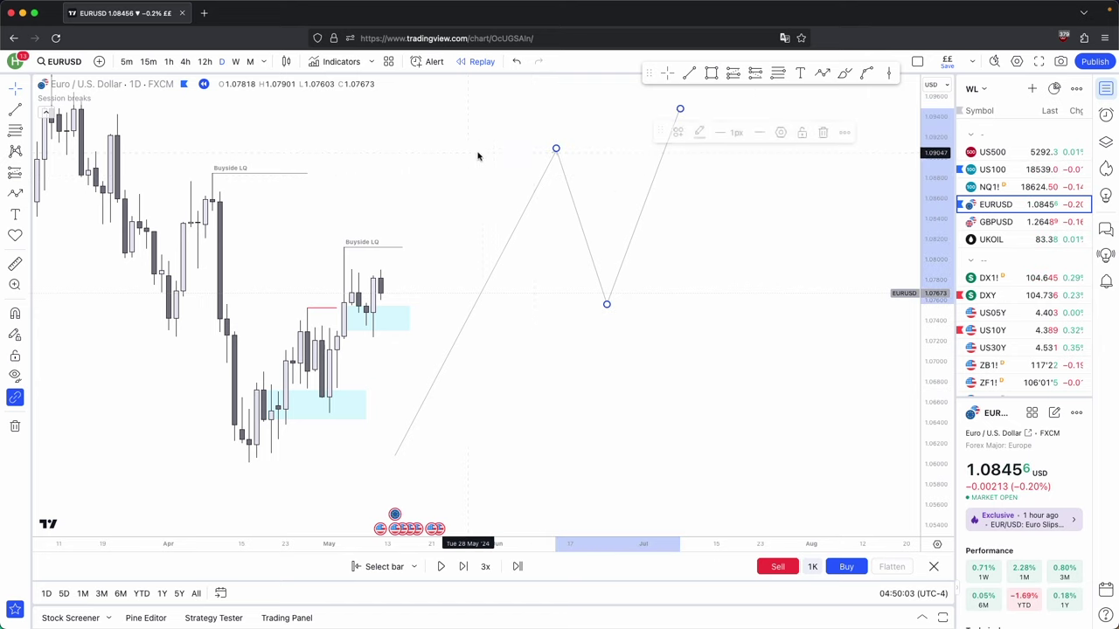
click(827, 132)
click(539, 185)
click(825, 132)
scroll(754, 217, left, 5)
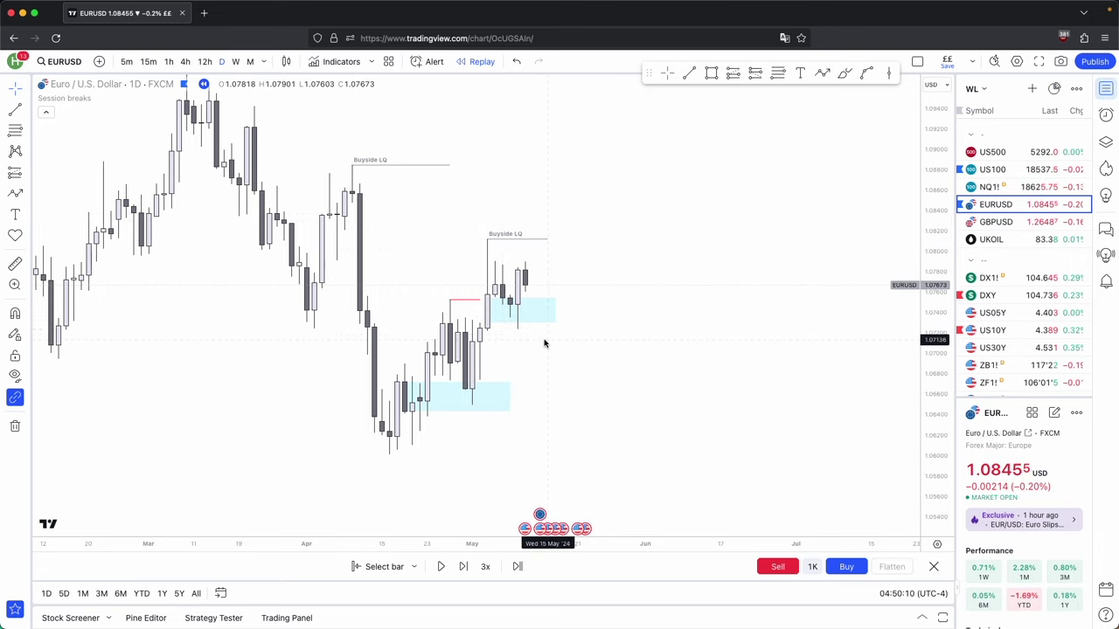
- Return to the 4-hour timeframe and enlarge the candles around the upper zone
click(186, 64)
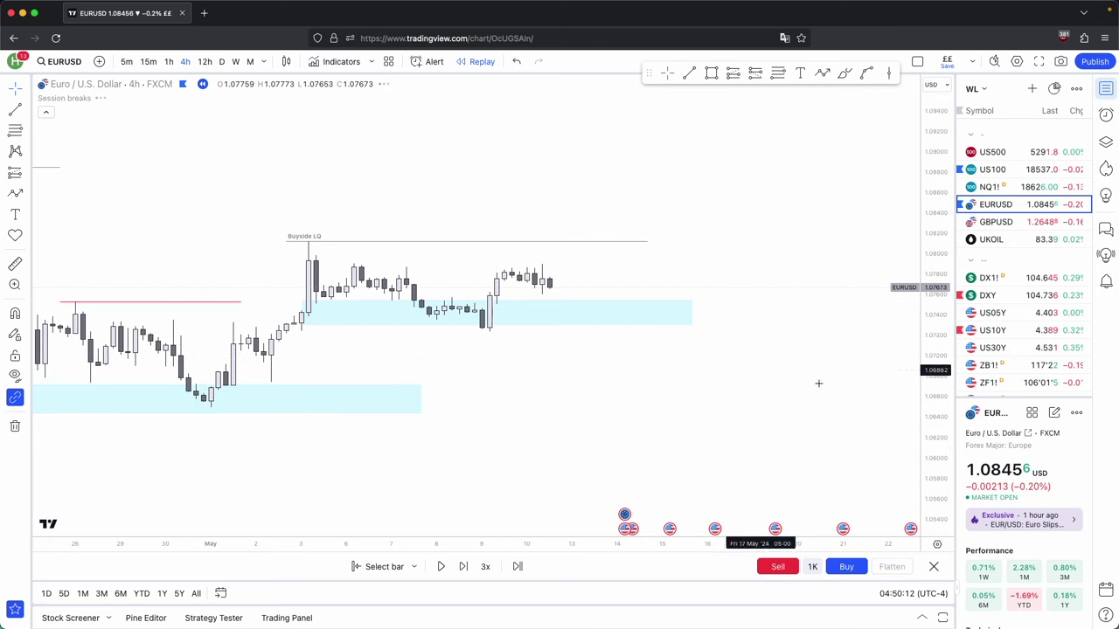
drag(946, 459, 941, 360)
scroll(667, 372, down, 1)
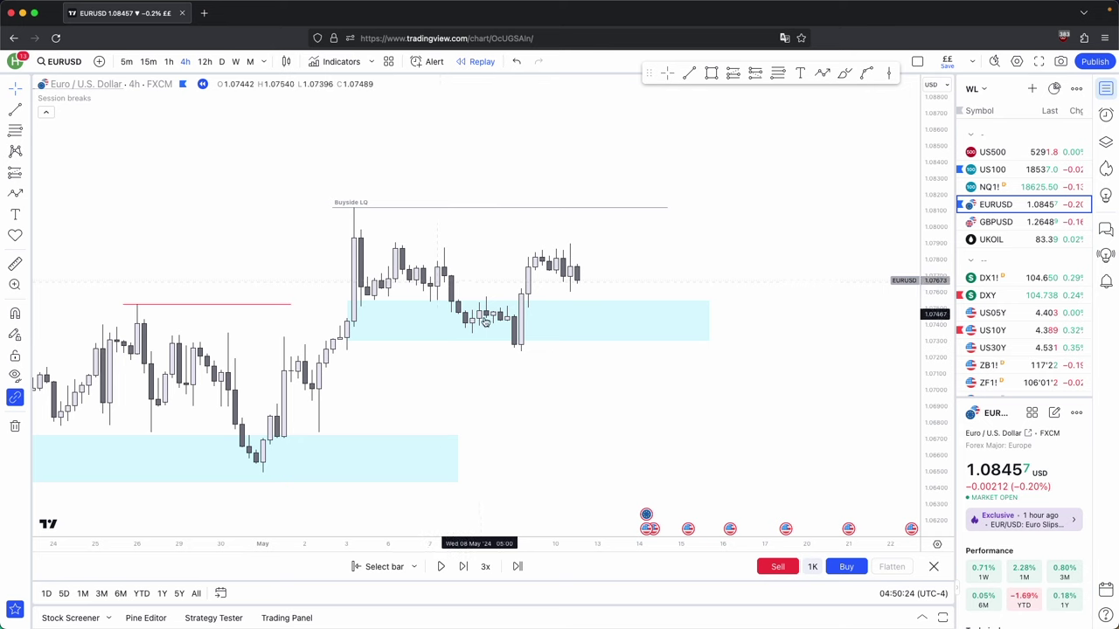
scroll(507, 330, down, 2)
click(437, 331)
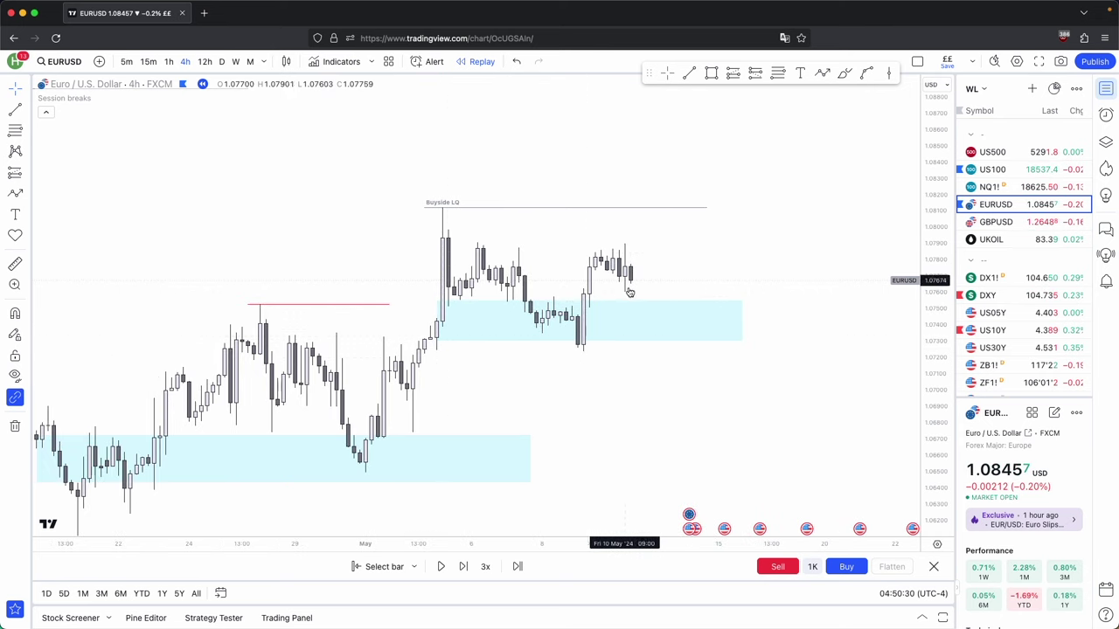
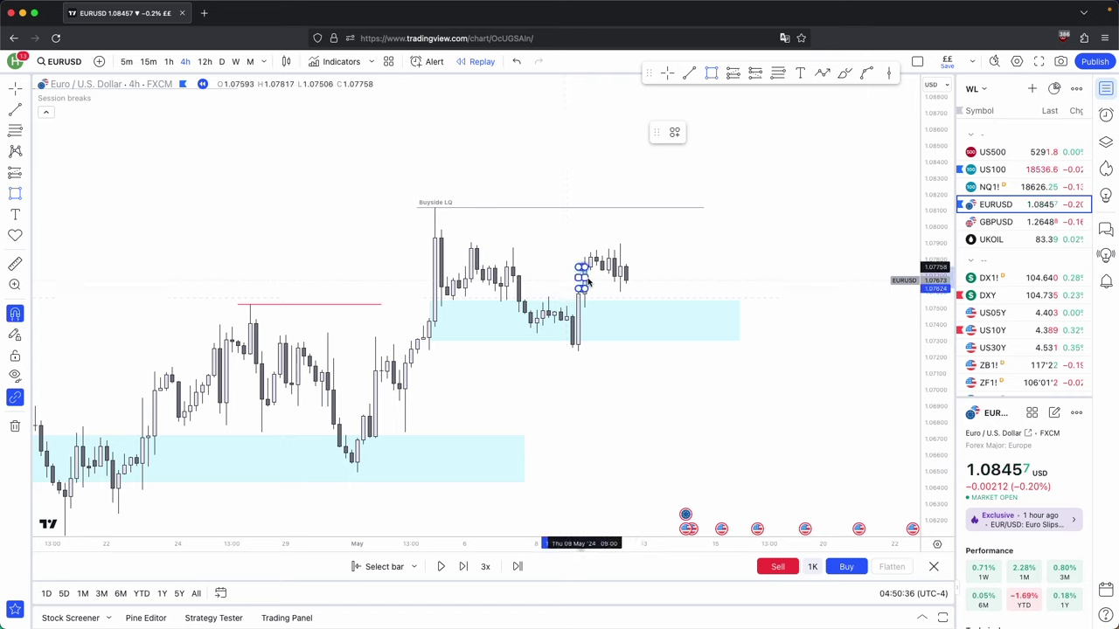
- Mark the 9 May rally gap at 1.07624–1.07758 with an extended zone rectangle, and delete it
drag(586, 279, 669, 278)
click(693, 264)
click(662, 277)
click(848, 132)
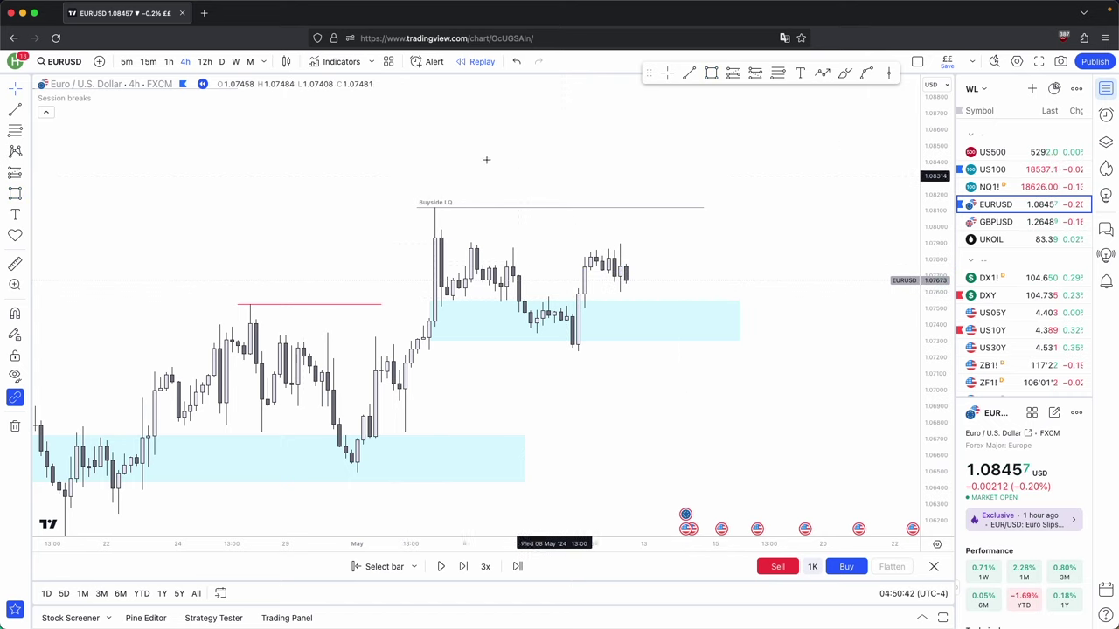
- Draw a narrow red rectangle at about 1.0744–1.0751 inside the upper zone, from the 3 May rally to around 8 May
scroll(537, 219, up, 2)
drag(536, 219, 562, 216)
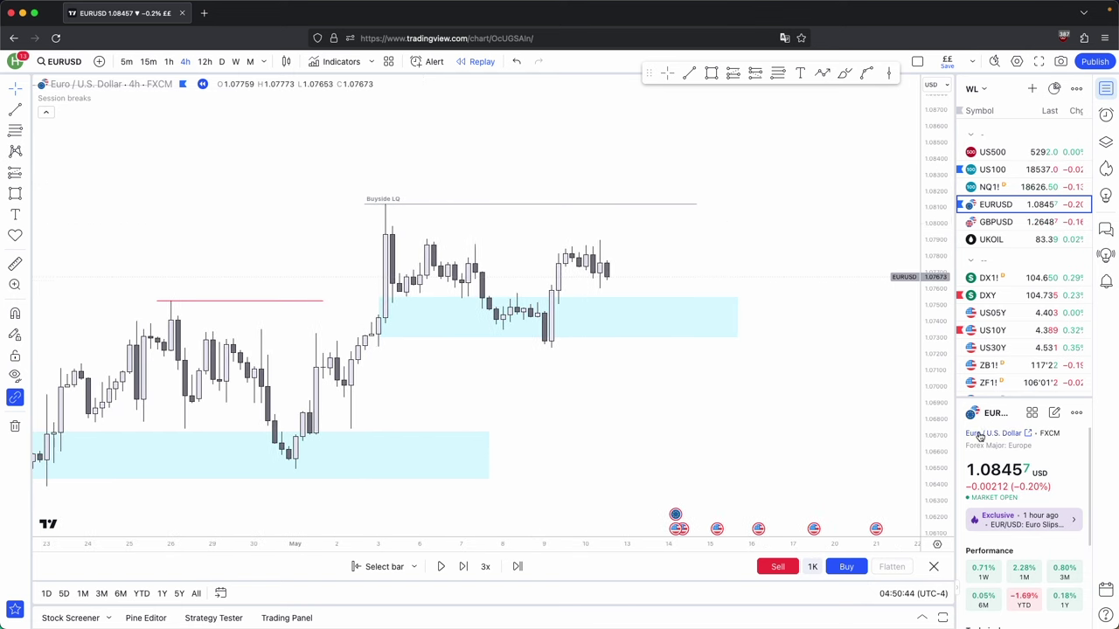
scroll(670, 370, up, 3)
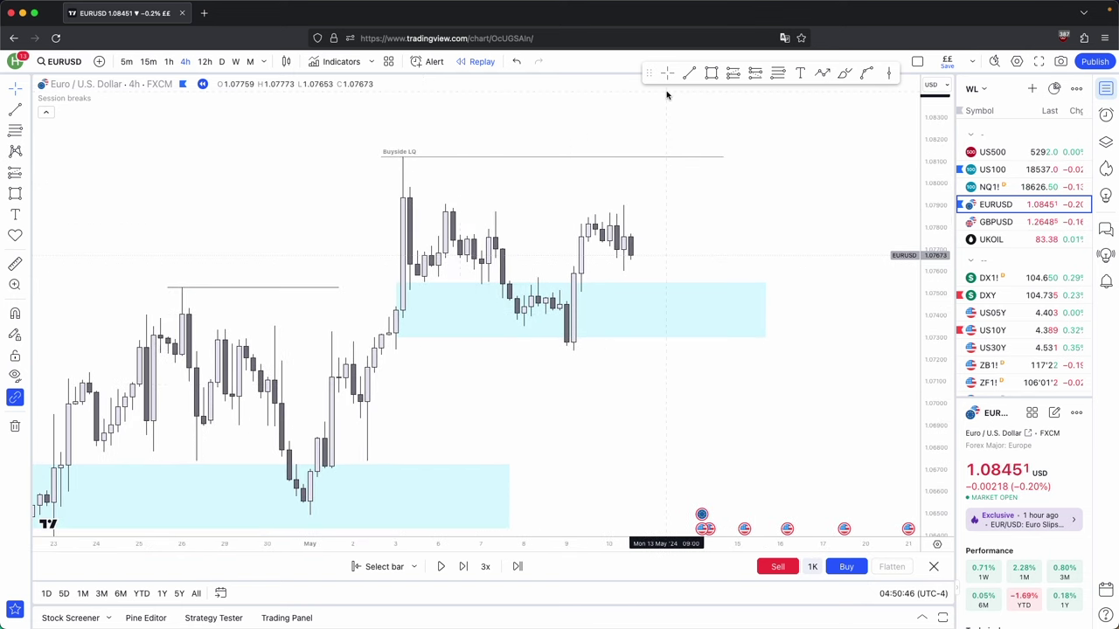
drag(395, 308, 537, 299)
click(402, 297)
click(477, 324)
drag(419, 310, 393, 315)
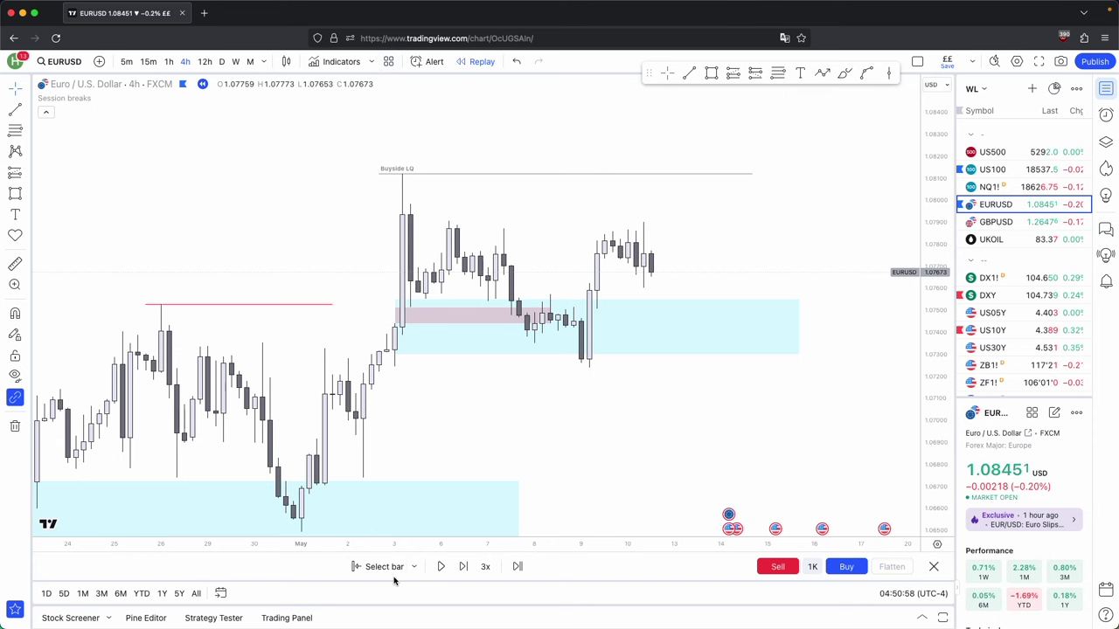
- Restart the replay late on 7 May, where price first drops into the narrow red rectangle inside the upper zone
click(377, 566)
click(525, 374)
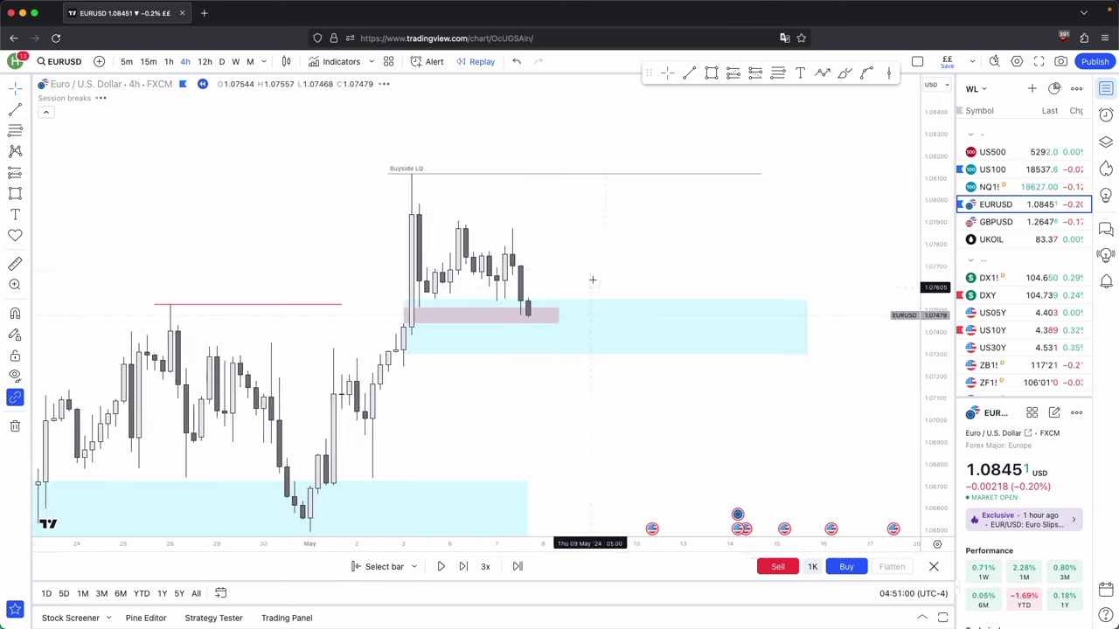
drag(593, 279, 616, 269)
- Draw a short horizontal line at 1.07541 from the 7 May low to the candle that breaks it, and colour it red
click(688, 73)
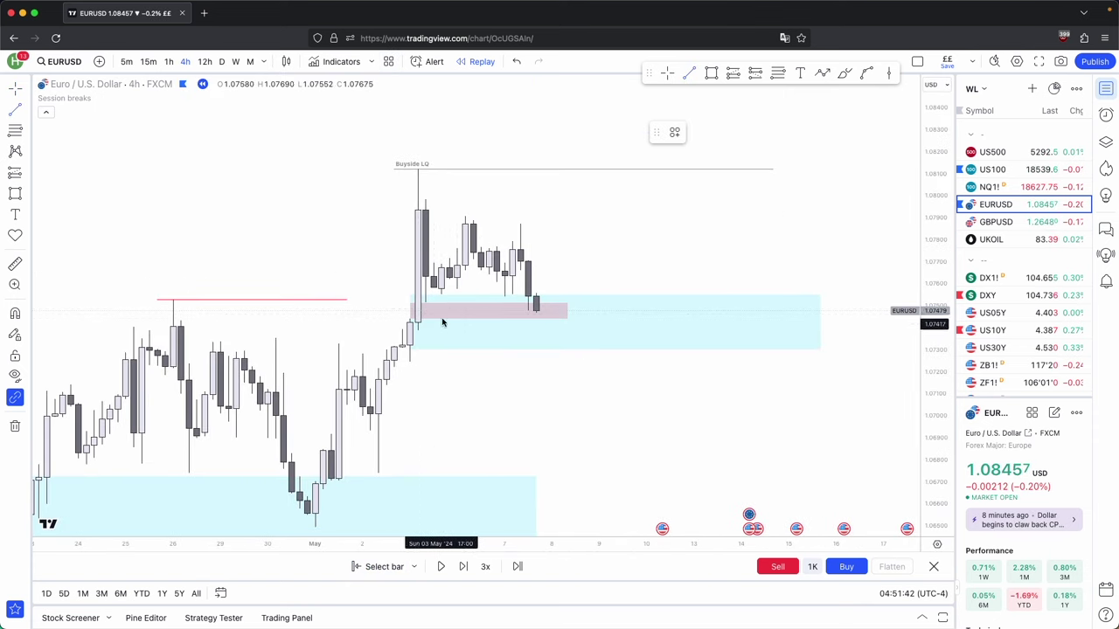
key(super)
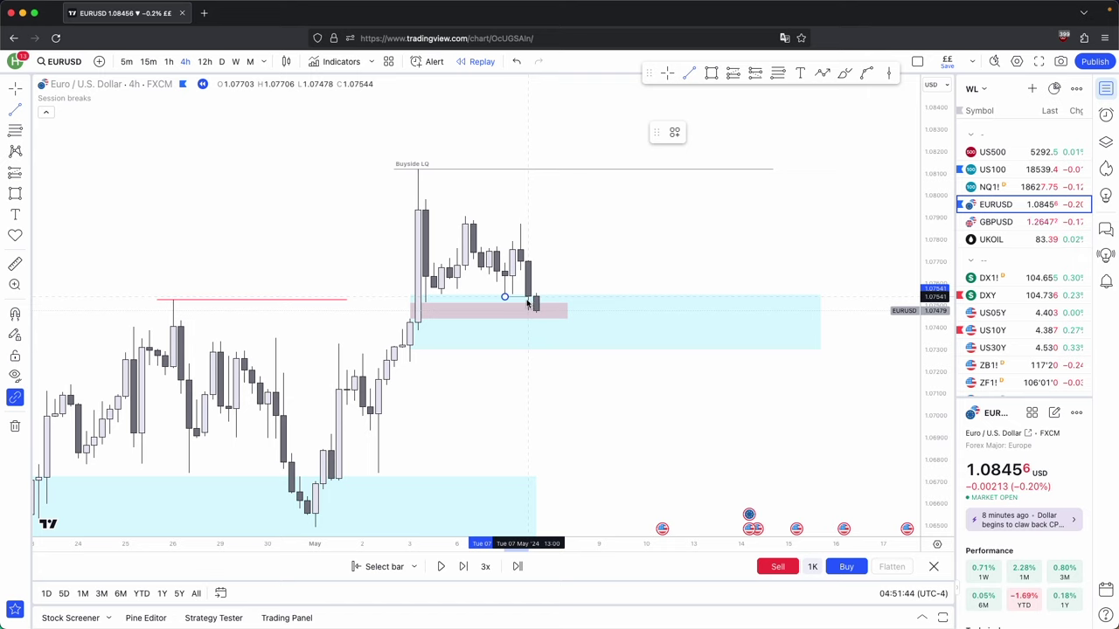
click(527, 301)
click(696, 133)
click(697, 174)
click(712, 240)
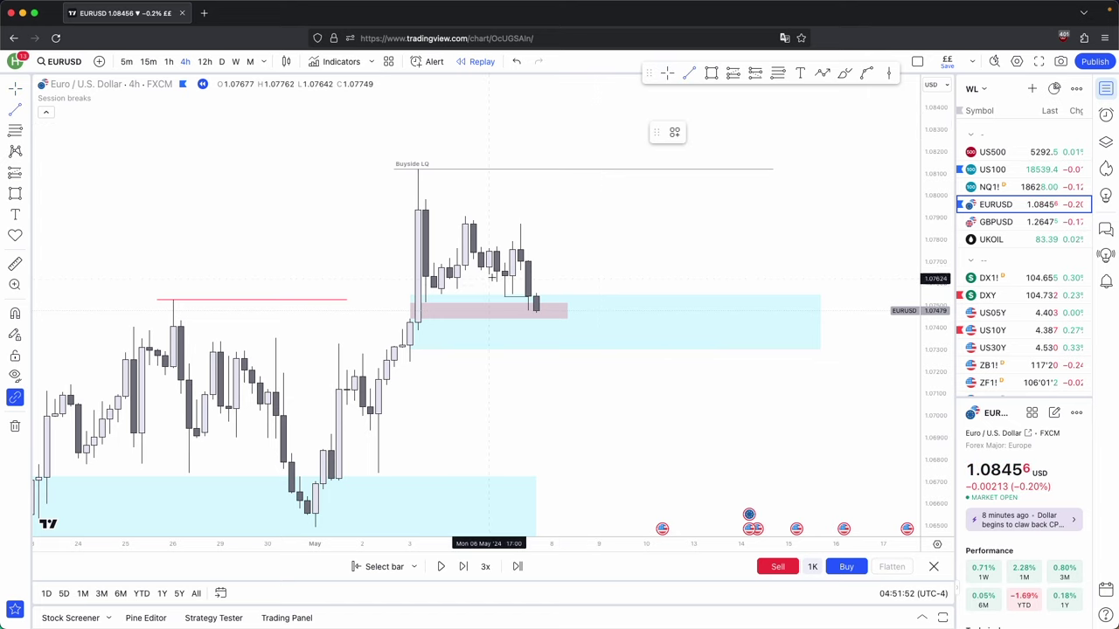
- Mark the lows at 1.07552 from 5 to 7 May with a horizontal line labelled Sellside LQ, and remove it
click(441, 294)
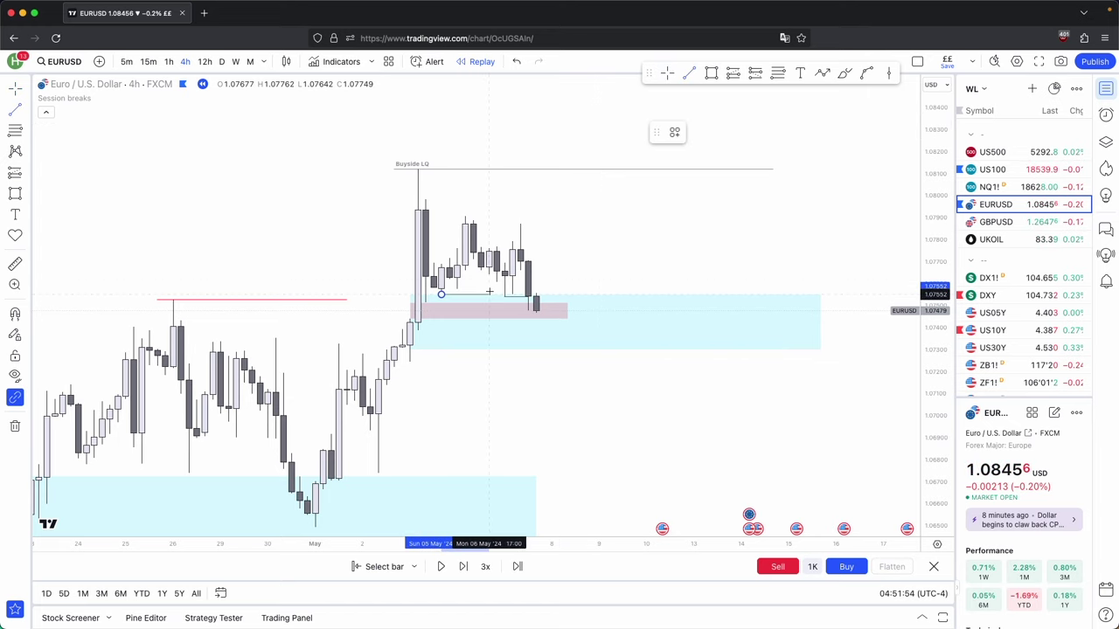
click(511, 294)
click(674, 132)
click(707, 350)
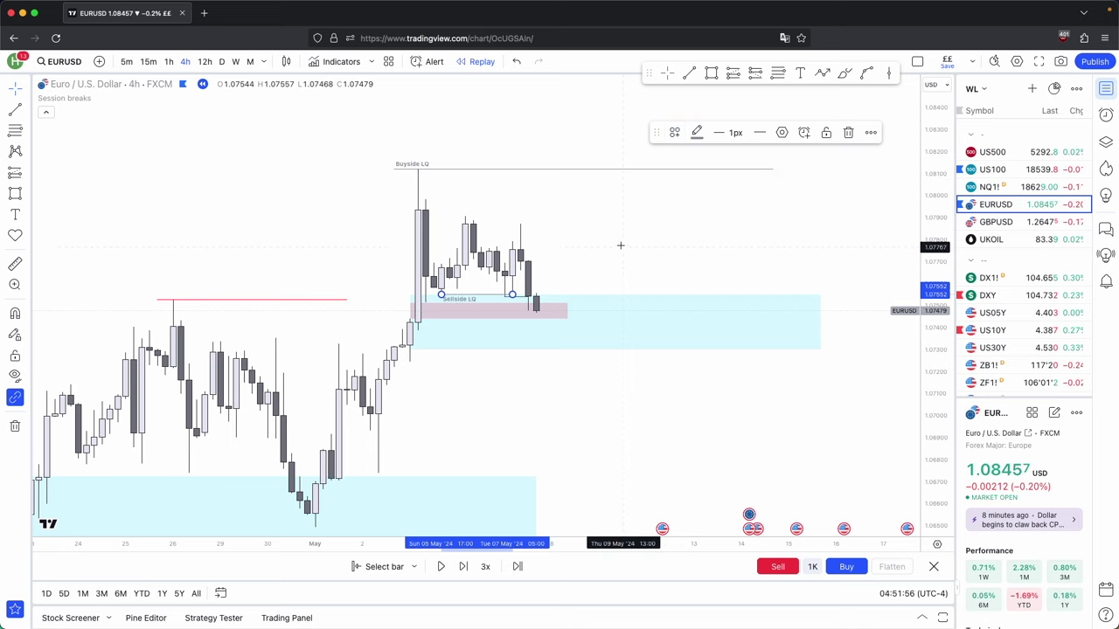
- Mark the 6 May bearish candle's range at 1.07711–1.07872 with a red rectangle extended to late 7 May, and delete it
click(711, 72)
click(472, 259)
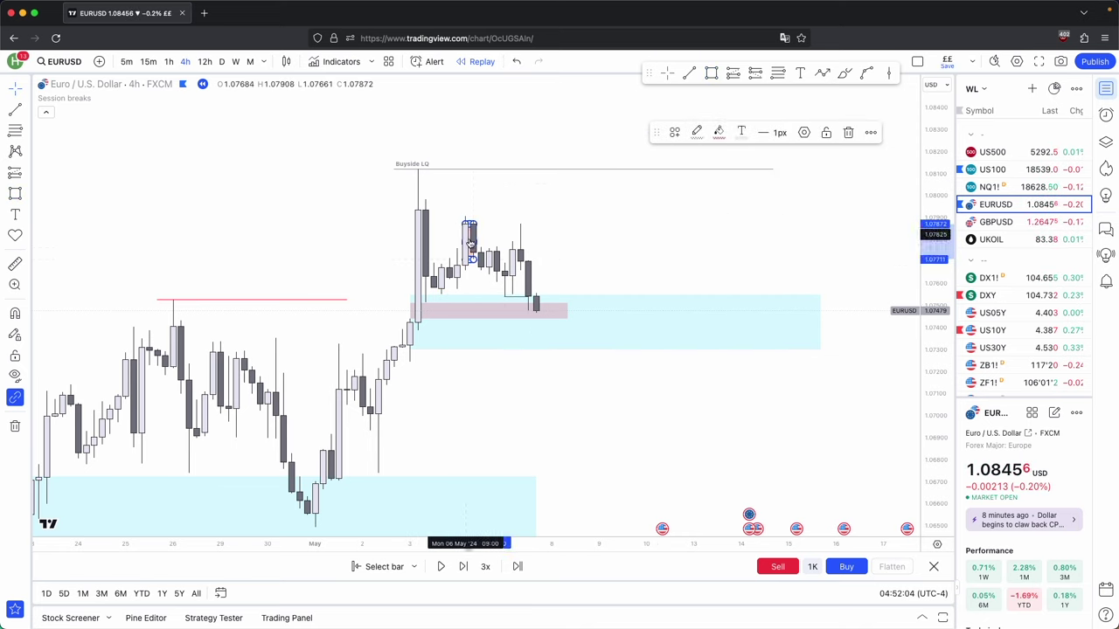
click(544, 225)
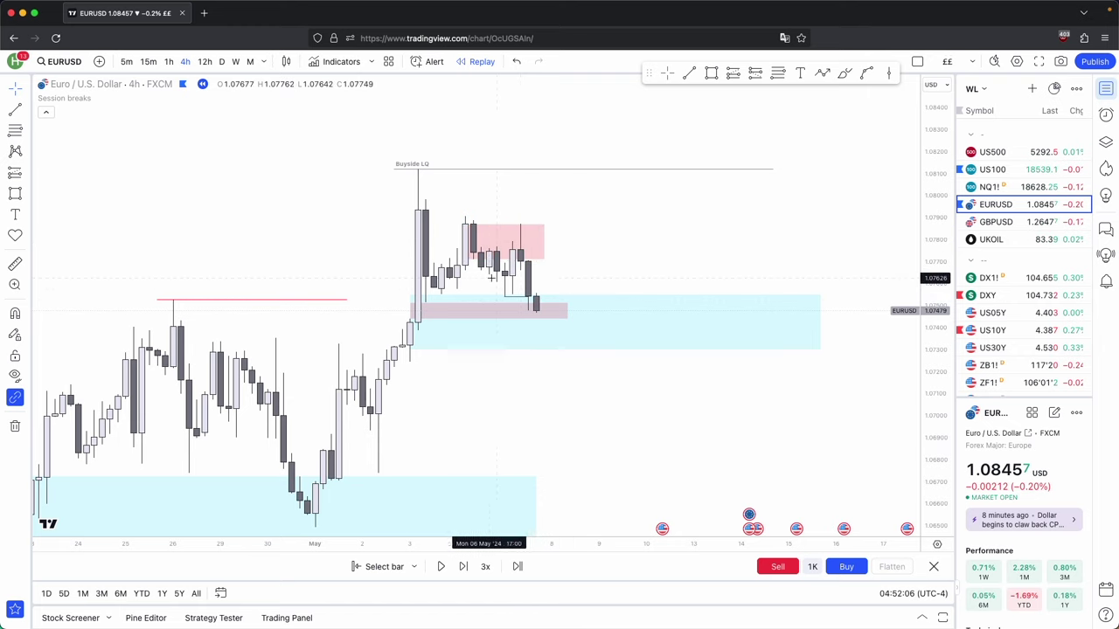
click(854, 132)
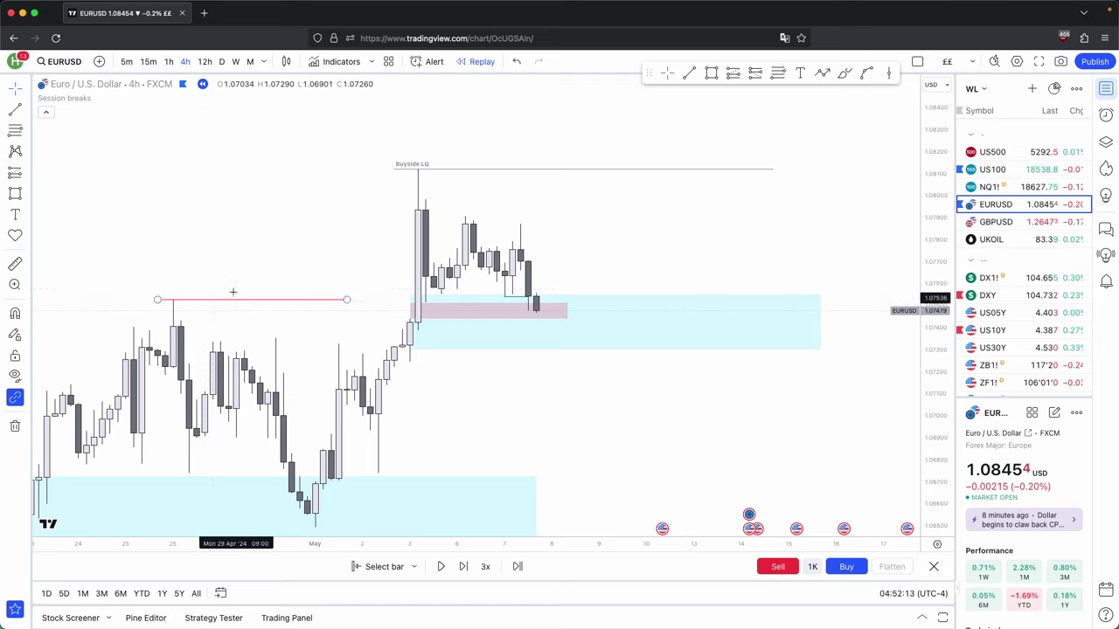
- Snap the start of the red late-April line to the 26 April high at 1.07528, and align the narrow red rectangle's start with 3 May
drag(164, 297, 173, 301)
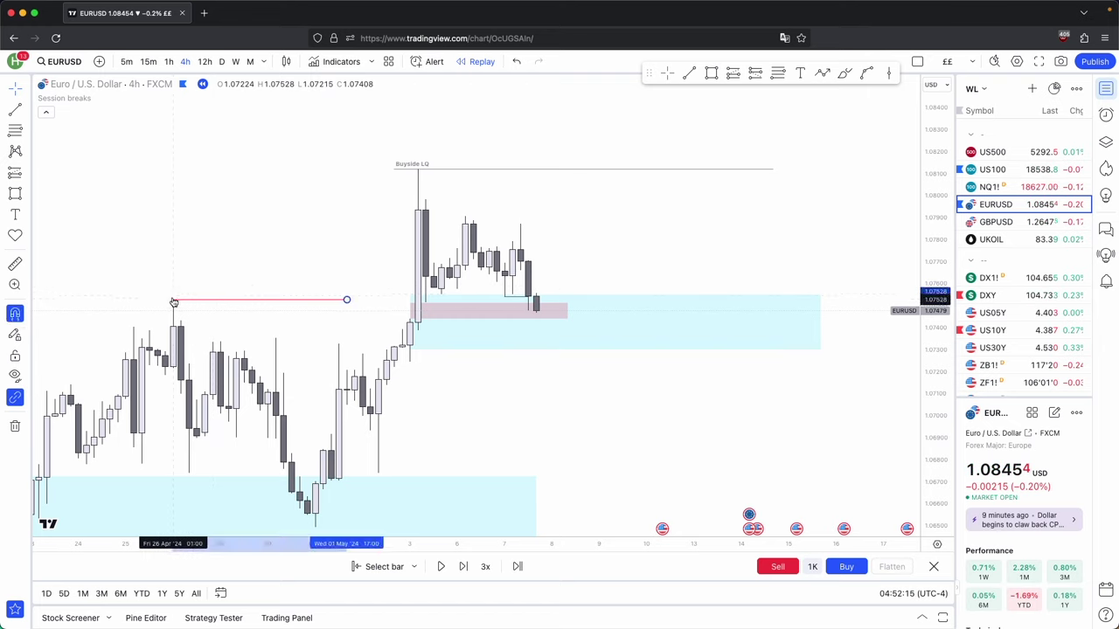
click(208, 289)
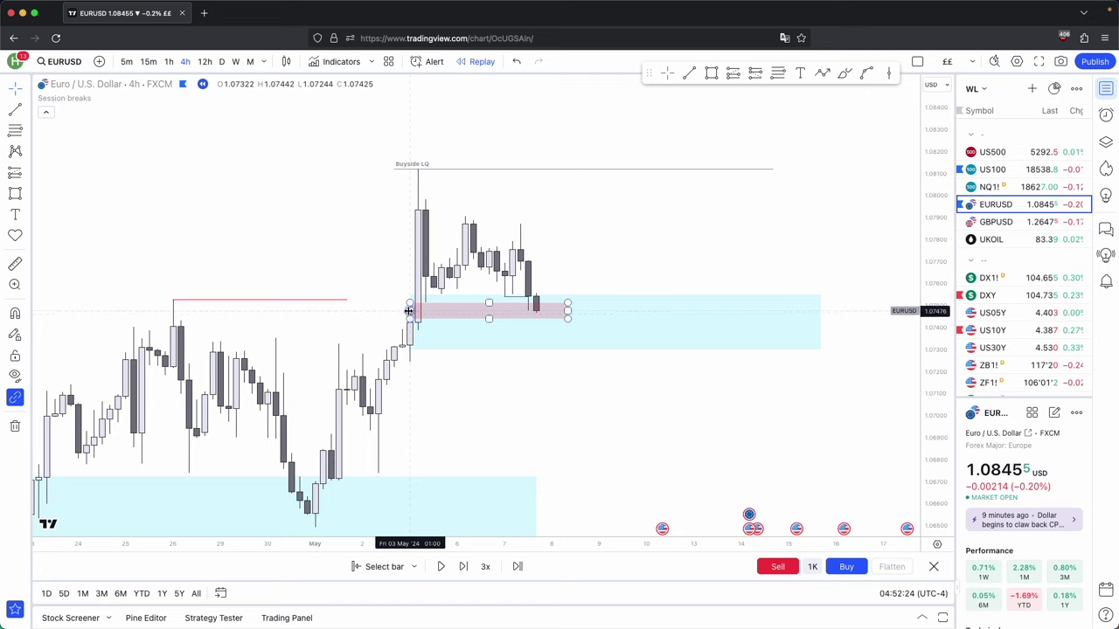
drag(409, 311, 411, 312)
click(392, 257)
click(625, 249)
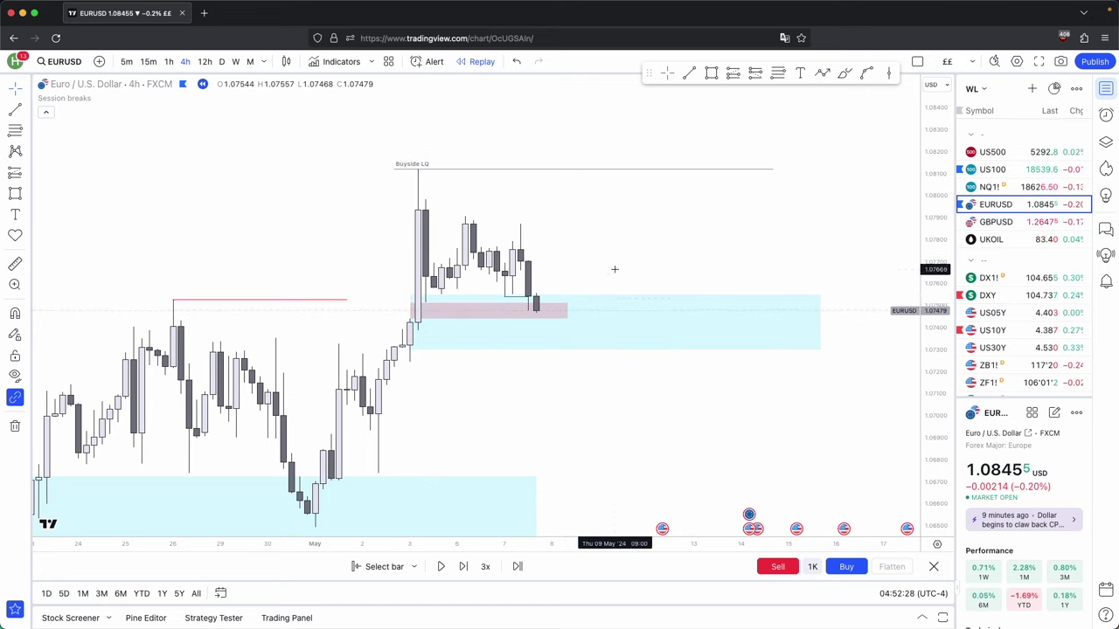
- Sketch a zigzag path illustrating price swinging inside the upper zone after 7 May, and discard it
click(822, 73)
click(544, 283)
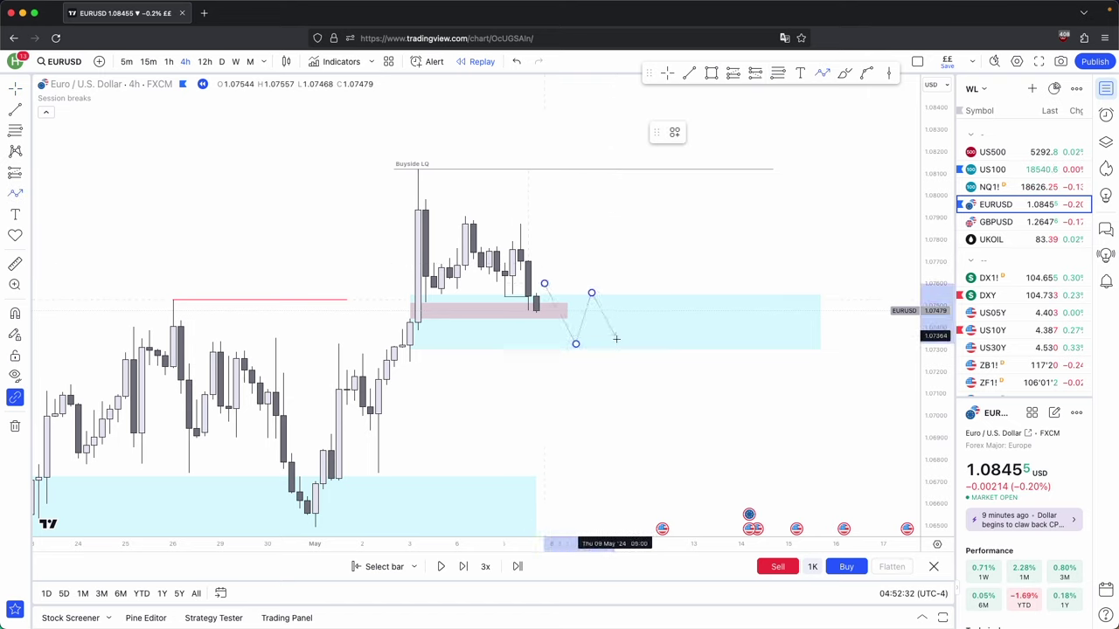
key(Escape)
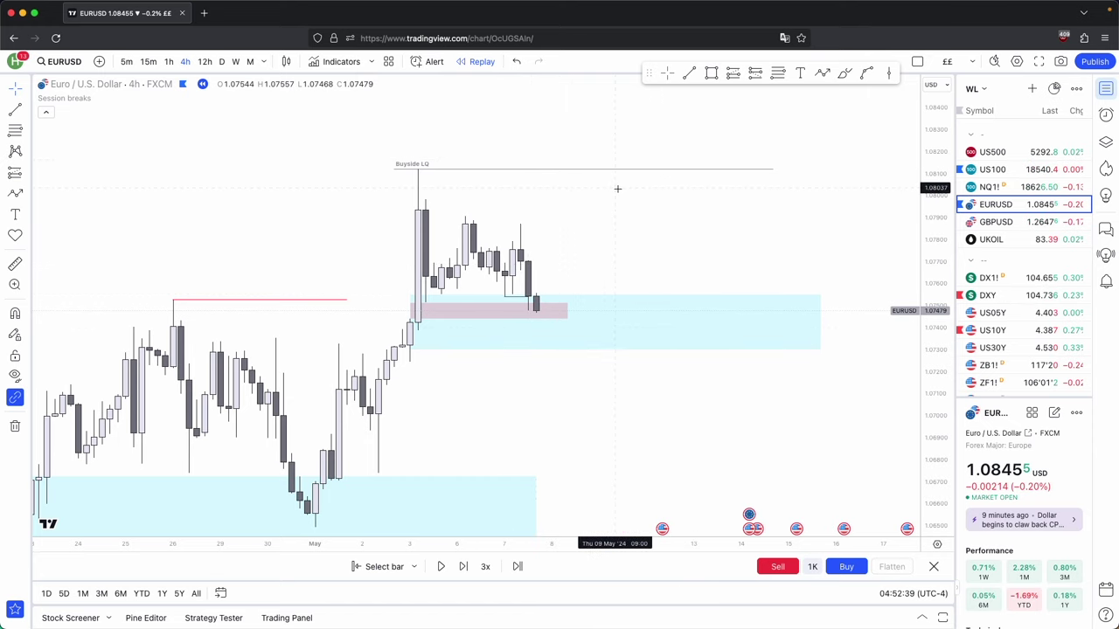
drag(601, 233, 599, 216)
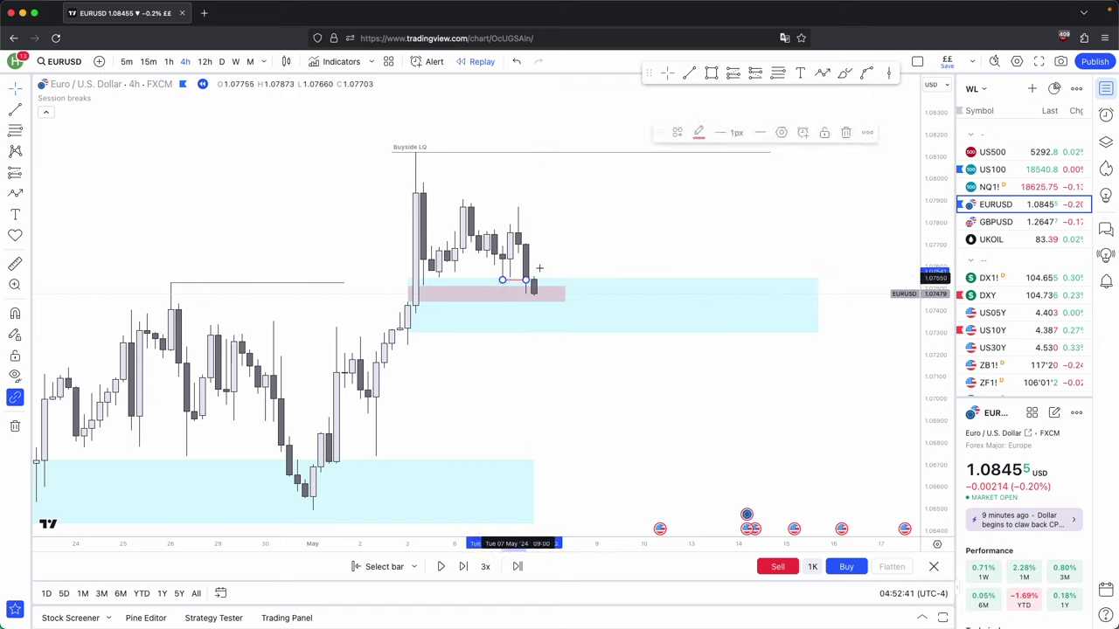
mouse_move(565, 296)
mouse_down()
mouse_move(548, 295)
mouse_move(564, 295)
mouse_up()
click(574, 252)
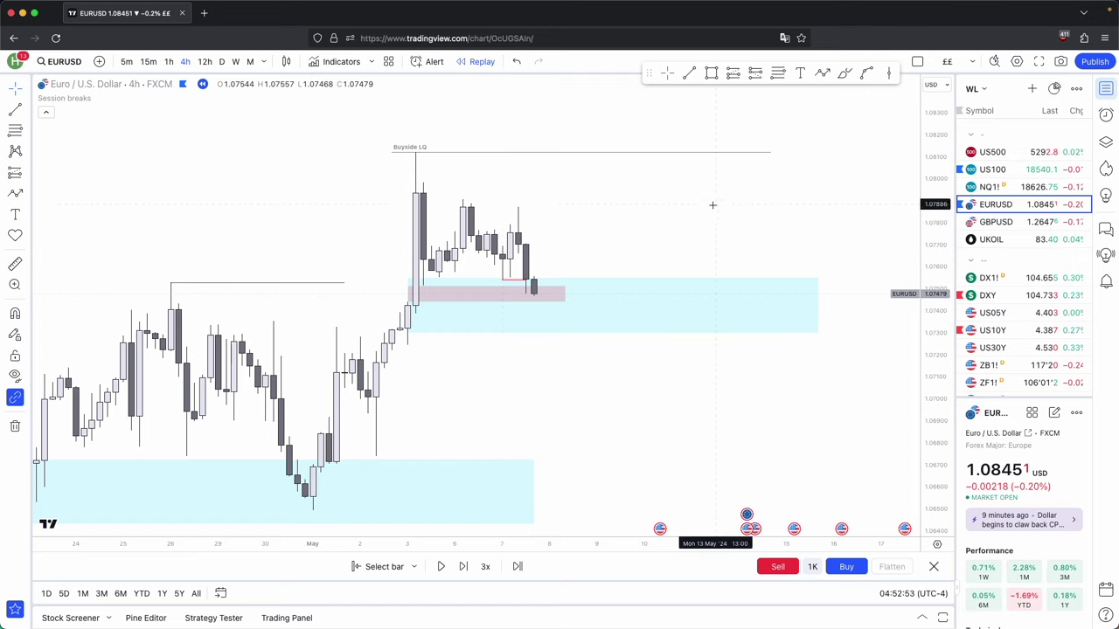
click(713, 154)
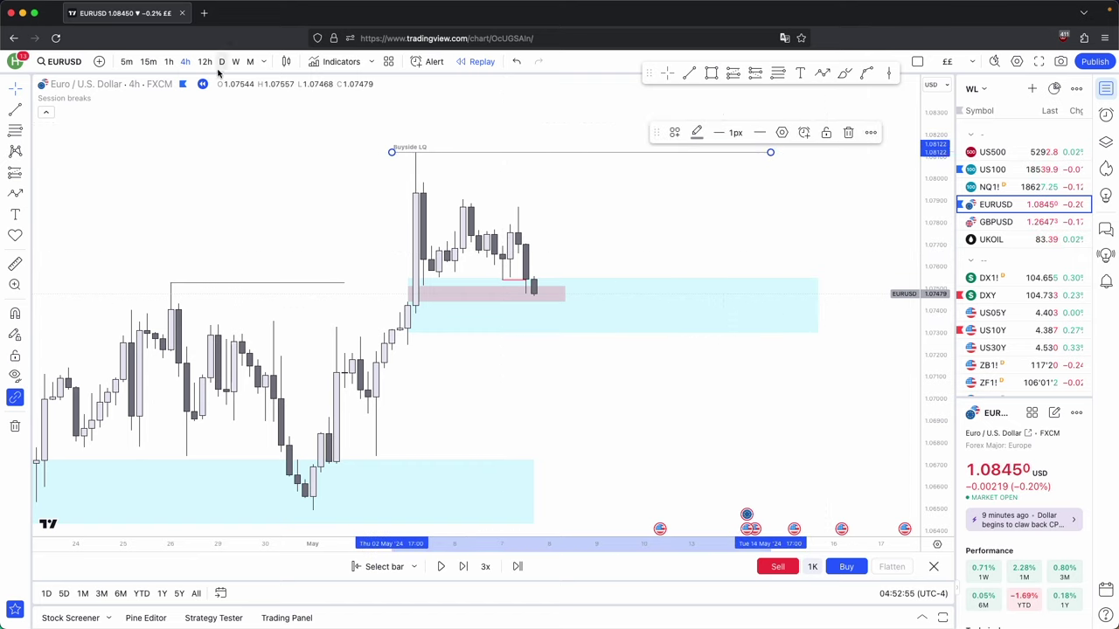
- On the daily timeframe, mark the 26–30 April range at about 1.0665–1.0729 with a rectangle extended to about 20 May, and delete it
click(222, 62)
drag(933, 288, 932, 451)
drag(591, 343, 688, 338)
scroll(649, 335, up, 5)
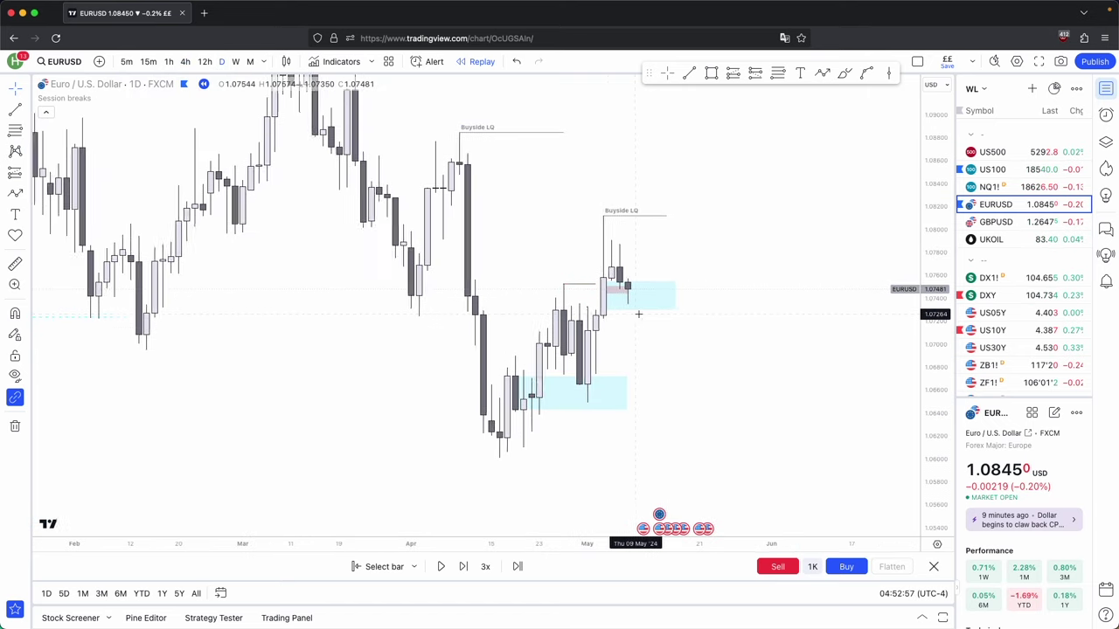
key(alt+shift+r)
click(476, 313)
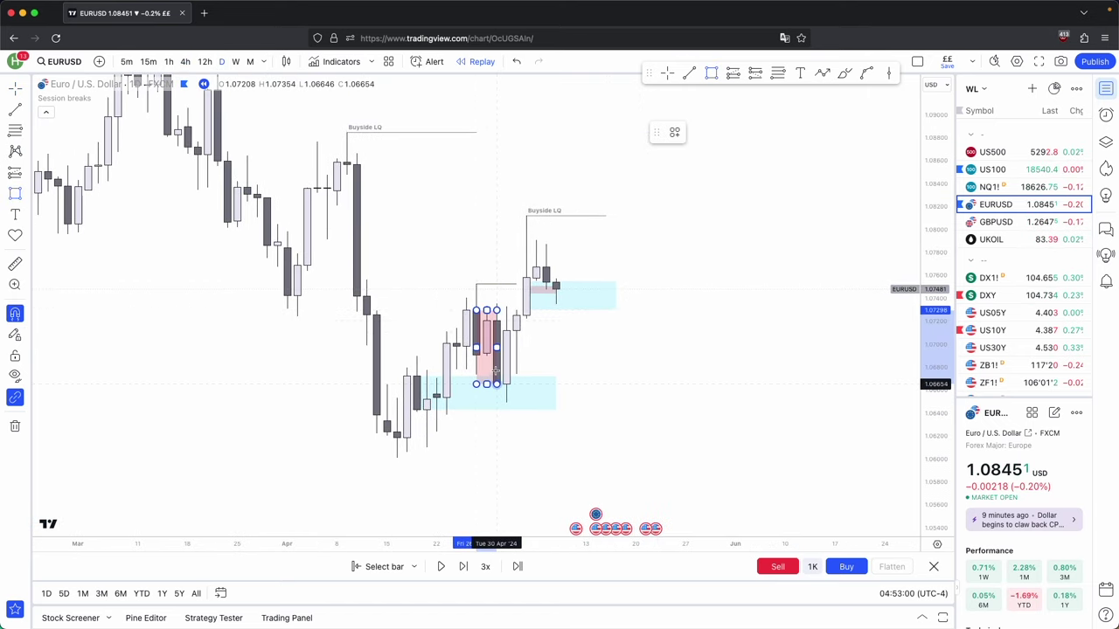
click(496, 384)
drag(496, 348, 638, 349)
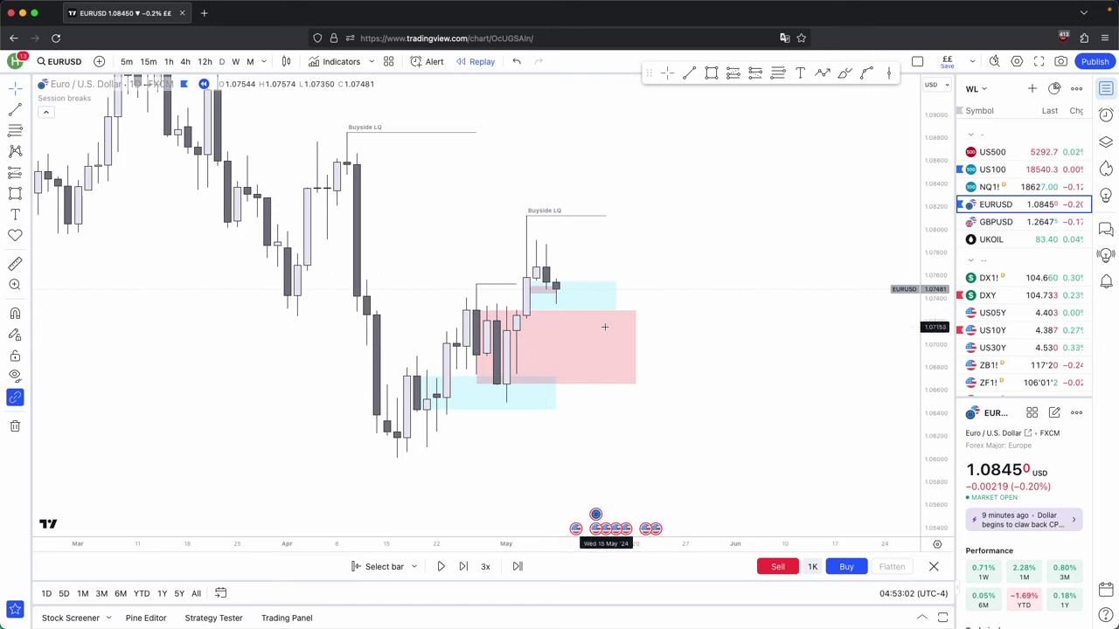
key(BackSpace)
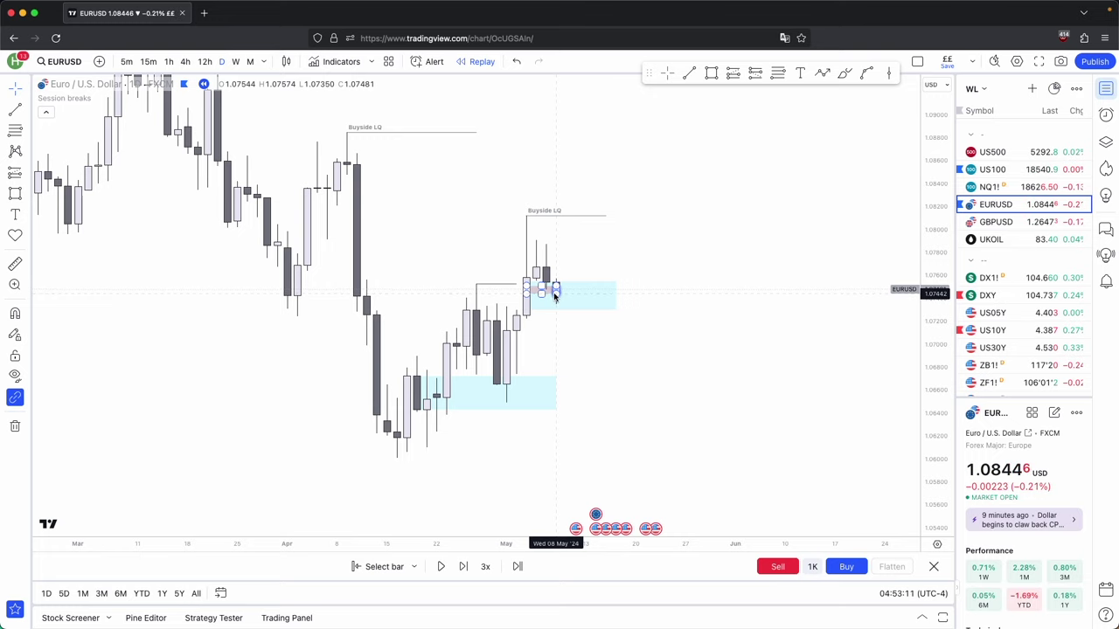
- Return to the 4-hour timeframe and centre the 7 May reaction at the upper zone
click(184, 61)
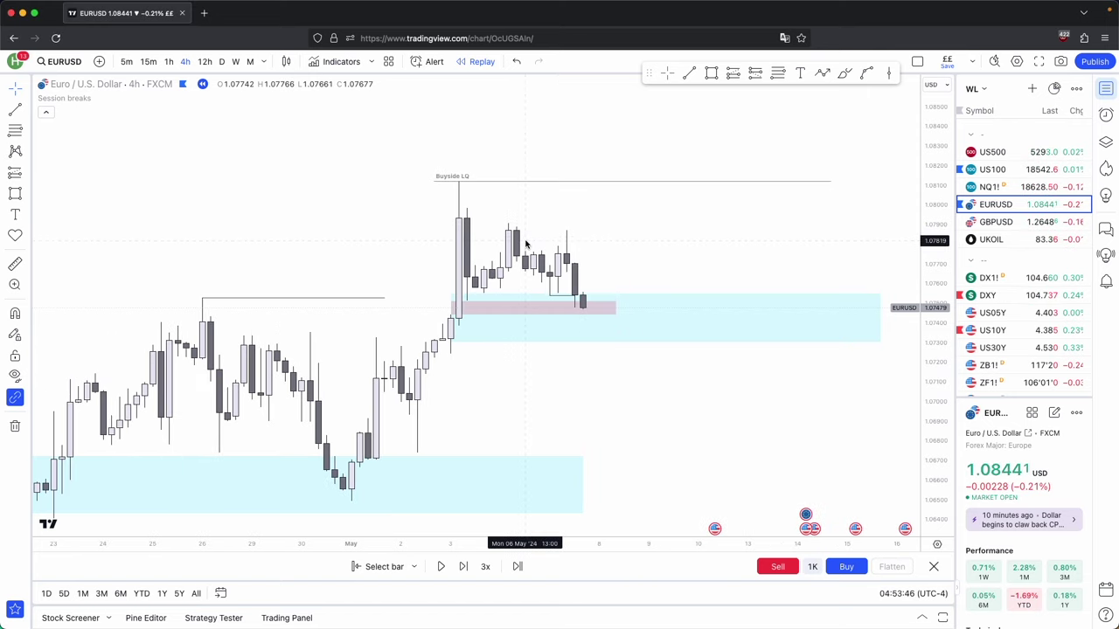
scroll(525, 243, up, 1)
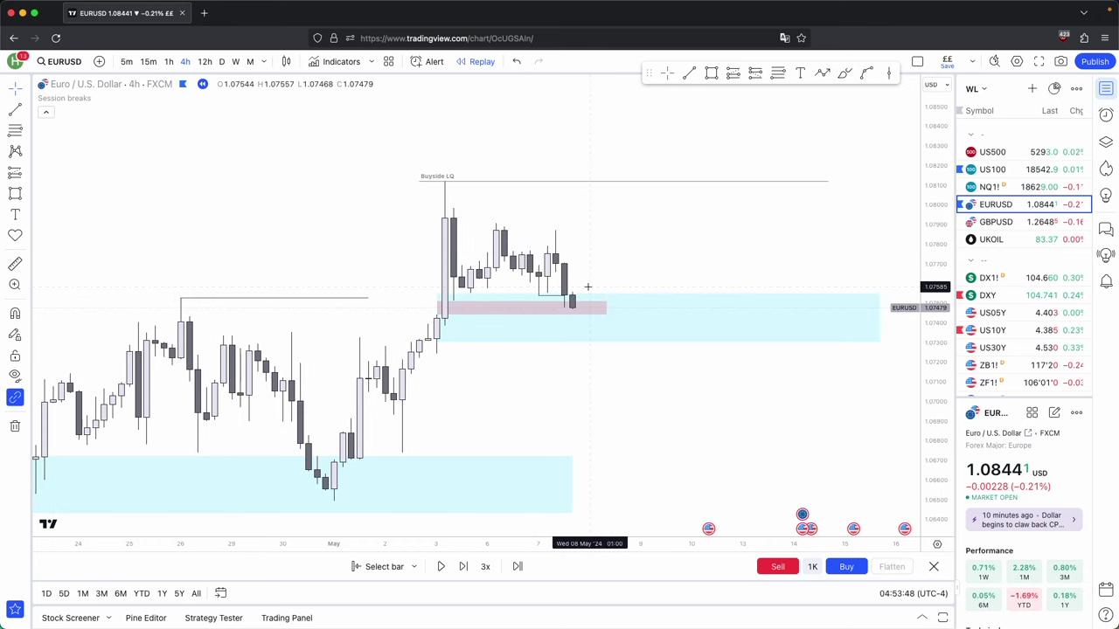
scroll(587, 287, down, 1)
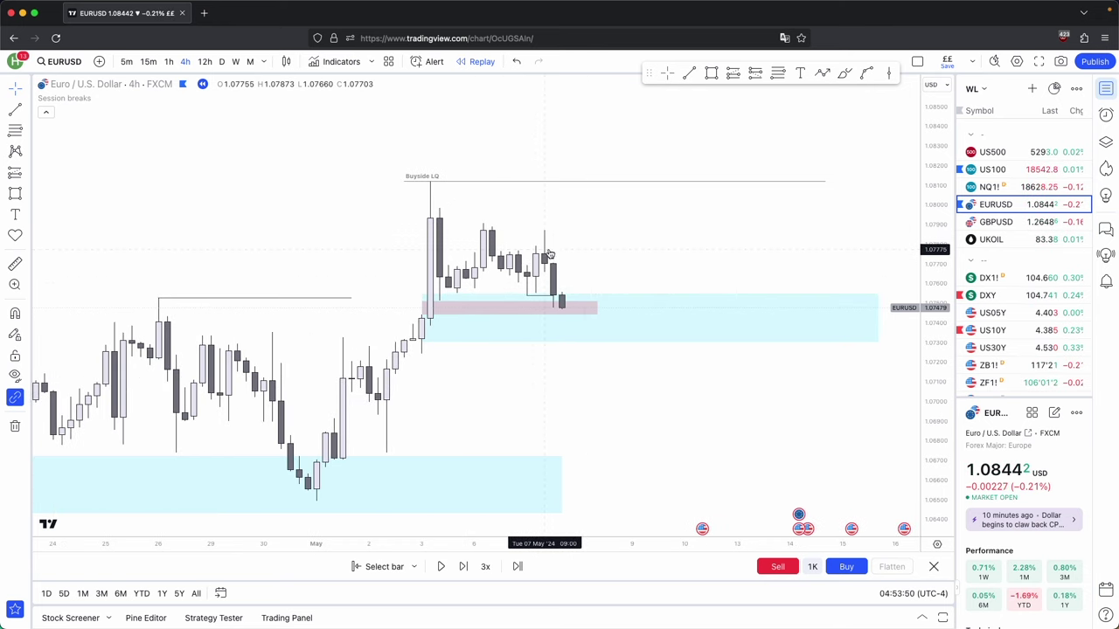
scroll(591, 316, right, 1)
click(593, 310)
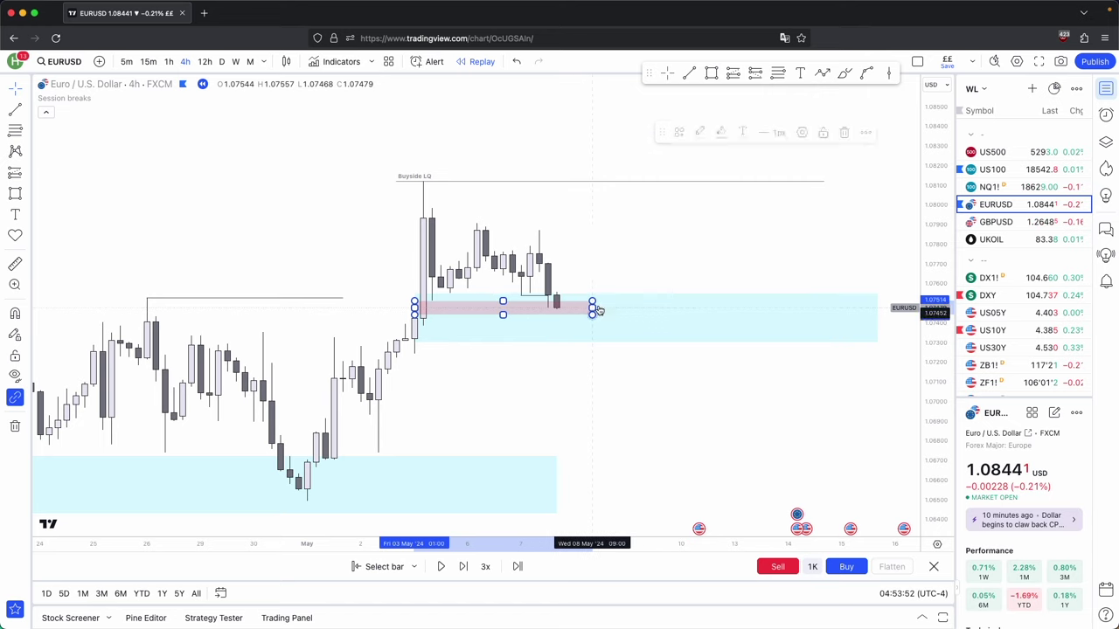
key(Escape)
- Advance the replay candle by candle through 8 May until the 9 May rally above the upper zone
click(463, 566)
click(464, 566)
click(463, 567)
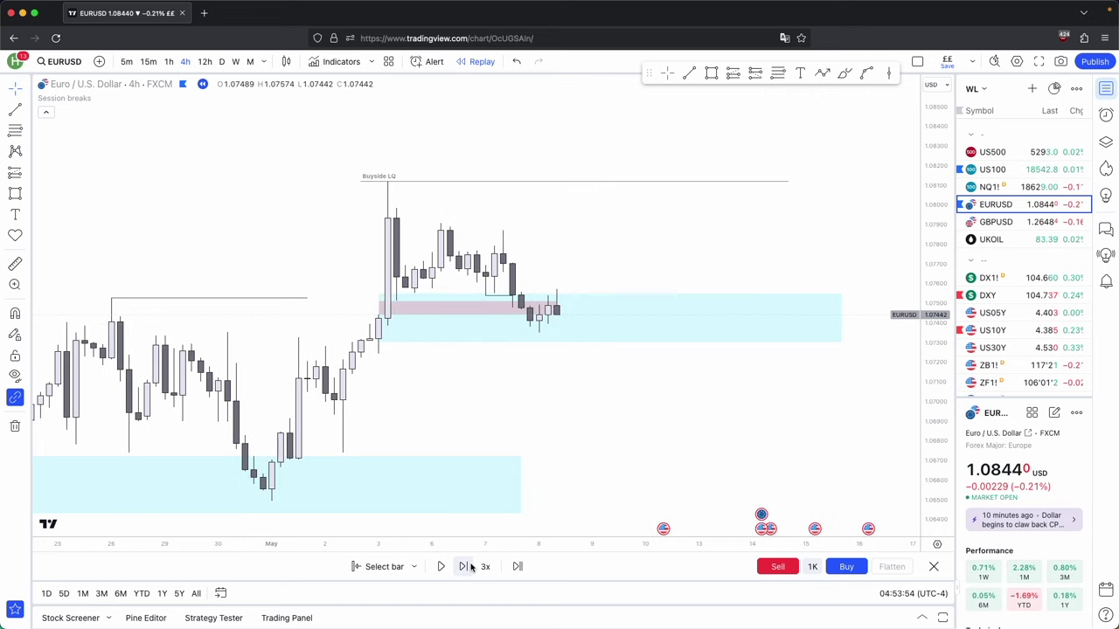
click(463, 566)
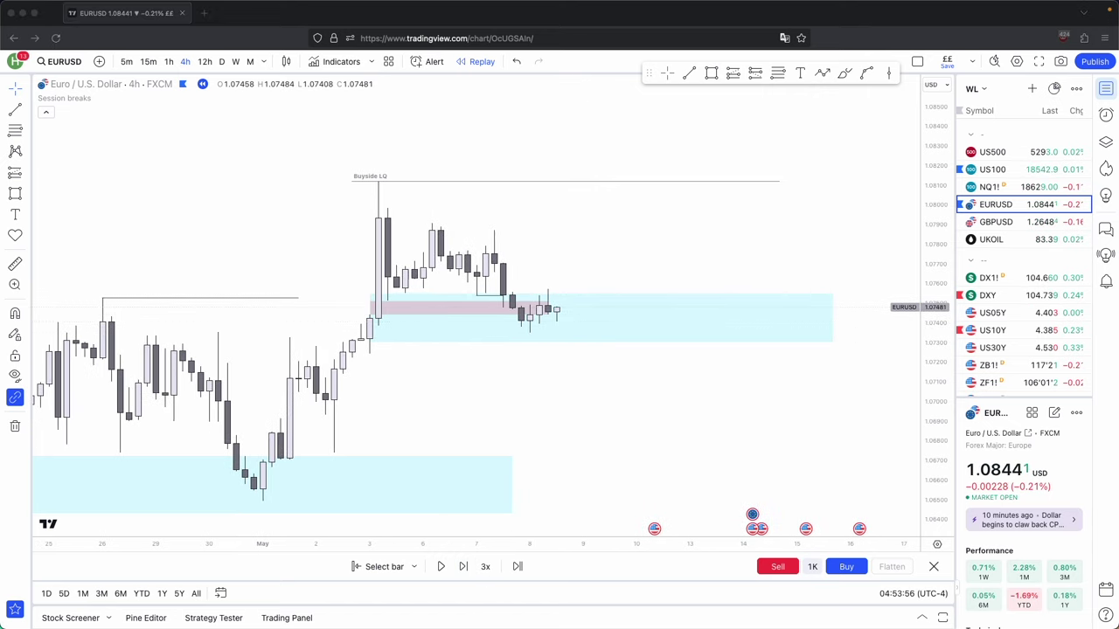
click(463, 566)
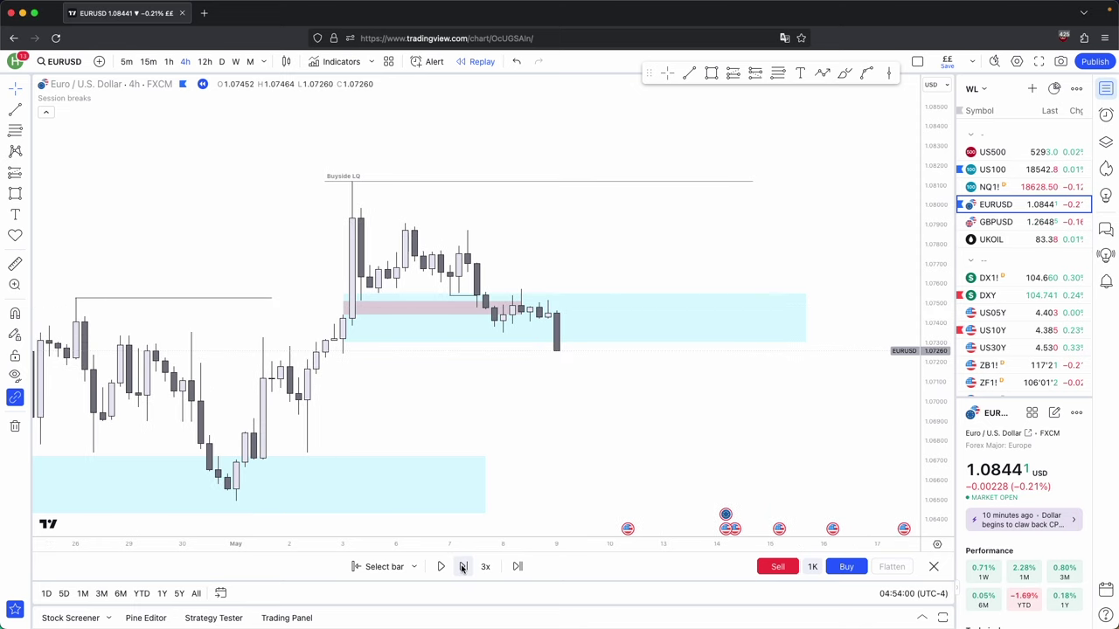
click(463, 566)
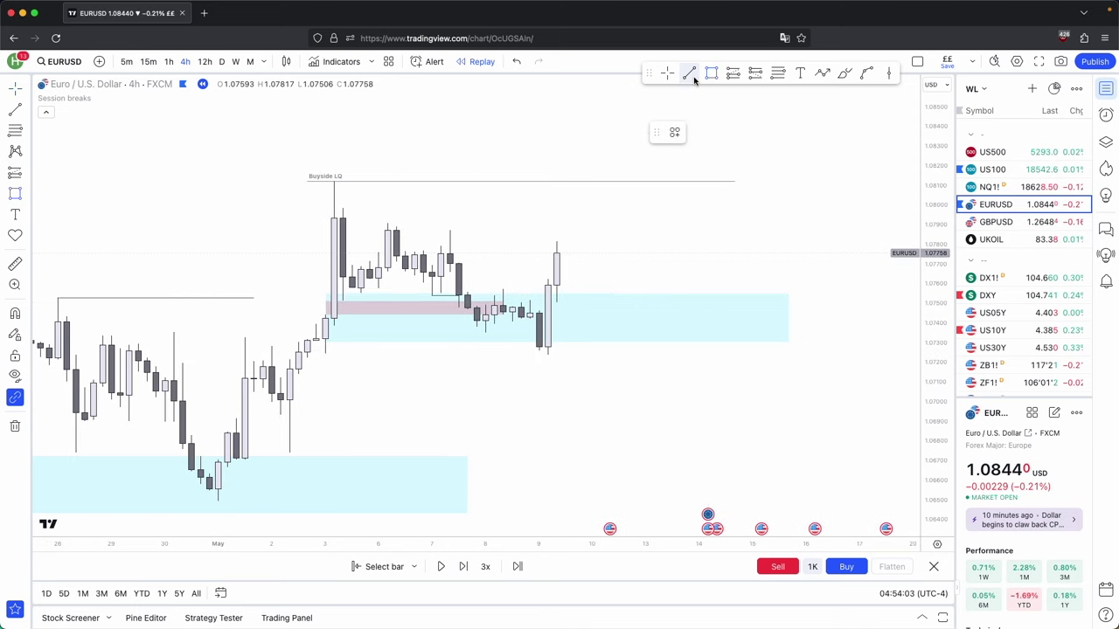
- Draw horizontal lines along the 8 May low and the 8 May high at 1.07574, and delete the lower one
drag(486, 333, 600, 332)
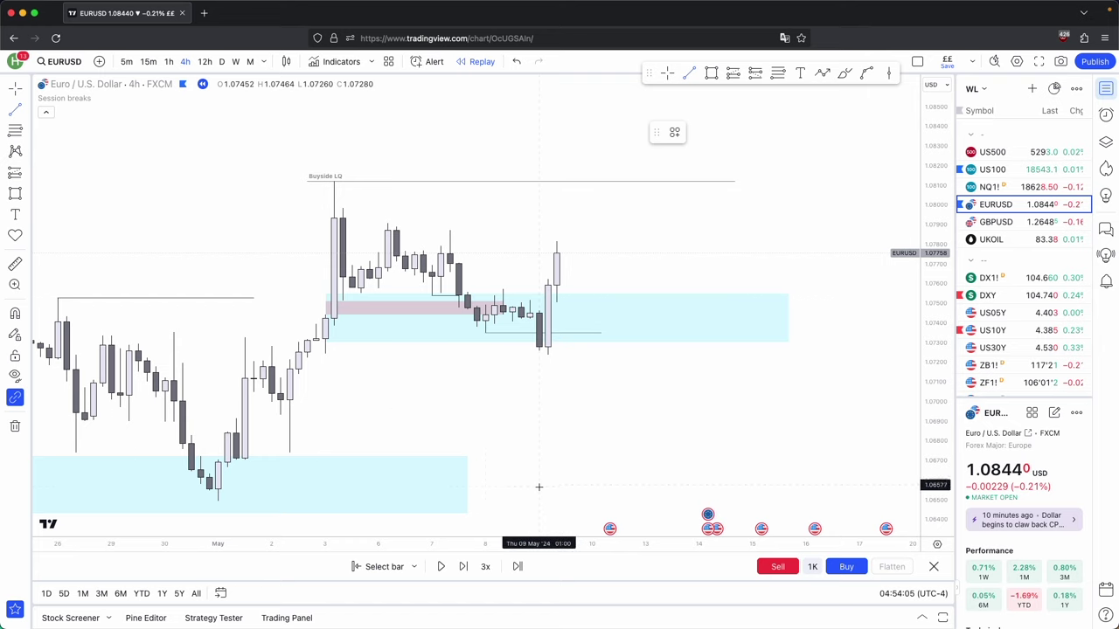
key(super)
shift+click(539, 289)
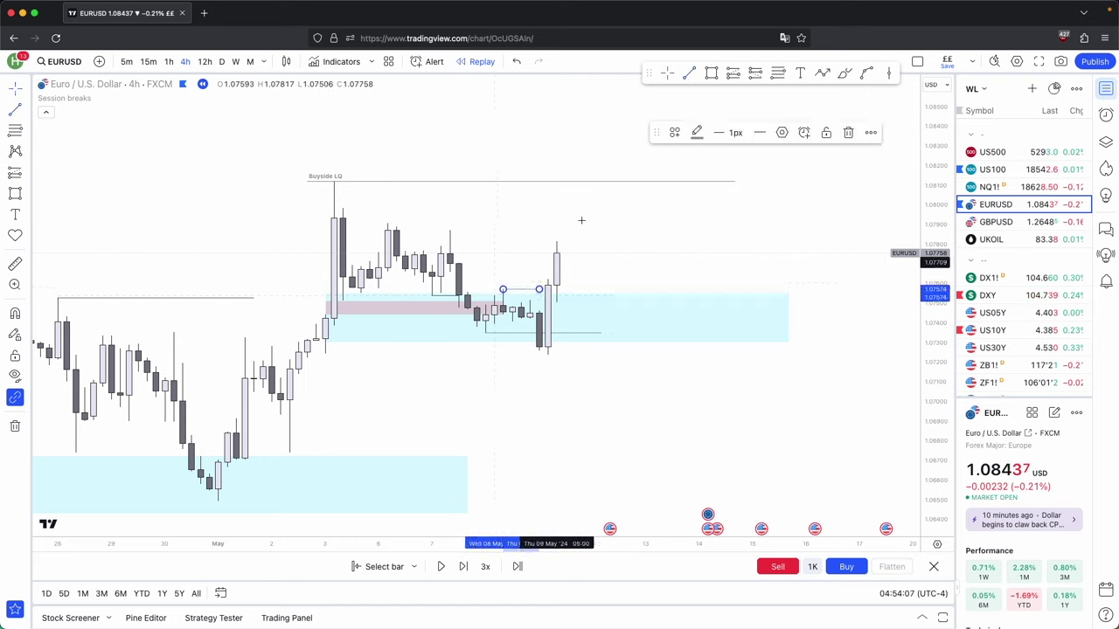
click(585, 333)
key(Delete)
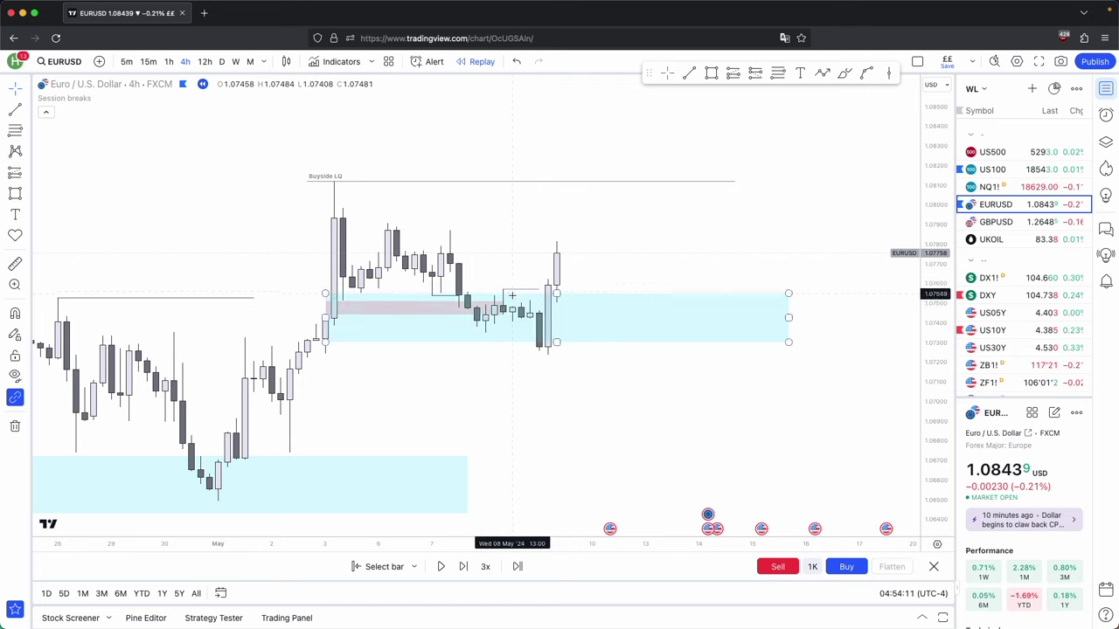
- Recolour the short horizontal line at the 8 May high red
click(523, 289)
click(697, 132)
click(697, 172)
click(699, 203)
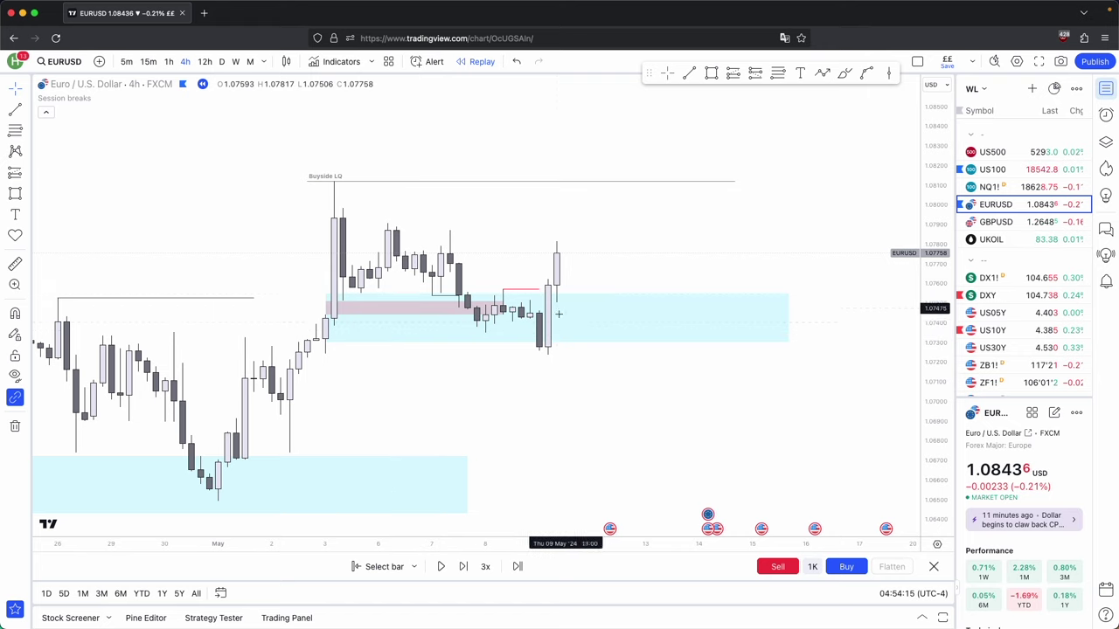
- Draw a projected path from the 9 May low, pulling back to the zone's upper edge and climbing past the Buyside LQ line to about 1.0823
click(822, 73)
click(547, 342)
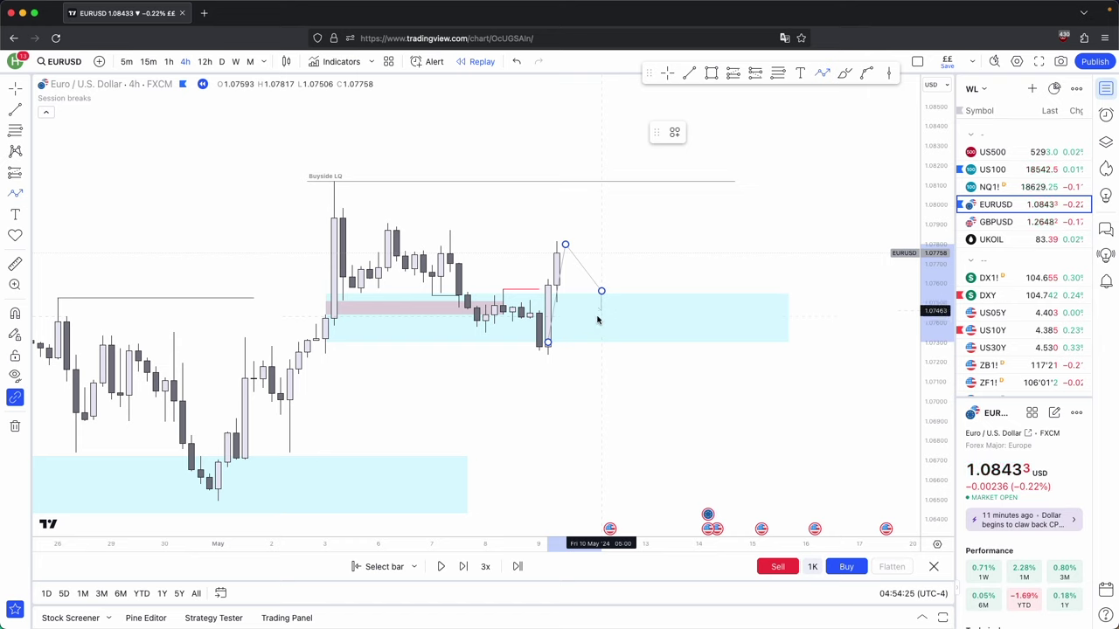
click(664, 234)
double_click(691, 159)
click(766, 243)
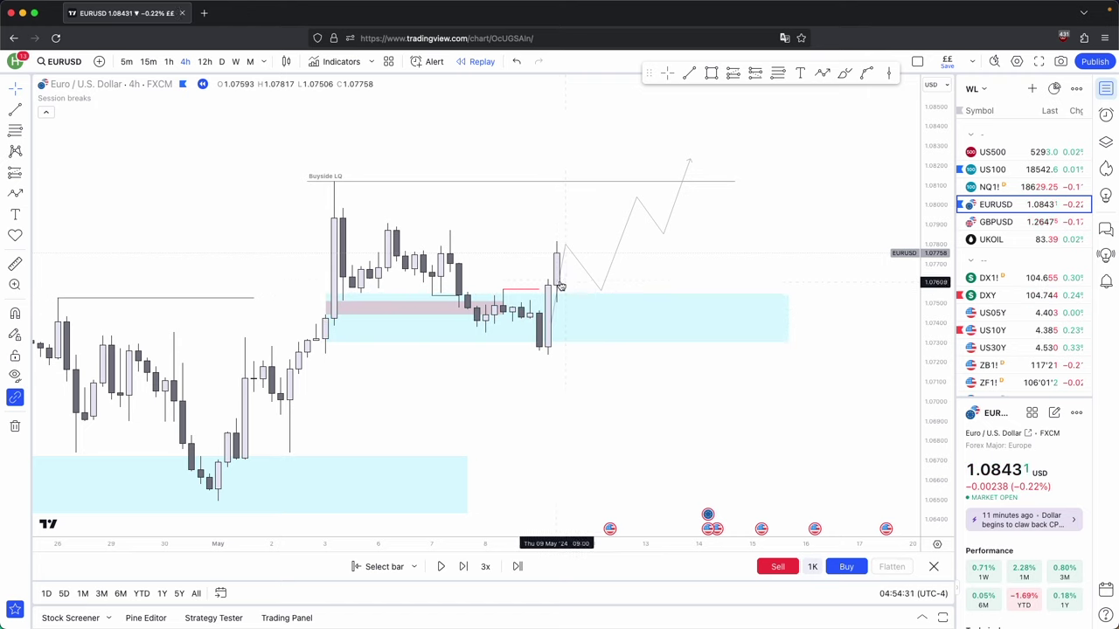
- Draw a pink rectangle over the 7 May bearish gap between about 1.07660 and 1.07557, extending it to 9 May
click(711, 73)
super+click(468, 292)
click(451, 273)
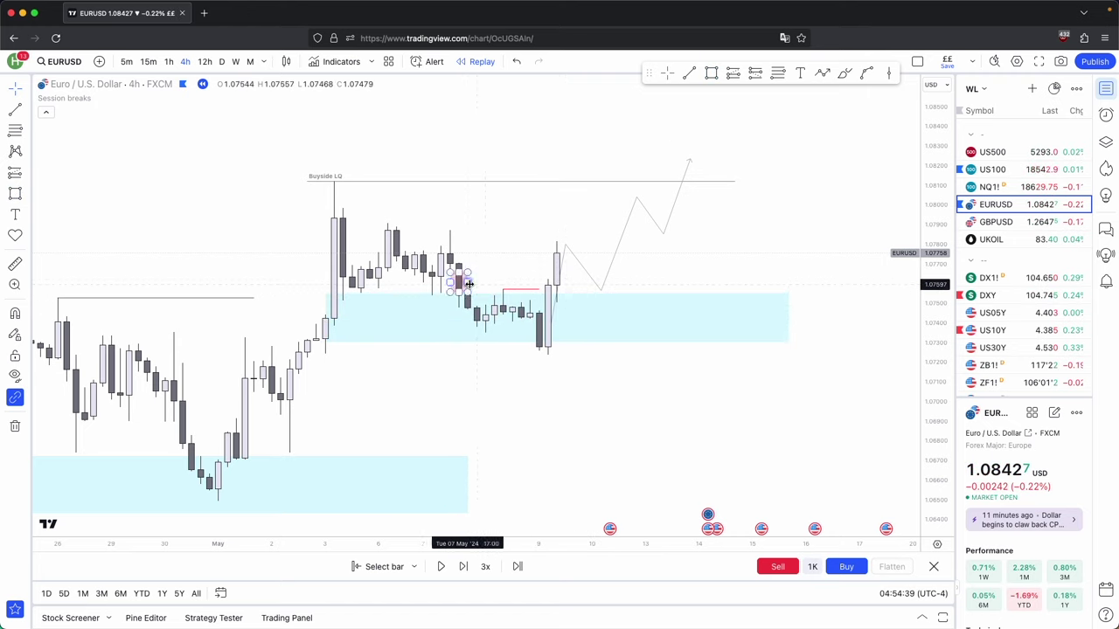
drag(468, 284, 573, 289)
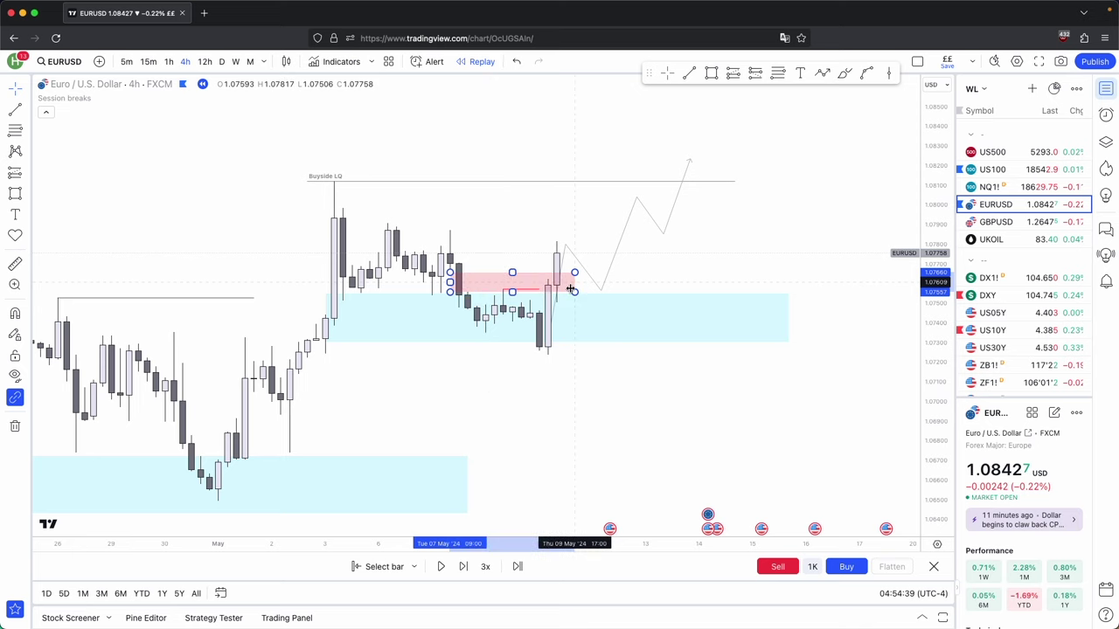
click(586, 298)
click(585, 352)
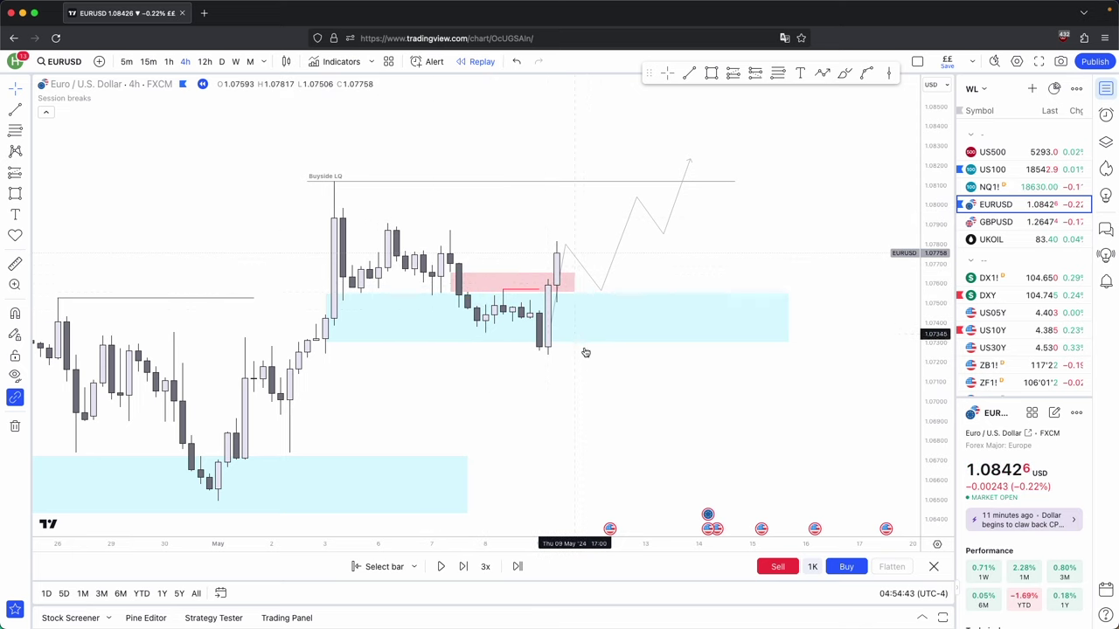
- Advance the replay past the 9 May rally candle and delete the pink rectangle over the 7 May gap
click(463, 566)
click(449, 283)
click(839, 126)
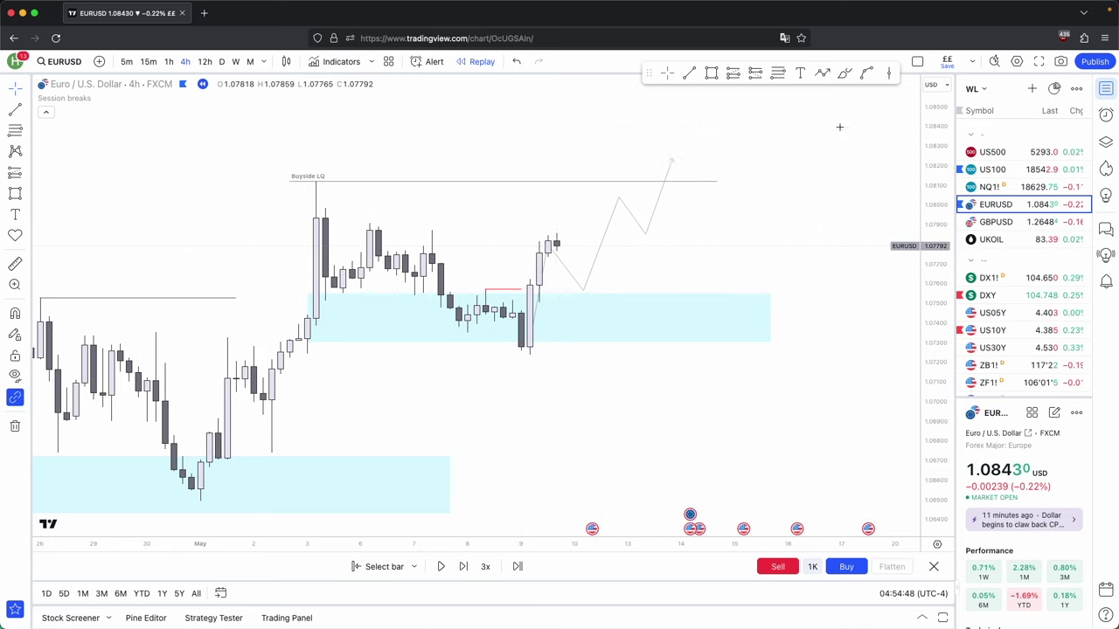
- Draw a pink rectangle over the 9 May bullish gap above the blue zone and remove the projected path
click(711, 74)
mouse_move(530, 257)
mouse_down()
mouse_move(552, 278)
mouse_move(671, 279)
mouse_up()
click(600, 452)
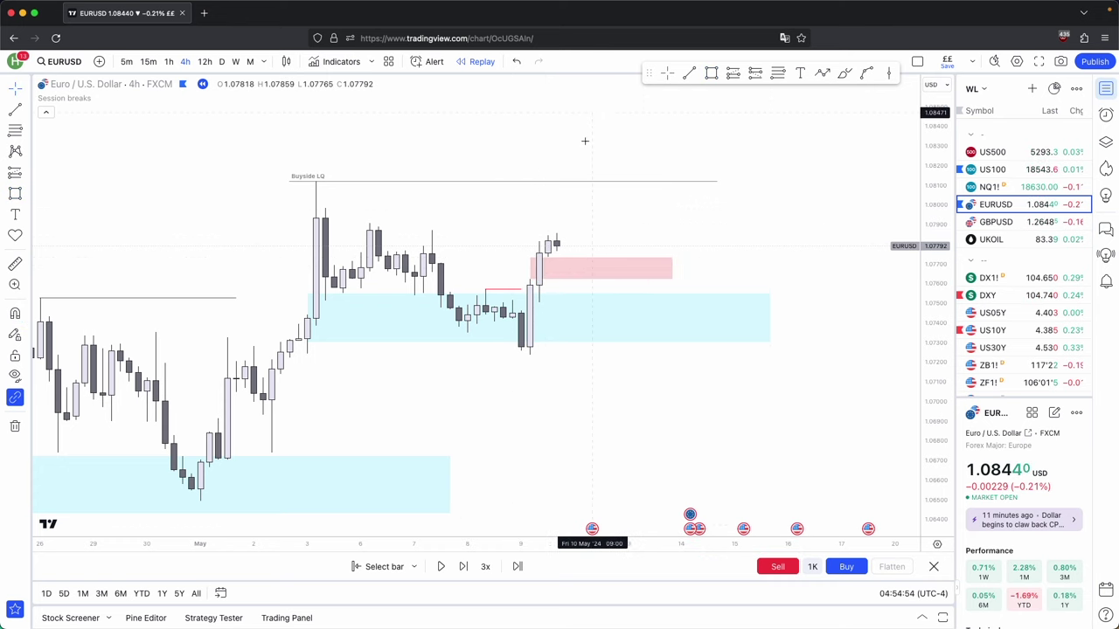
- Advance the replay candle by candle through 10 May until price dips into the pink gap, keeping EURUSD as the charted symbol
click(463, 568)
click(463, 568)
click(463, 568)
click(464, 568)
click(463, 568)
click(463, 568)
key(Down)
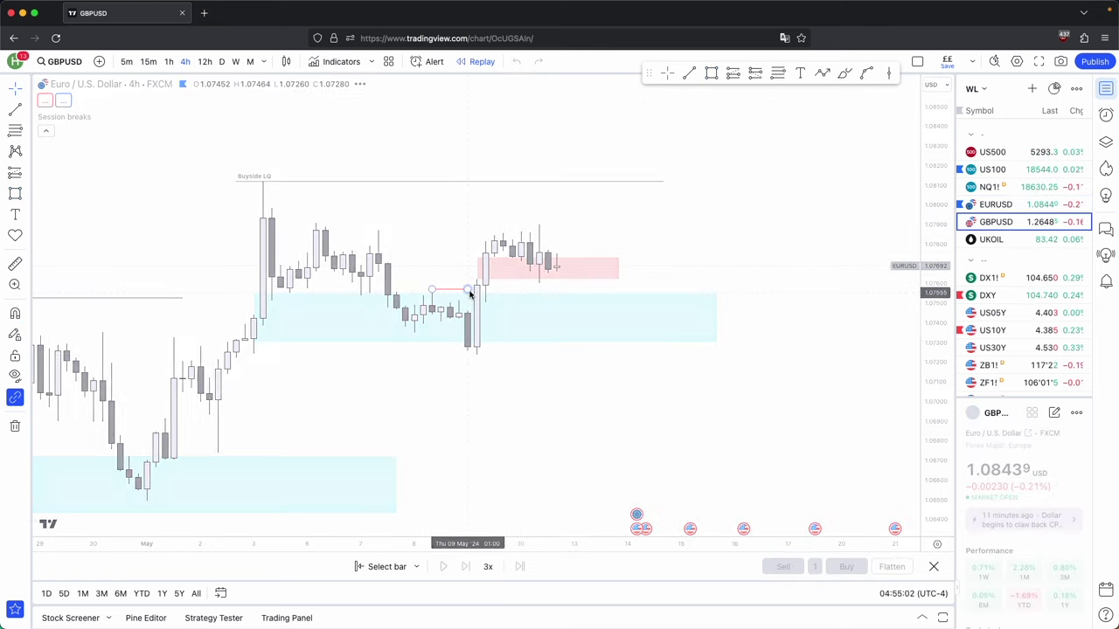
key(Up)
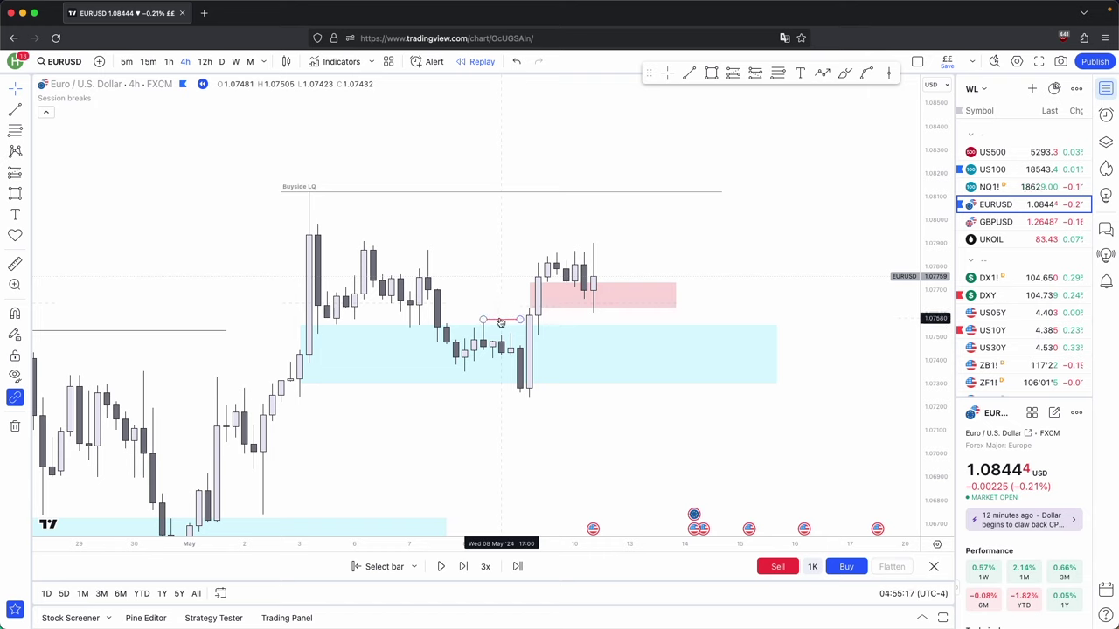
- Restyle the short line at the 8 May high, clearing its Buyside LQ label and colouring it red
click(494, 321)
click(504, 265)
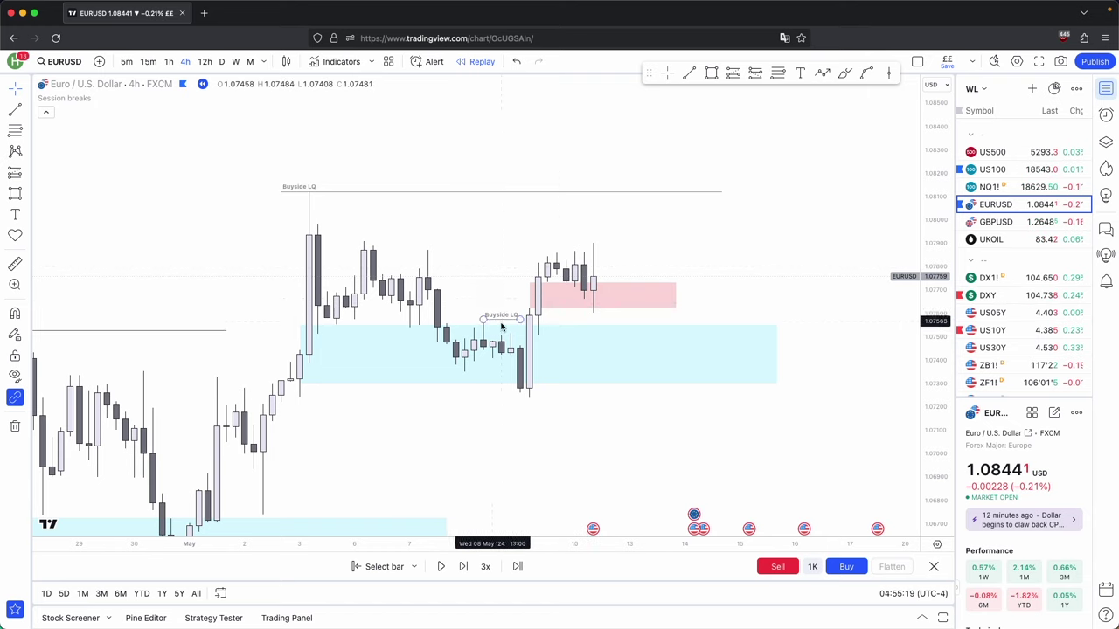
click(505, 316)
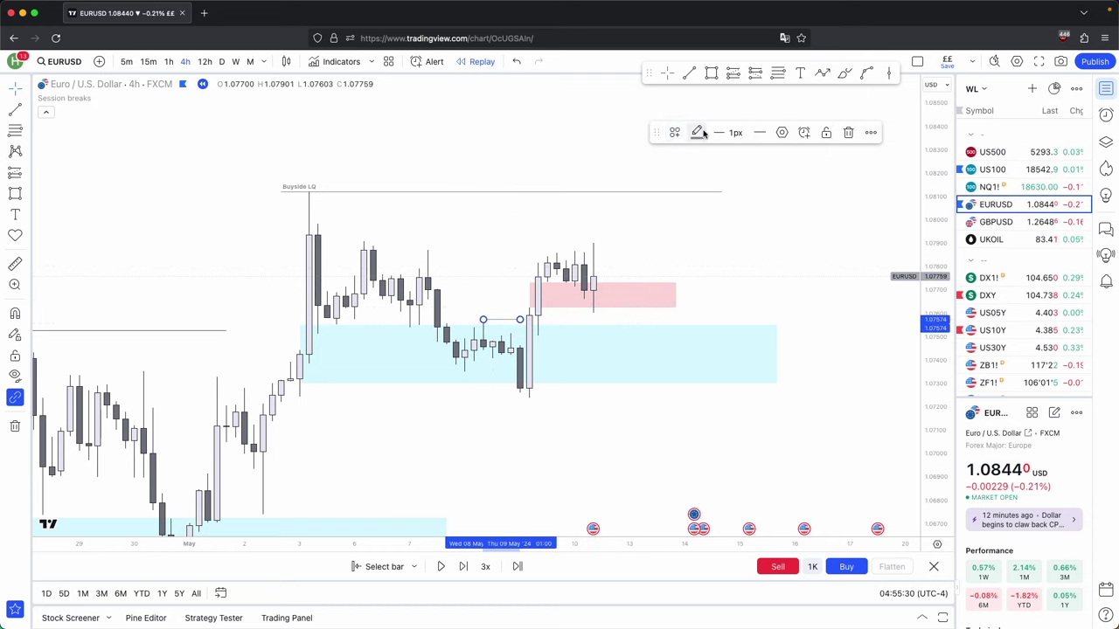
click(699, 132)
click(699, 173)
click(516, 272)
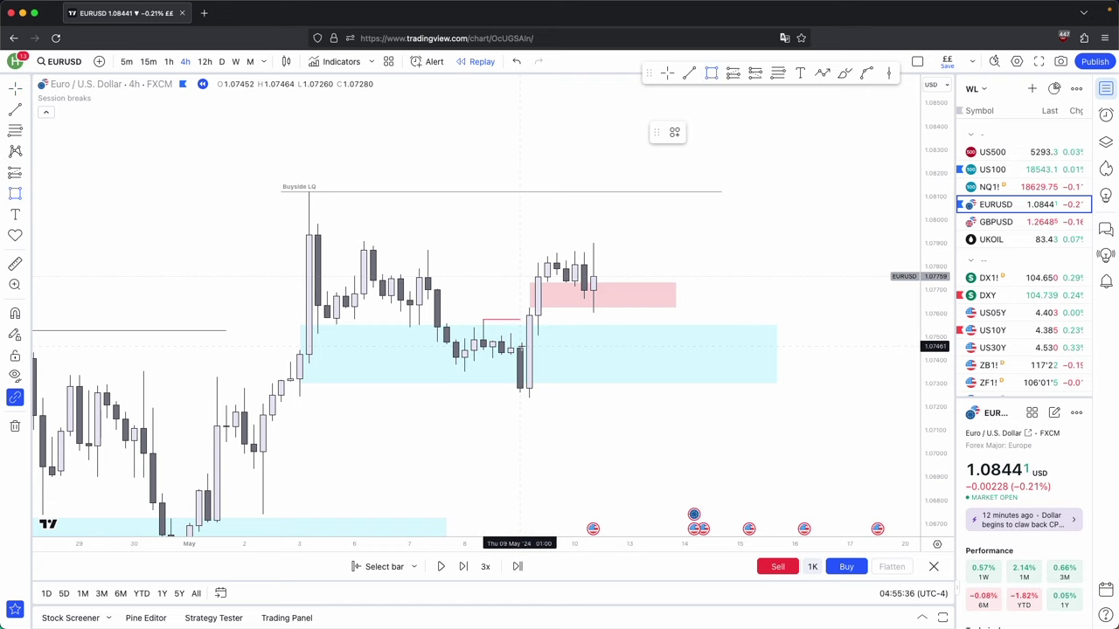
- Draw a thin pink rectangle over the 9 May gap inside the blue zone, about 1.07506 to 1.07468, extending it to 14 May
super+click(522, 345)
super+click(538, 335)
drag(538, 340, 652, 337)
drag(652, 337, 712, 339)
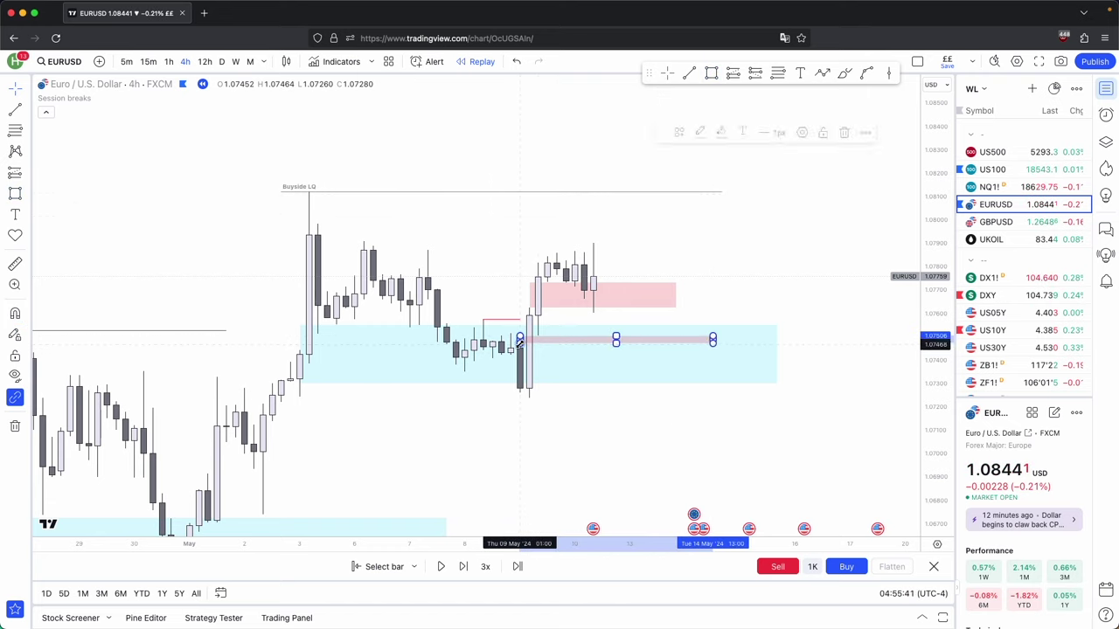
- Advance the replay to the 13 May rally and draw a short horizontal line from the 10 May high at about 1.0790
click(462, 567)
click(463, 567)
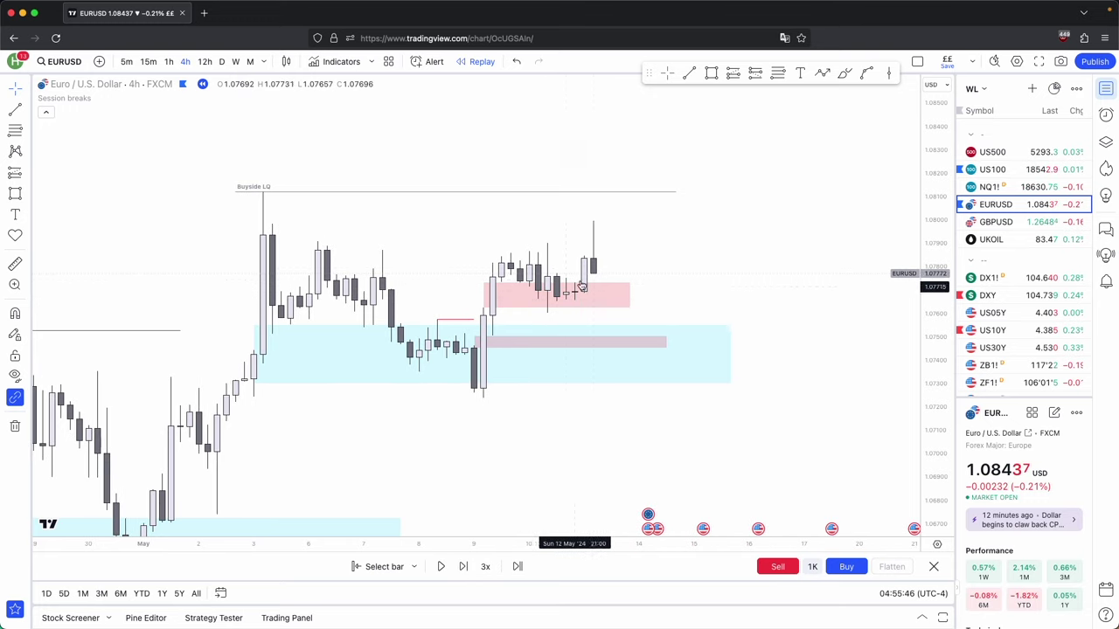
key(alt+t)
click(547, 244)
click(585, 243)
click(621, 249)
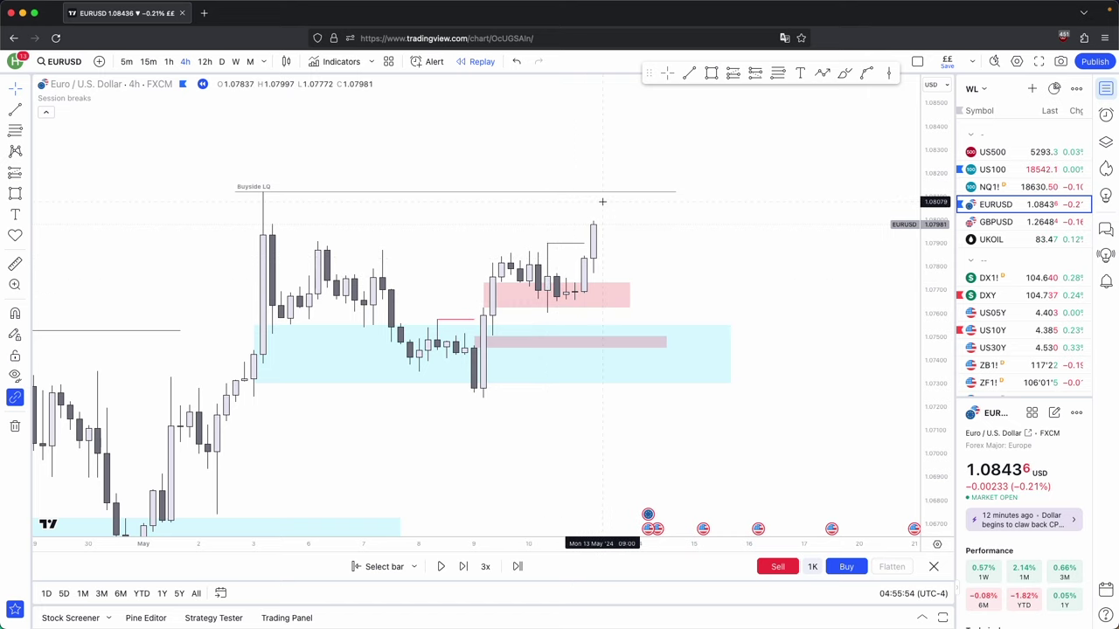
- Advance the replay through the 13 May pullback and draw a small rectangle over the gap between about 1.07772 and 1.07731
click(464, 566)
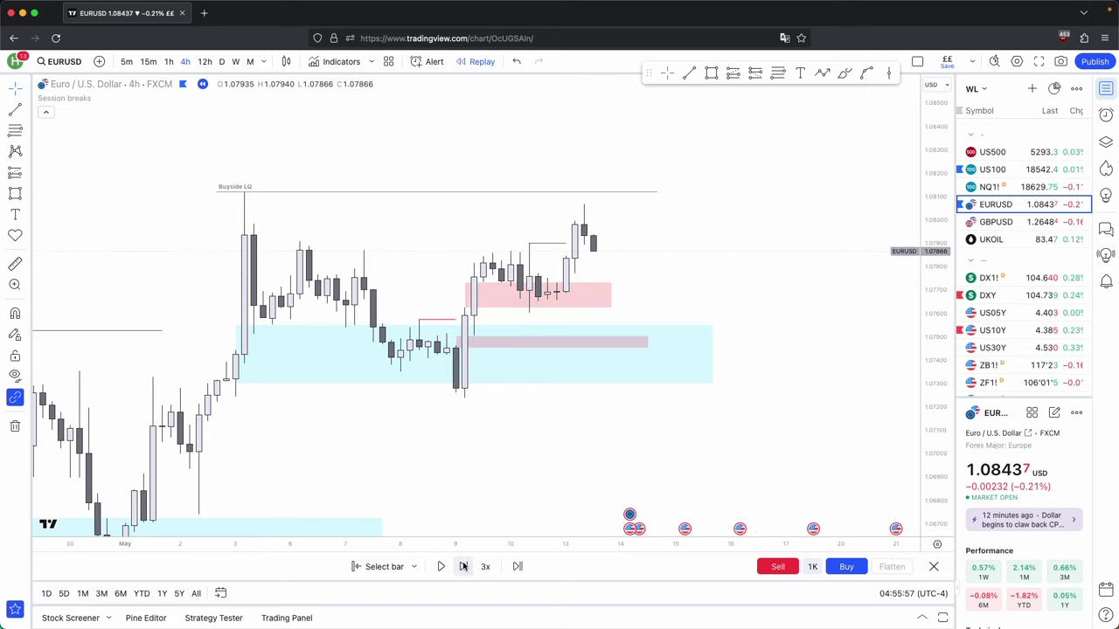
key(alt+shift+r)
super+click(549, 284)
super+click(567, 274)
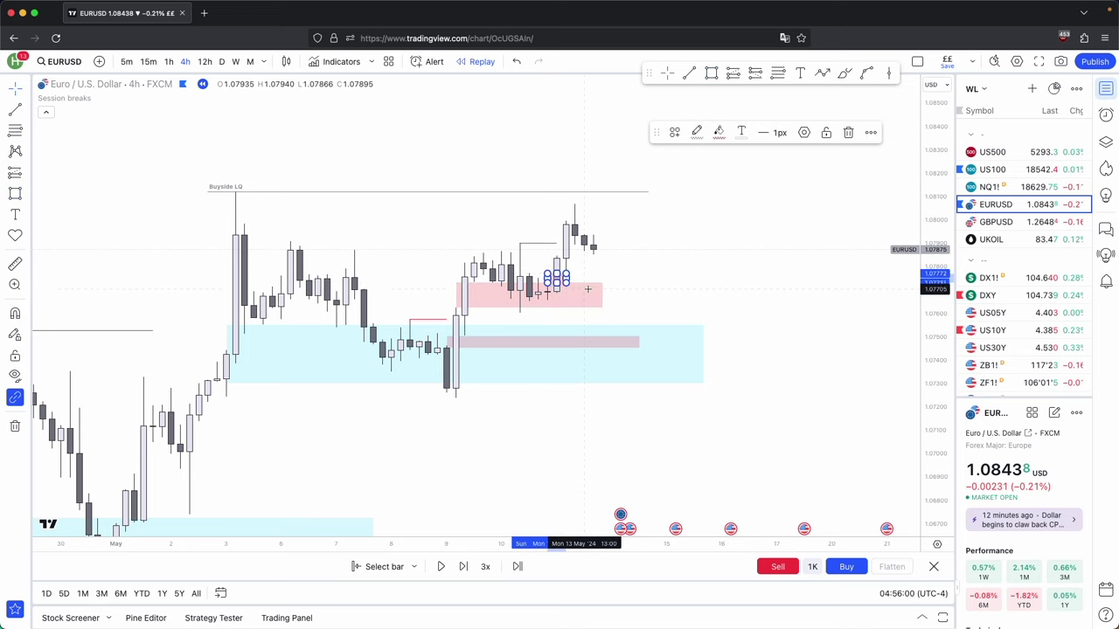
- Delete the two pink rectangles marking the 9 May gaps
click(589, 290)
click(849, 134)
click(593, 342)
click(847, 133)
- Extend the small pink rectangle over the 13 May gap forward in time to 16 May
drag(935, 314, 935, 131)
drag(783, 233, 775, 242)
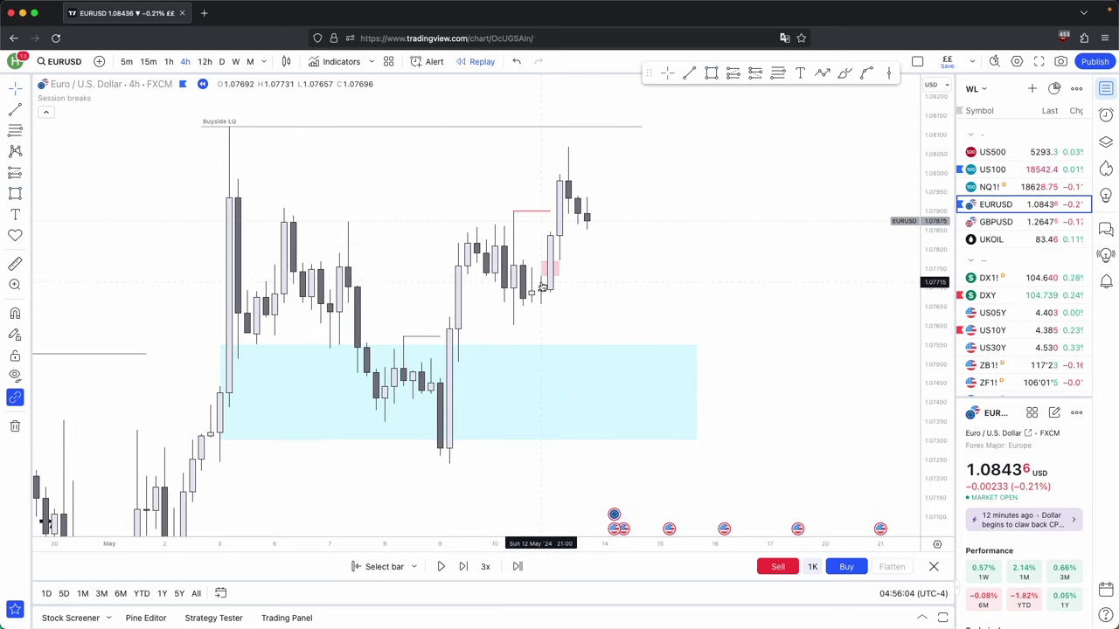
click(541, 277)
click(566, 240)
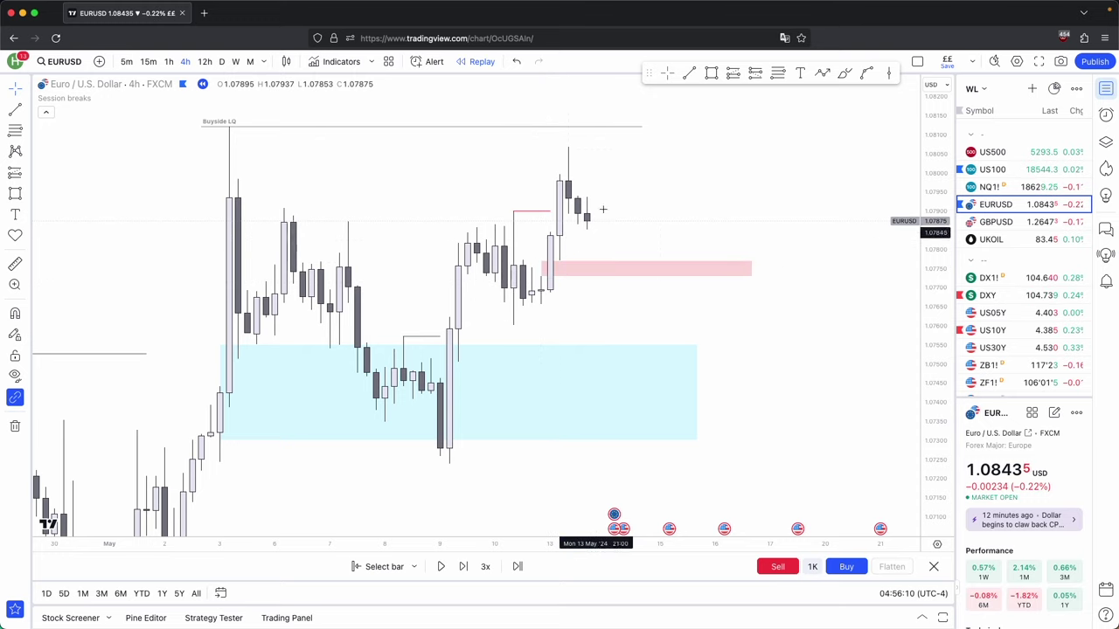
- Draw a second pink rectangle over the upper 13 May gap, from 1.07846 to about 1.0789, extending it to 16 May
click(712, 75)
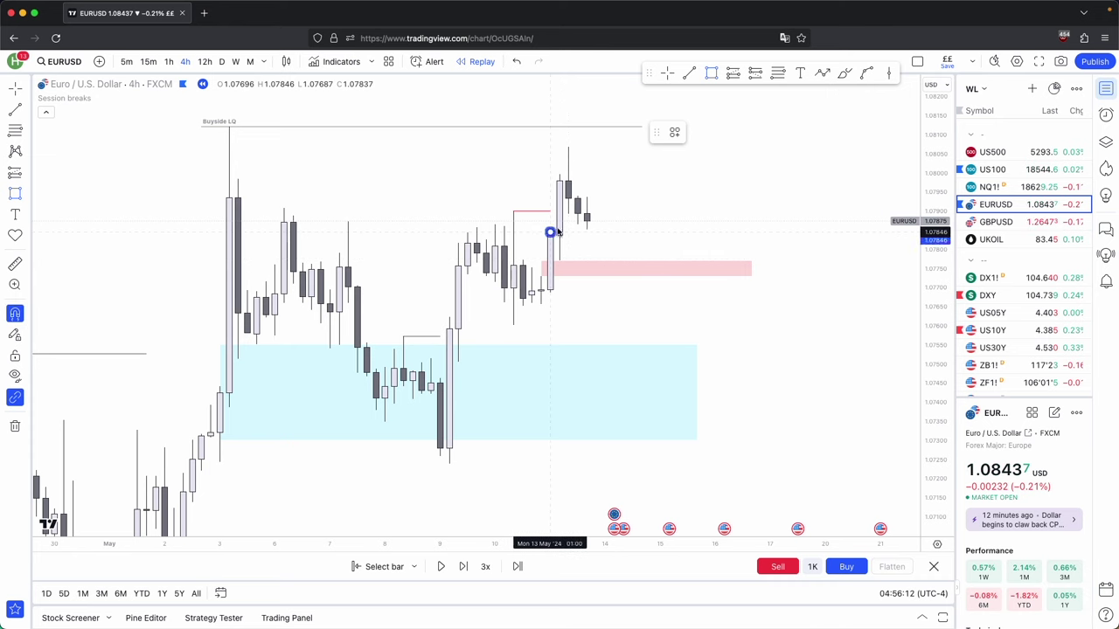
click(568, 214)
drag(663, 225, 826, 224)
- Advance the replay through 14 May until price breaks above the Buyside LQ line
click(463, 567)
click(463, 567)
click(464, 567)
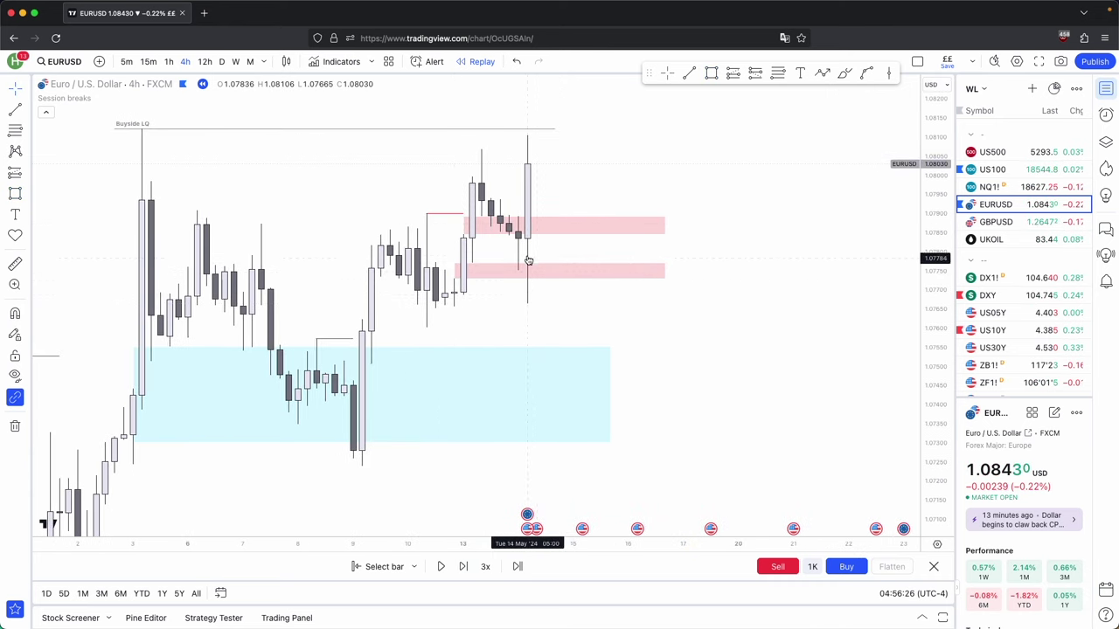
click(465, 567)
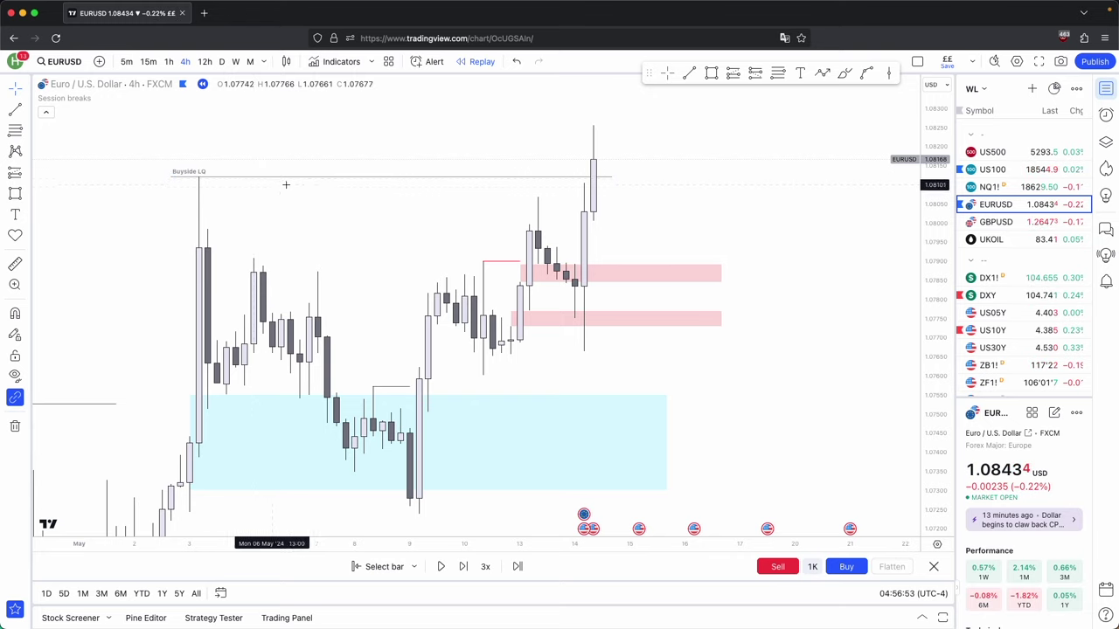
drag(315, 194, 348, 180)
drag(946, 291, 904, 388)
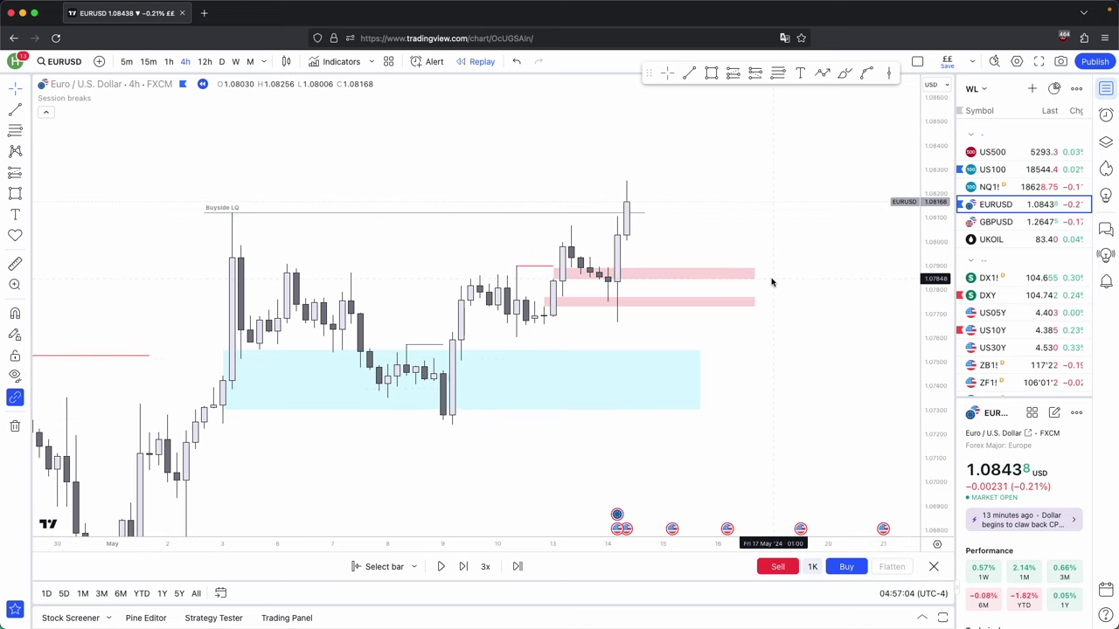
scroll(812, 375, left, 3)
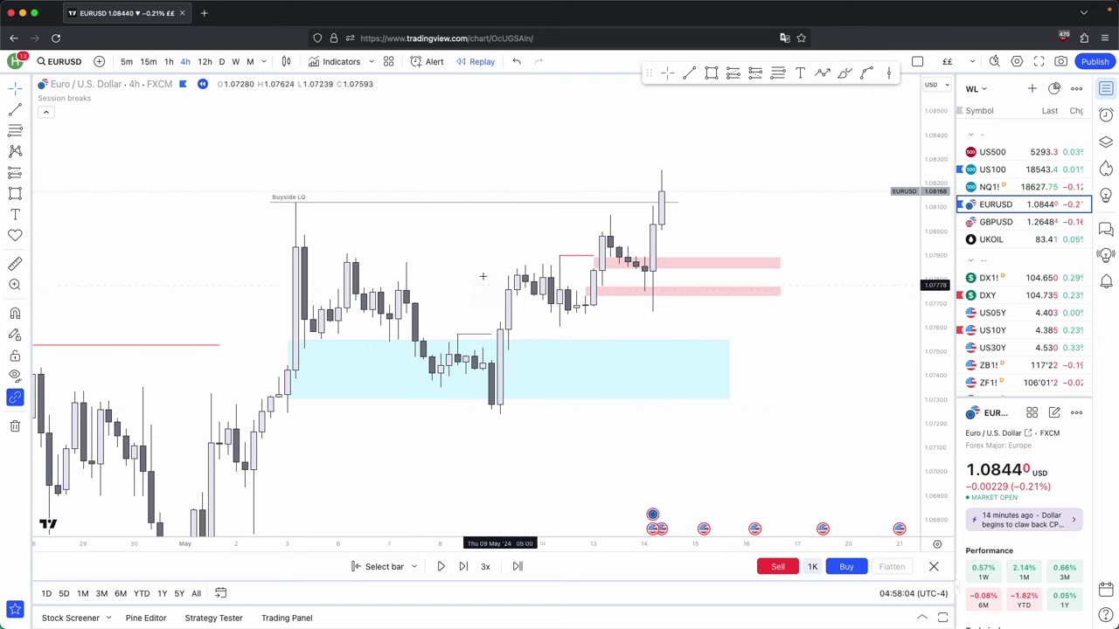
- Draw a pink rectangle over the 9 May gap between 1.07735 and 1.07624, extending it to 14 May
drag(482, 274, 557, 268)
scroll(558, 268, up, 1)
scroll(563, 321, up, 1)
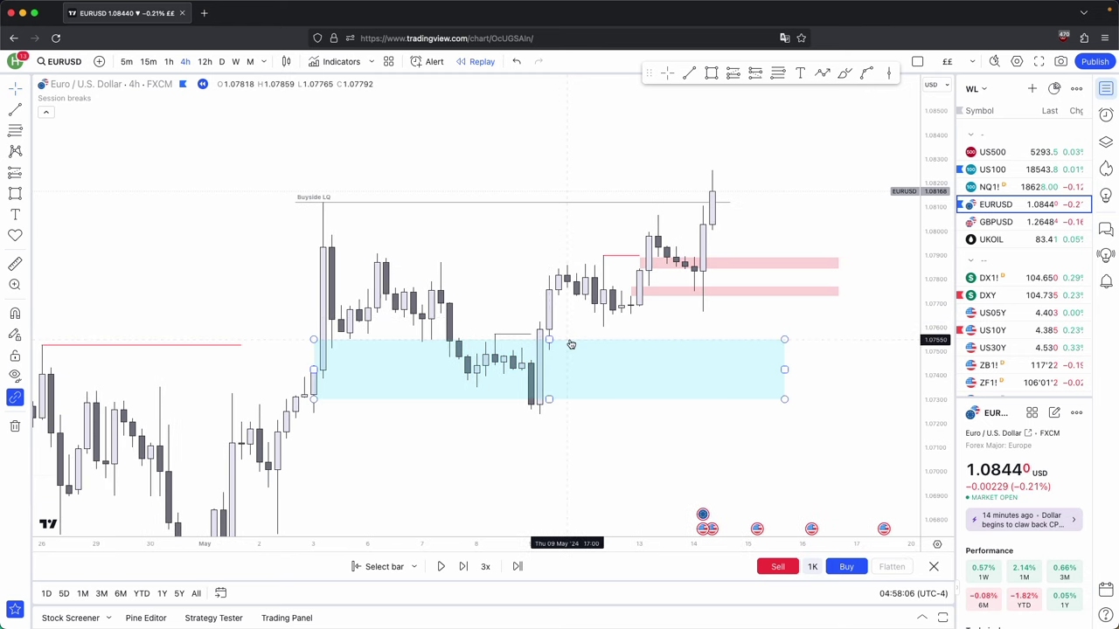
click(711, 73)
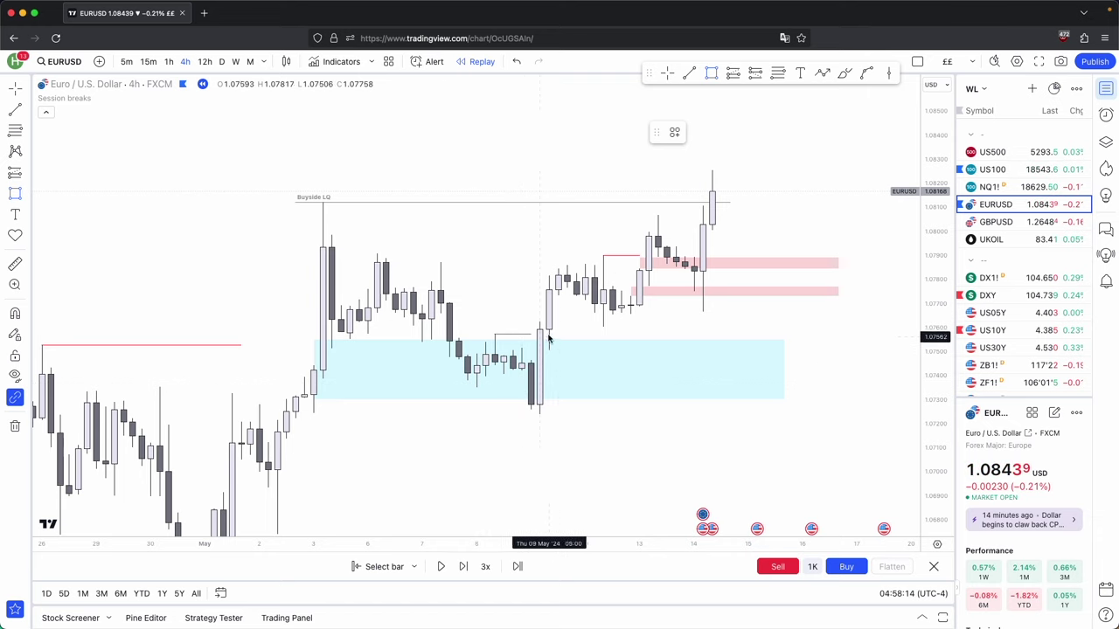
click(540, 296)
click(694, 322)
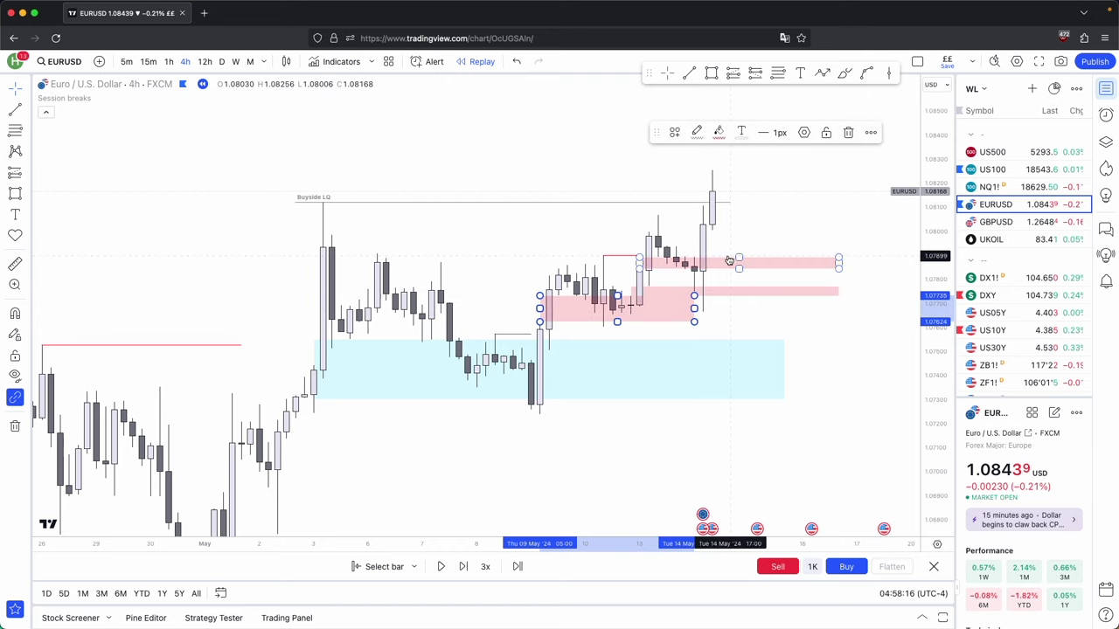
click(736, 324)
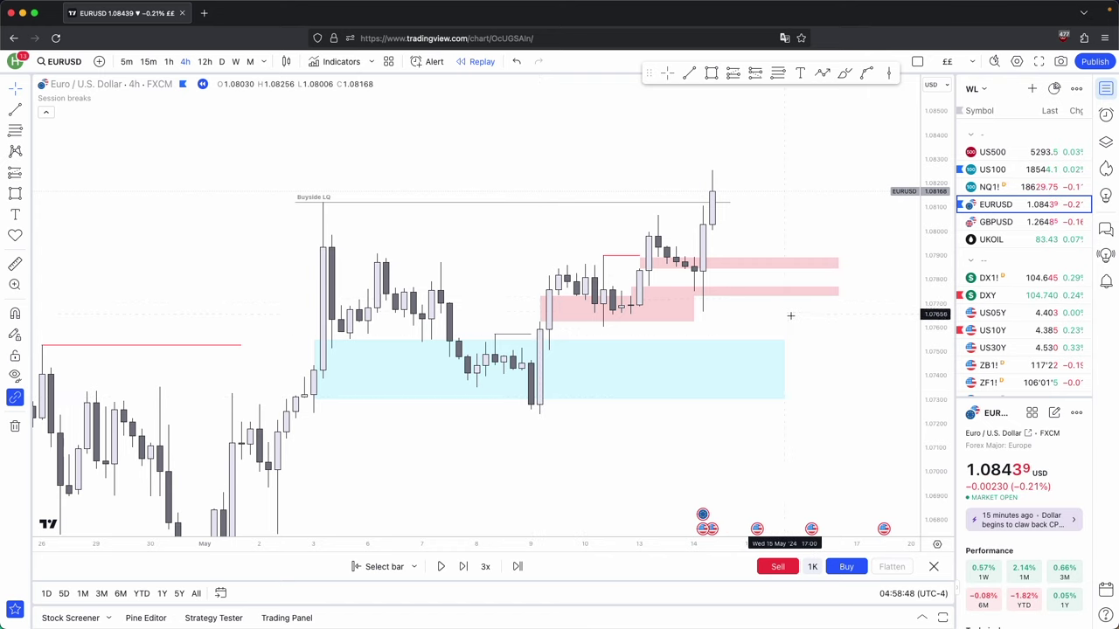
- Delete the three pink gap rectangles together with the short line at the 10 May high
drag(838, 325, 599, 247)
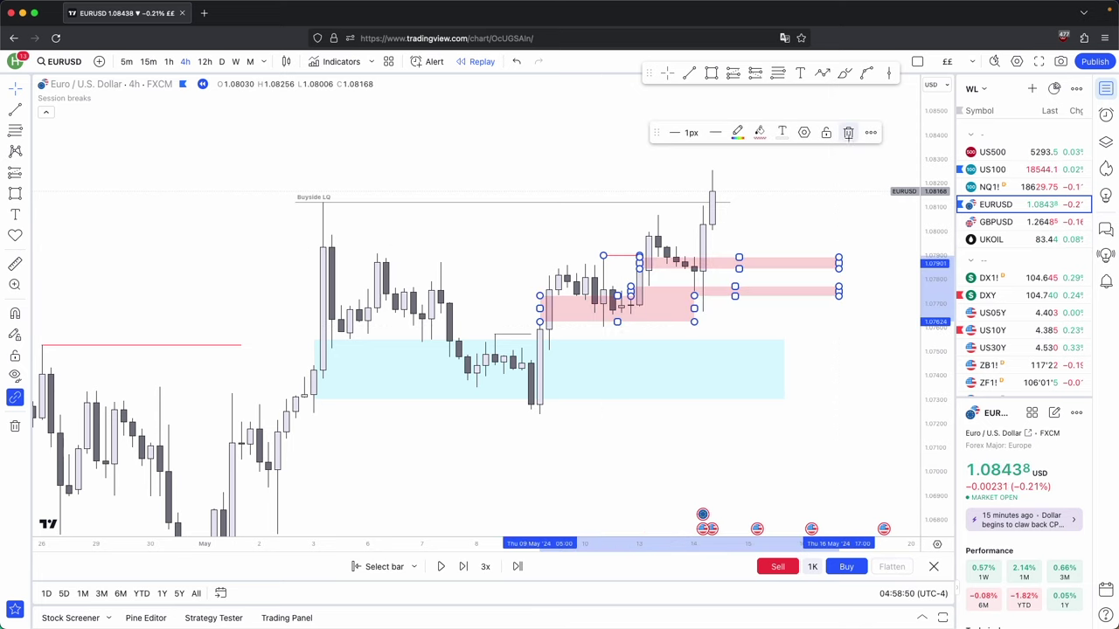
click(849, 132)
- Draw a thin pink rectangle over the 9 May gap inside the blue zone, extending it to 15 May
drag(472, 282, 459, 277)
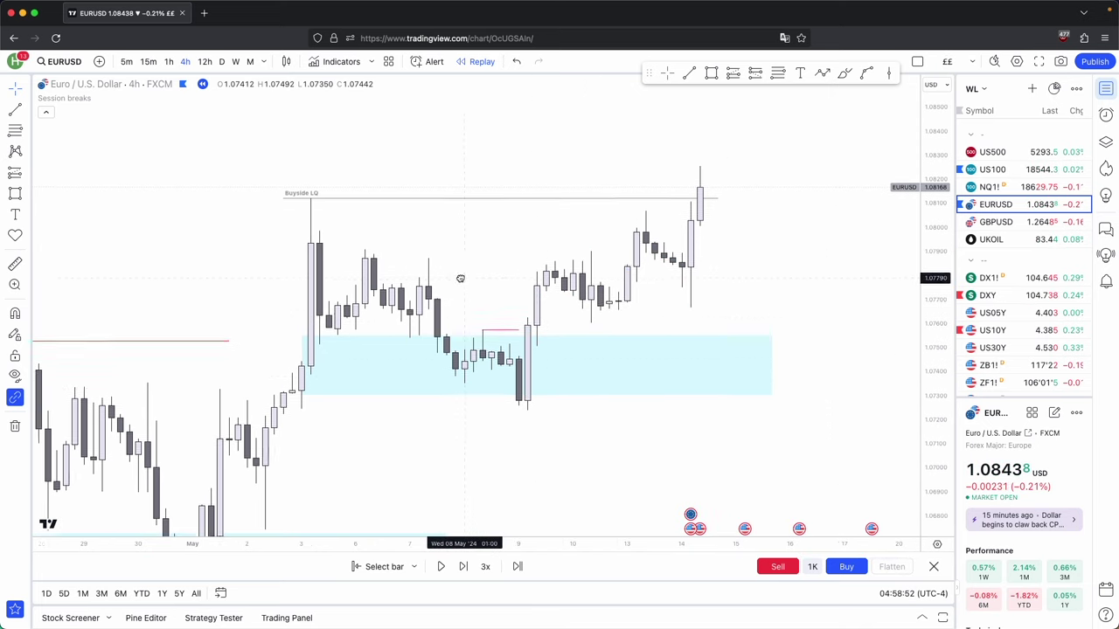
scroll(462, 275, up, 1)
click(711, 74)
mouse_move(500, 346)
mouse_down()
mouse_move(525, 358)
mouse_move(752, 352)
mouse_up()
click(787, 317)
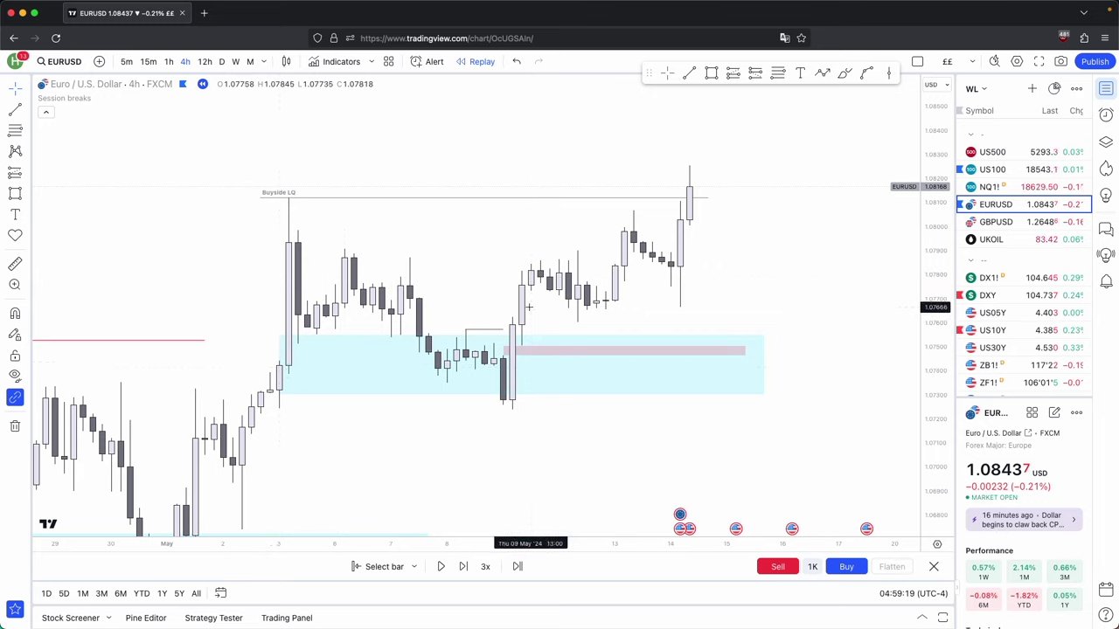
- Draw a taller pink rectangle over the upper 9 May gap above the blue zone, extending it to 15 May
click(712, 74)
mouse_move(512, 291)
mouse_down()
mouse_move(519, 316)
mouse_move(735, 318)
mouse_up()
click(544, 323)
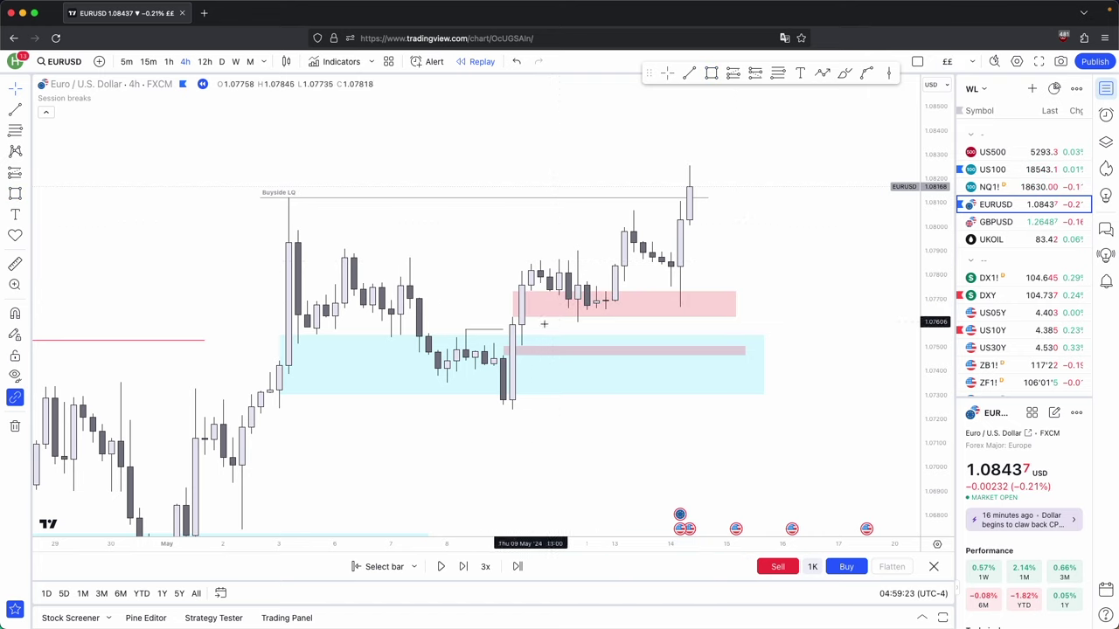
mouse_move(513, 304)
mouse_down()
mouse_move(522, 304)
mouse_move(512, 303)
mouse_up()
click(589, 273)
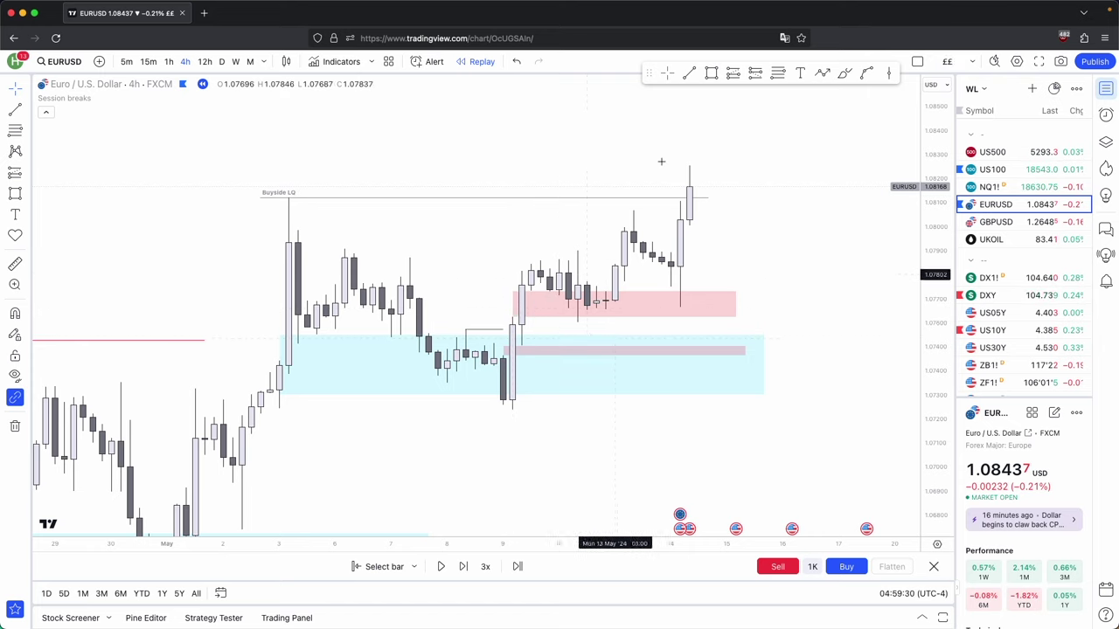
- Measure the 9 to 13 May consolidation range and the 13 May rally out of it
click(776, 74)
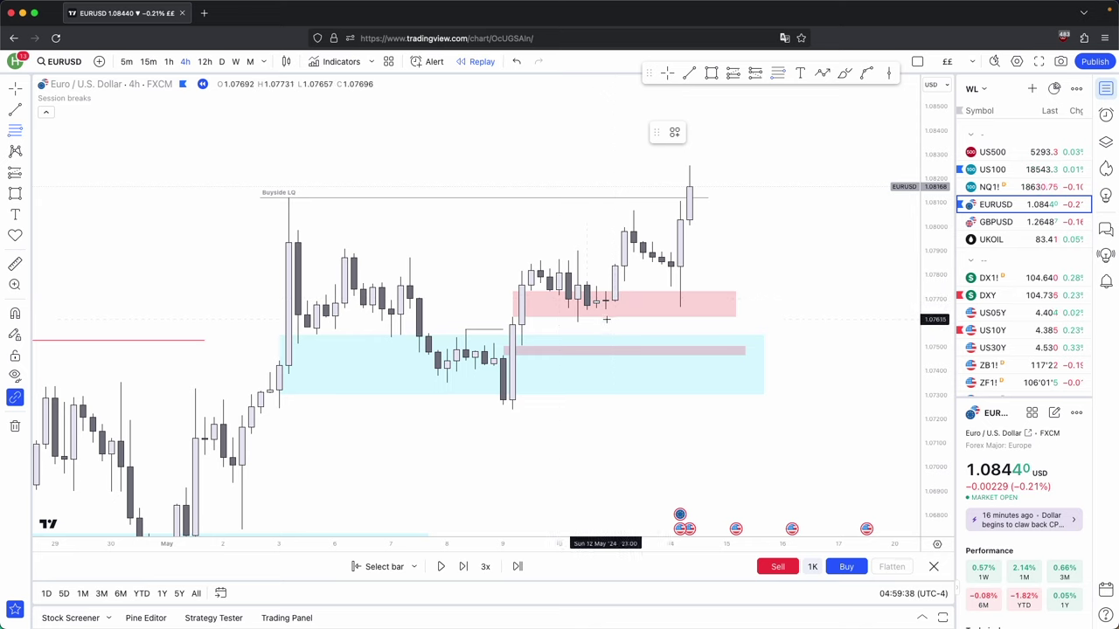
shift+click(540, 254)
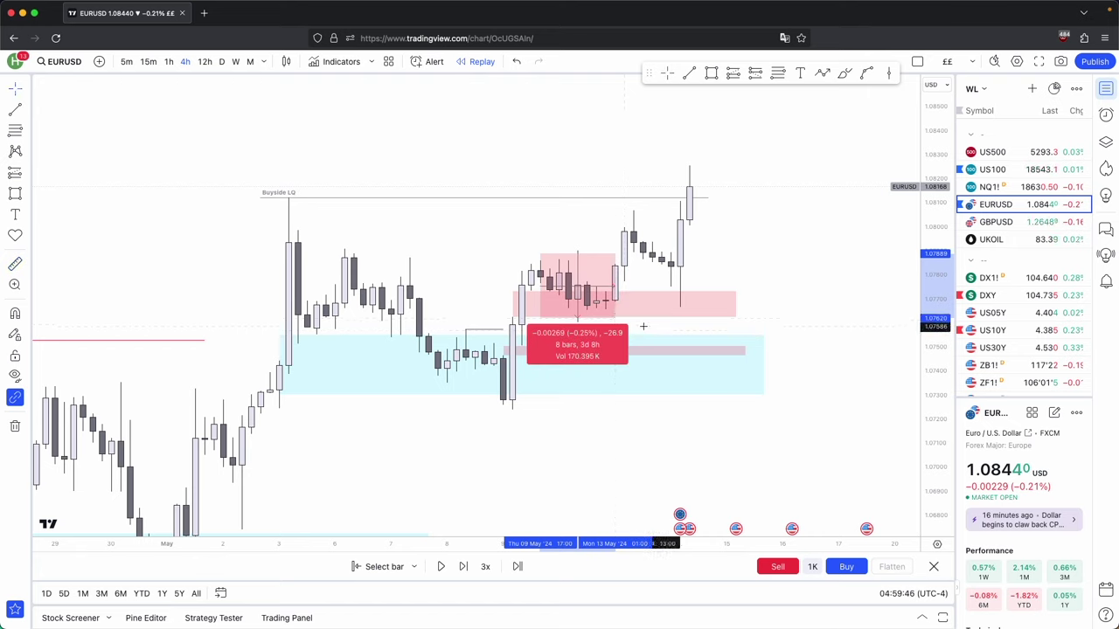
click(569, 274)
shift+click(615, 305)
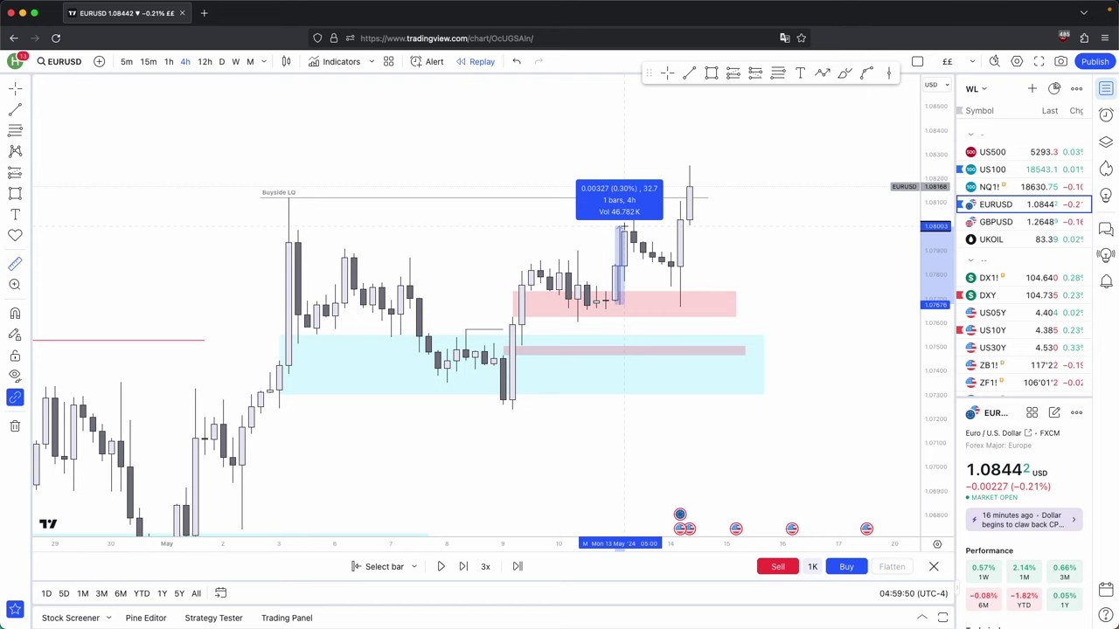
click(622, 226)
click(683, 305)
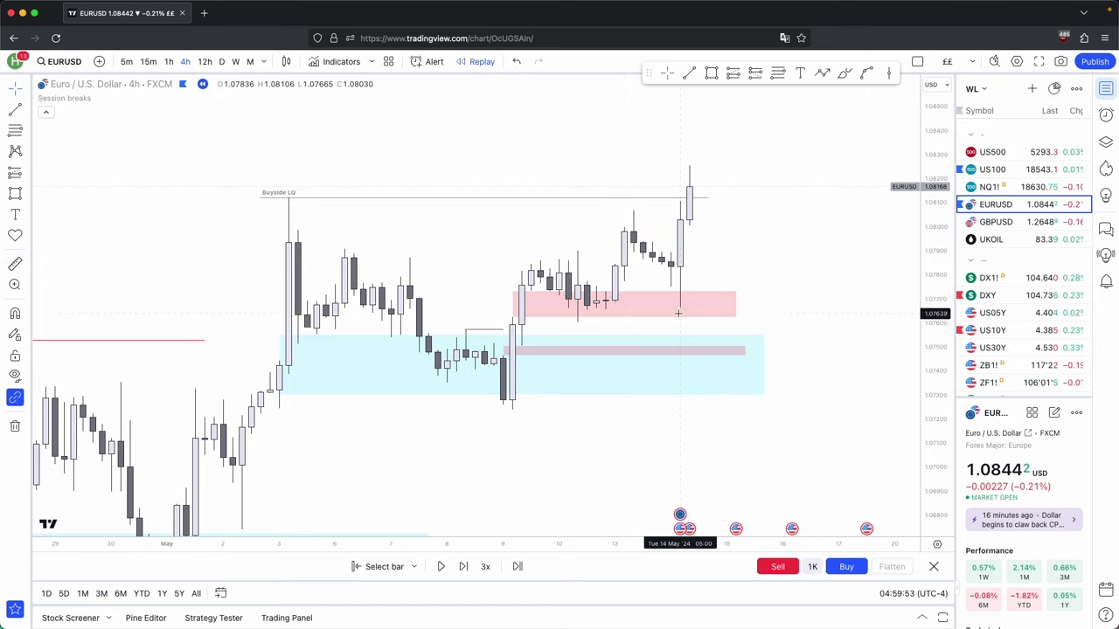
- Measure the 14 May rally from its low to its high
shift+click(678, 312)
click(692, 162)
click(771, 202)
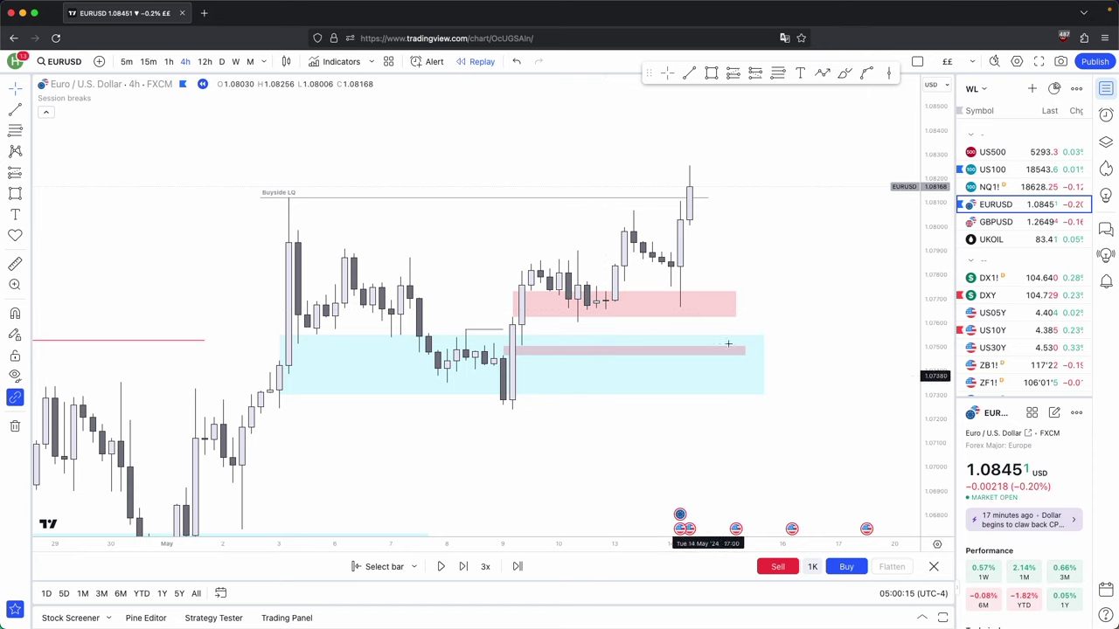
- Move the start of the Buyside LQ line onto the 3 May high
drag(261, 194, 288, 195)
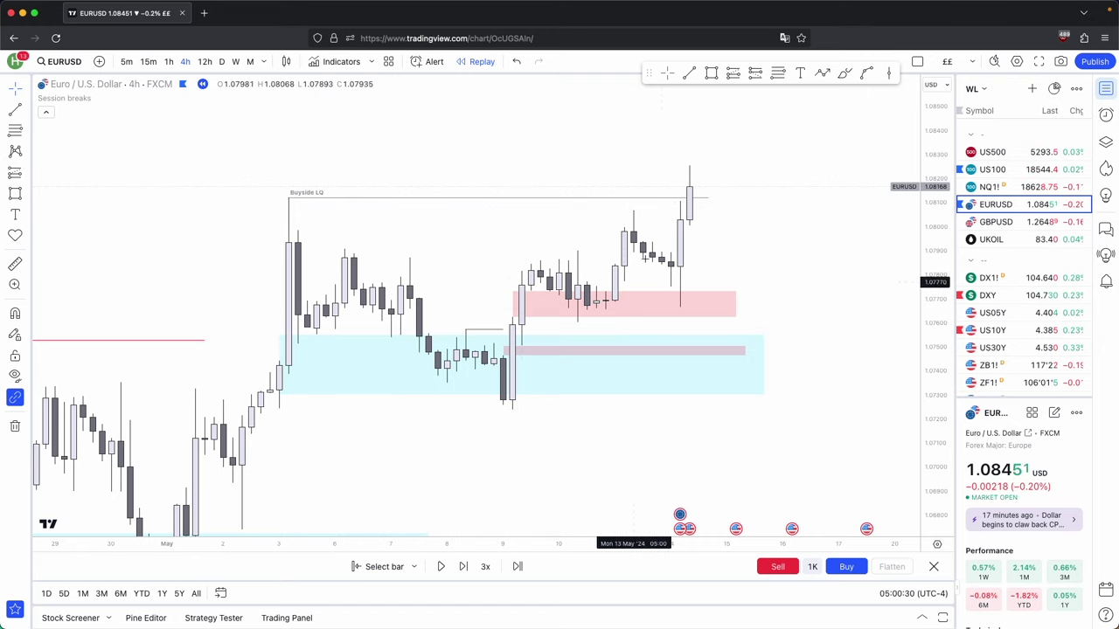
drag(724, 234, 744, 225)
scroll(743, 224, down, 1)
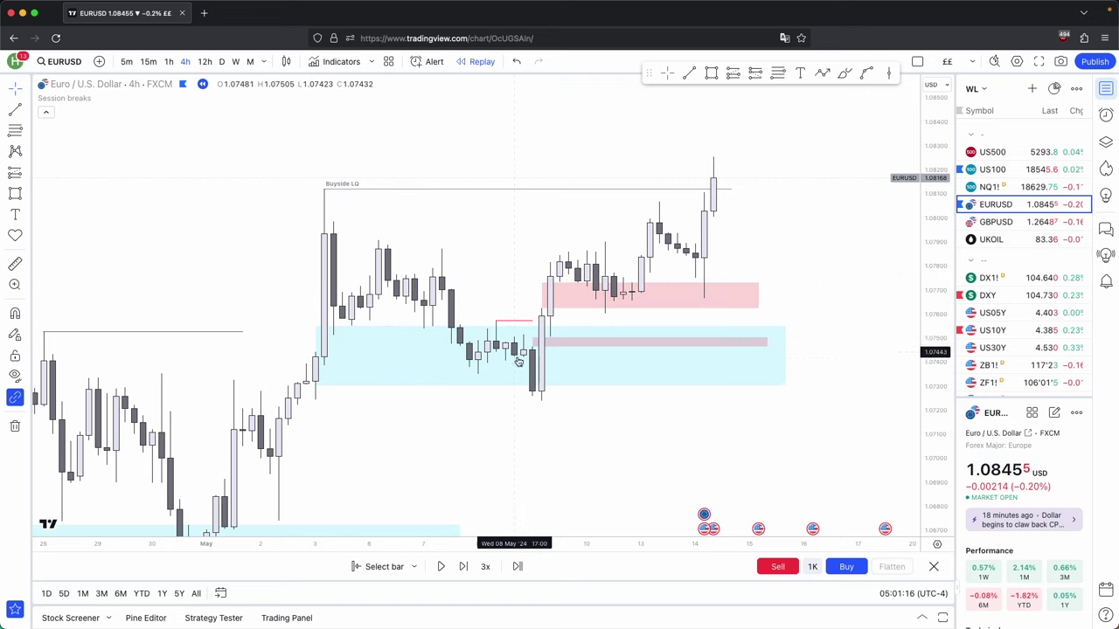
click(320, 361)
mouse_move(316, 357)
mouse_down()
mouse_move(326, 357)
mouse_move(316, 356)
mouse_up()
click(280, 287)
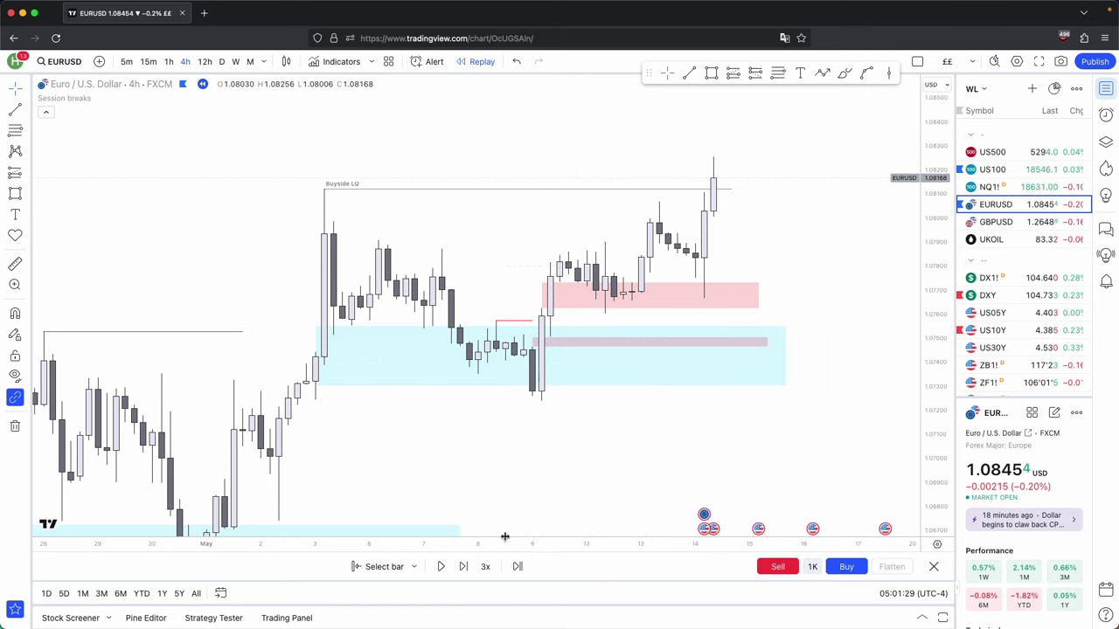
- Measure the 8 to 9 May rally out of the blue zone and the 9 to 14 May rise out of the upper pink zone
shift+click(505, 407)
click(568, 250)
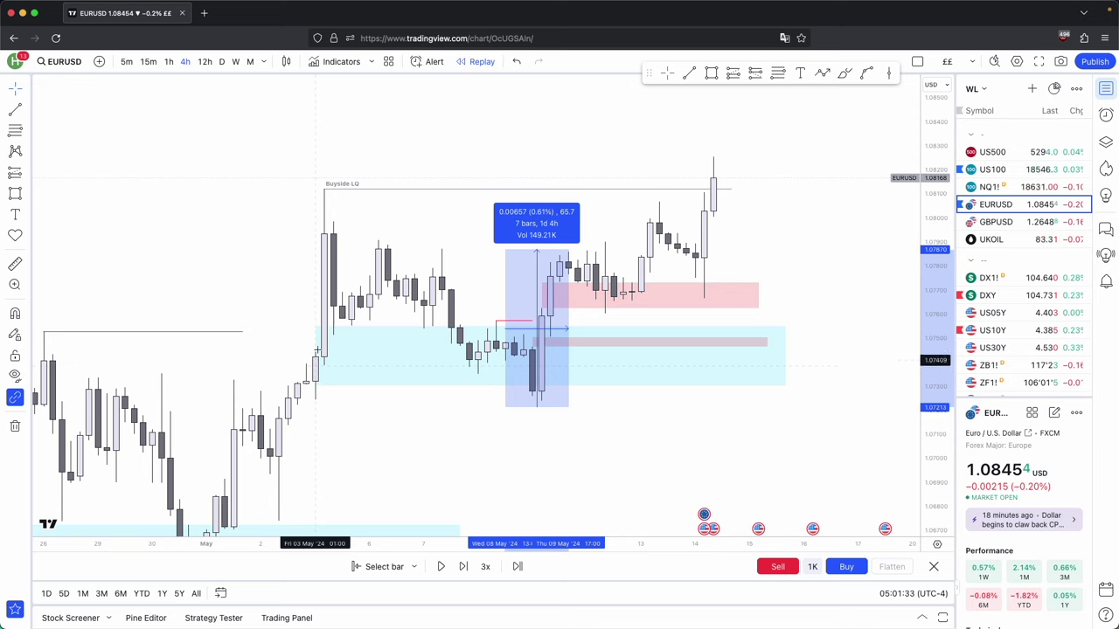
click(577, 332)
drag(577, 320, 722, 149)
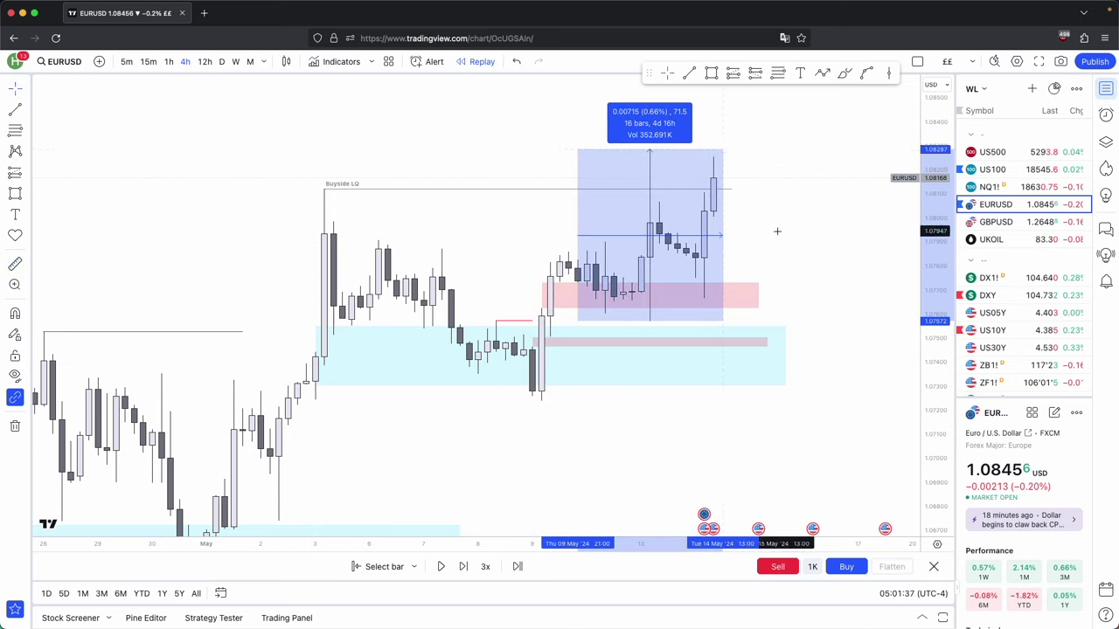
click(760, 262)
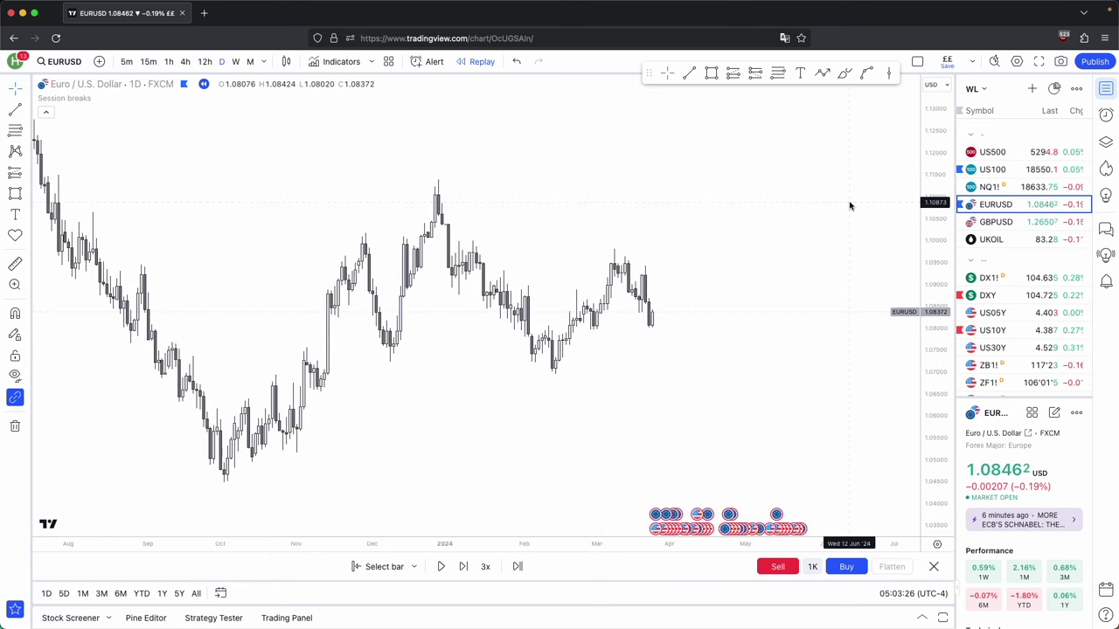
- Switch the chart to the weekly timeframe and rescale it to show the swings since 2022
scroll(786, 245, up, 5)
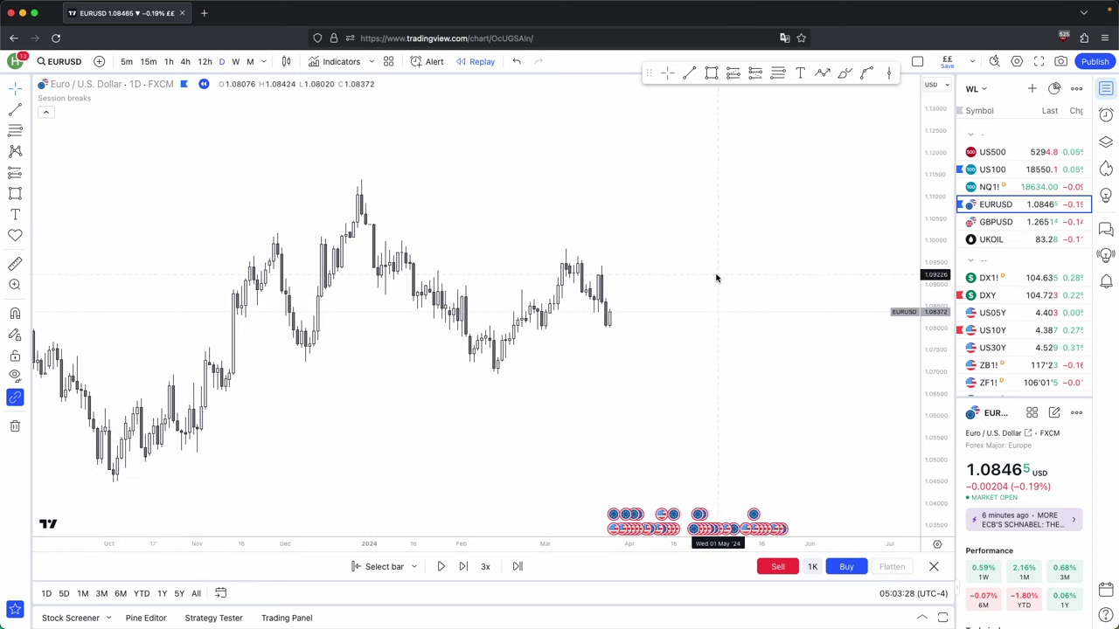
click(235, 61)
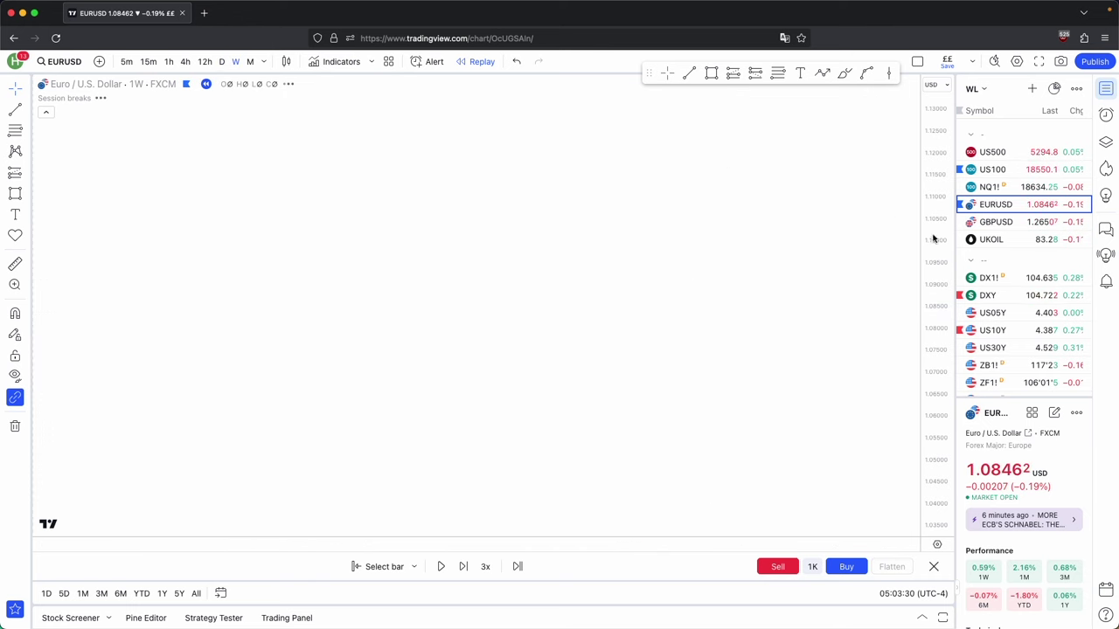
drag(941, 277, 941, 367)
drag(679, 298, 725, 306)
- Sketch a zigzag path from the July 2023 high through the October low and December high into projected lower swings
click(822, 73)
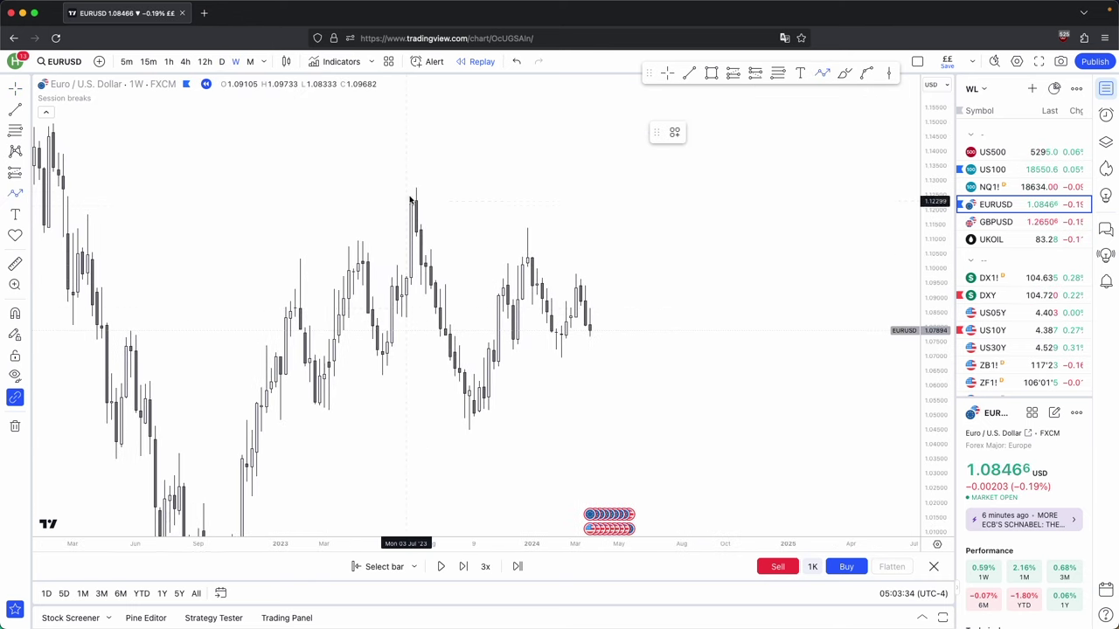
click(416, 190)
click(478, 417)
click(527, 229)
click(638, 465)
click(712, 347)
click(788, 476)
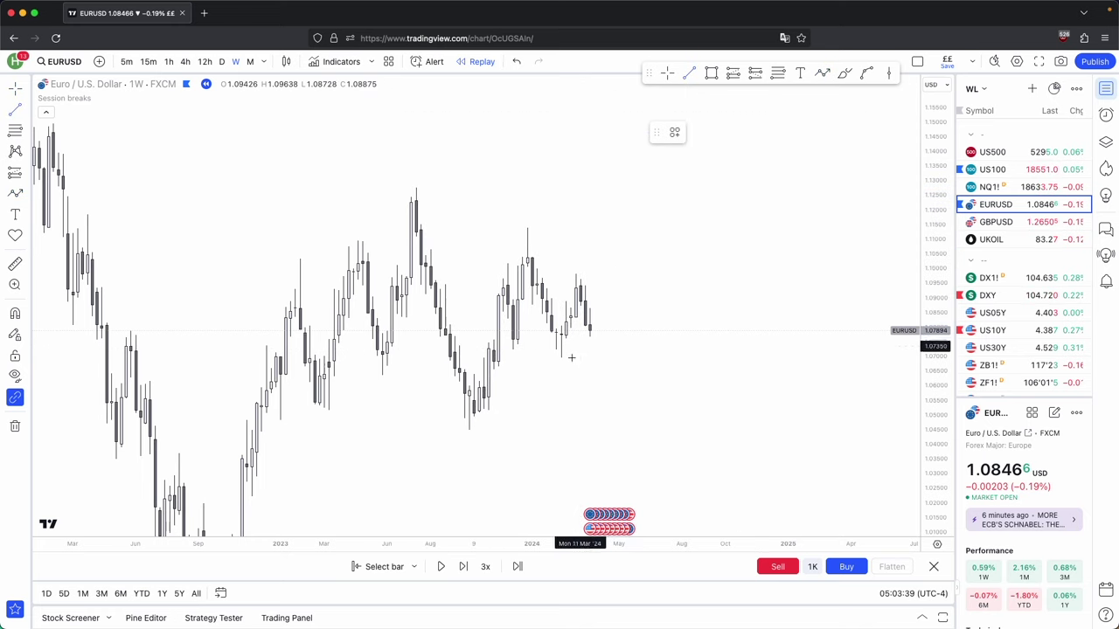
- Draw a horizontal line at the February 2024 low and apply the Sellside LQ template to it
drag(560, 369, 654, 359)
click(674, 132)
click(687, 351)
click(686, 345)
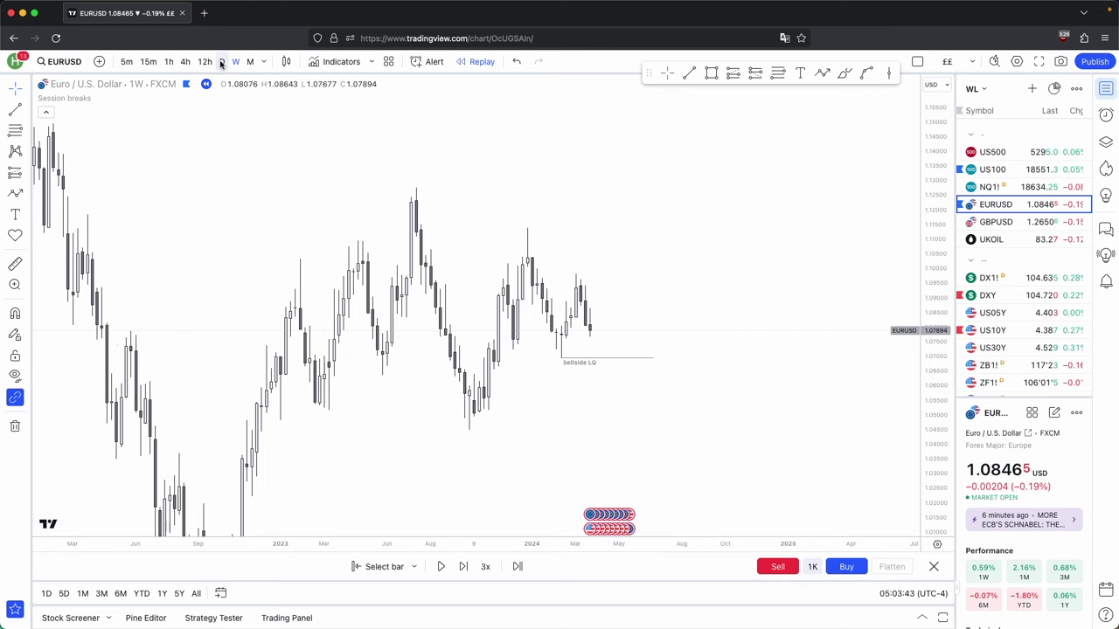
- Return to the daily timeframe and frame the February and March 2024 price action above the Sellside LQ line
click(221, 62)
scroll(857, 292, up, 5)
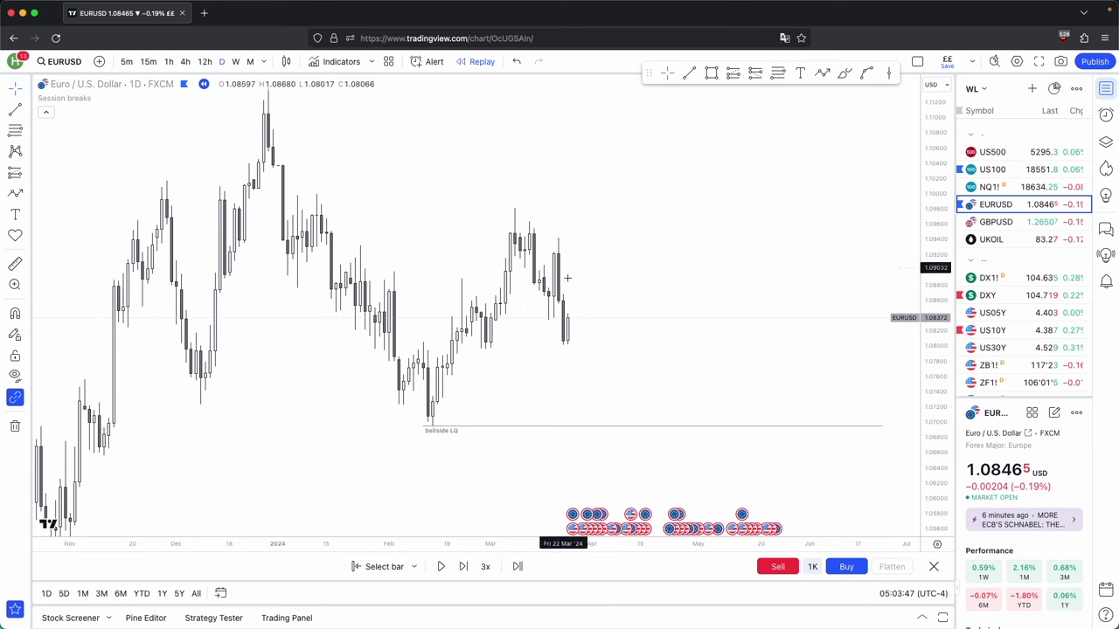
scroll(595, 279, up, 5)
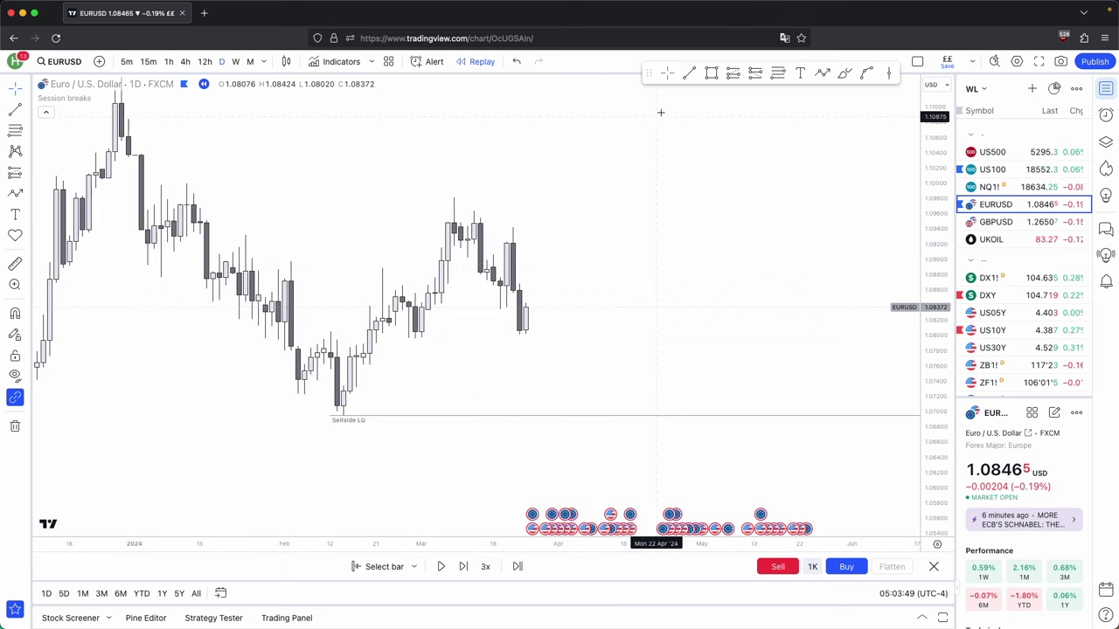
drag(500, 309, 514, 310)
click(697, 133)
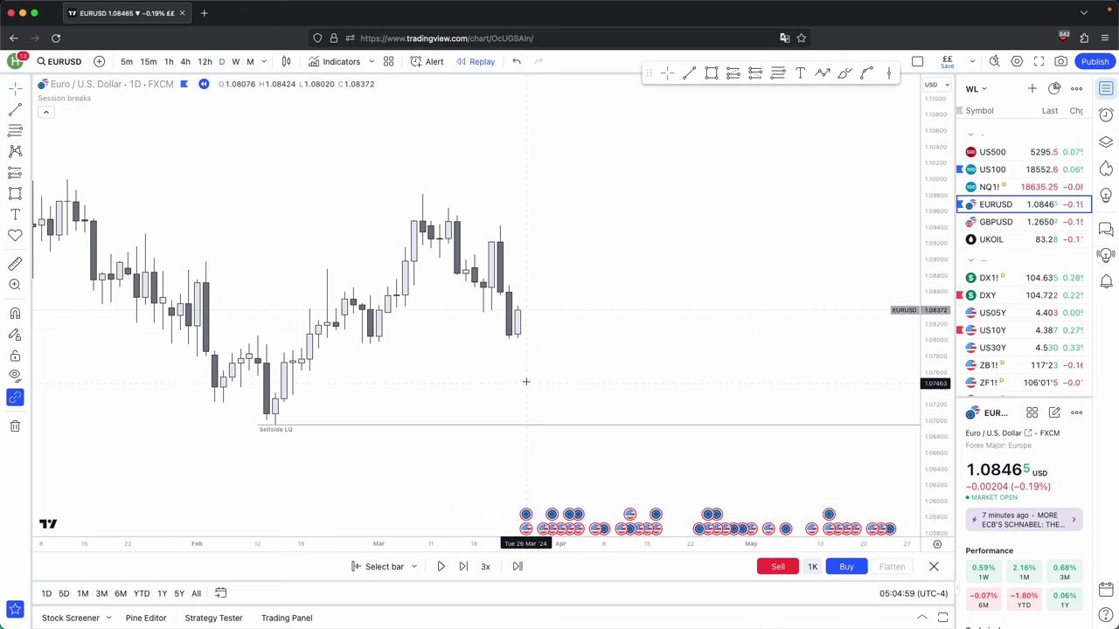
- Sketch a projected zigzag path from the 25 March candle down to the Sellside LQ line
scroll(534, 362, down, 1)
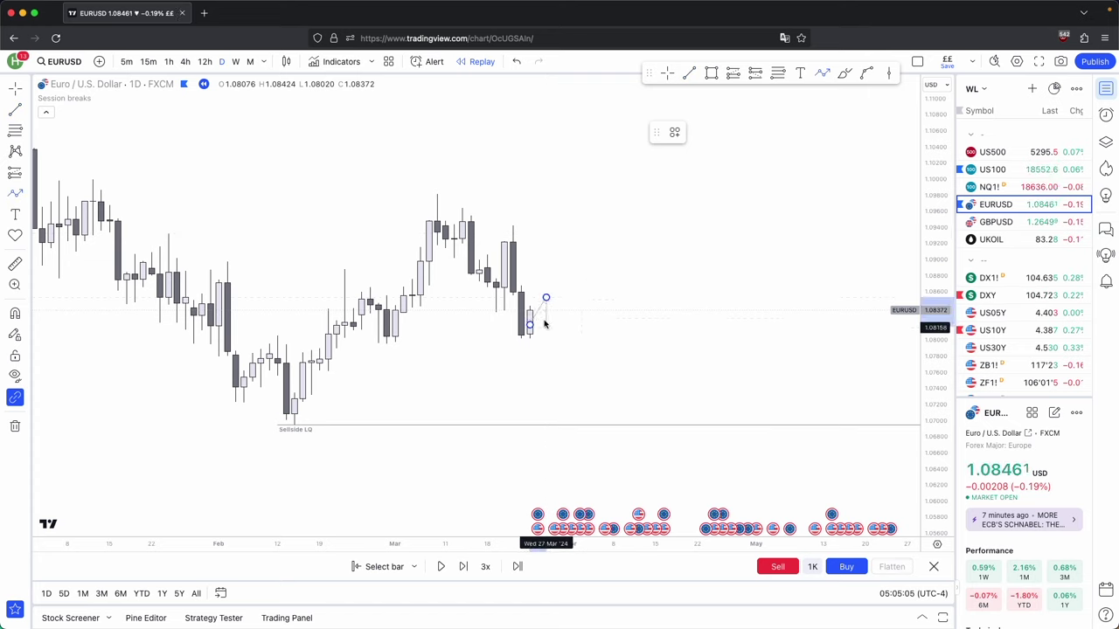
click(588, 388)
click(614, 329)
click(646, 432)
click(826, 132)
scroll(724, 250, up, 2)
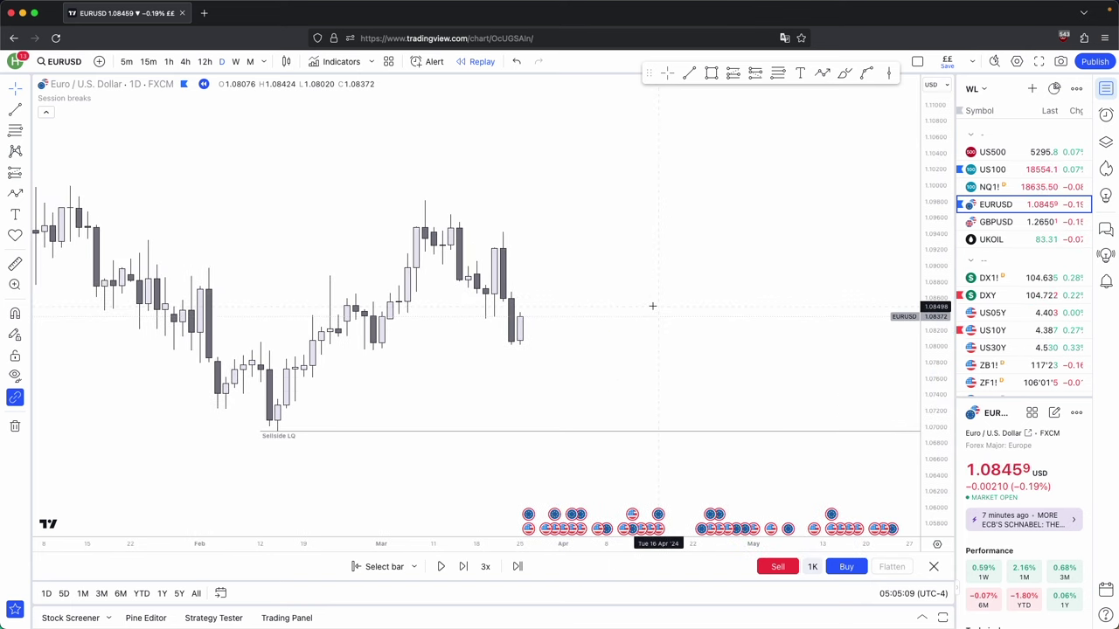
- Draw a pink rectangle over the daily gap starting at the 21 March candle, extending it to about 12 April
click(711, 74)
click(503, 302)
click(520, 311)
click(589, 303)
drag(928, 419, 928, 327)
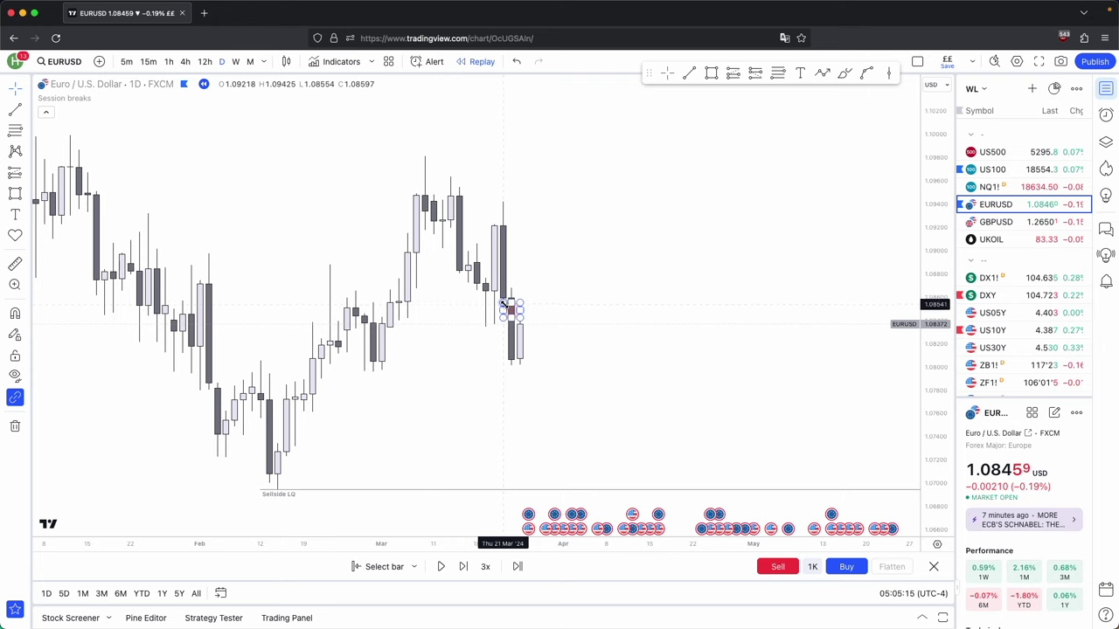
drag(521, 312, 640, 289)
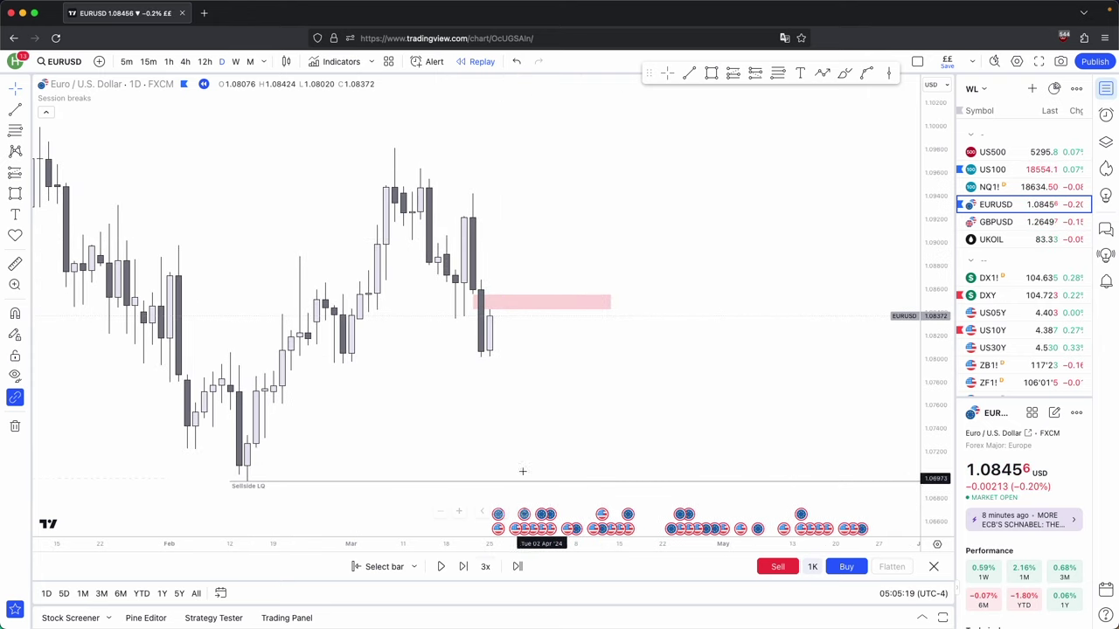
- Advance the replay by one daily bar and view the reaction at the pink zone on the 4-hour timeframe
click(463, 566)
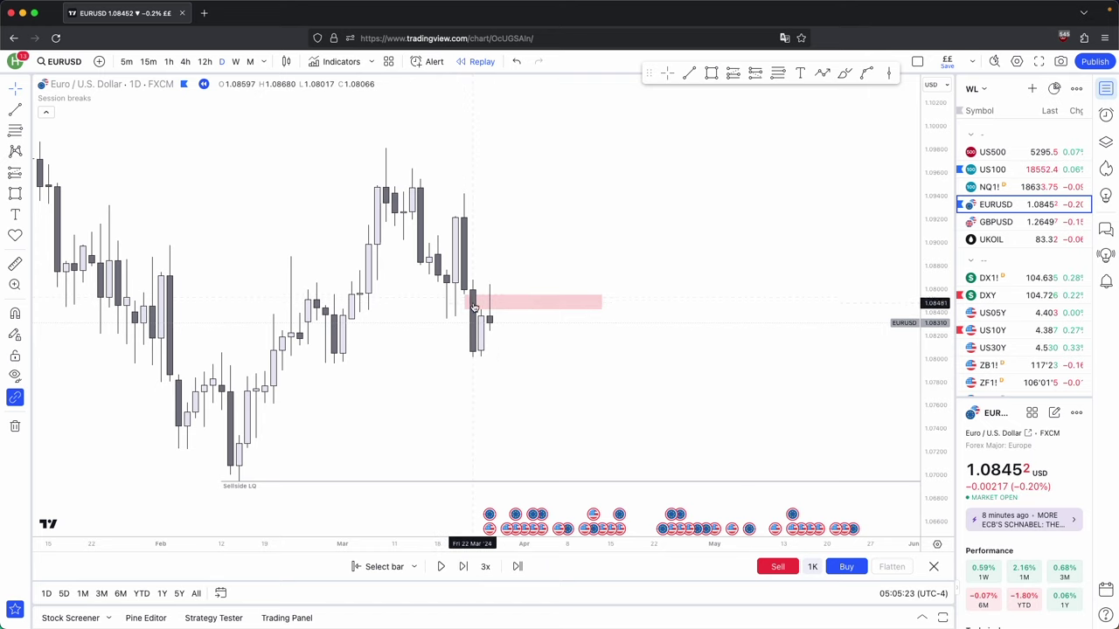
click(186, 62)
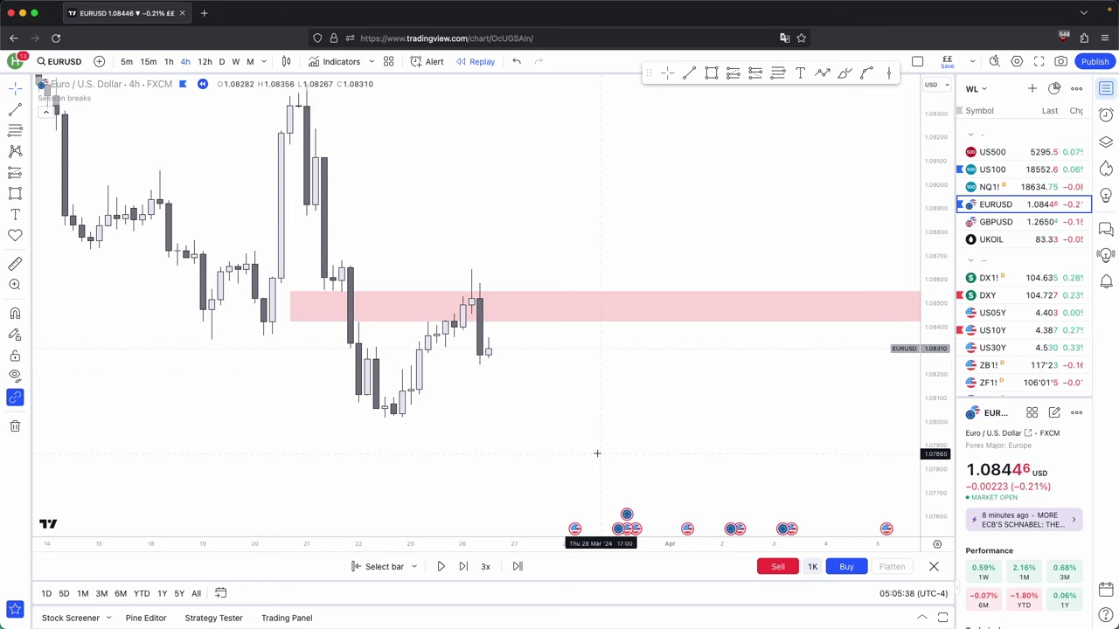
drag(597, 452, 582, 367)
scroll(584, 368, down, 1)
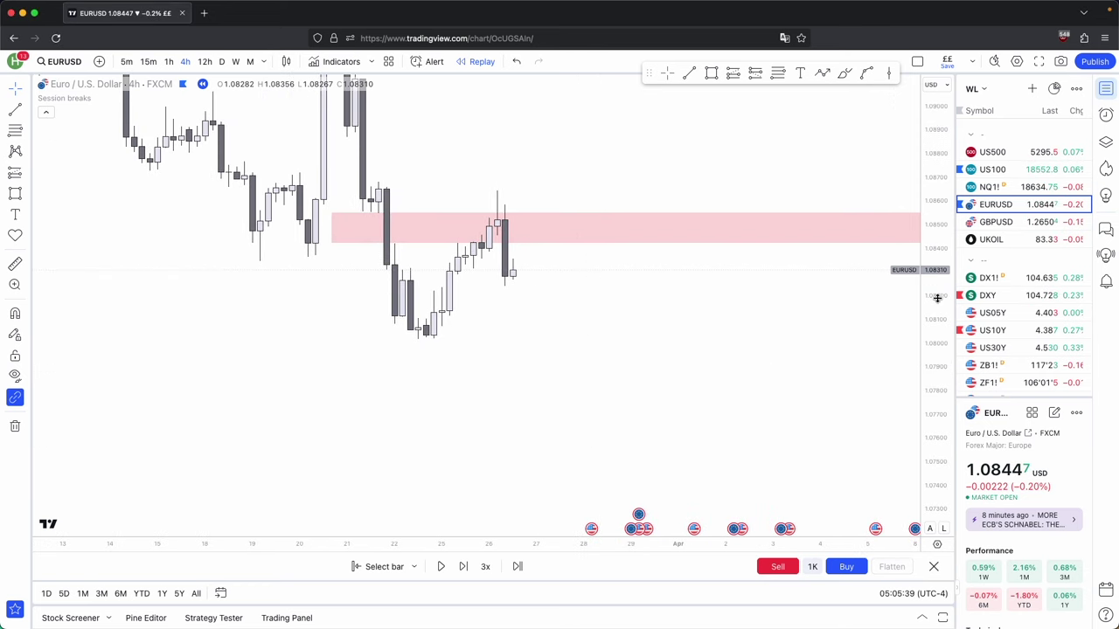
drag(936, 300, 936, 385)
scroll(674, 315, down, 1)
drag(674, 310, 655, 373)
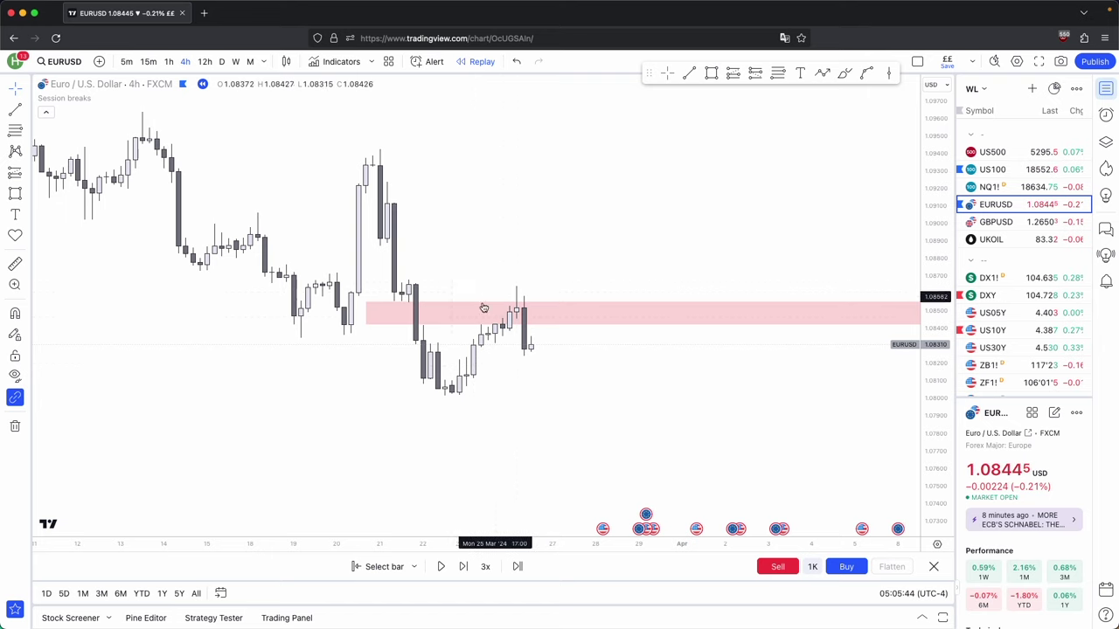
- Trim the start of the pink zone to late 21 March and compare the zone with the daily timeframe
drag(367, 312, 417, 312)
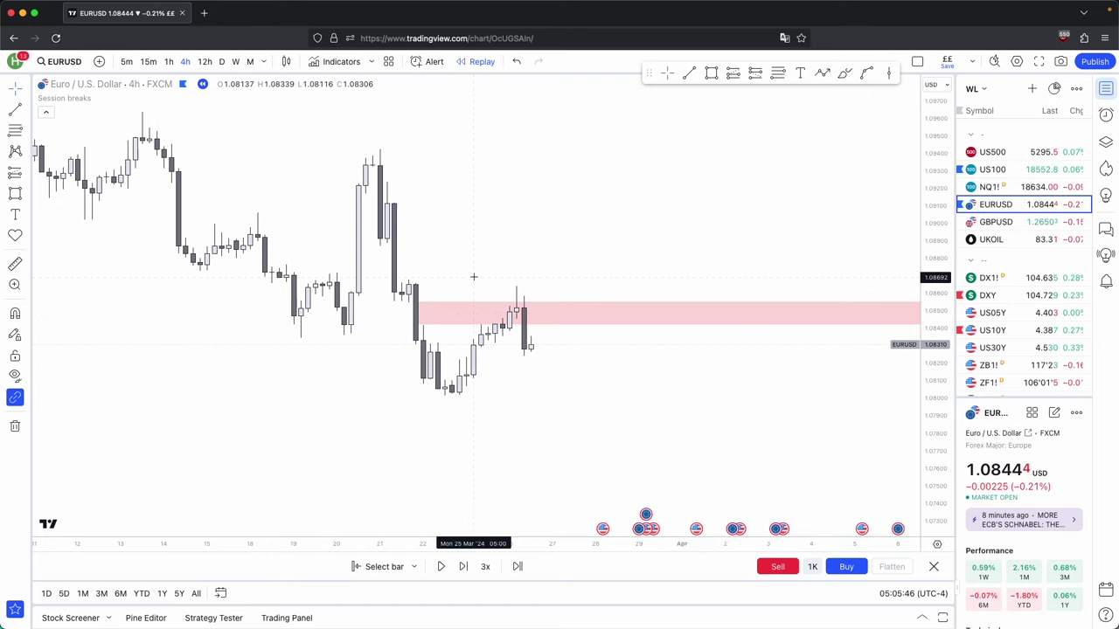
scroll(430, 303, up, 1)
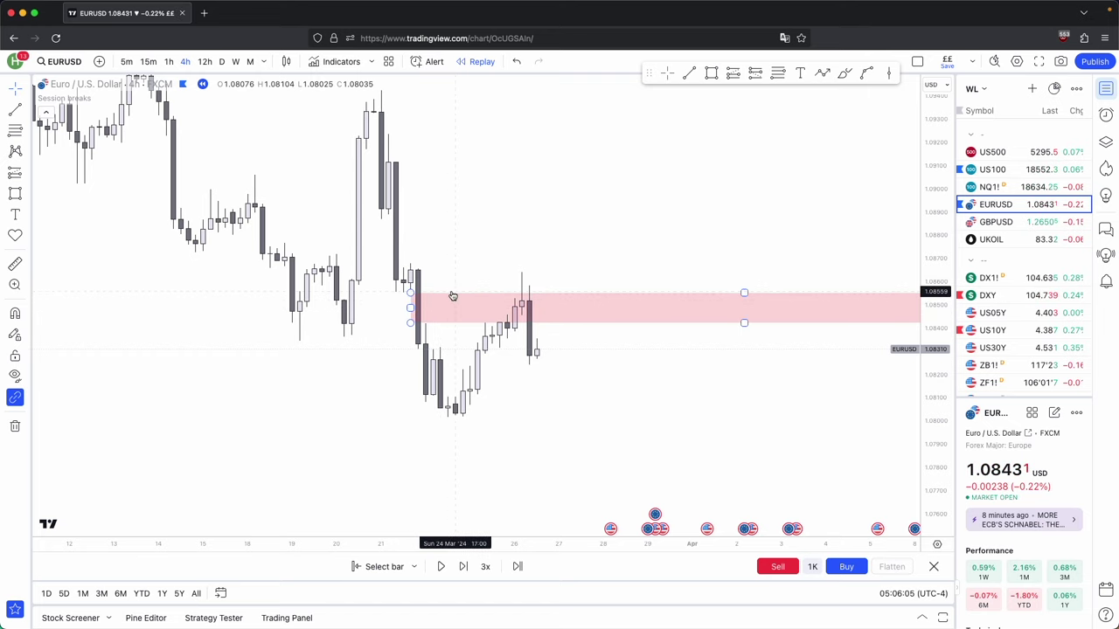
click(222, 62)
click(186, 63)
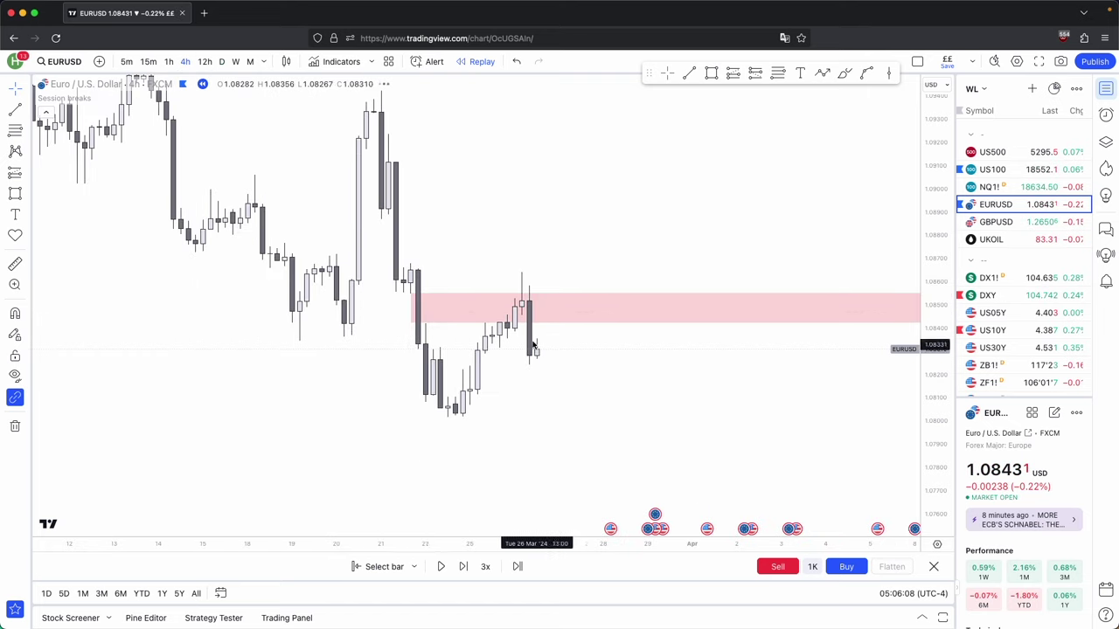
click(410, 319)
click(475, 257)
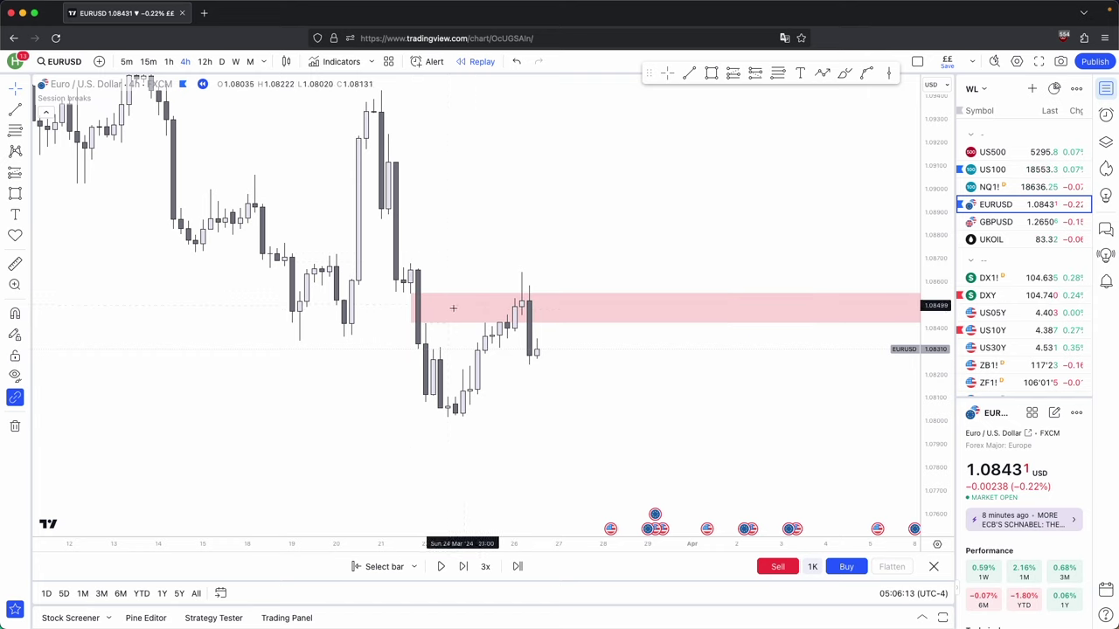
- Draw a short horizontal line at the late 25 March low, extending it towards the 26 March drop candle
click(689, 73)
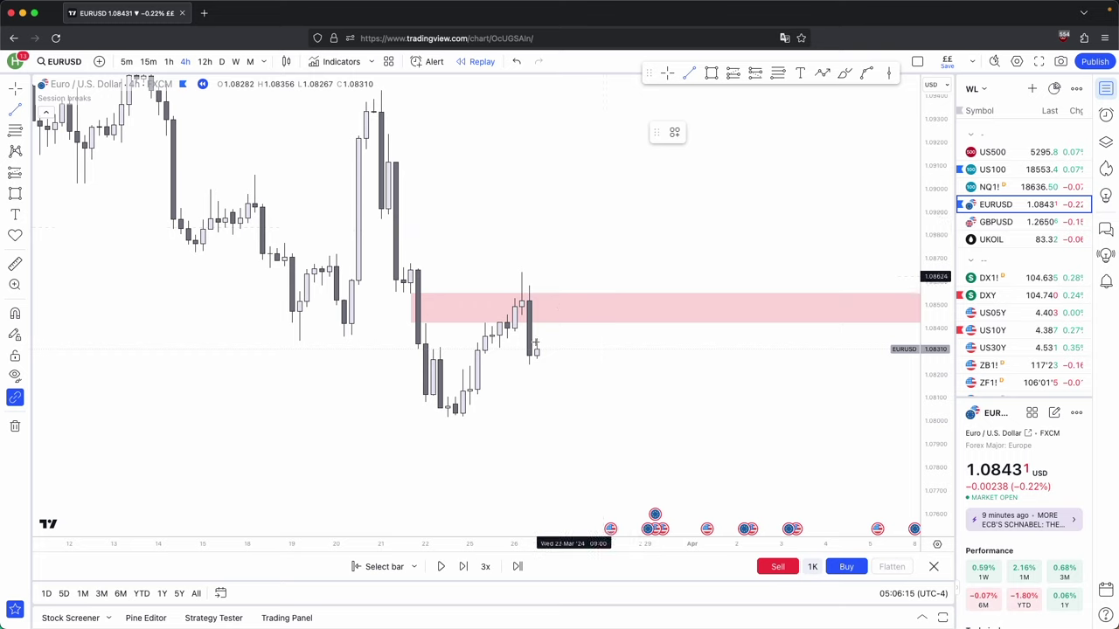
super+click(499, 351)
click(530, 346)
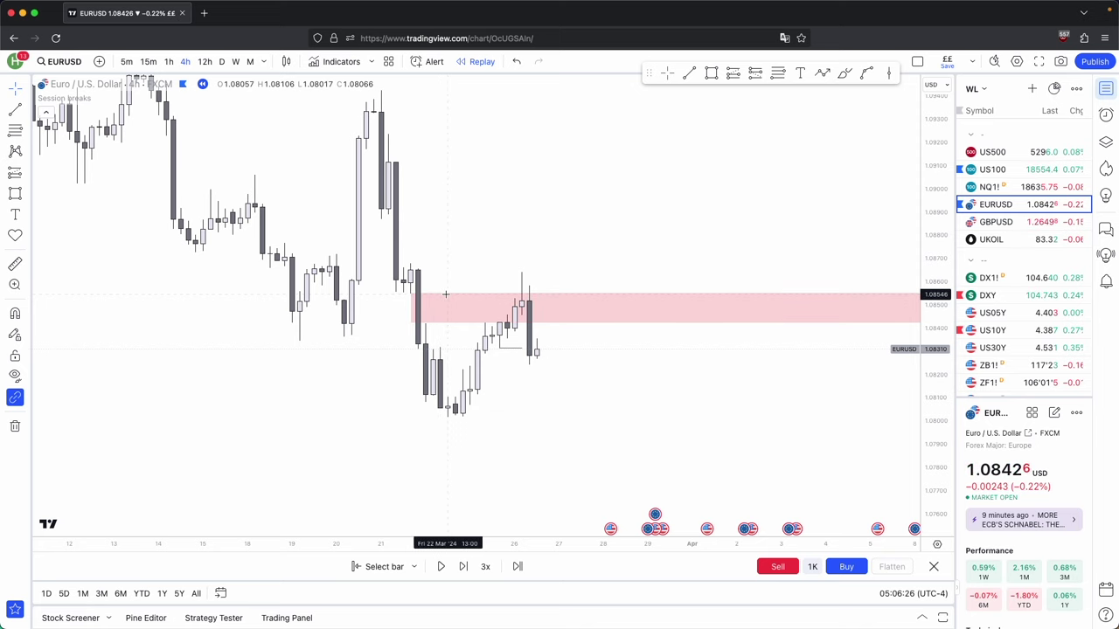
- Advance the 4-hour replay by four bars
scroll(457, 266, left, 6)
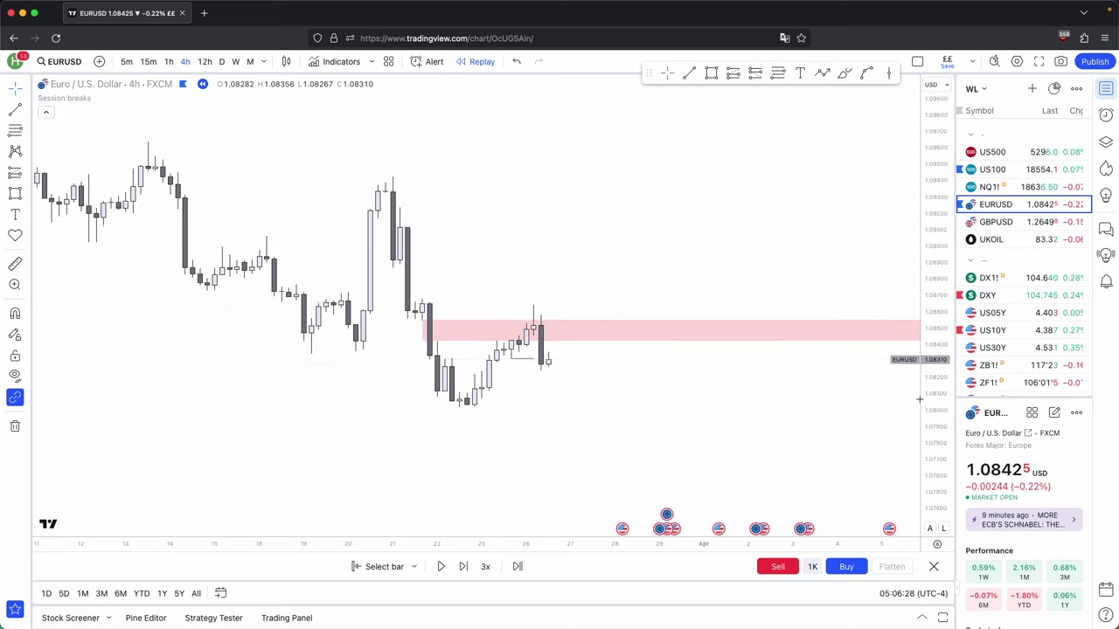
scroll(746, 350, up, 4)
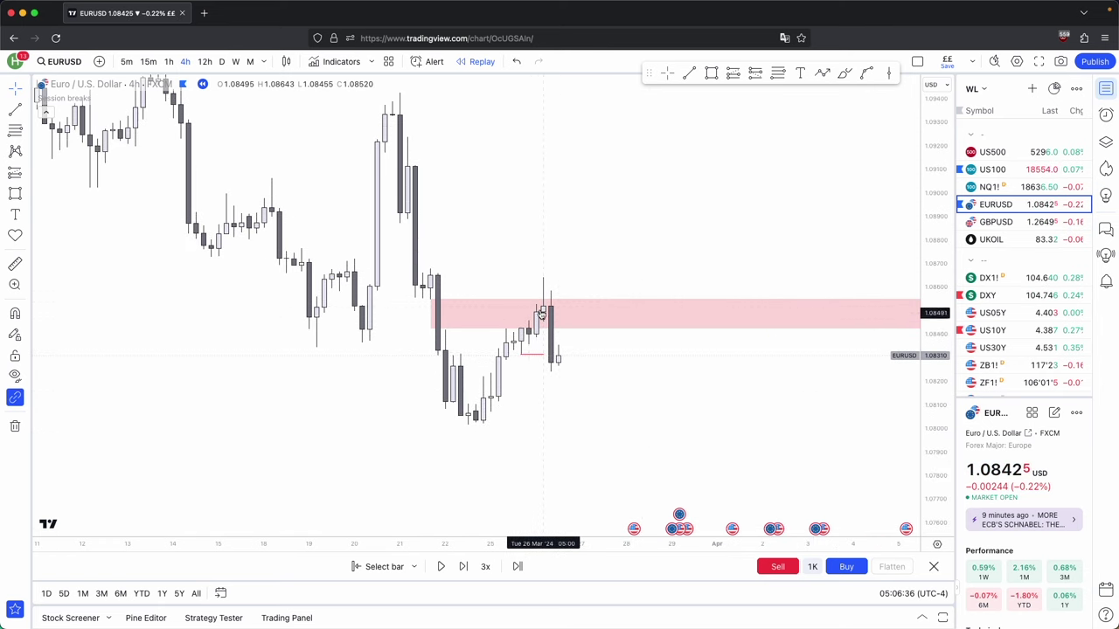
drag(680, 429, 651, 410)
scroll(649, 408, up, 1)
click(471, 572)
click(471, 571)
click(472, 572)
click(471, 571)
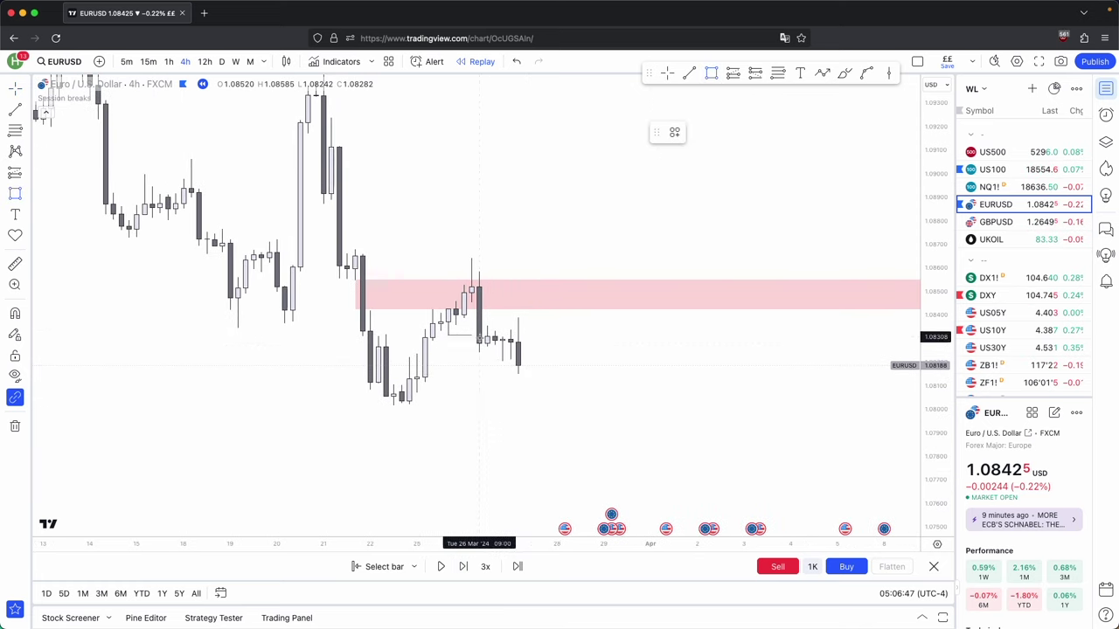
- Draw a smaller pink rectangle over the 26 March 4-hour gap, about 1.0836 to 1.0846, extending it to 29 March
mouse_move(471, 303)
mouse_down()
mouse_move(489, 325)
mouse_move(612, 326)
mouse_up()
drag(608, 368, 709, 377)
scroll(662, 375, up, 2)
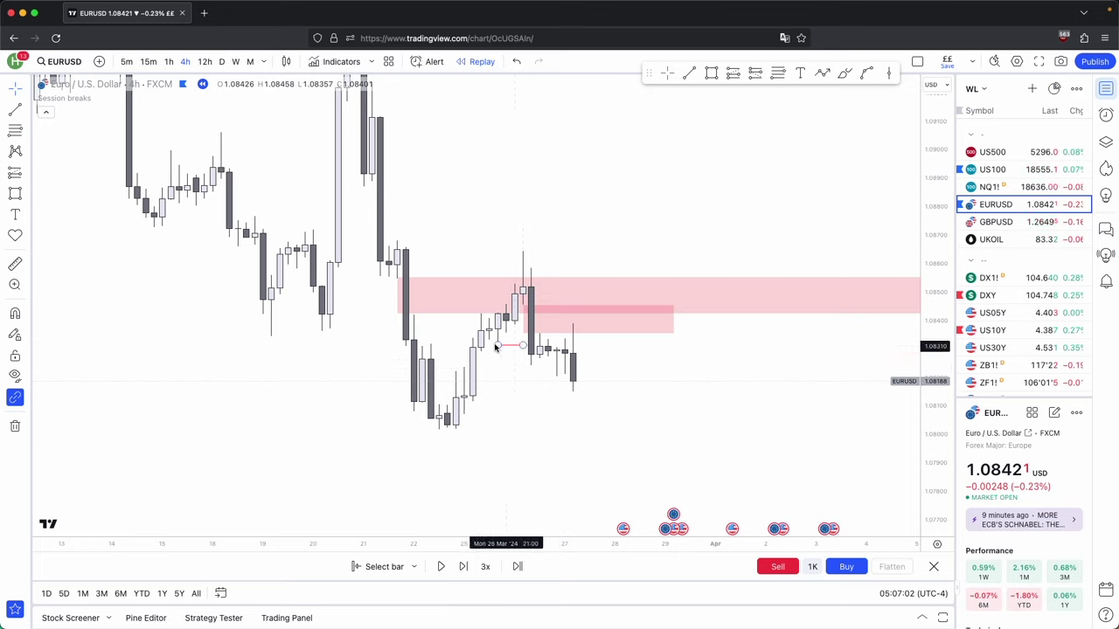
click(600, 306)
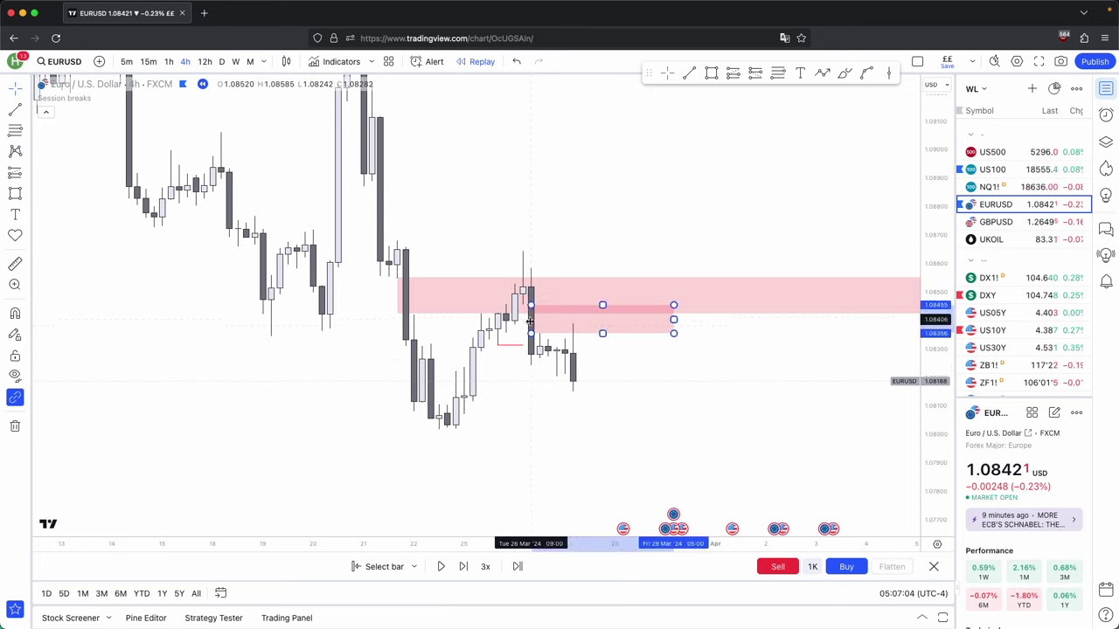
click(619, 359)
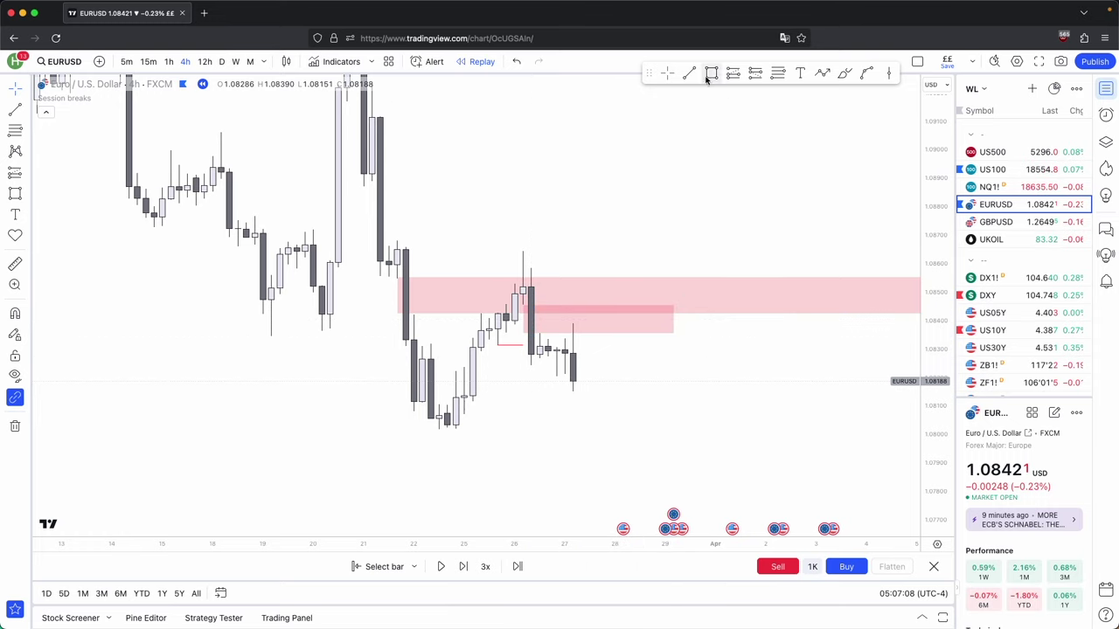
- Draw a pink rectangle over the 25 March 4-hour gap, about 1.0824 to 1.0829, extending it to 29 March
mouse_move(464, 367)
mouse_down()
mouse_move(490, 340)
mouse_move(484, 353)
mouse_move(568, 365)
mouse_move(687, 365)
mouse_move(674, 365)
mouse_up()
click(678, 394)
click(513, 316)
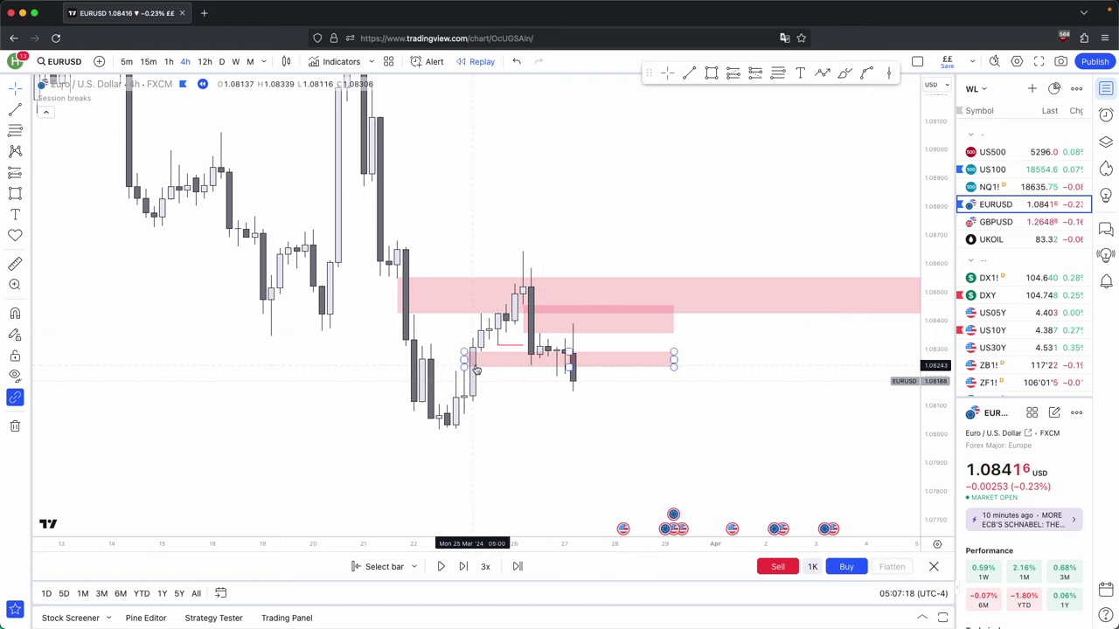
- Advance the 4-hour replay to 28 March and shorten the lowest pink rectangle to end at 28 March
click(463, 567)
click(463, 567)
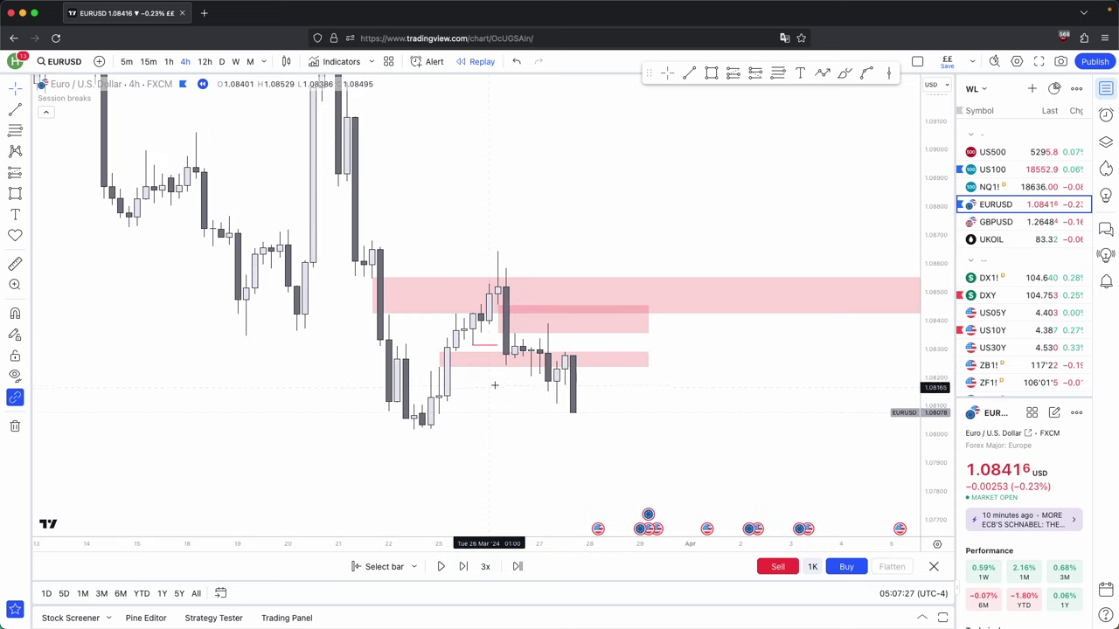
drag(647, 366, 597, 366)
click(624, 375)
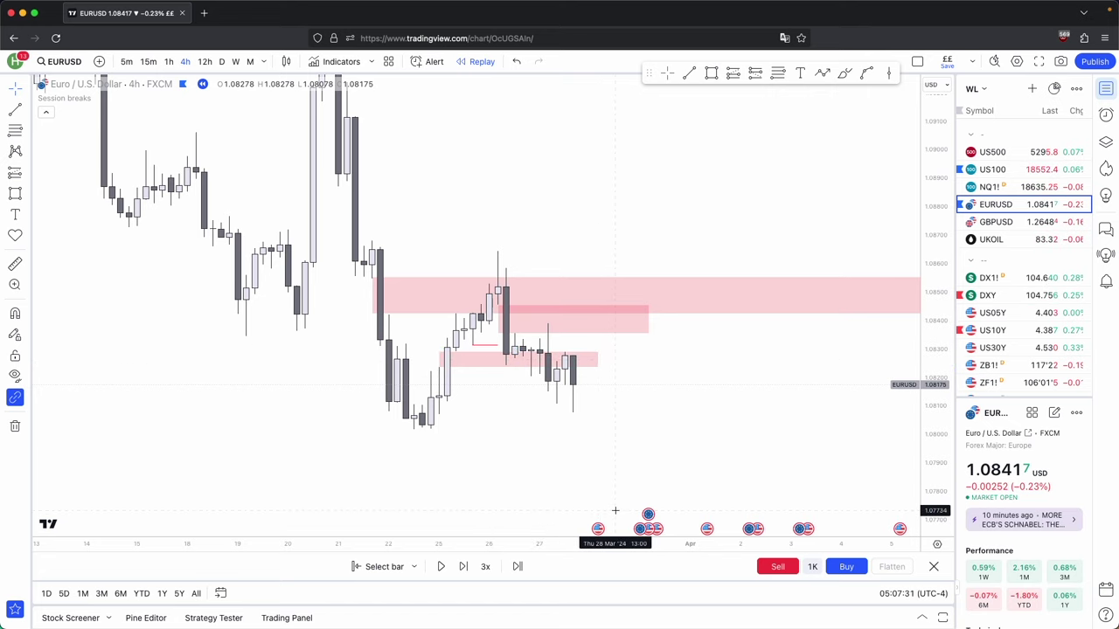
click(468, 567)
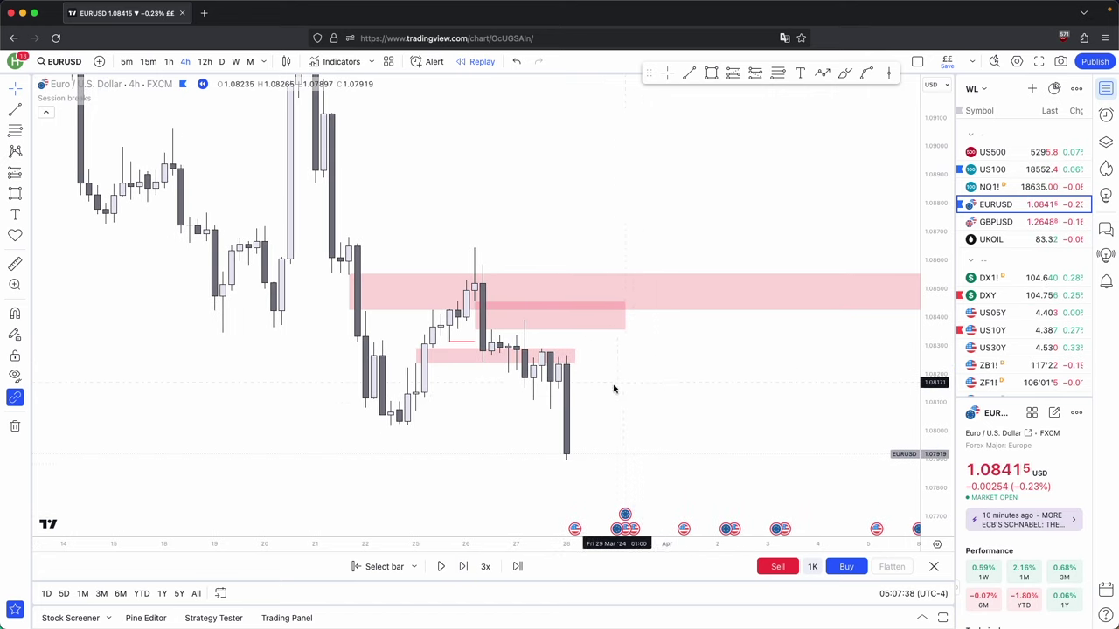
- Delete the two smaller pink rectangles and advance the 4-hour replay by one bar
mouse_move(661, 378)
mouse_down()
mouse_move(539, 342)
mouse_move(521, 312)
mouse_up()
click(853, 132)
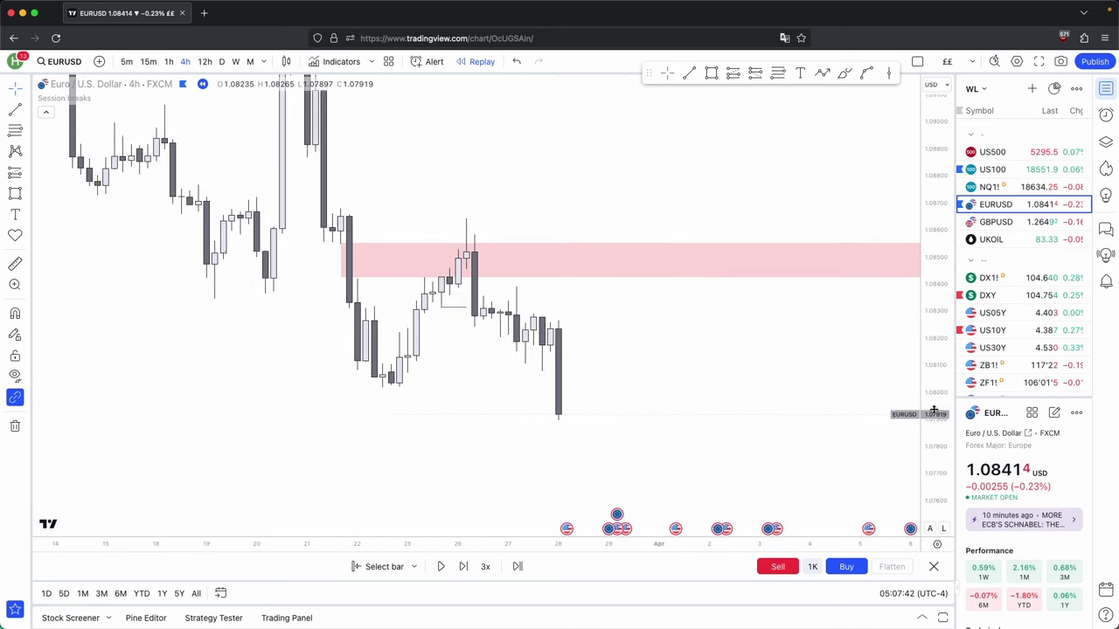
click(464, 568)
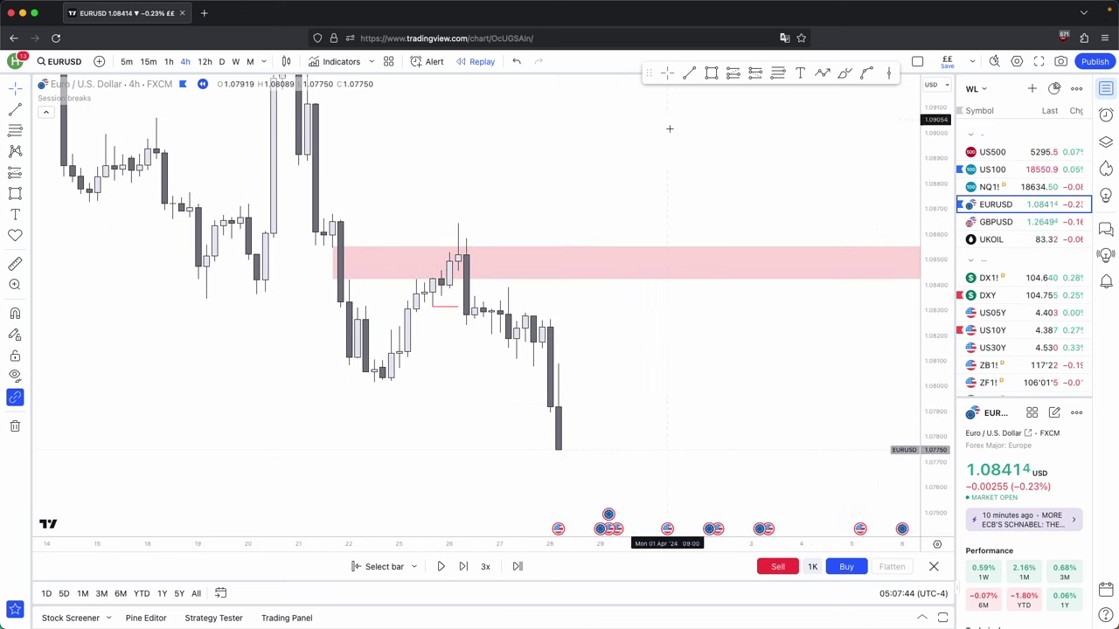
- Draw a pink rectangle over the 28 March 4-hour gap, about 1.0809 to 1.0815, extending it to 3 April
click(712, 73)
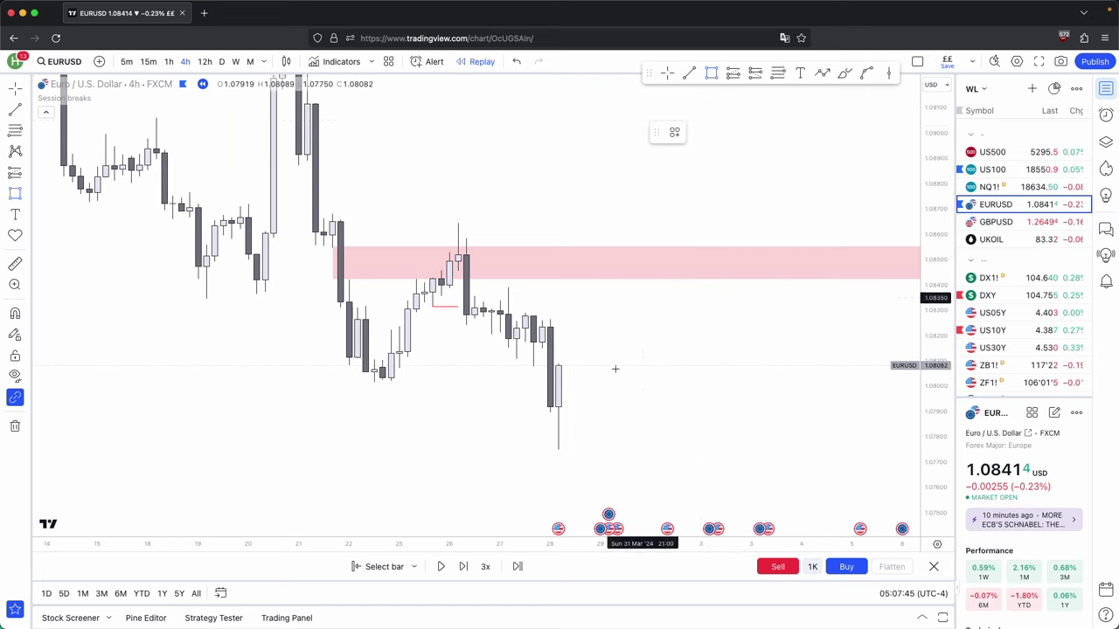
click(559, 364)
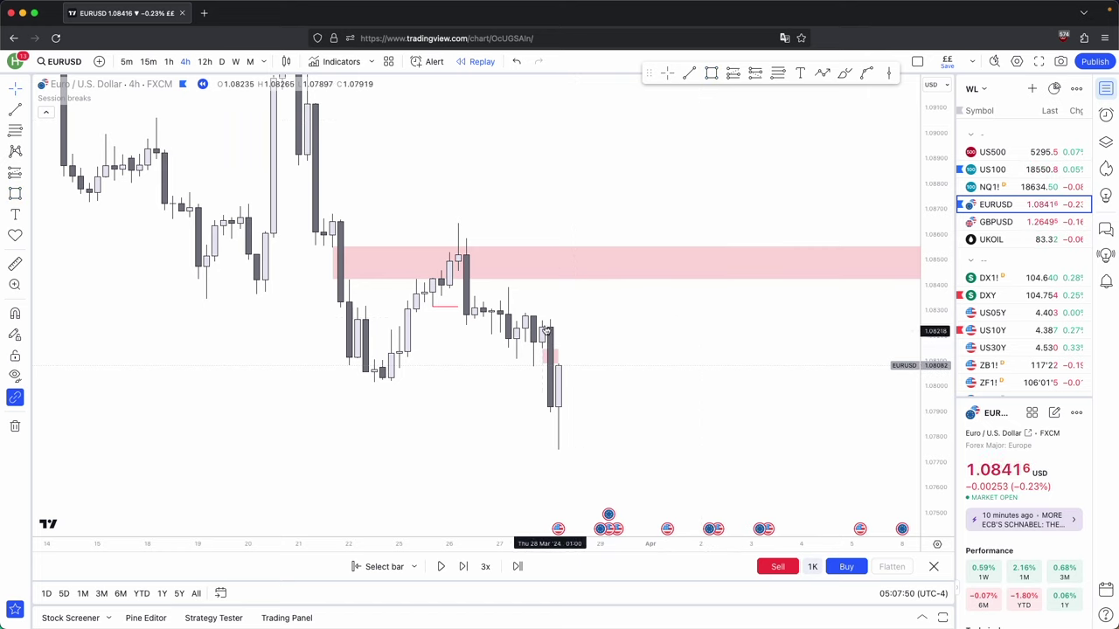
click(552, 356)
drag(559, 363, 749, 366)
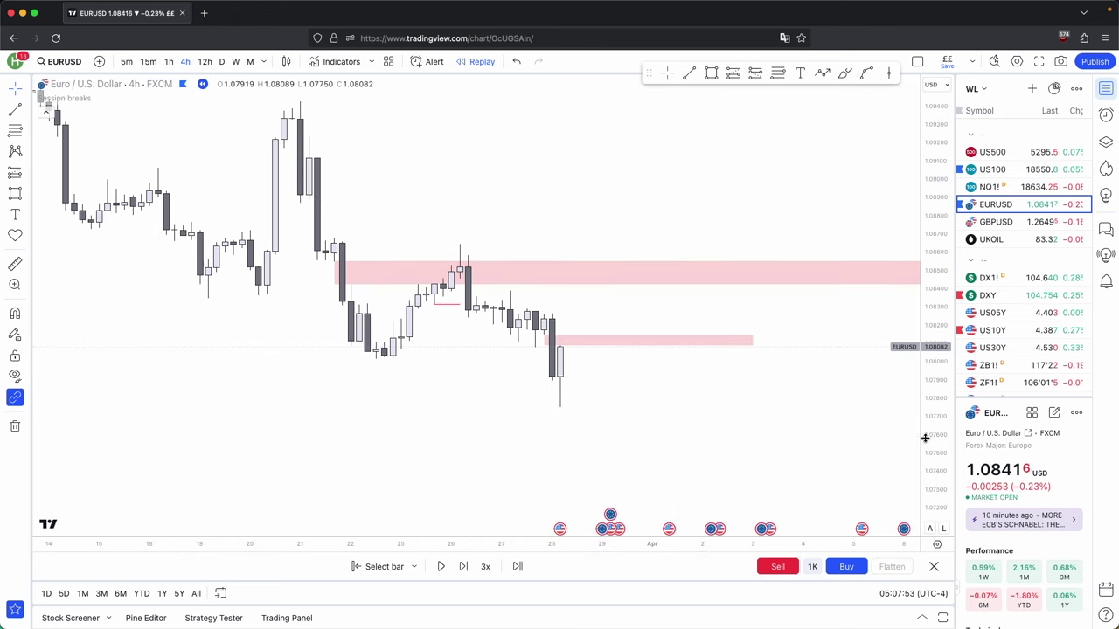
- Sketch a projected price path rising into the small pink zone and falling to about 1.0778, and delete it
scroll(834, 407, down, 2)
click(823, 74)
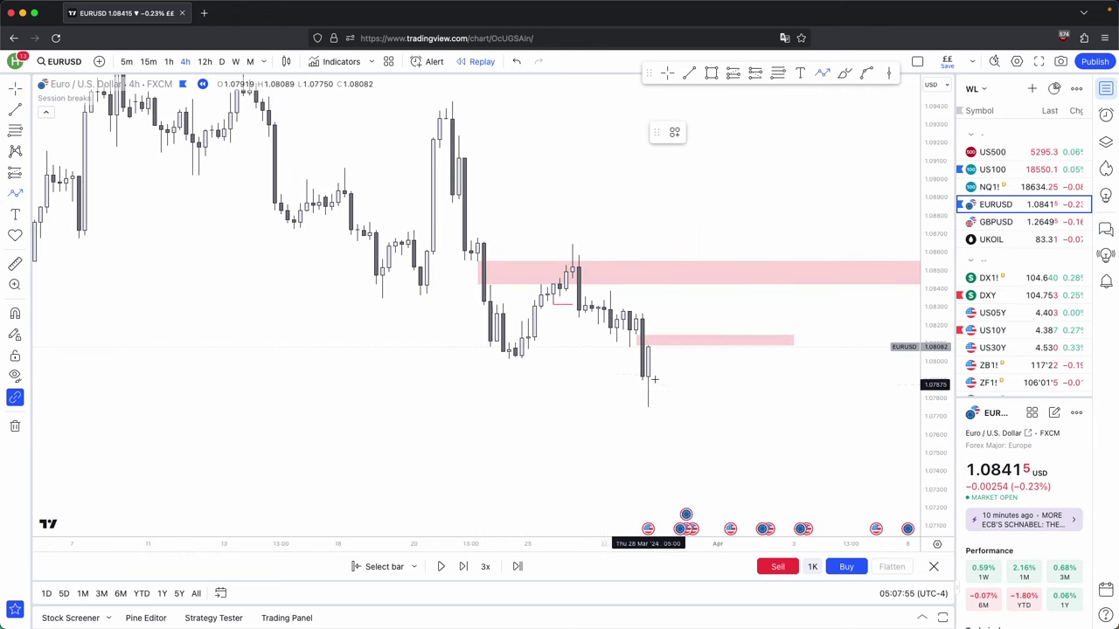
click(661, 370)
click(680, 338)
click(705, 400)
click(826, 132)
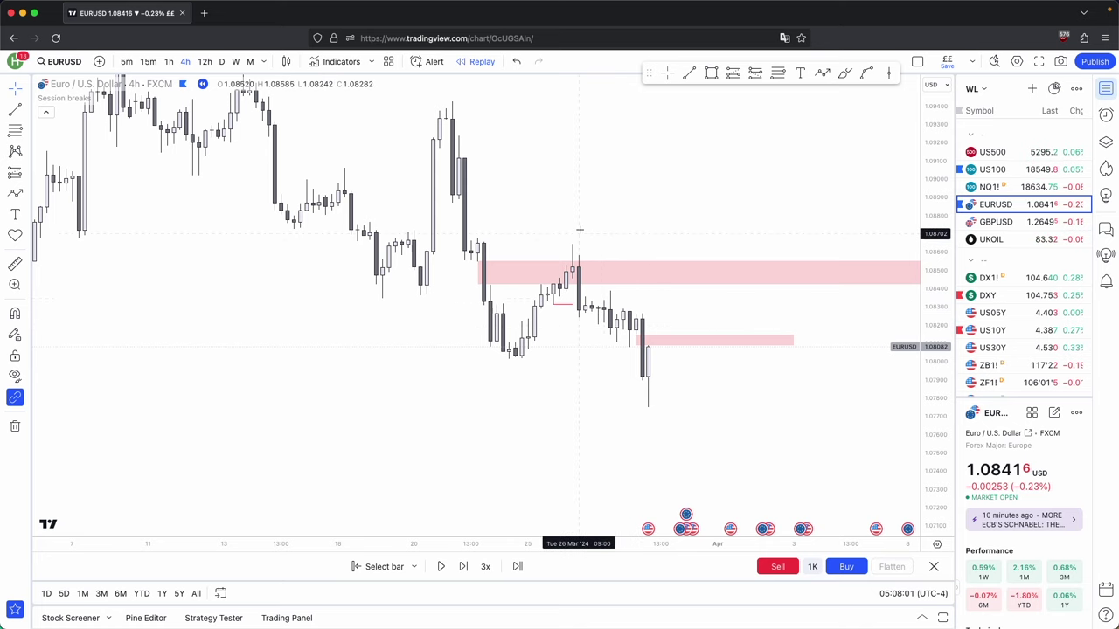
- Examine the price reaction from the upper pink zone down to the small 28 March zone on the 4-hour chart
drag(688, 382, 674, 380)
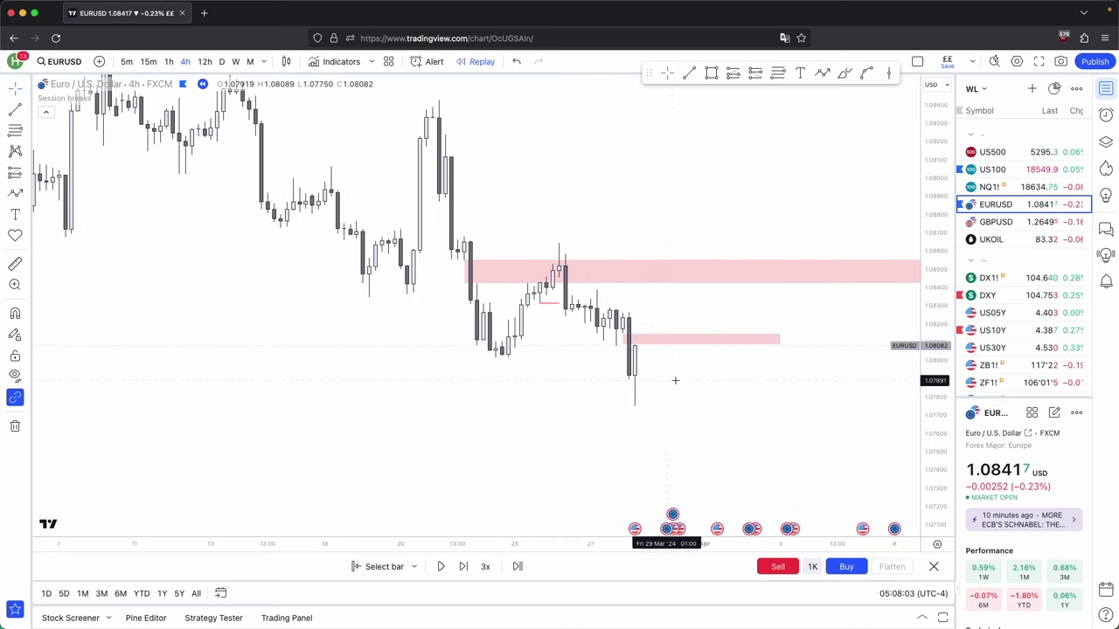
drag(655, 320, 588, 335)
click(555, 294)
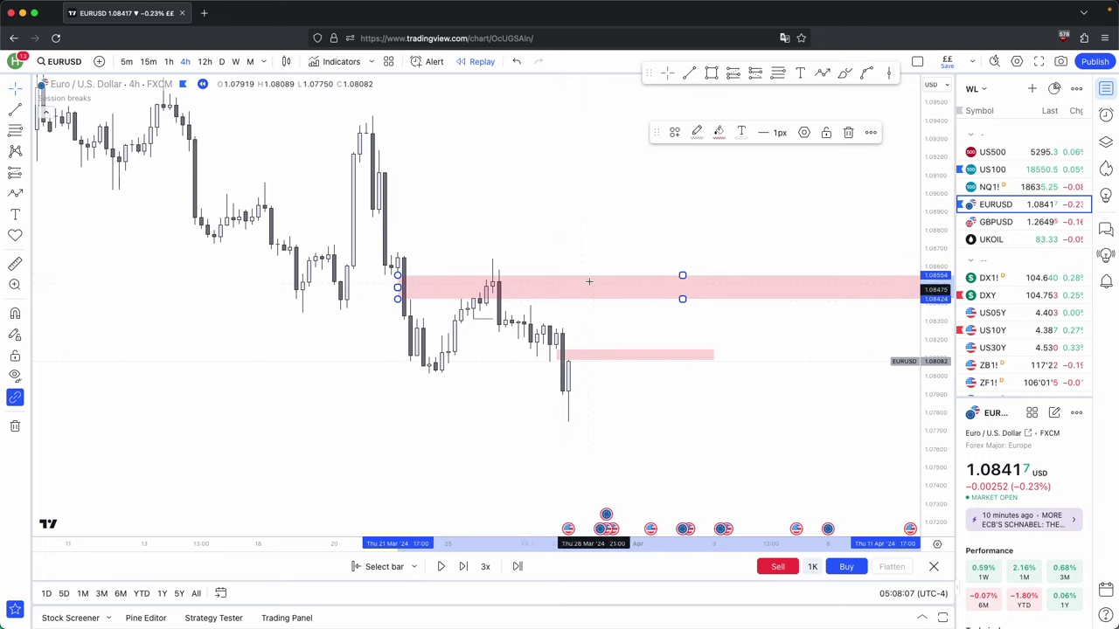
click(507, 322)
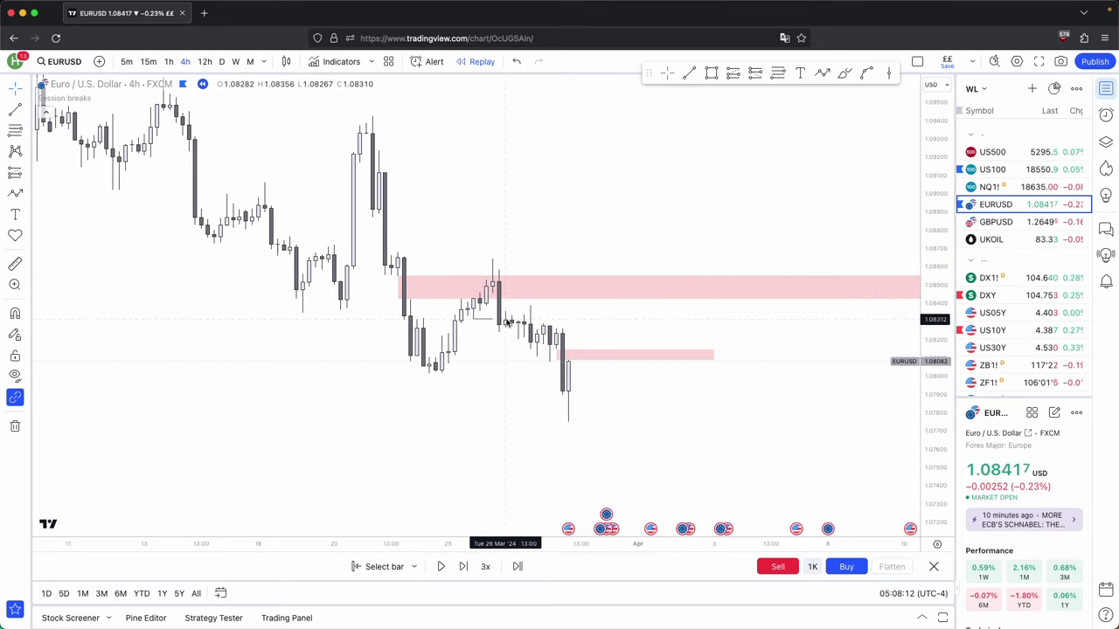
scroll(507, 322, left, 5)
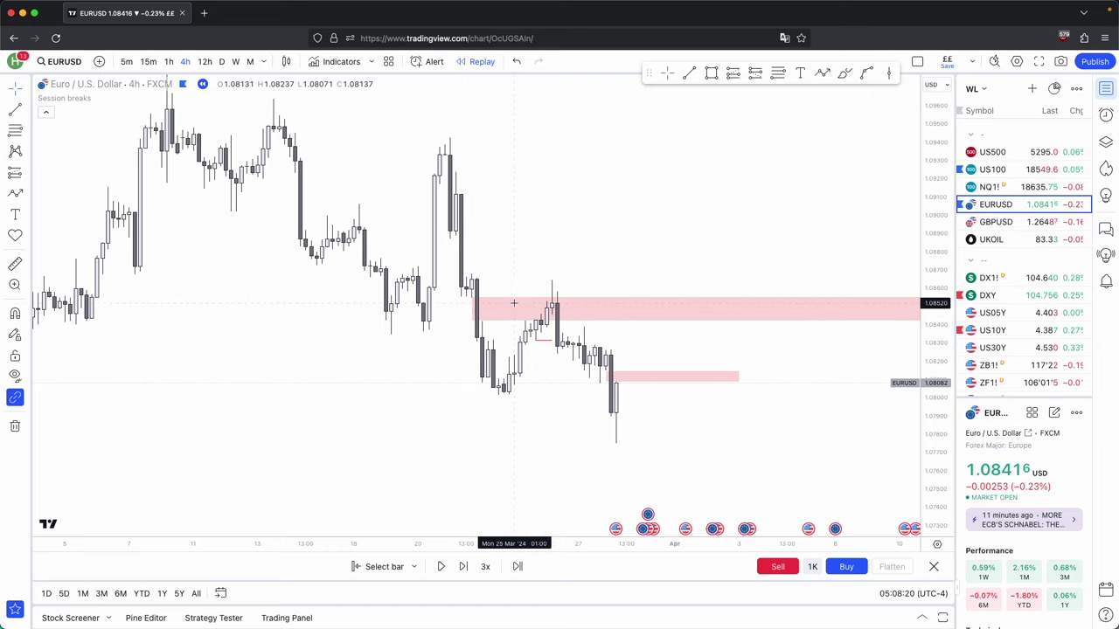
scroll(556, 323, up, 2)
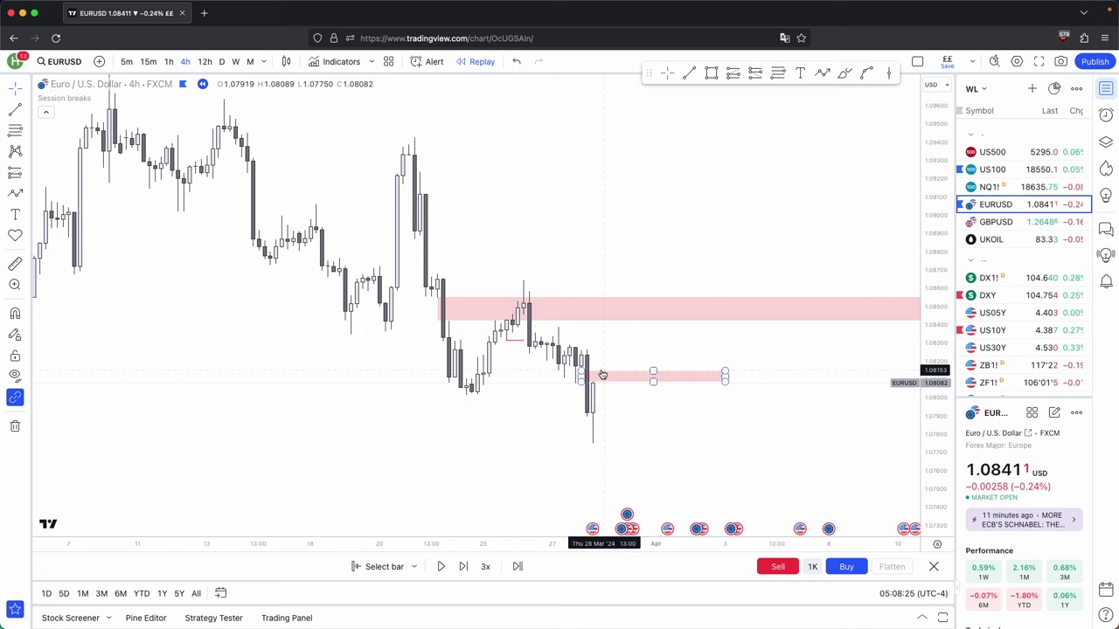
scroll(716, 460, up, 2)
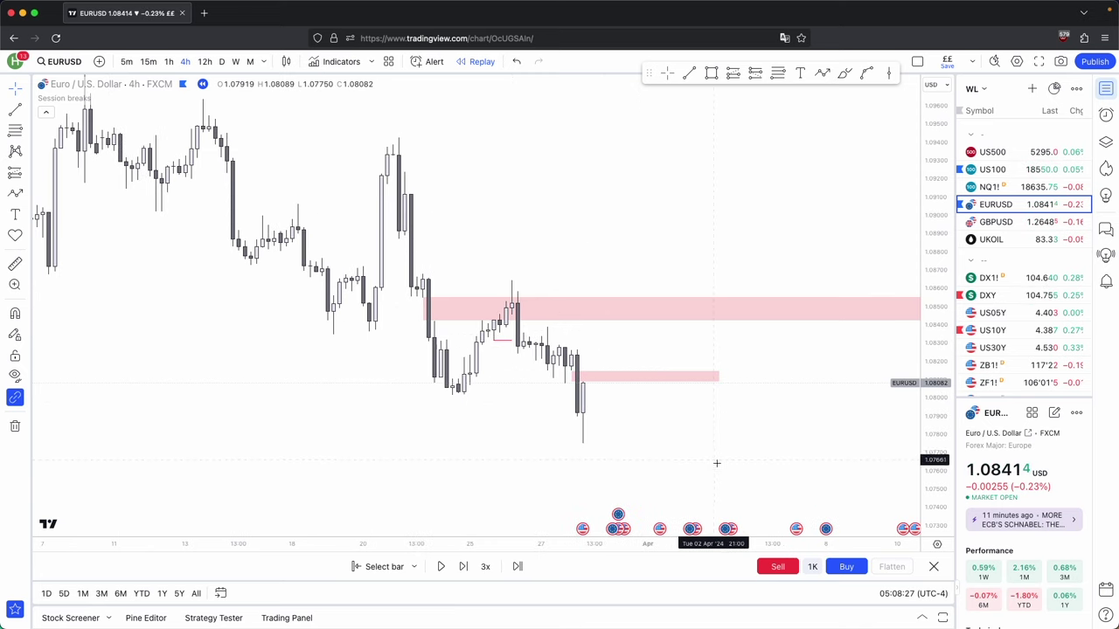
drag(717, 459, 686, 430)
drag(673, 350, 620, 351)
click(630, 414)
- Switch to the 15-minute timeframe and advance the replay to about 10:45 on 28 March
click(148, 64)
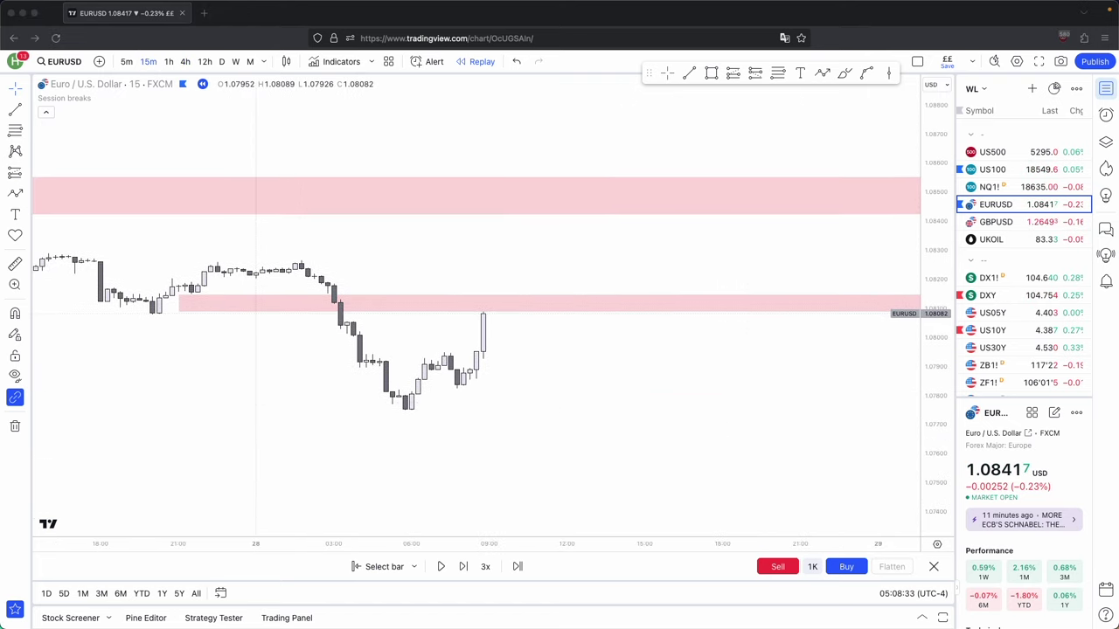
scroll(885, 394, down, 3)
click(466, 567)
click(466, 567)
click(466, 567)
click(466, 567)
click(465, 567)
click(465, 567)
- Trim the start of the lower pink zone to about 03:00 on 28 March, at the candle that created it
drag(698, 413, 677, 427)
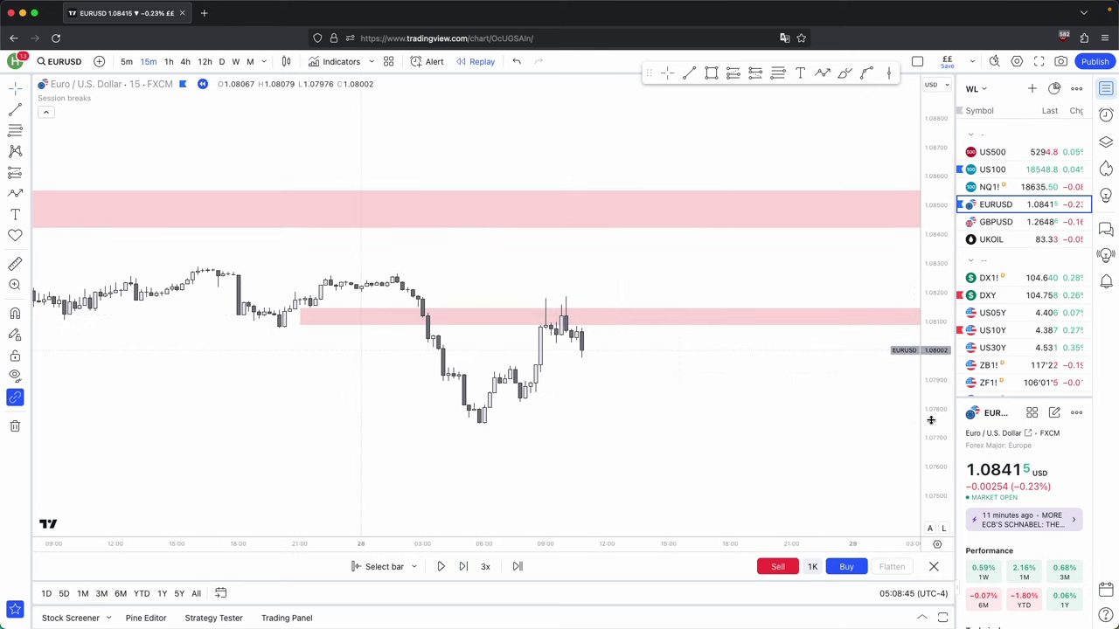
drag(930, 454, 926, 319)
drag(778, 429, 792, 372)
scroll(792, 372, up, 1)
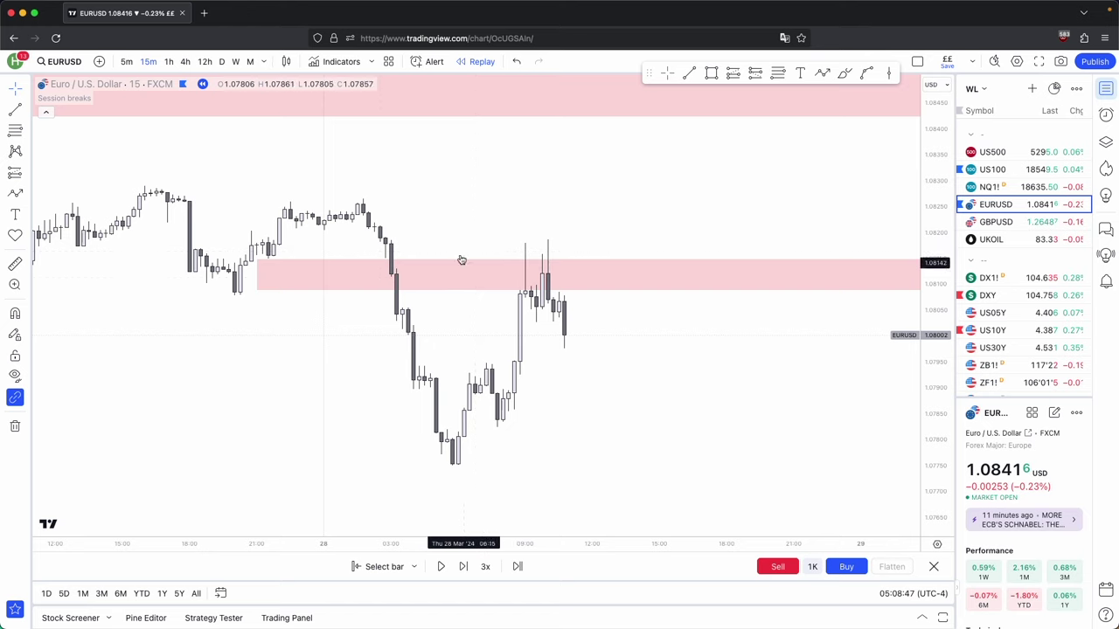
drag(256, 274, 391, 276)
click(491, 201)
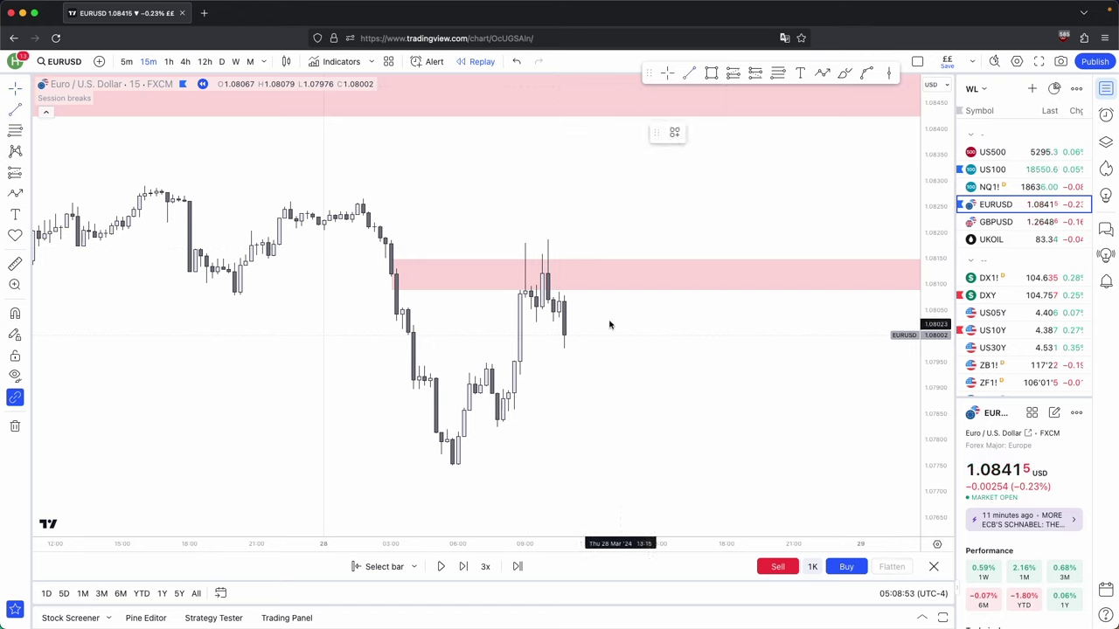
- Draw a short horizontal line at about 1.0803 from 09:30 to the 10:45 drop candle and advance the replay by one bar
click(536, 322)
click(564, 330)
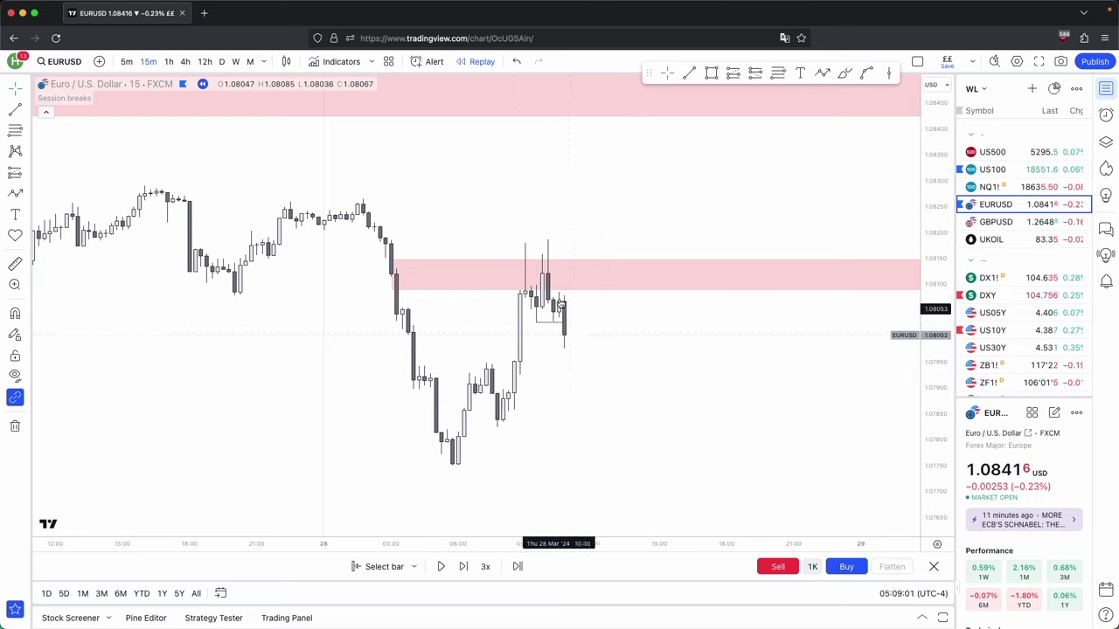
click(463, 567)
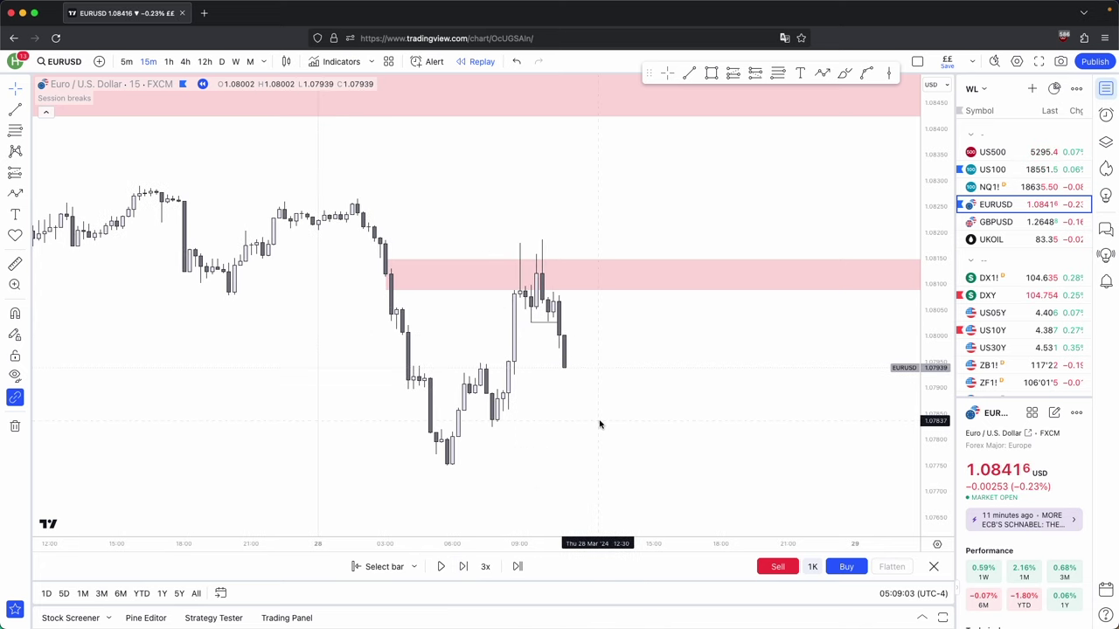
- Draw a pink rectangle over the 08:30 surge, adjust it to about 1.0795 to 1.0807, and delete it
key(alt+shift+r)
scroll(571, 312, down, 1)
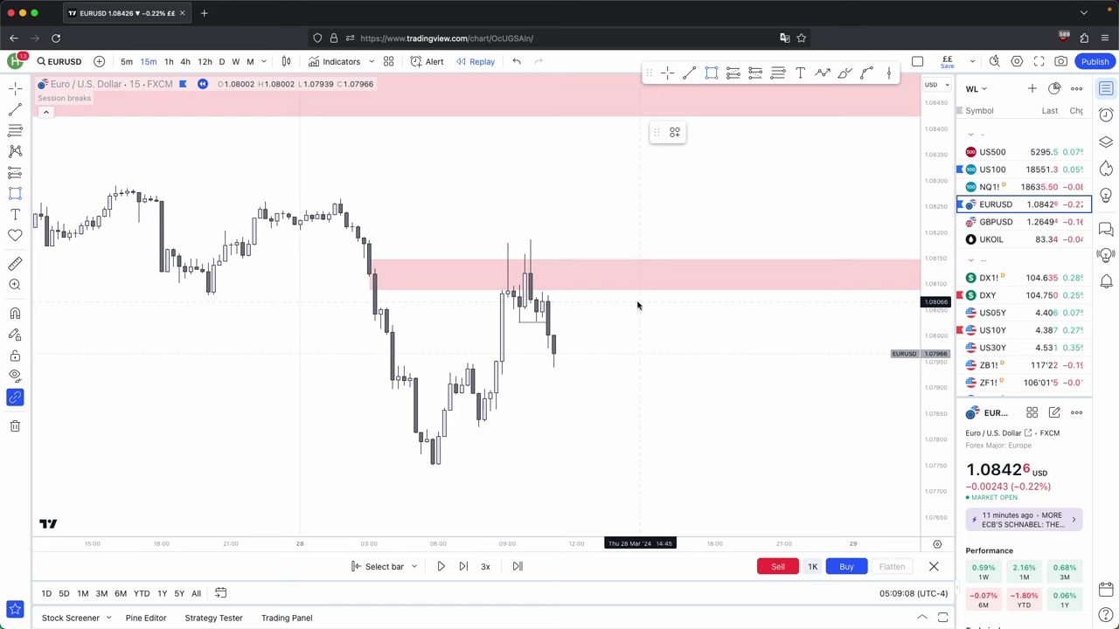
super+click(491, 391)
super+click(508, 298)
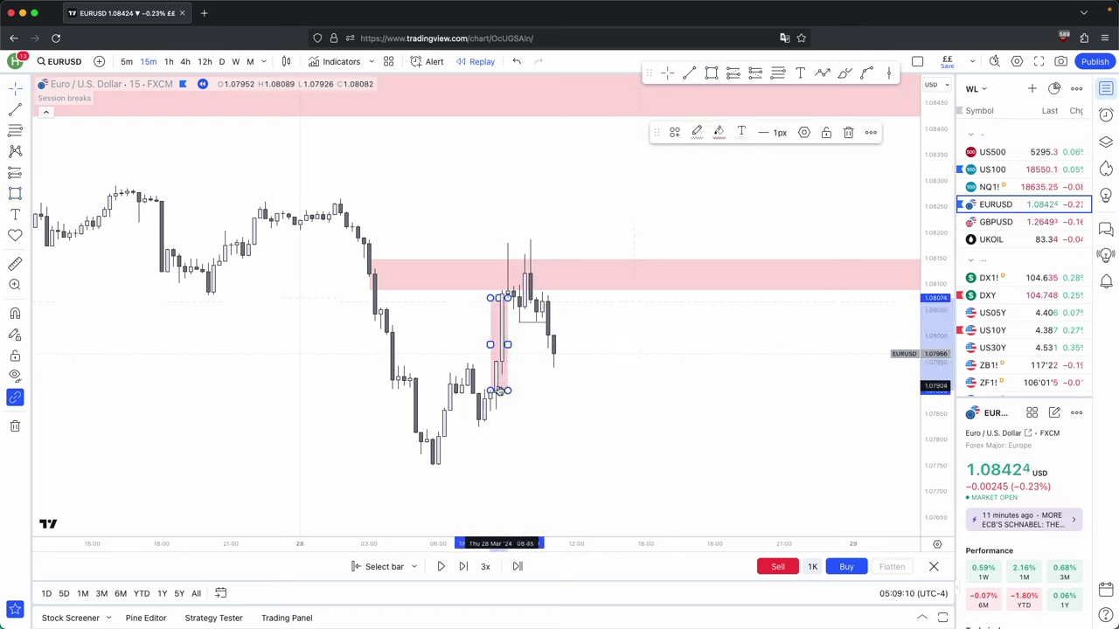
drag(507, 391, 605, 361)
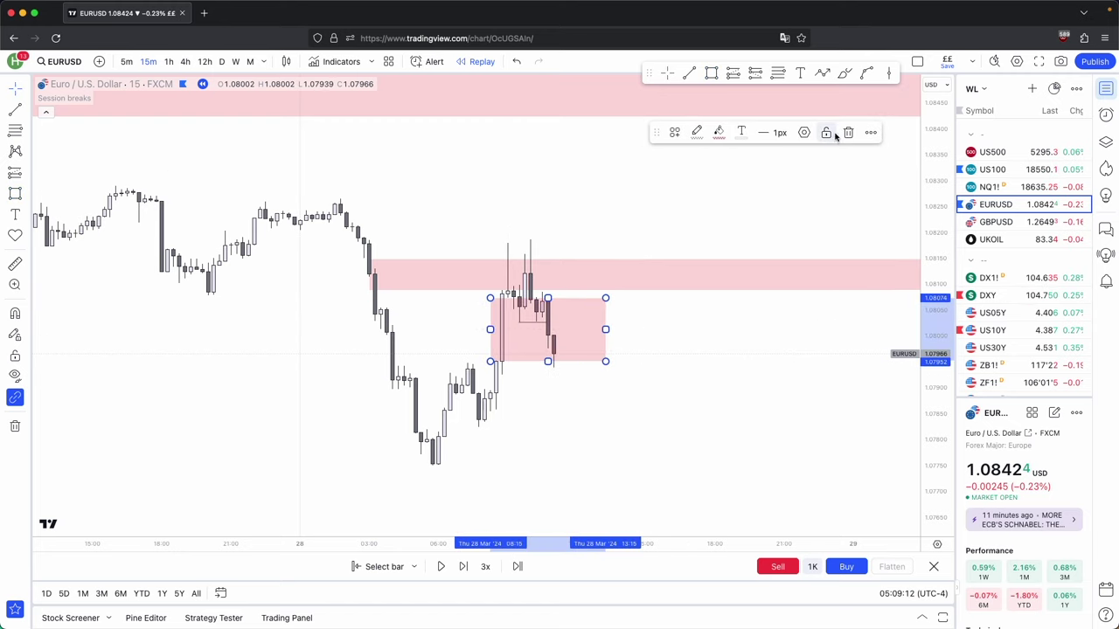
click(847, 133)
- Draw pink rectangles over the two lower 15-minute gaps, about 1.0782 to 1.0786 and 1.0790 to 1.0792, and delete both
click(711, 73)
super+click(439, 433)
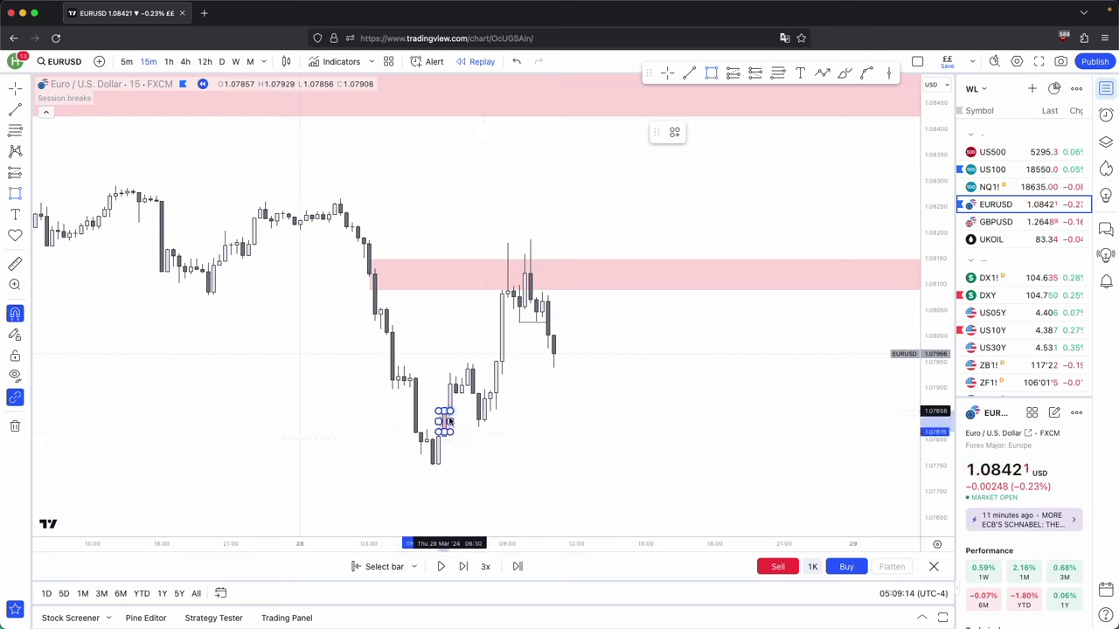
drag(449, 421, 614, 428)
click(607, 327)
super+click(491, 391)
click(502, 376)
drag(503, 382, 622, 383)
click(699, 405)
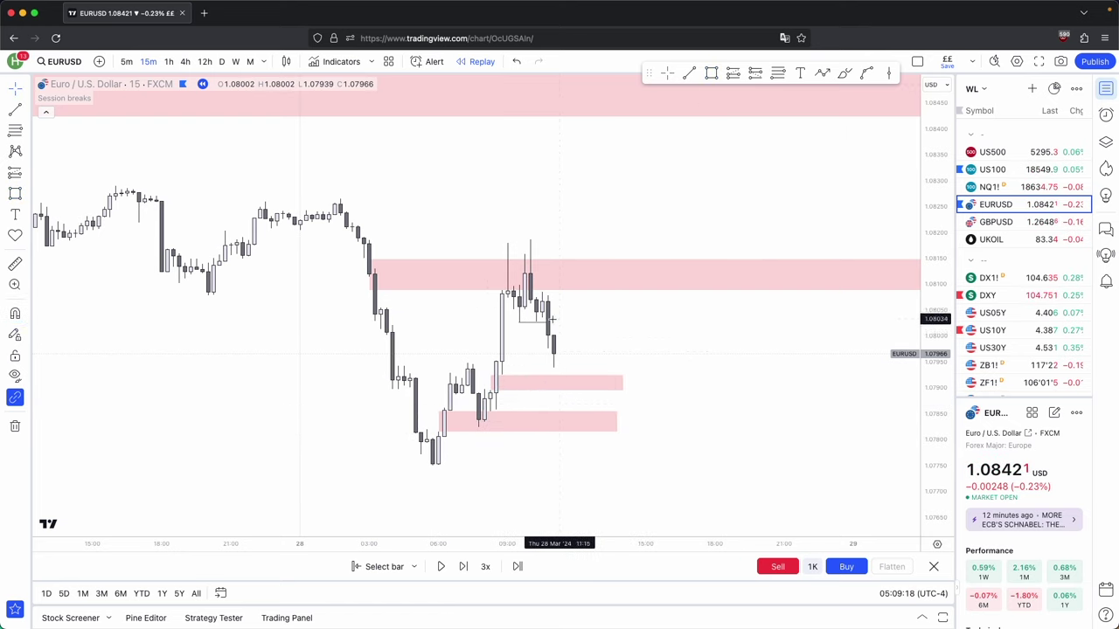
drag(642, 462, 441, 336)
click(847, 133)
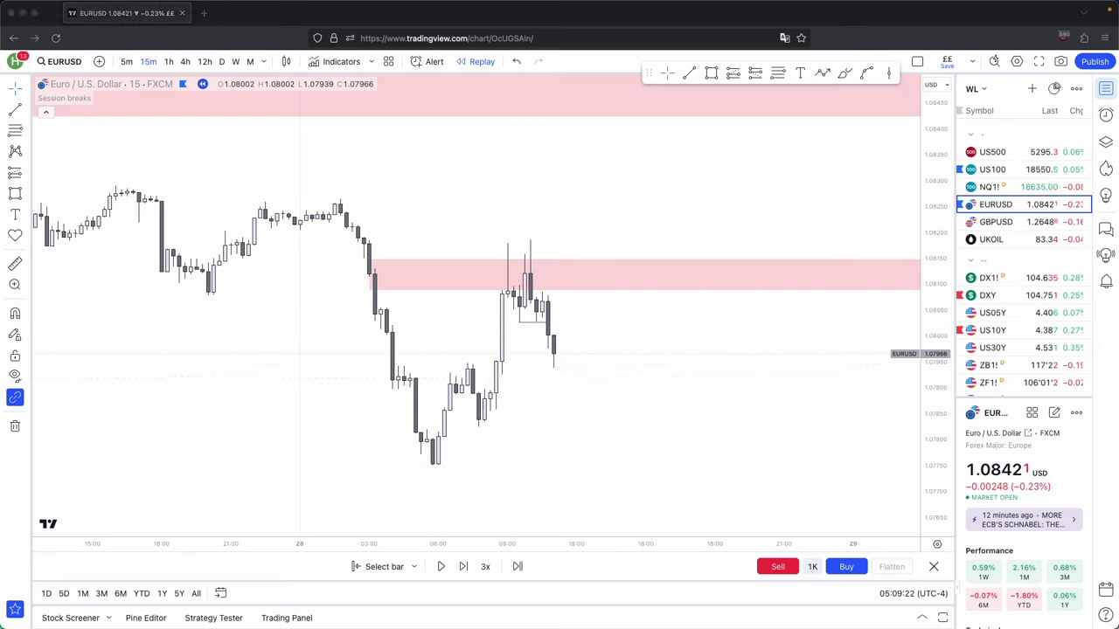
- Advance the replay by one bar and draw a pink rectangle over the newest bearish gap, about 1.0800 to 1.0804, extending to about 16:30
click(464, 566)
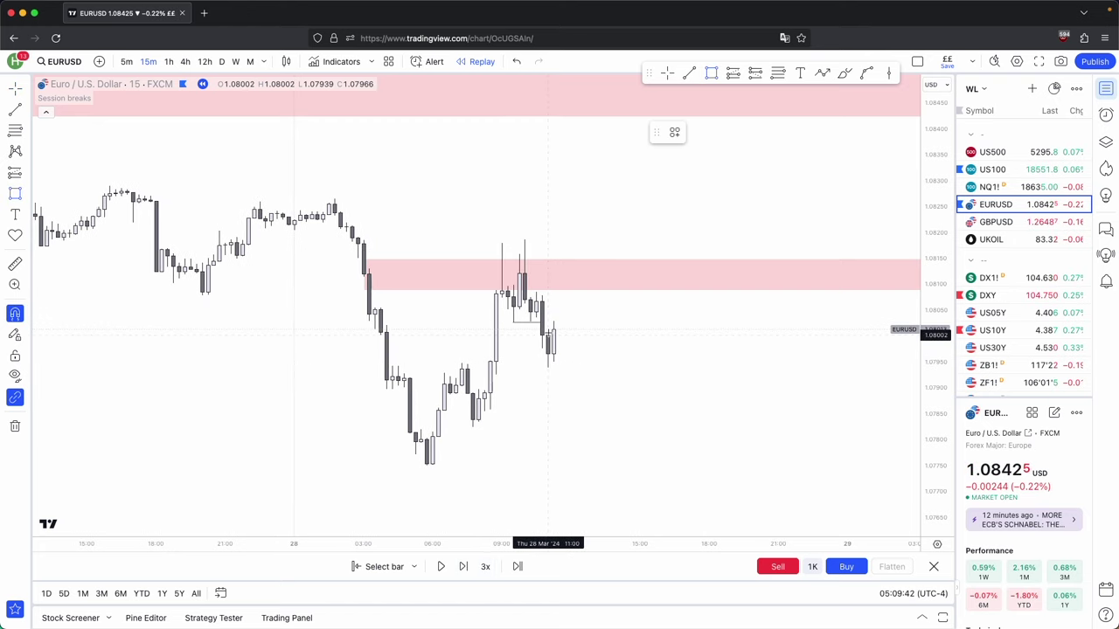
click(538, 320)
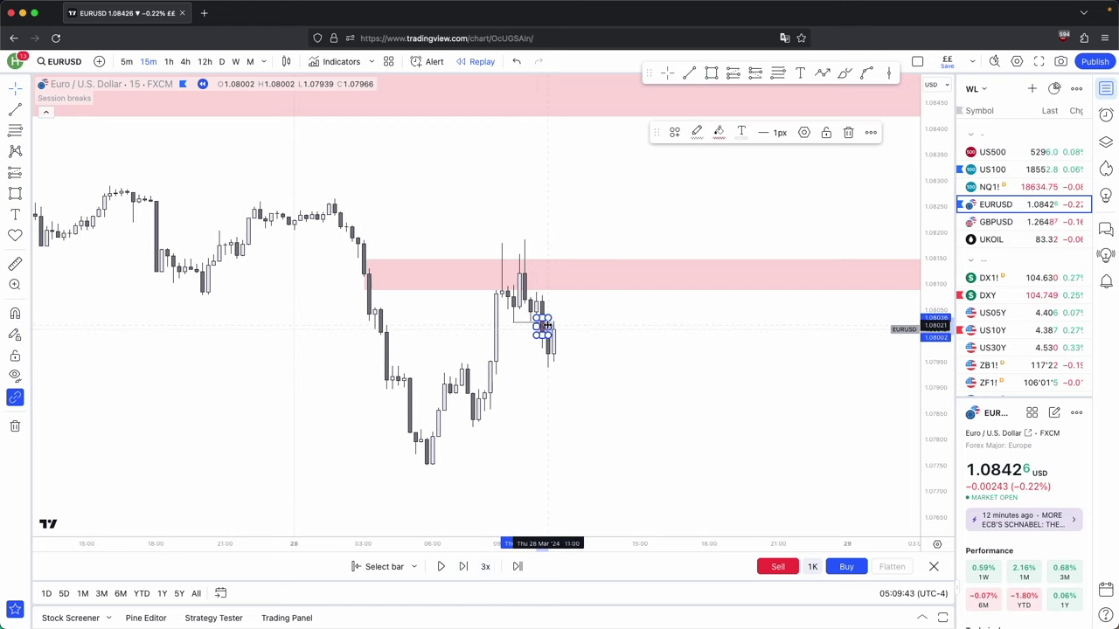
click(674, 334)
- Place a short position at the new gap with entry about 1.0800, stop about 1.0812 and target about 1.0775
click(758, 76)
click(520, 331)
drag(563, 339, 592, 343)
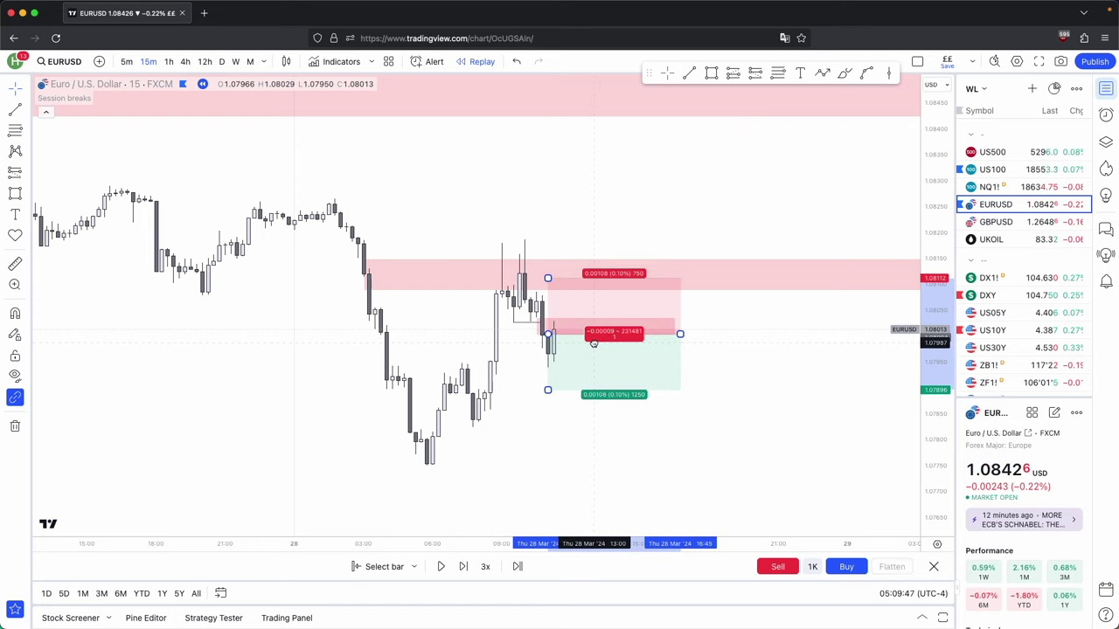
drag(547, 278, 546, 271)
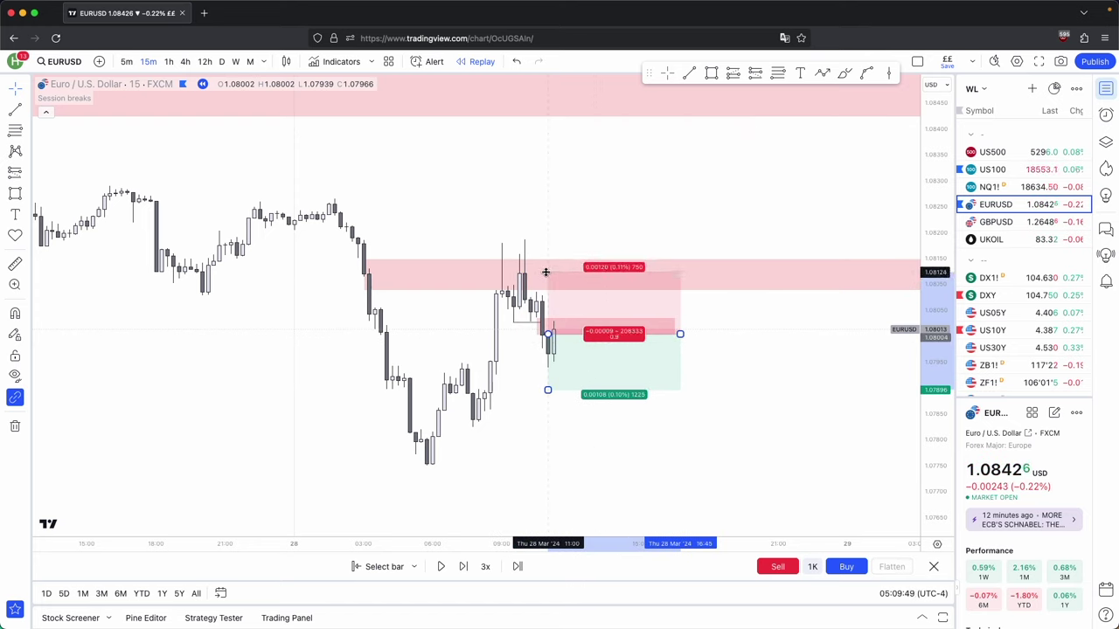
drag(547, 390, 544, 464)
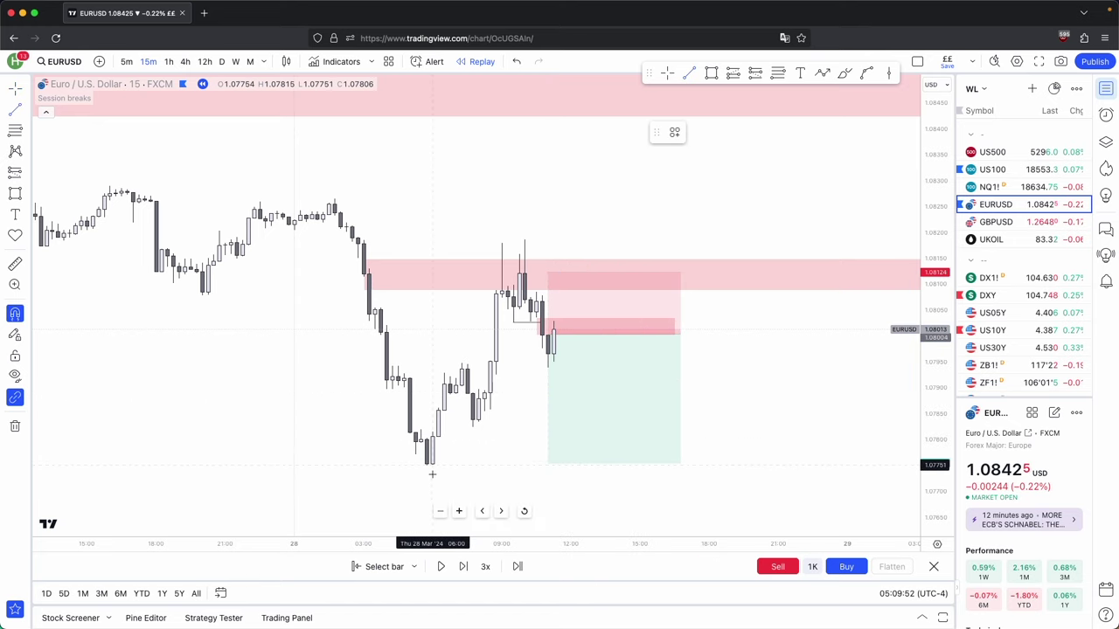
- Draw a line along the 05:45 low at about 1.0775, extend it to 14:15, and apply the Sellside LQ template
super+click(427, 468)
shift+click(623, 467)
click(674, 132)
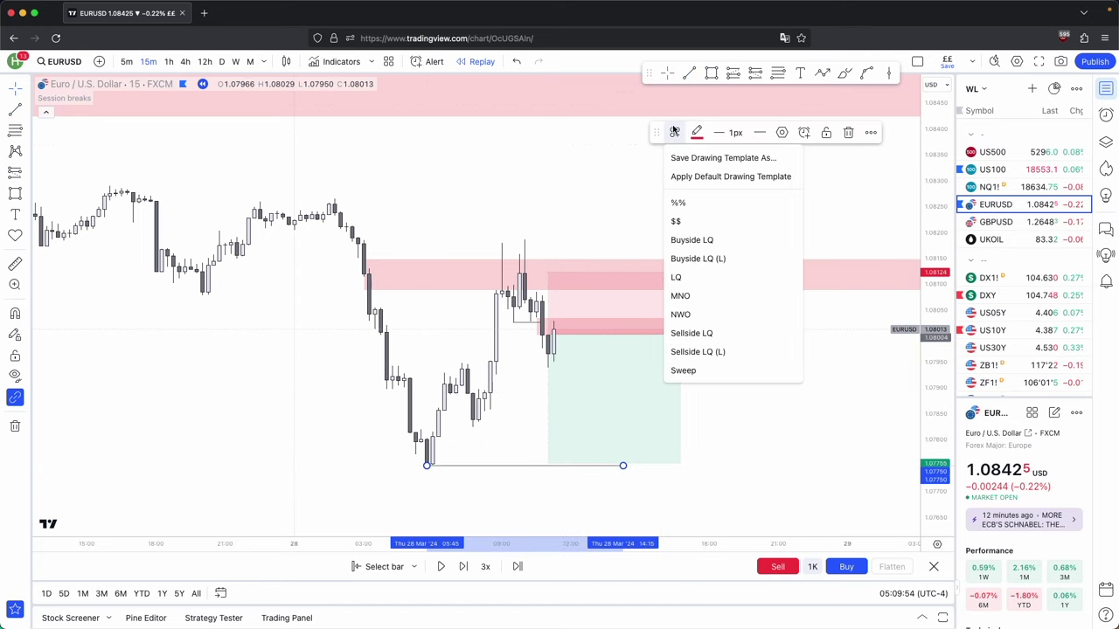
click(697, 351)
scroll(905, 373, down, 1)
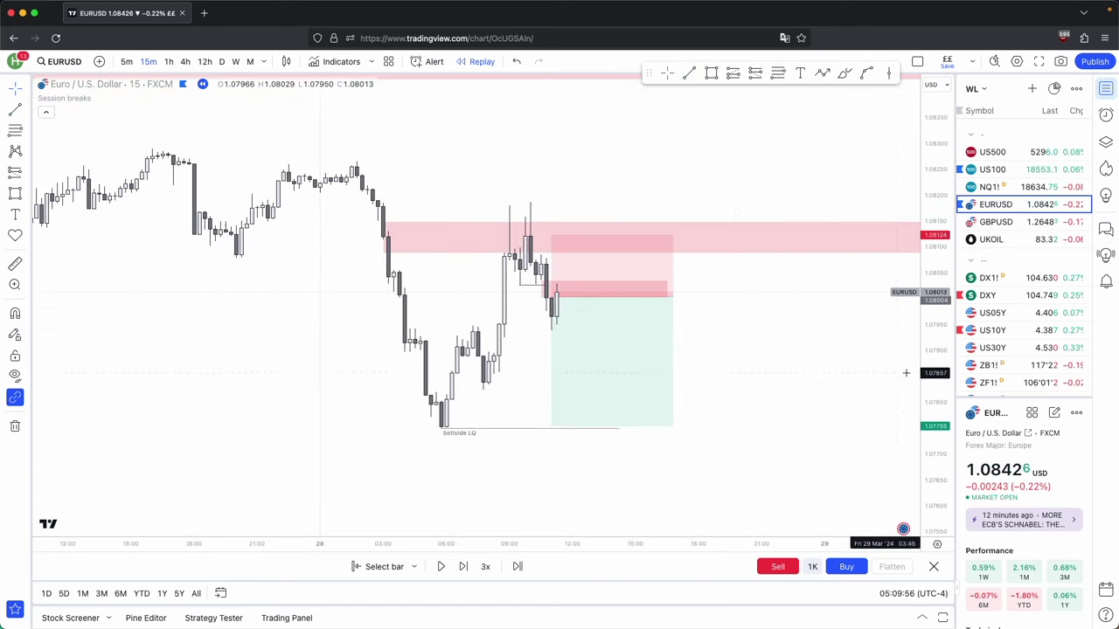
scroll(905, 373, down, 2)
click(584, 350)
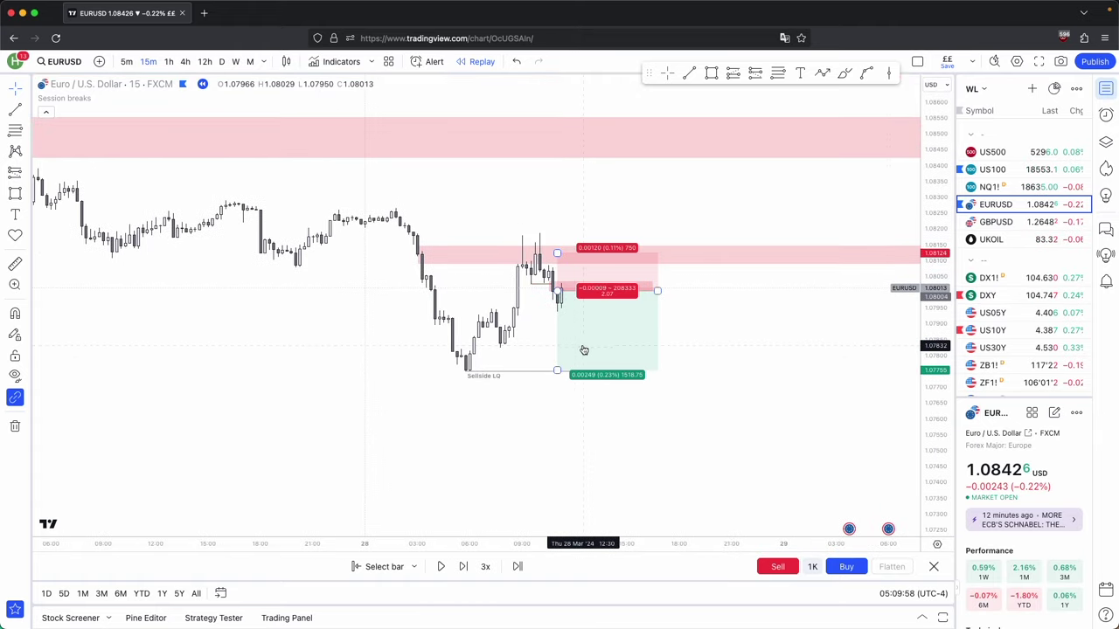
click(542, 360)
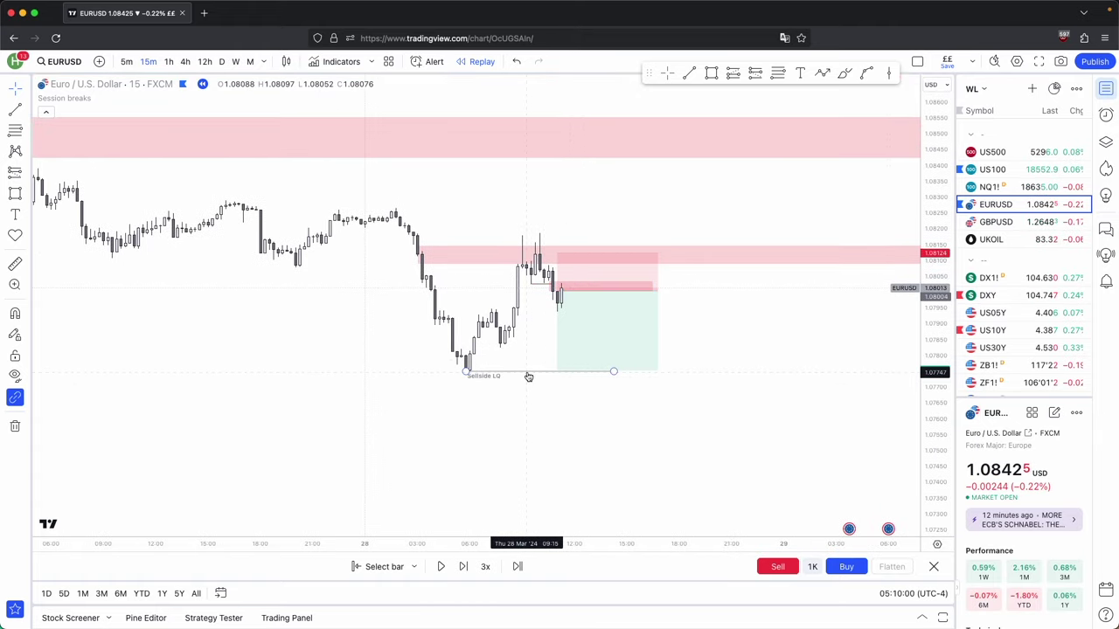
- Extend the short position's target down to the lower horizontal line at about 1.0694
scroll(821, 349, down, 3)
drag(723, 328, 713, 434)
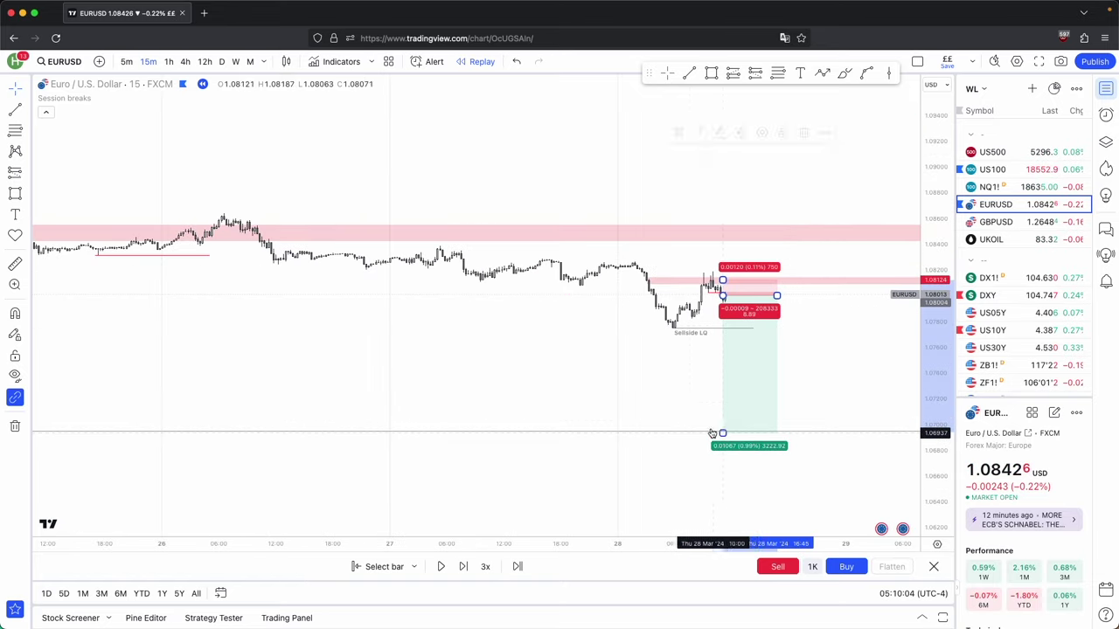
click(692, 429)
- Advance the replay bar by bar to about 14:45 on 28 March
scroll(603, 406, down, 6)
scroll(535, 387, up, 8)
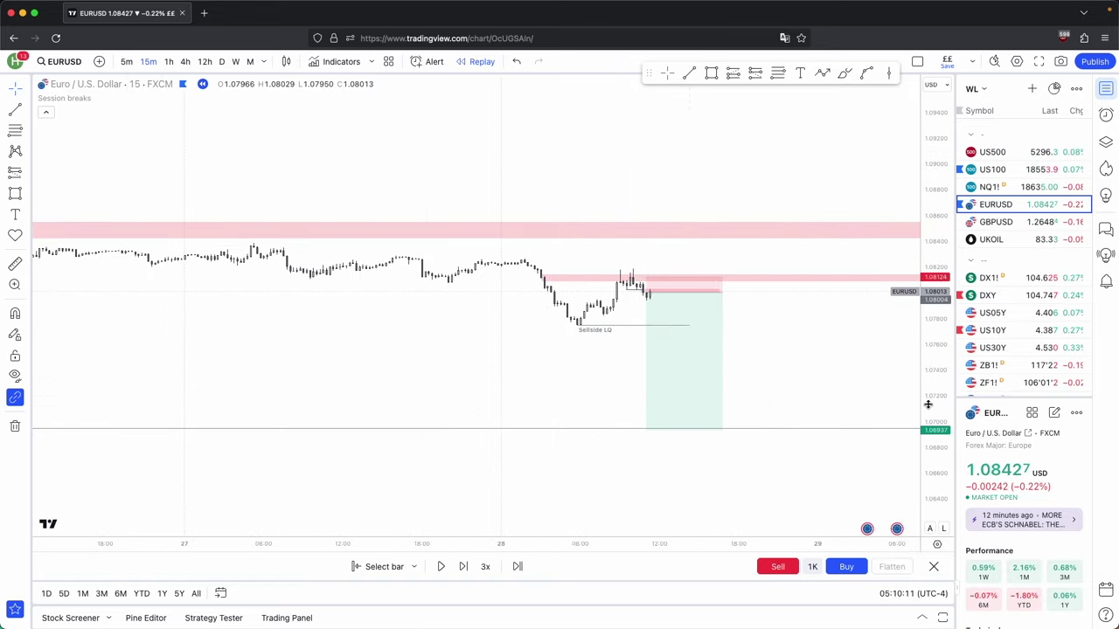
drag(928, 405, 922, 290)
drag(844, 331, 728, 313)
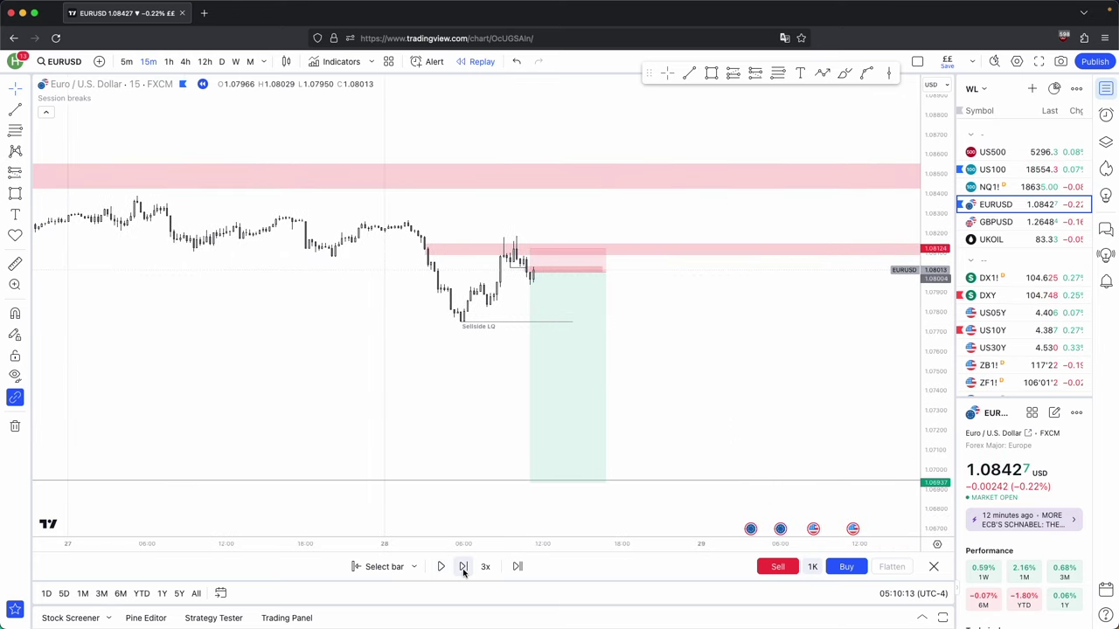
click(463, 567)
click(463, 567)
click(463, 566)
click(464, 567)
click(463, 566)
click(463, 566)
click(463, 567)
click(463, 566)
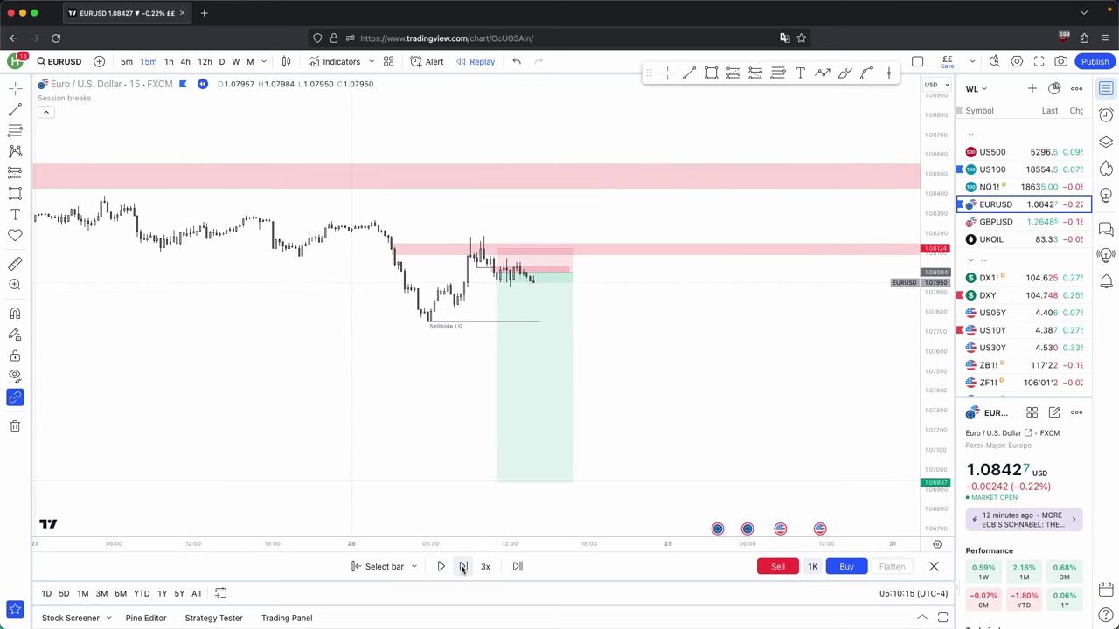
click(464, 568)
click(463, 568)
click(463, 568)
click(464, 568)
- Advance the replay by nine more bars to about 17:00 on 28 March
drag(798, 433, 928, 284)
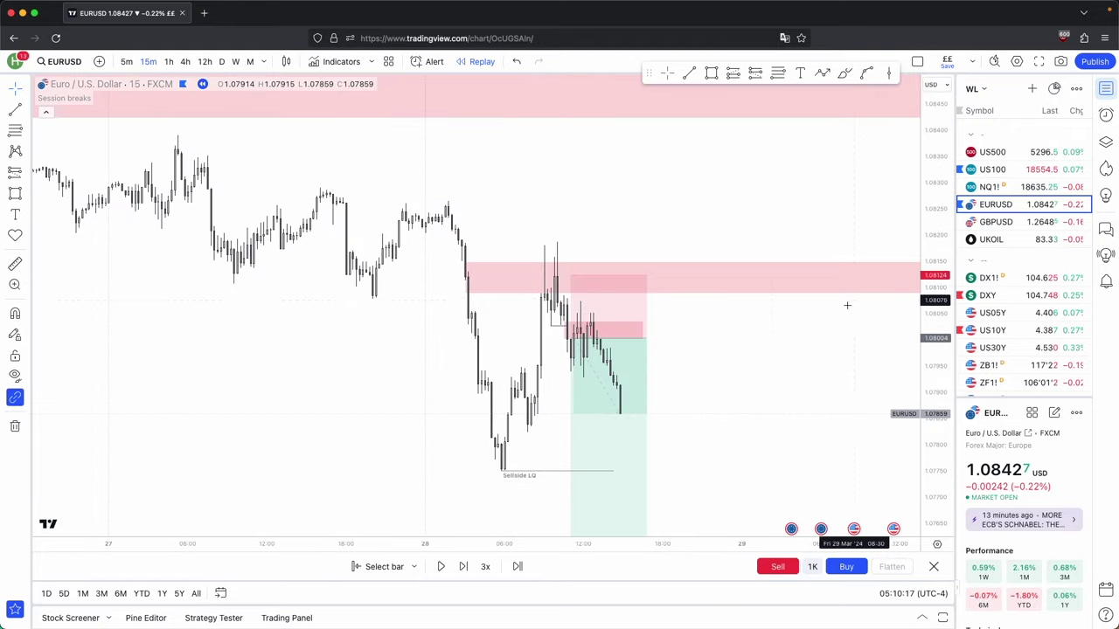
drag(760, 419, 772, 379)
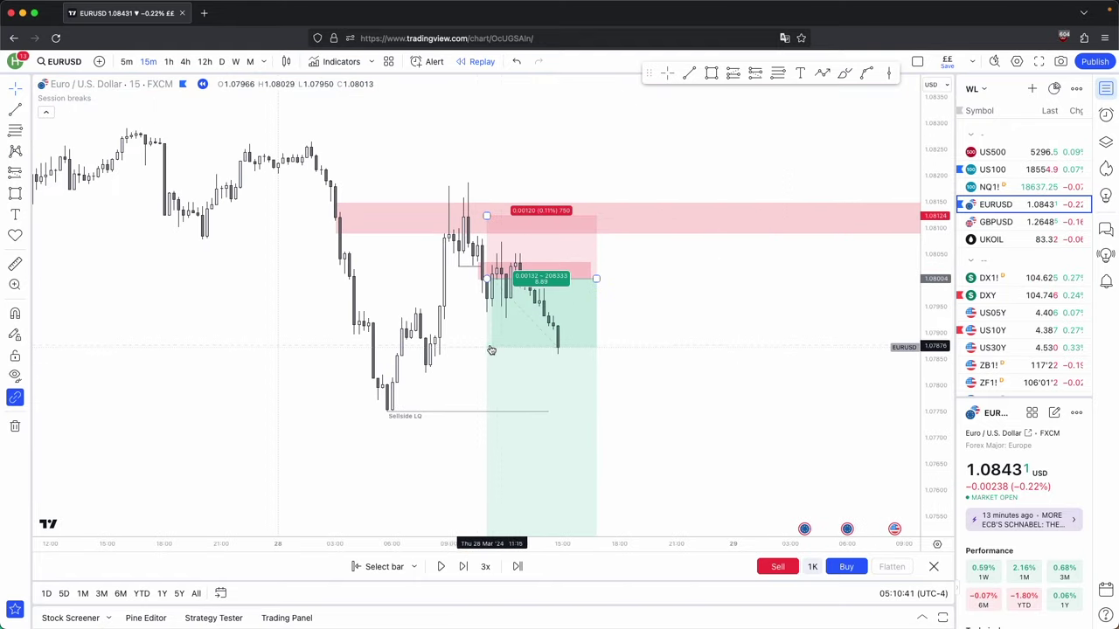
scroll(491, 349, left, 2)
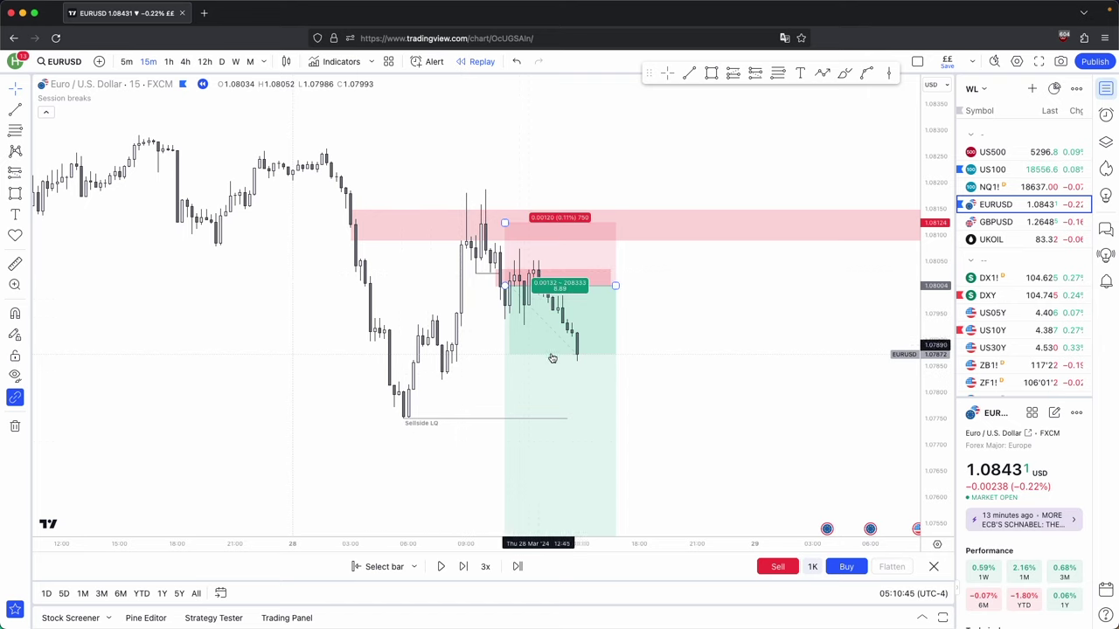
click(464, 567)
click(463, 568)
click(463, 569)
click(463, 568)
click(463, 568)
click(464, 568)
click(463, 569)
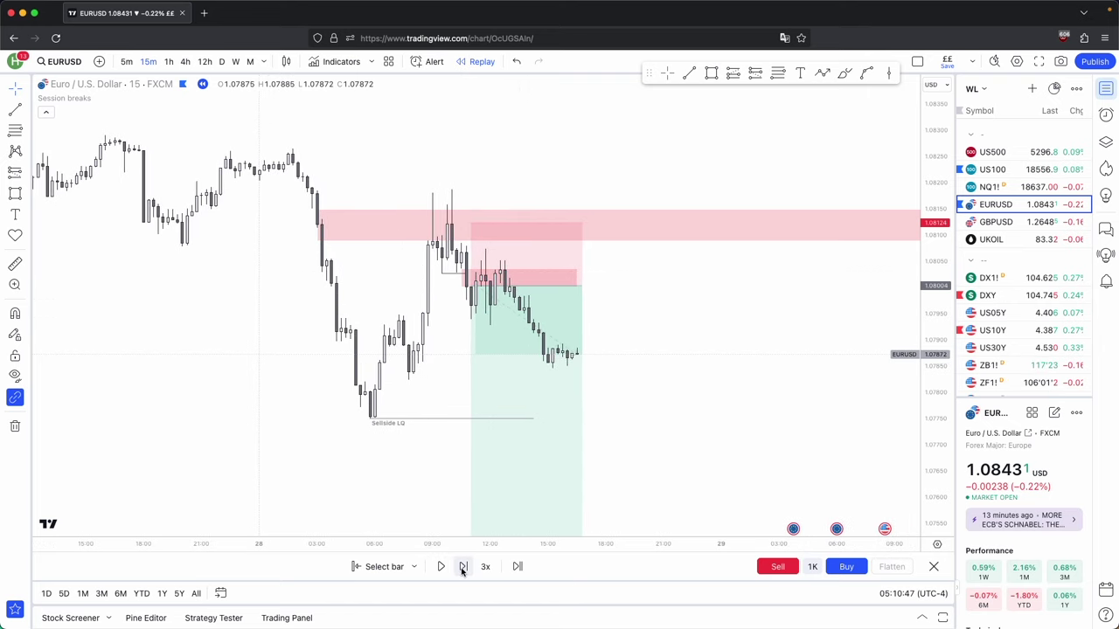
click(463, 568)
click(463, 568)
- Draw pink rectangles over the two new bearish gaps, about 1.0788 to 1.0790 and 1.0794 to 1.0795
click(712, 72)
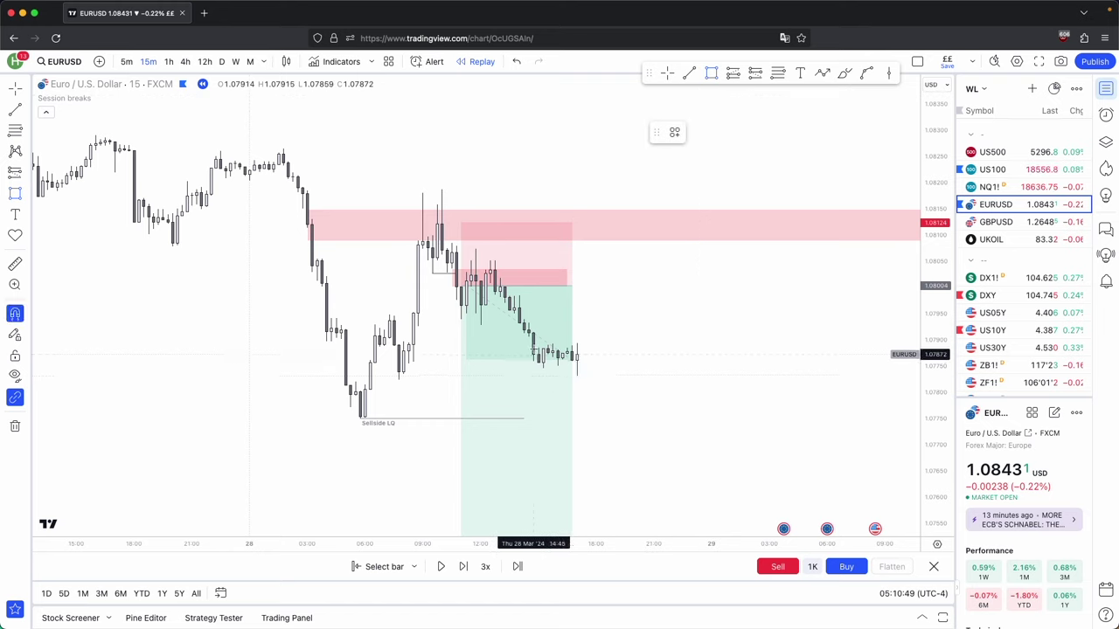
click(533, 342)
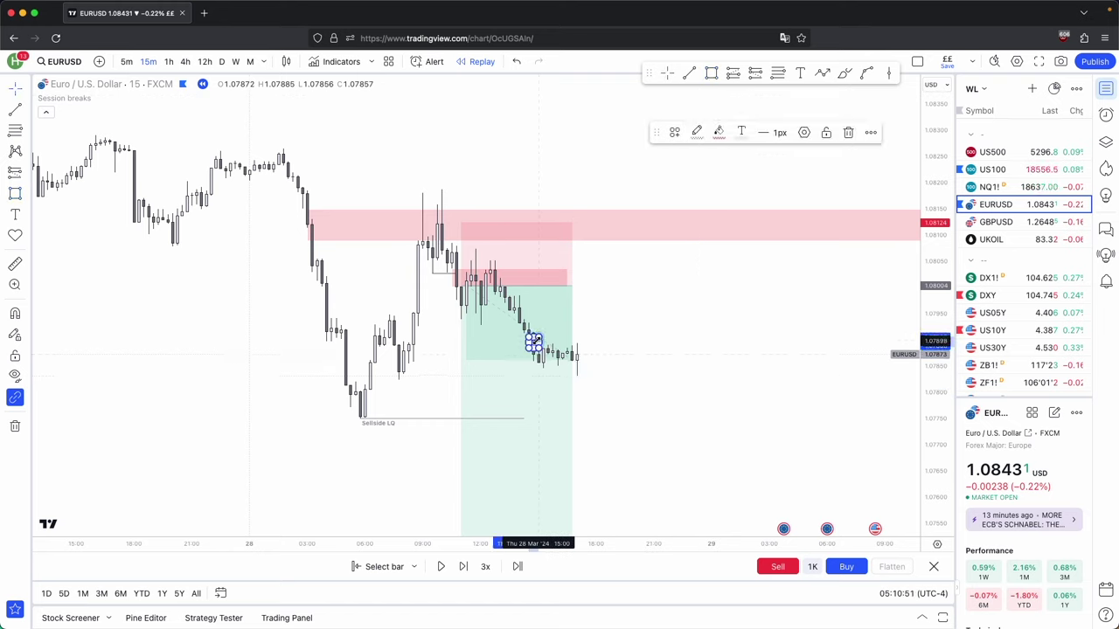
click(697, 345)
click(711, 74)
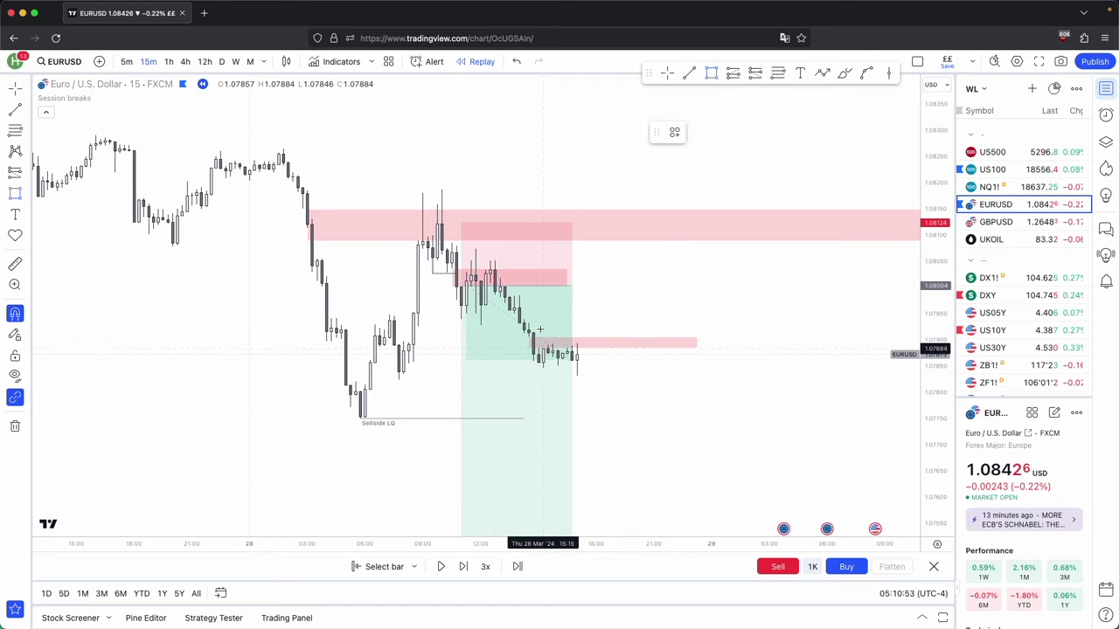
click(520, 315)
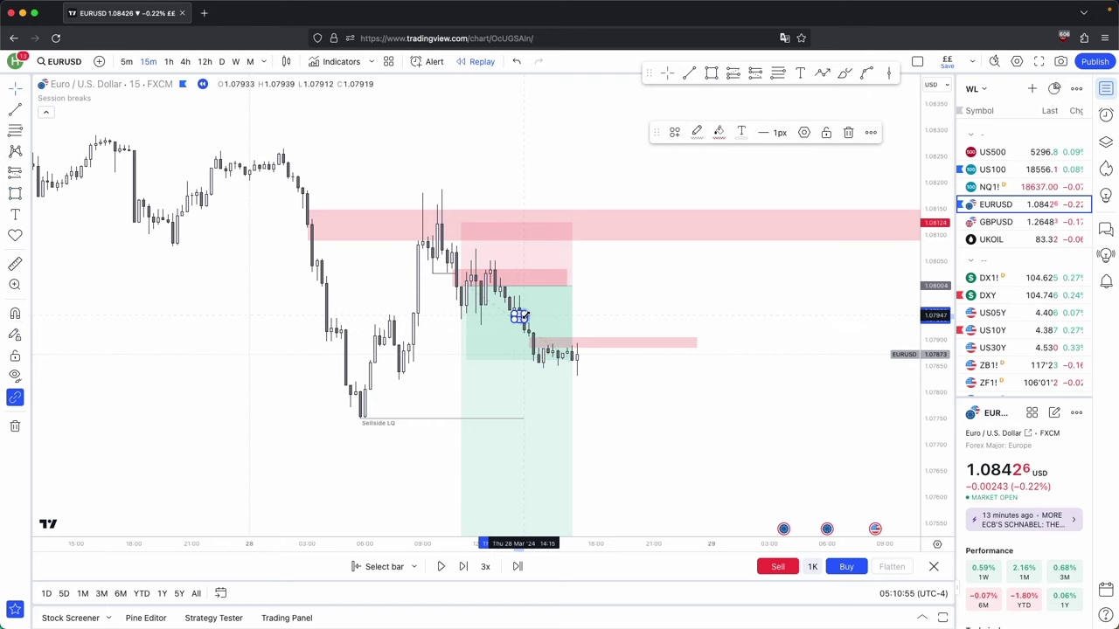
click(754, 320)
drag(925, 336, 925, 390)
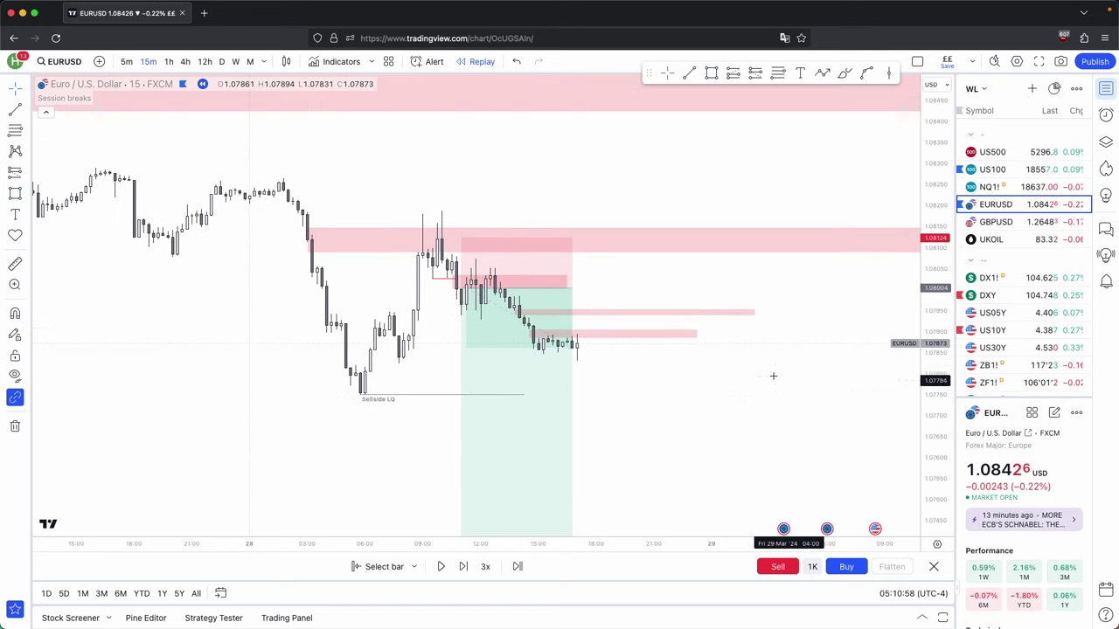
- Place a second short position just below the lower gap with entry about 1.0788, stop about 1.0805 and target about 1.0775
scroll(769, 374, down, 1)
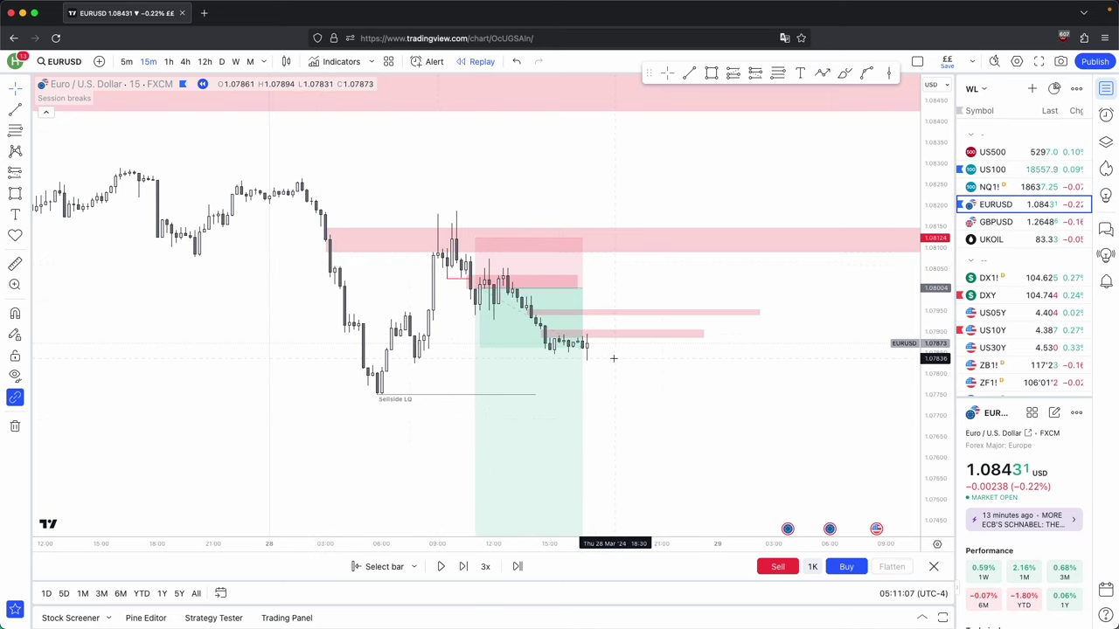
scroll(522, 406, down, 3)
drag(547, 425, 512, 194)
drag(466, 266, 484, 457)
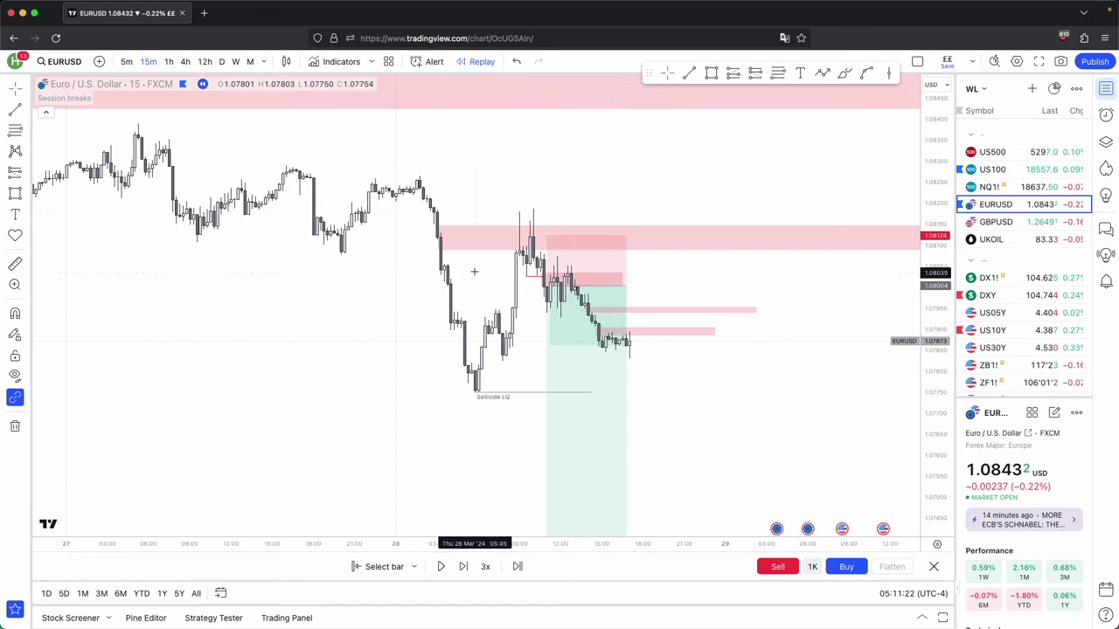
scroll(690, 358, up, 1)
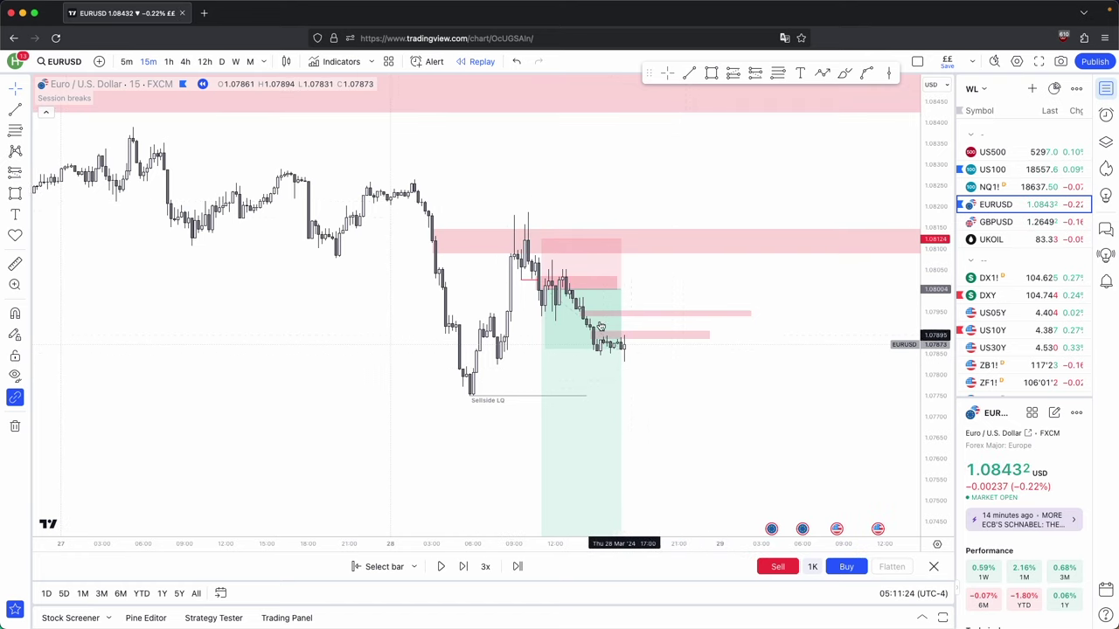
scroll(713, 332, right, 2)
click(756, 75)
click(651, 316)
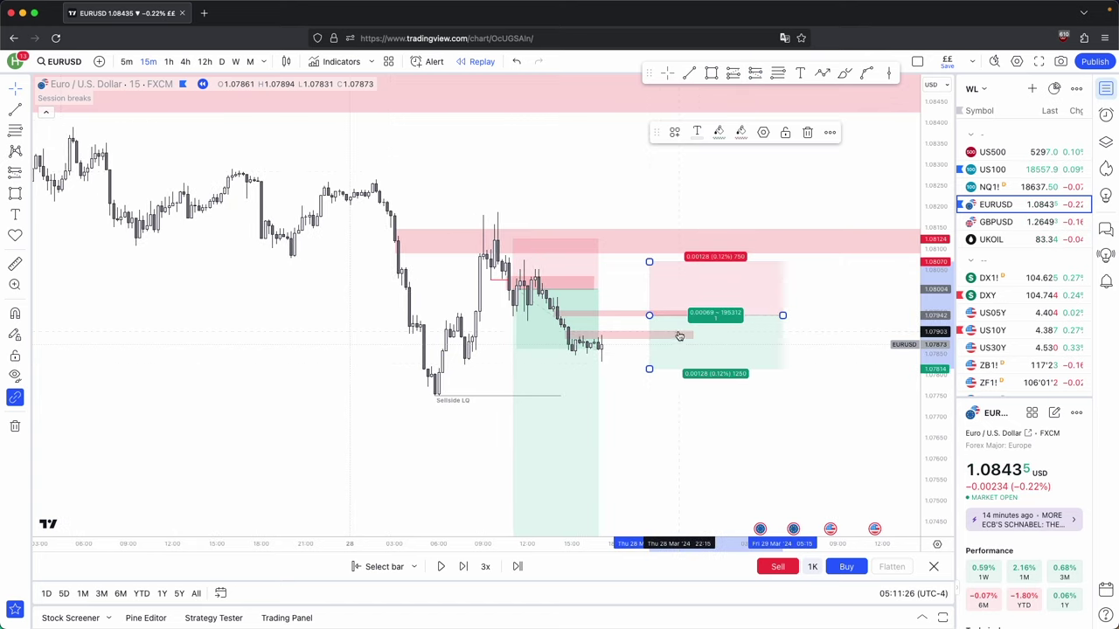
drag(677, 336, 624, 358)
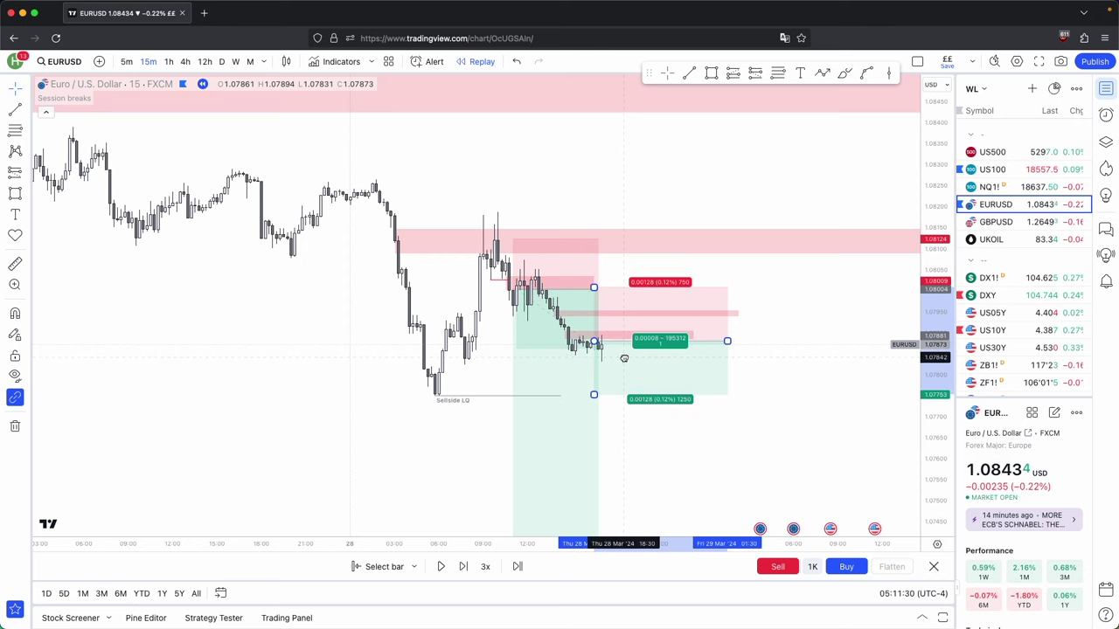
drag(595, 288, 595, 262)
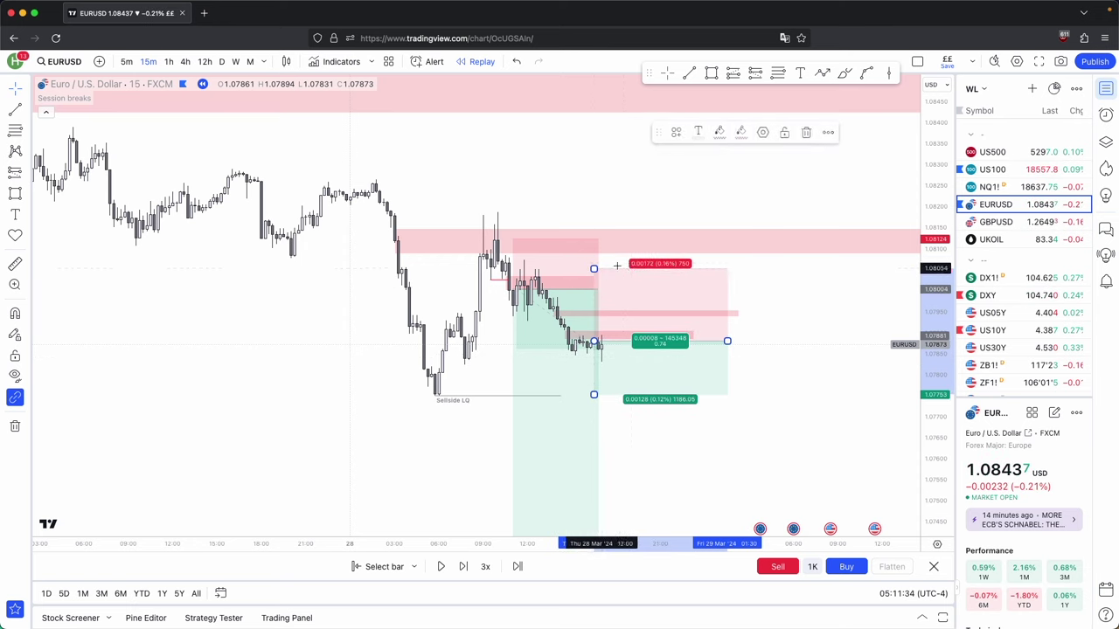
- Move the second short position to the upper gap with entry about 1.0794, stop about 1.0805 and target about 1.0775
drag(694, 369, 705, 345)
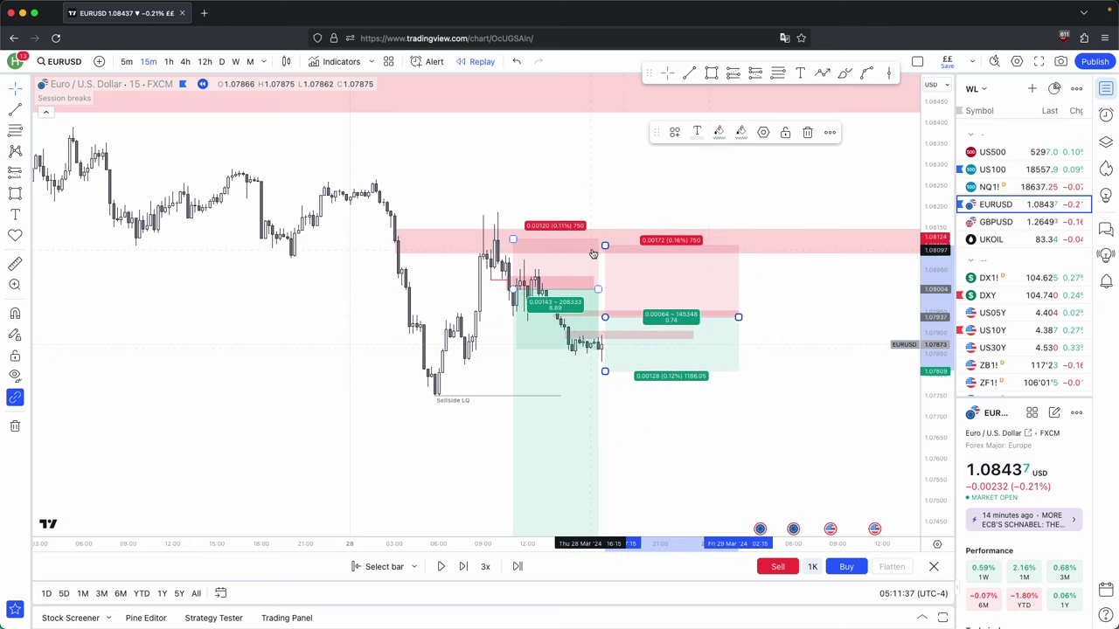
mouse_move(604, 244)
mouse_down()
mouse_move(606, 315)
mouse_move(605, 286)
mouse_up()
click(762, 320)
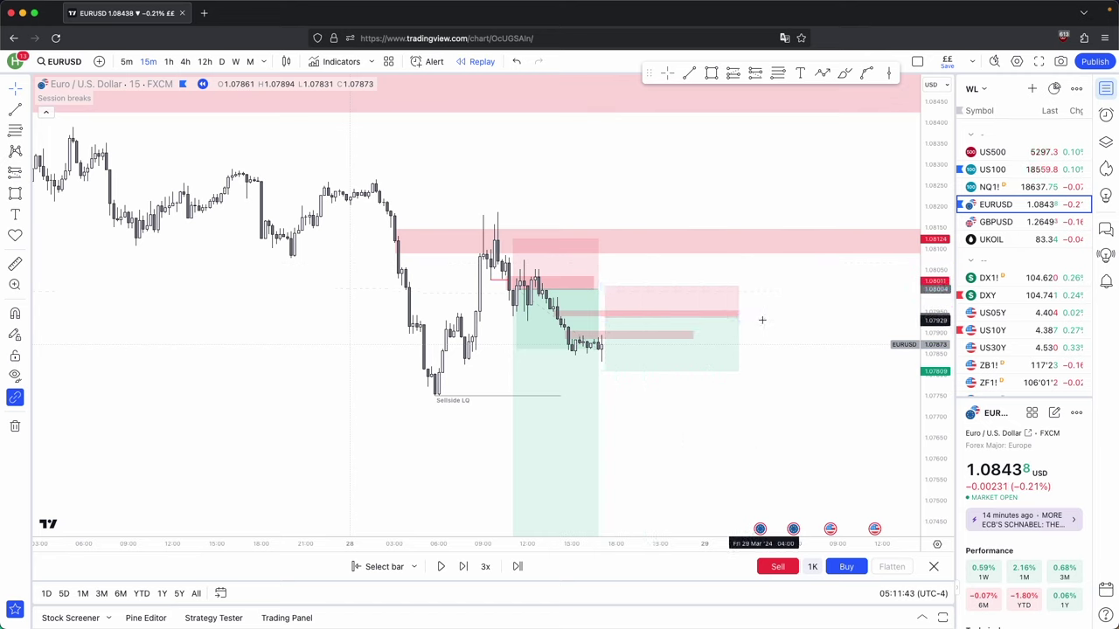
click(605, 297)
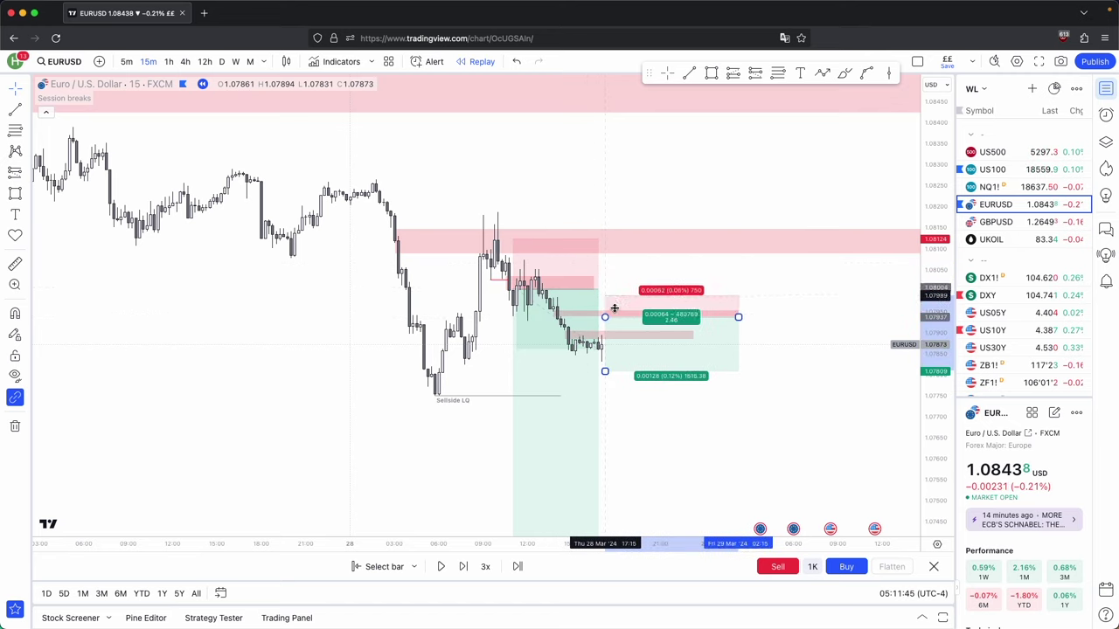
drag(596, 282, 595, 268)
click(622, 254)
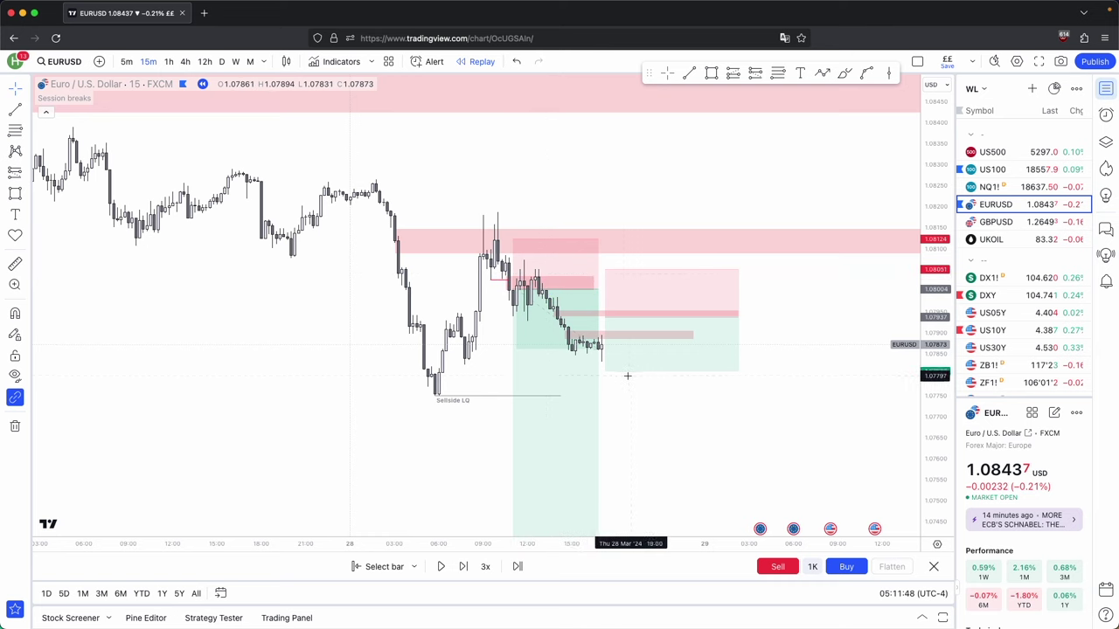
drag(604, 372, 607, 397)
- Fine-tune the second short position's target to 1.07750, at the sellside liquidity line
scroll(591, 388, down, 3)
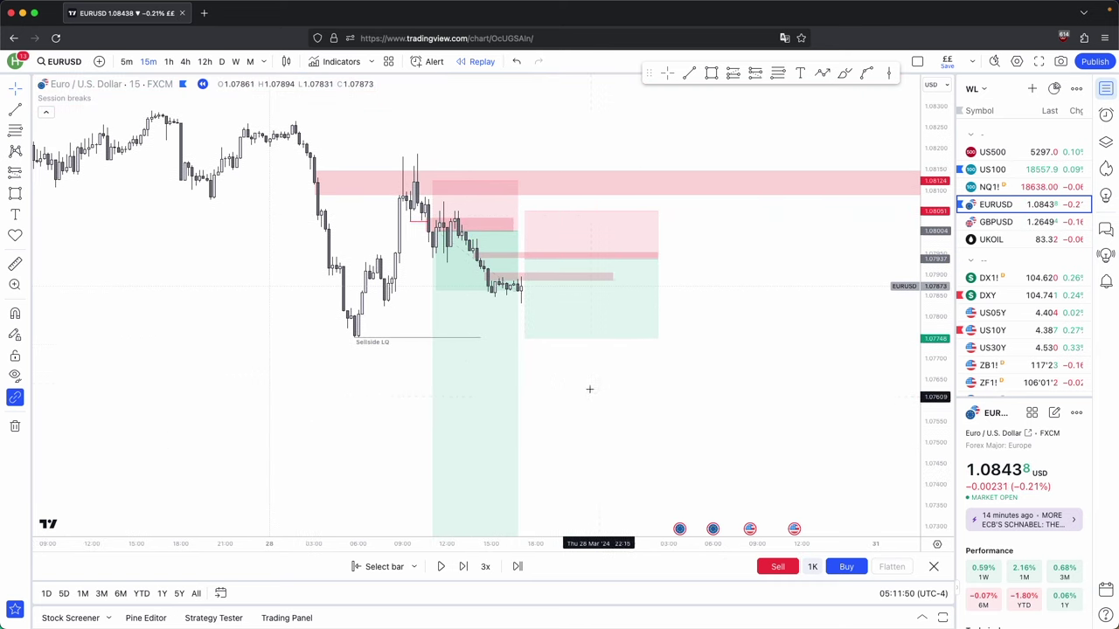
drag(946, 391, 946, 526)
scroll(817, 446, down, 3)
drag(817, 447, 719, 444)
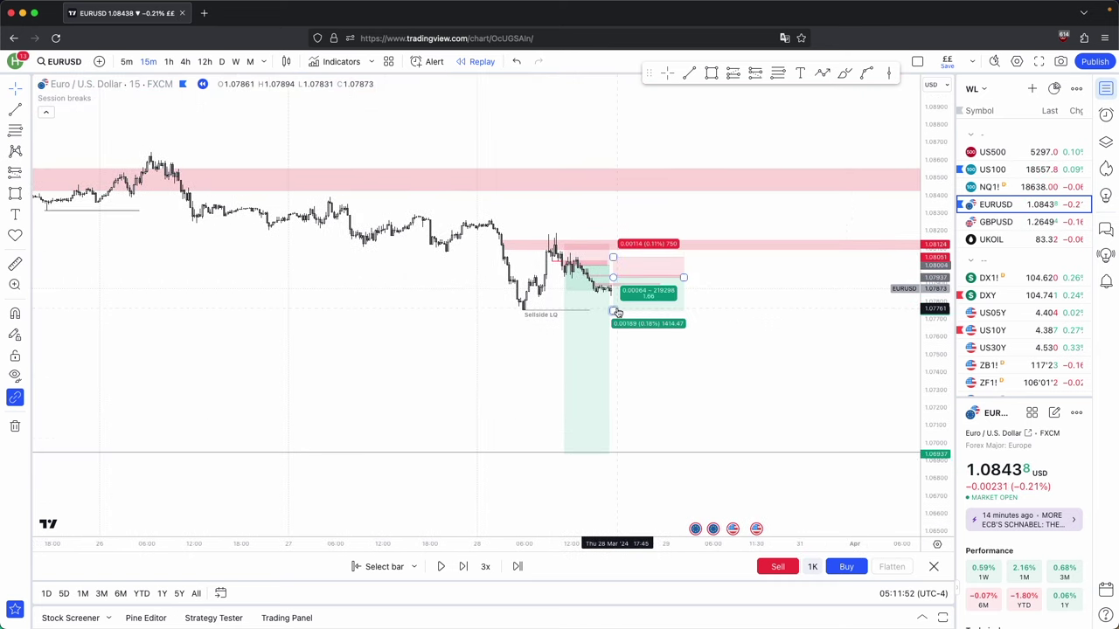
mouse_move(615, 310)
mouse_down()
mouse_move(626, 453)
mouse_move(608, 310)
mouse_up()
click(830, 384)
drag(939, 406, 939, 166)
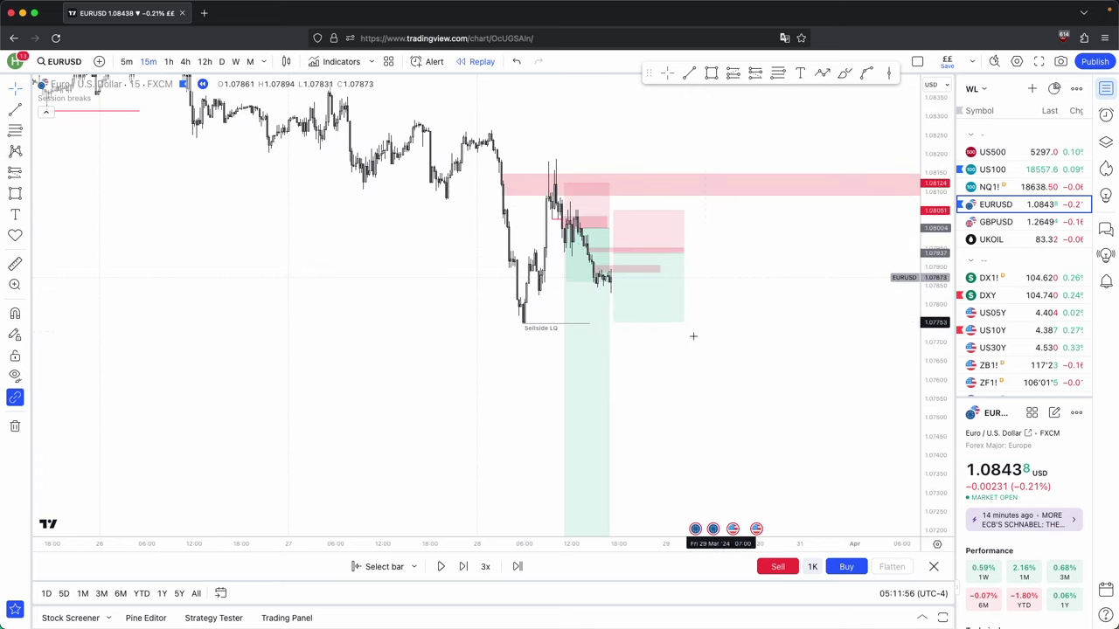
drag(614, 321, 614, 324)
- Advance the replay bar by bar to about 20:45 on 28 March
drag(691, 369, 672, 387)
click(463, 568)
click(462, 568)
click(462, 568)
click(464, 567)
click(463, 566)
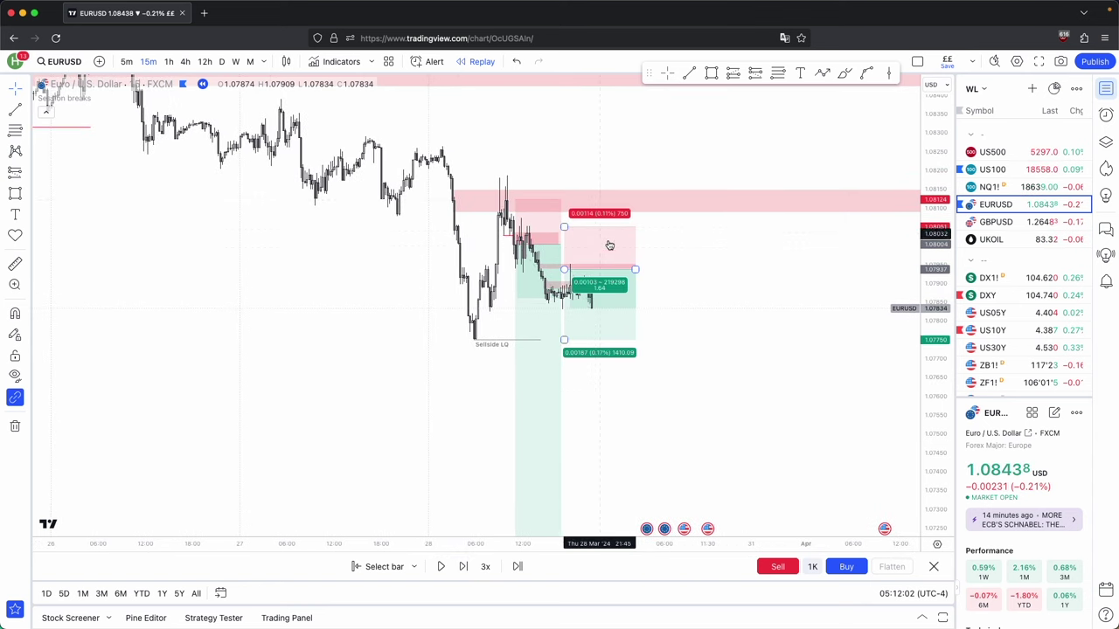
- Advance the replay by nine more bars to about 23:00 on 28 March
scroll(739, 307, up, 5)
drag(693, 305, 821, 307)
scroll(823, 307, up, 2)
drag(929, 381, 929, 234)
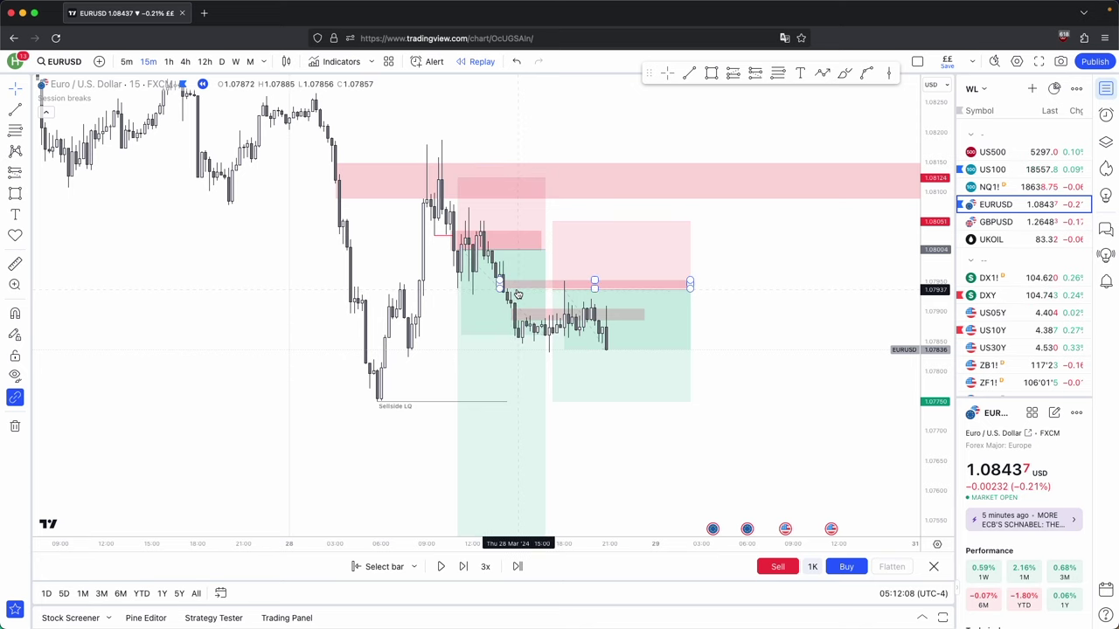
click(584, 306)
click(463, 566)
click(464, 566)
click(463, 566)
click(463, 567)
click(564, 295)
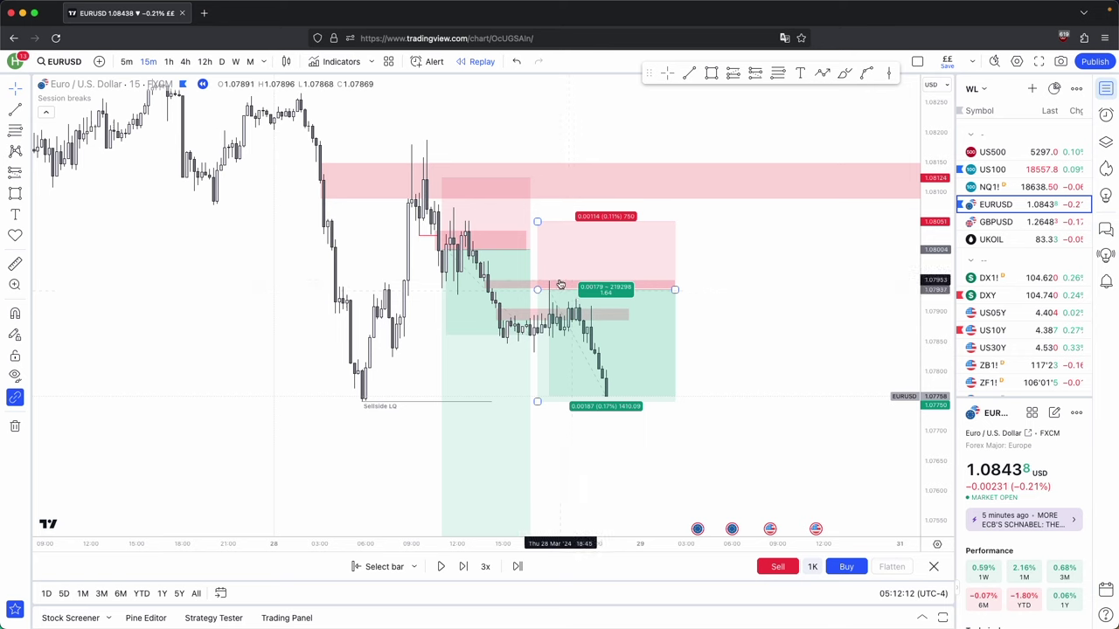
click(462, 566)
click(462, 566)
click(462, 566)
click(462, 566)
click(462, 566)
- Raise the first short position's target to about 1.0774, next to the sellside liquidity line
scroll(498, 432, down, 1)
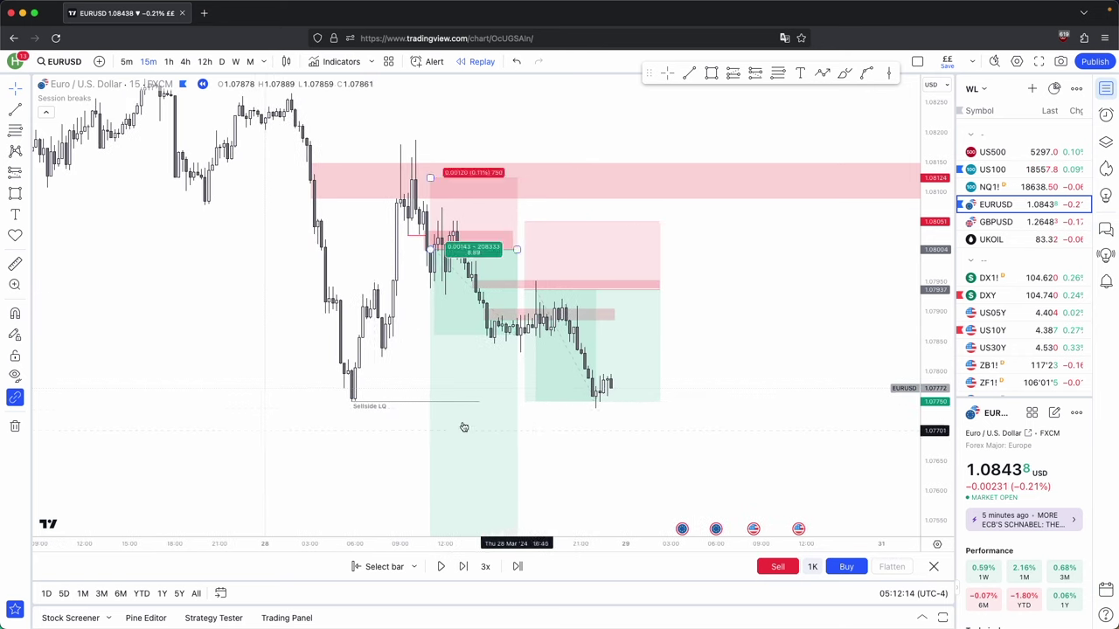
drag(923, 359, 924, 450)
scroll(784, 411, down, 3)
drag(813, 411, 888, 390)
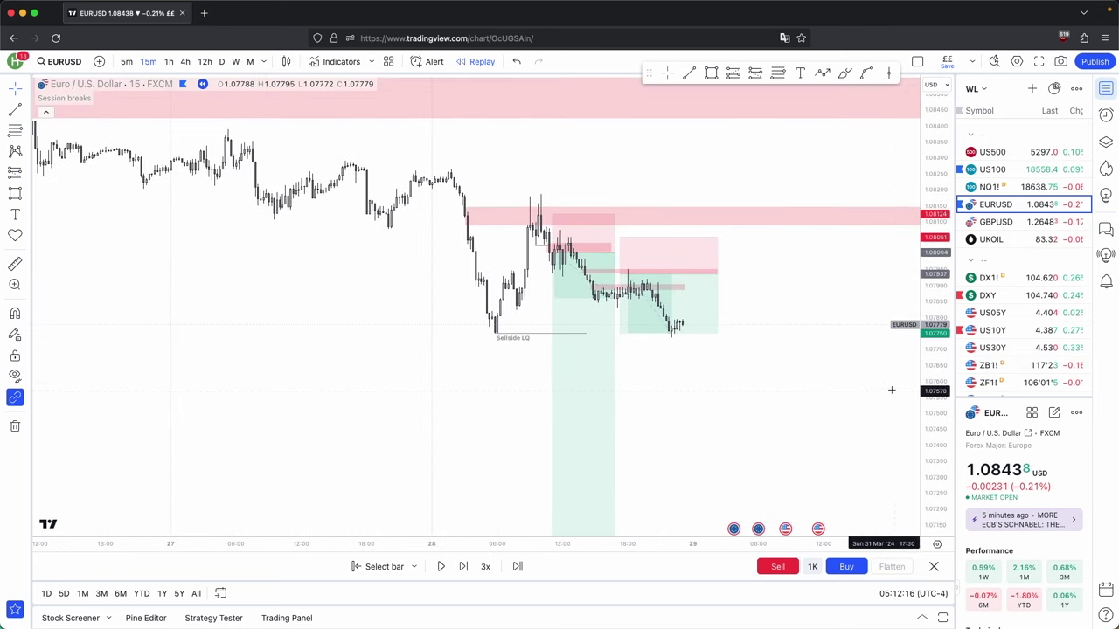
drag(562, 513, 551, 335)
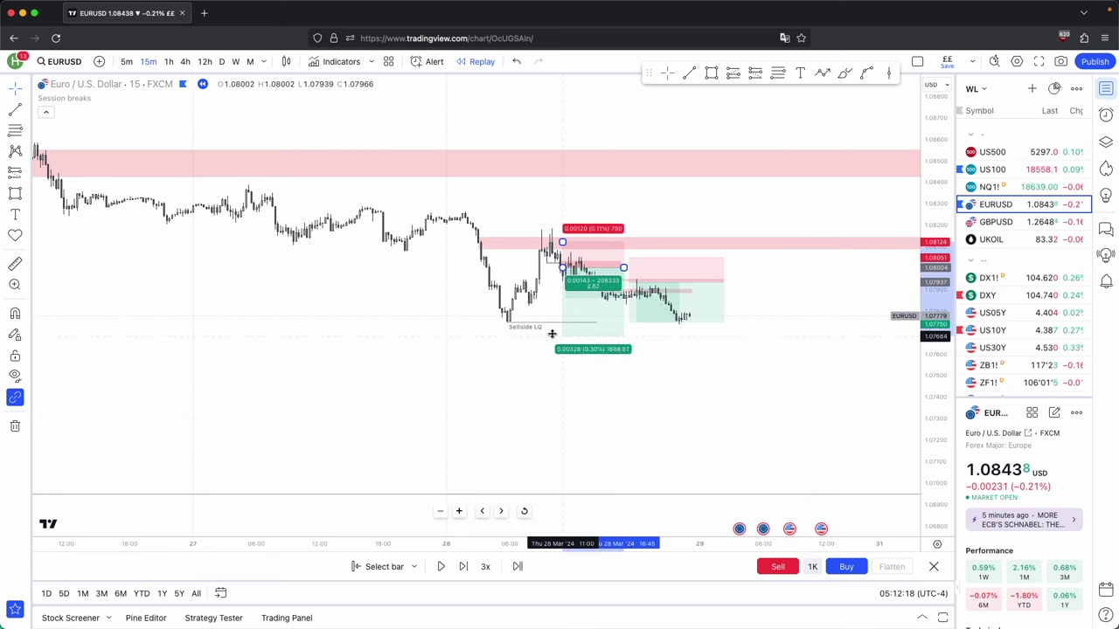
drag(551, 334, 553, 322)
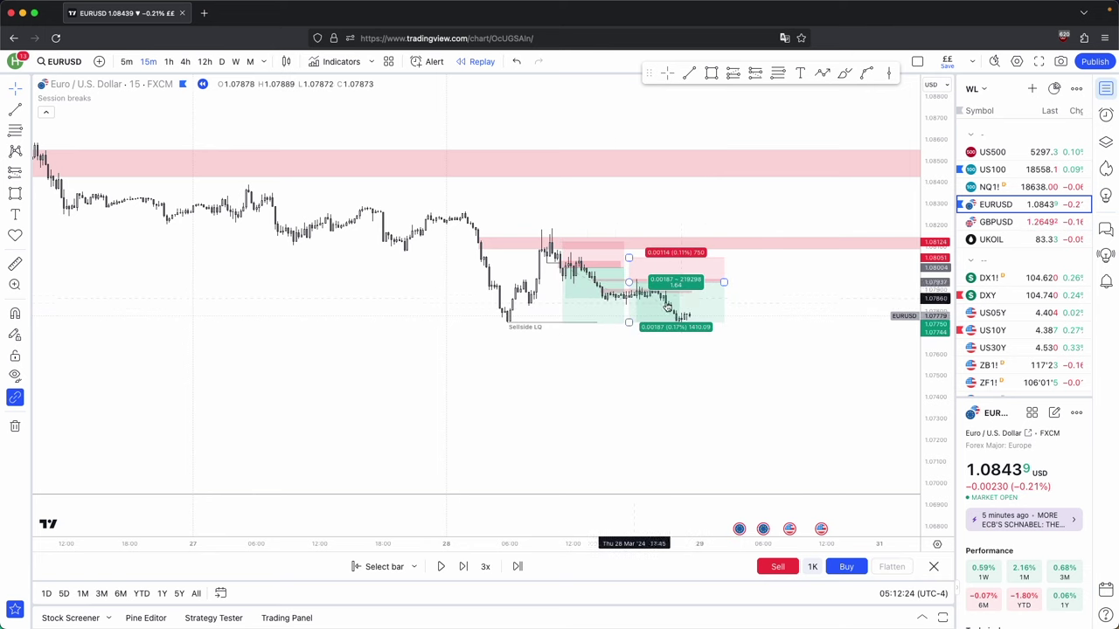
- Advance the replay by seven bars to about 00:45 on 29 March
drag(782, 311, 751, 328)
drag(935, 471, 932, 302)
scroll(865, 306, up, 2)
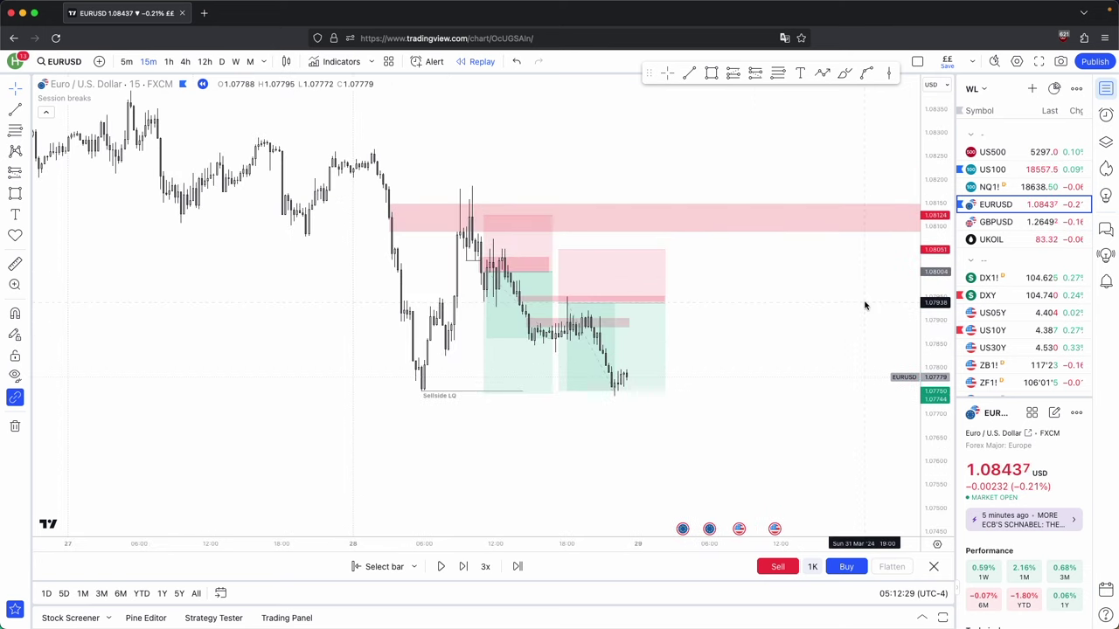
click(463, 567)
click(463, 567)
click(462, 567)
click(463, 567)
click(462, 567)
click(462, 567)
click(462, 567)
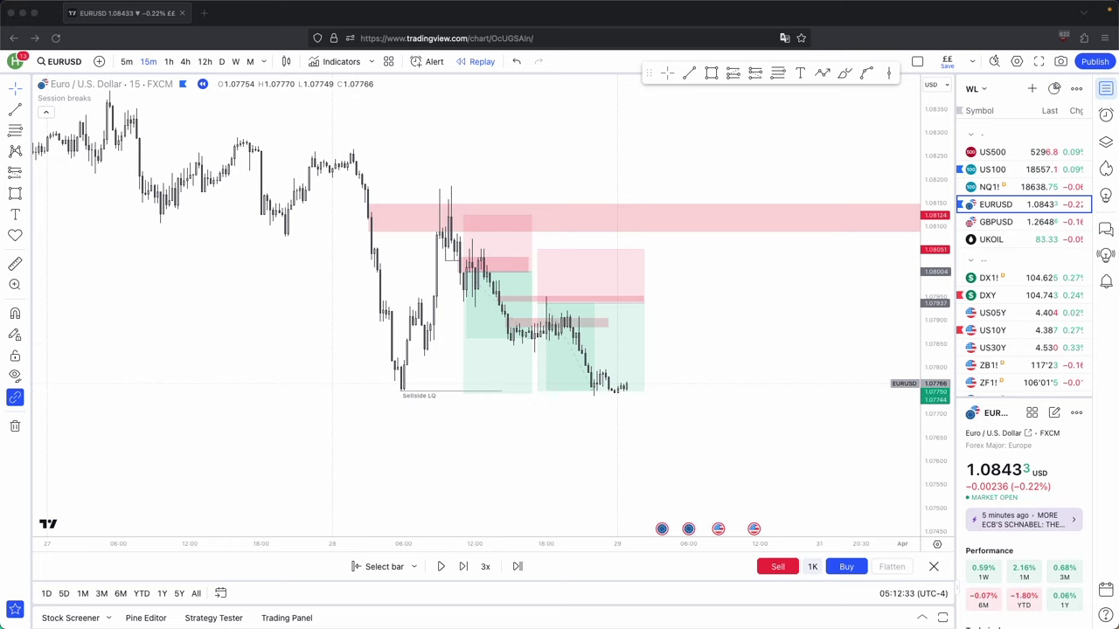